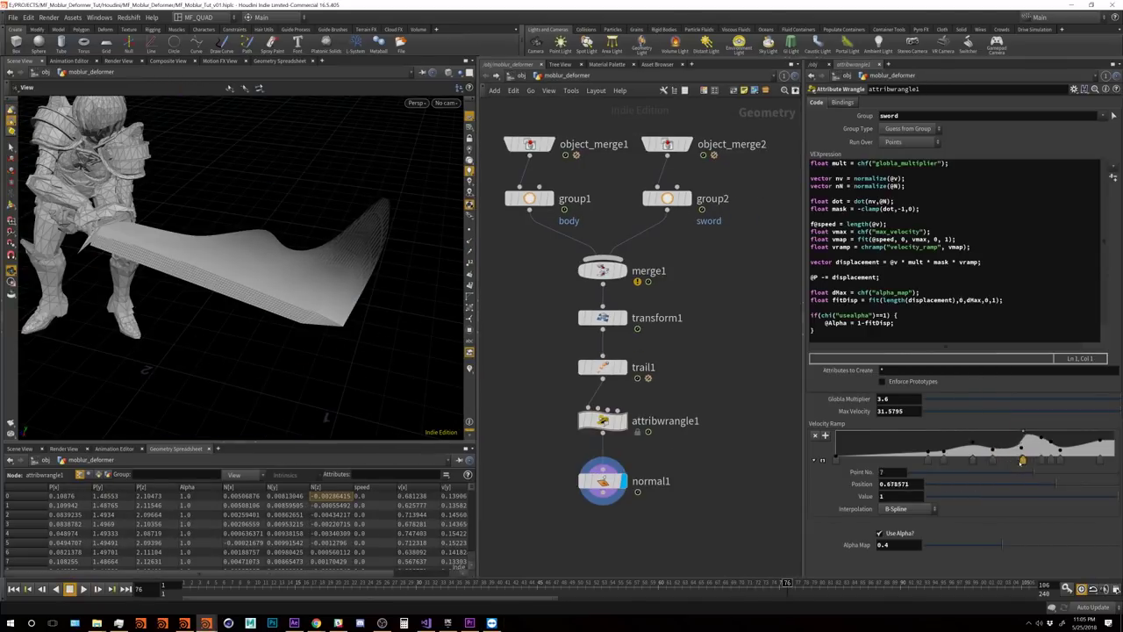
{"action": "left_click_drag", "start_coordinate": [1021, 458], "coordinate": [1009, 458]}
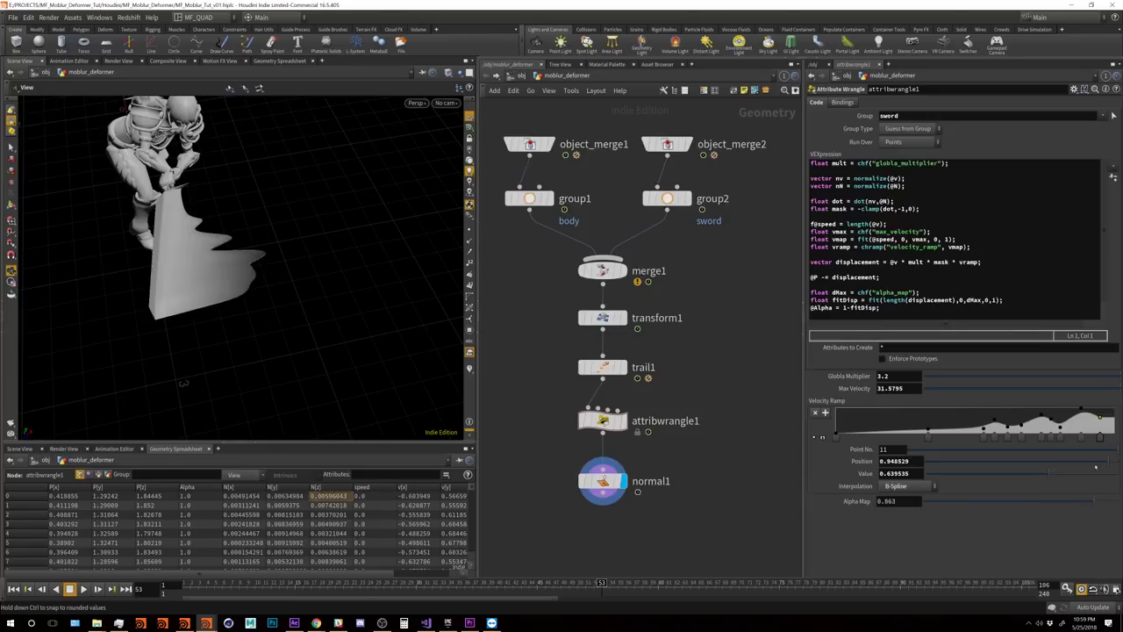
{"action": "left_click_drag", "start_coordinate": [1011, 475], "coordinate": [1007, 482]}
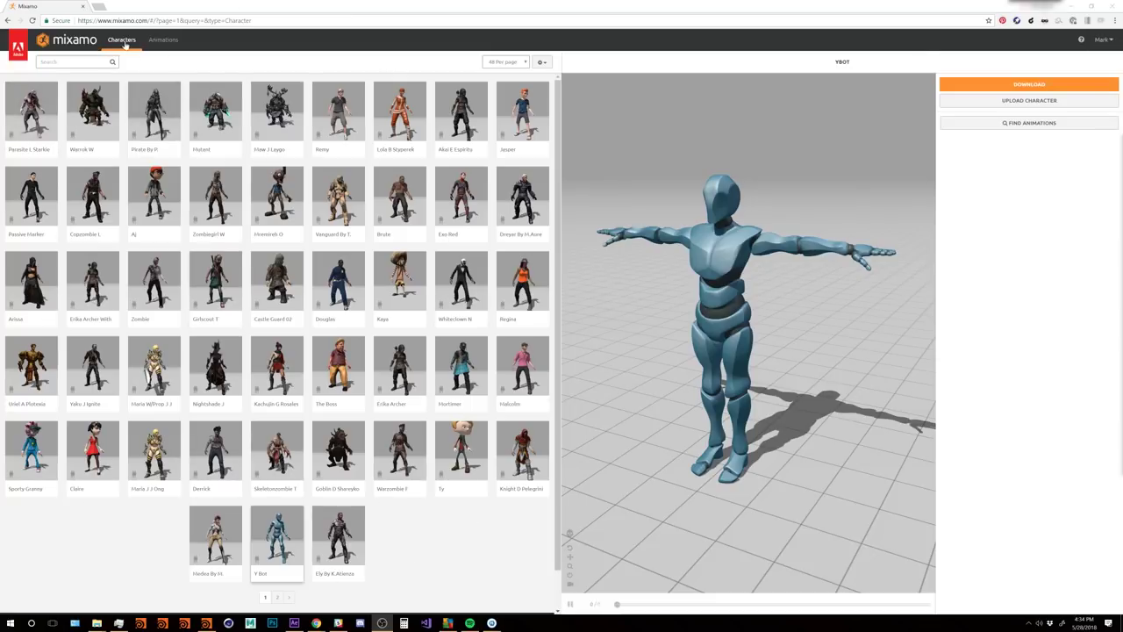
Step: Search the Mixamo characters for "maria" and load the Maria W/Prop version with the sword as the new character
{"action": "left_click", "coordinate": [176, 41]}
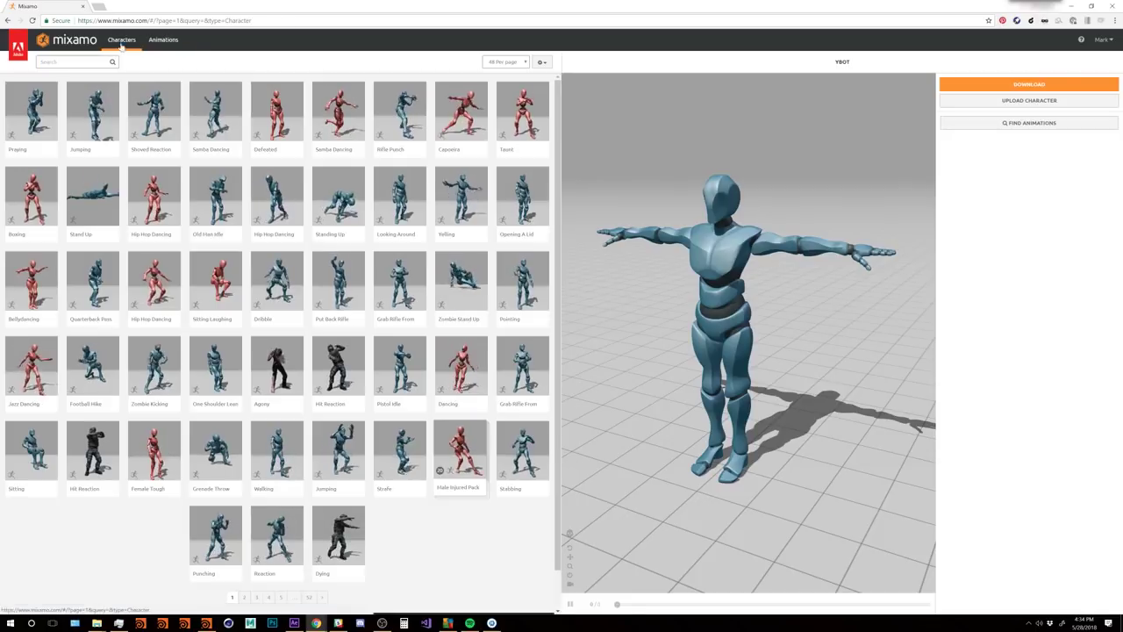
{"action": "left_click", "coordinate": [131, 39]}
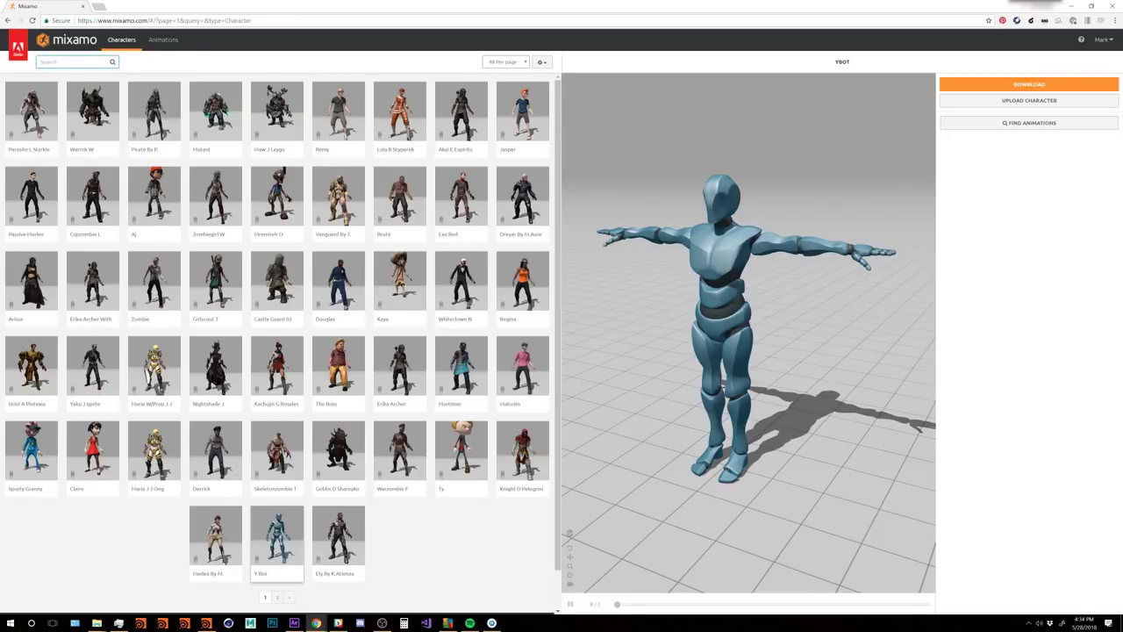
{"action": "type", "text": "maria"}
{"action": "key", "text": "Return"}
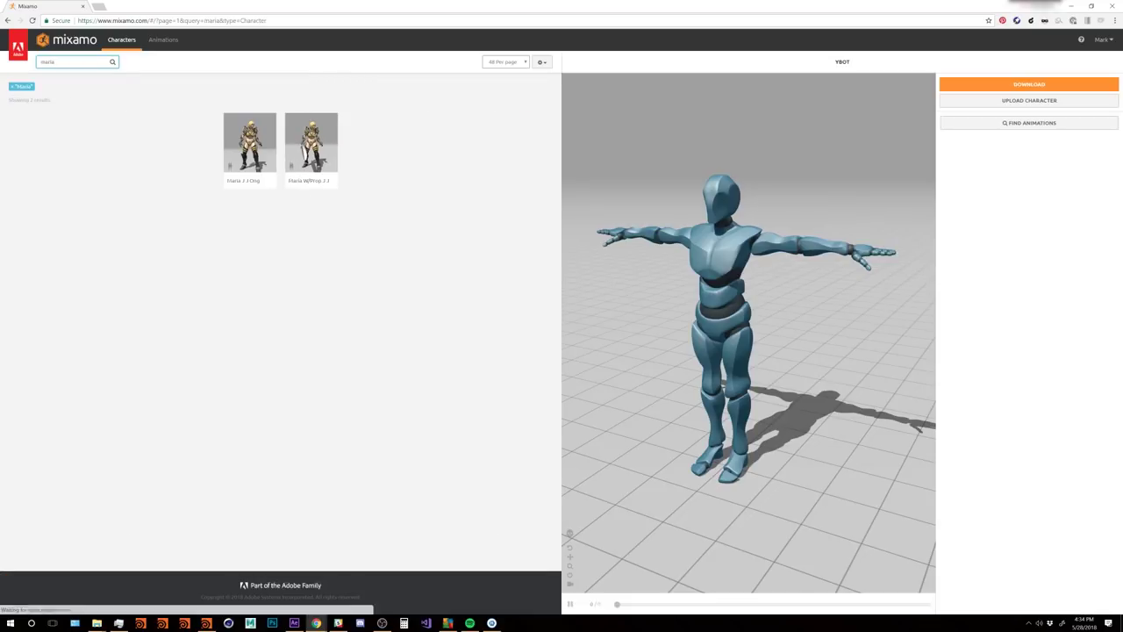
{"action": "left_click", "coordinate": [312, 180]}
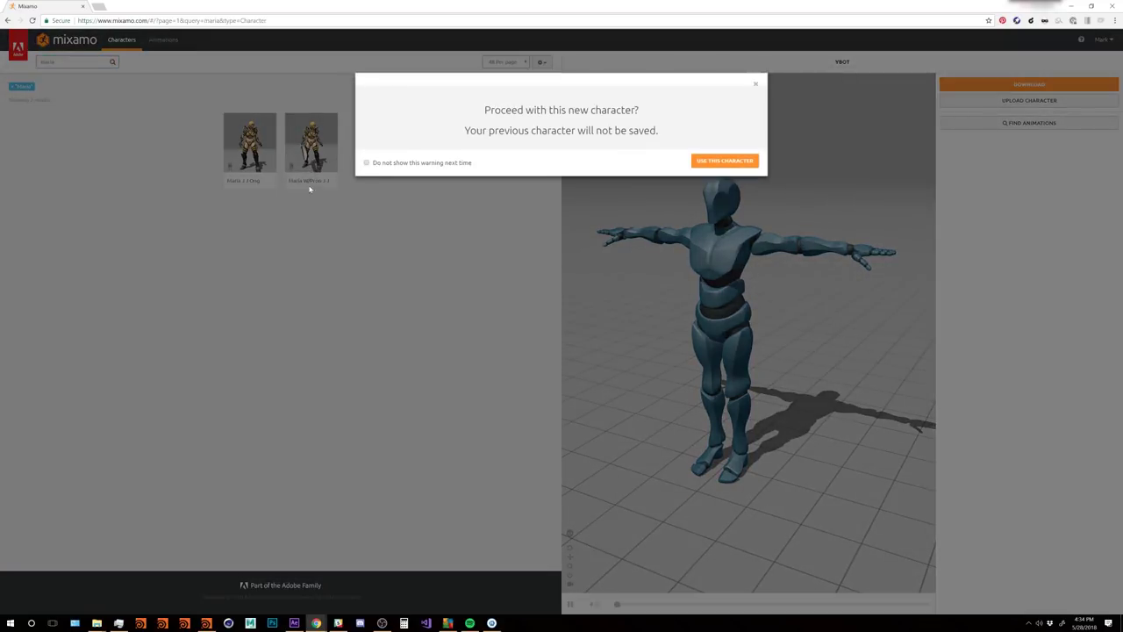
{"action": "left_click", "coordinate": [724, 160]}
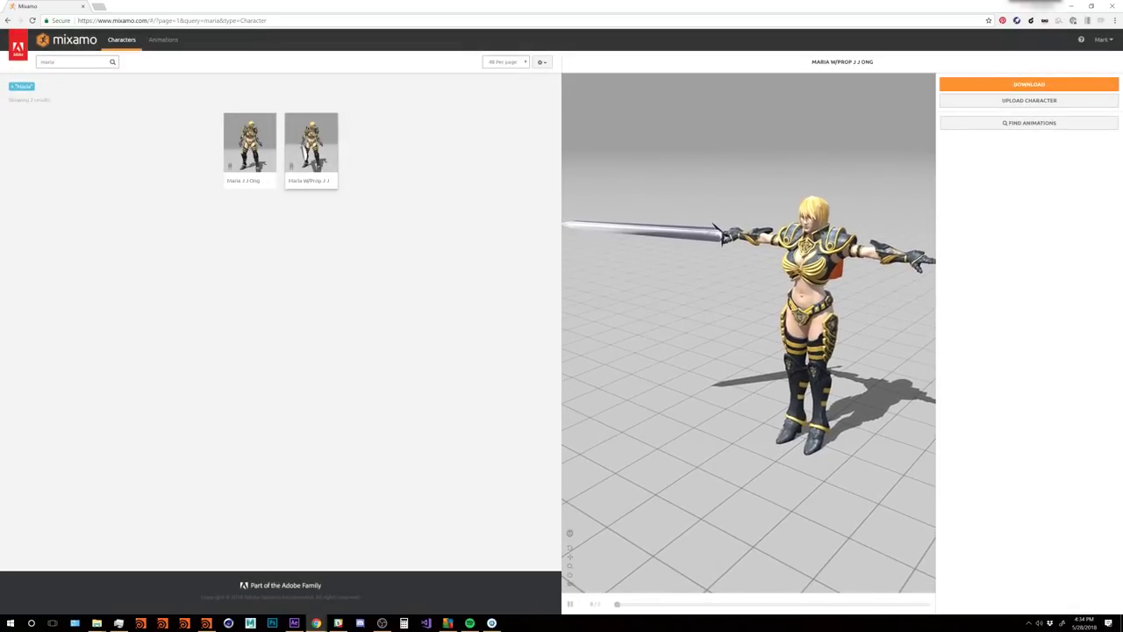
Step: Search the animations for "sword" and apply the first Great Sword Slash to the character
{"action": "left_click", "coordinate": [163, 39]}
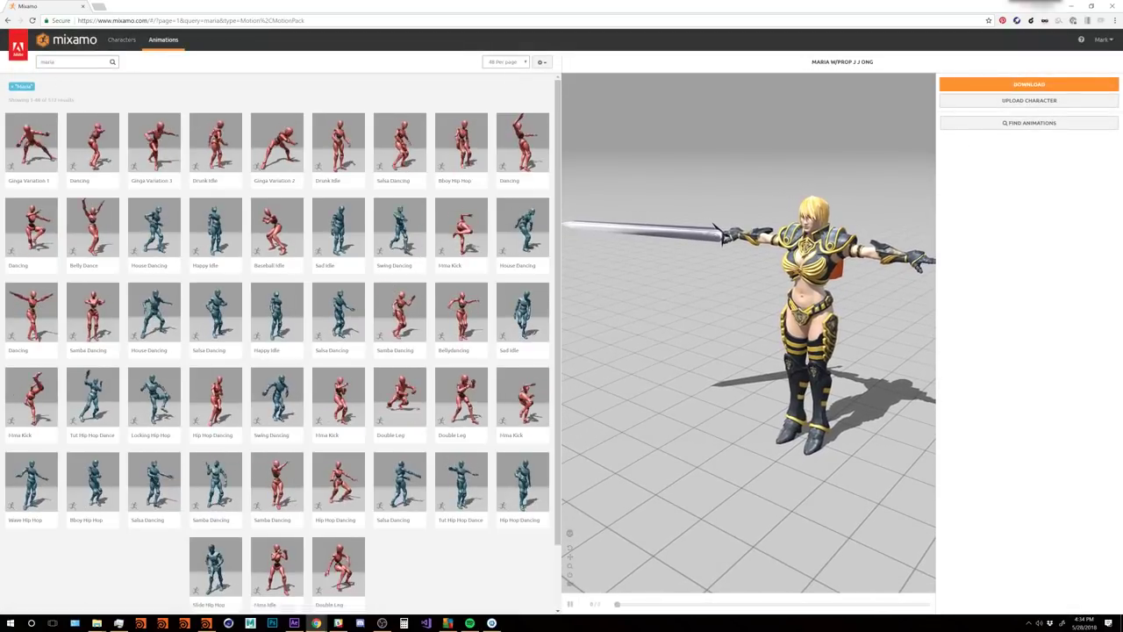
{"action": "type", "text": "s"}
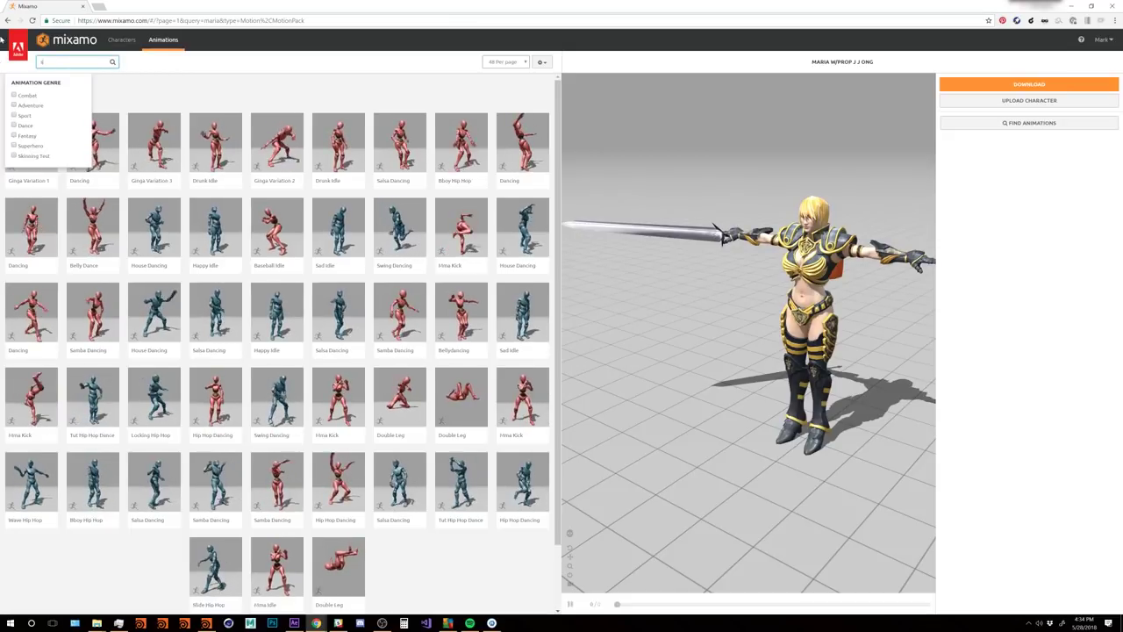
{"action": "type", "text": "word"}
{"action": "key", "text": "Return"}
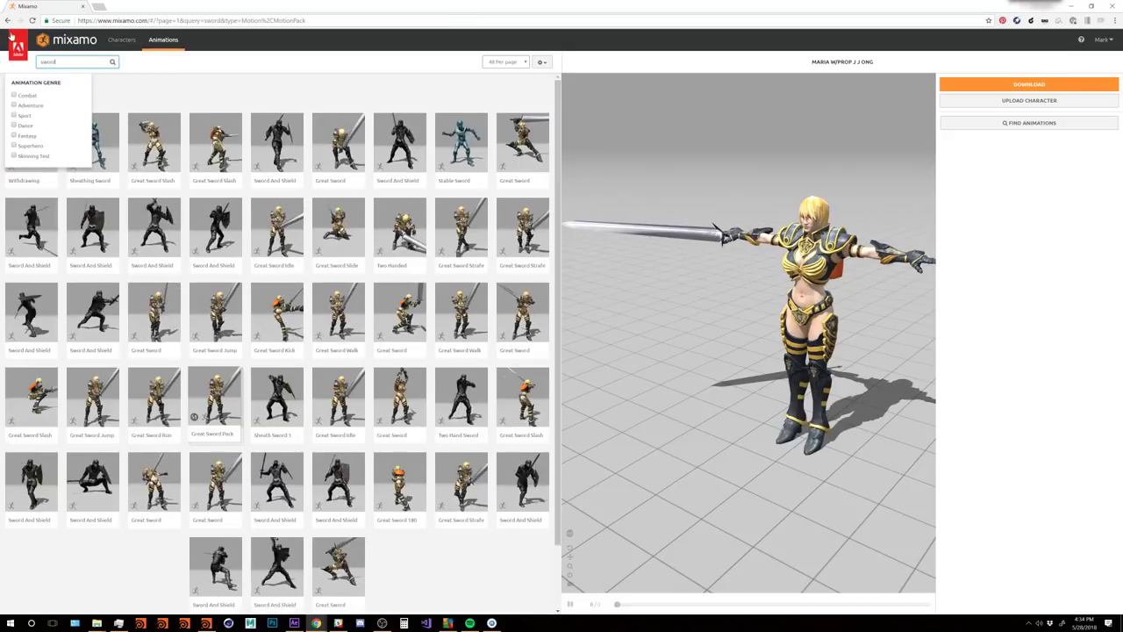
{"action": "left_click", "coordinate": [152, 176]}
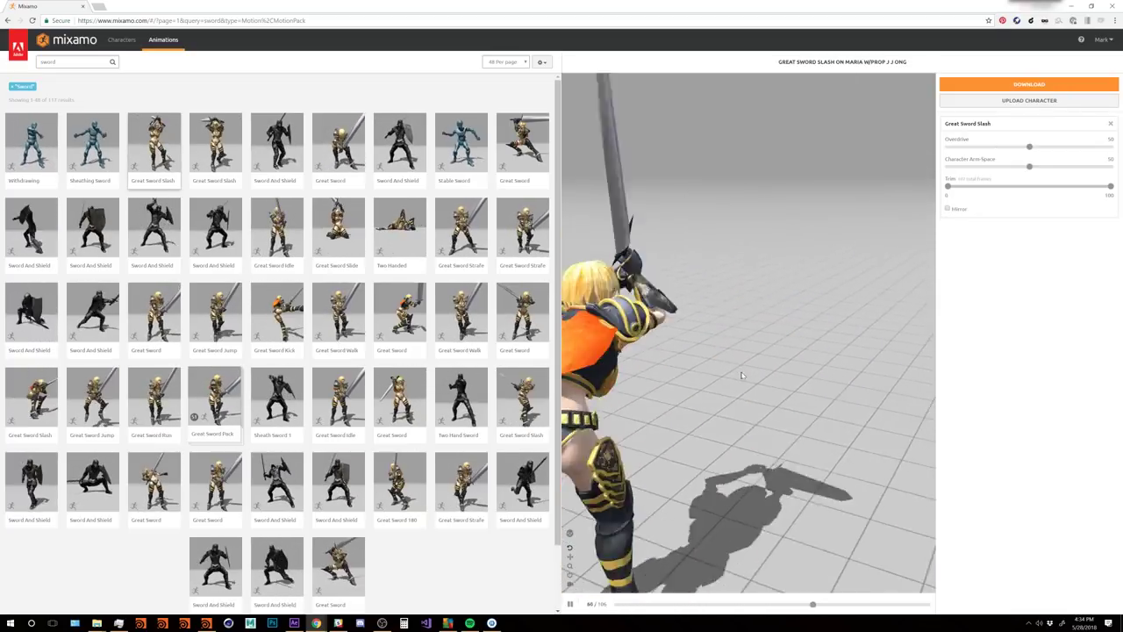
Step: Download the animated character in FBX format with skin, 30 frames per second and no keyframe reduction
{"action": "left_click", "coordinate": [1029, 83]}
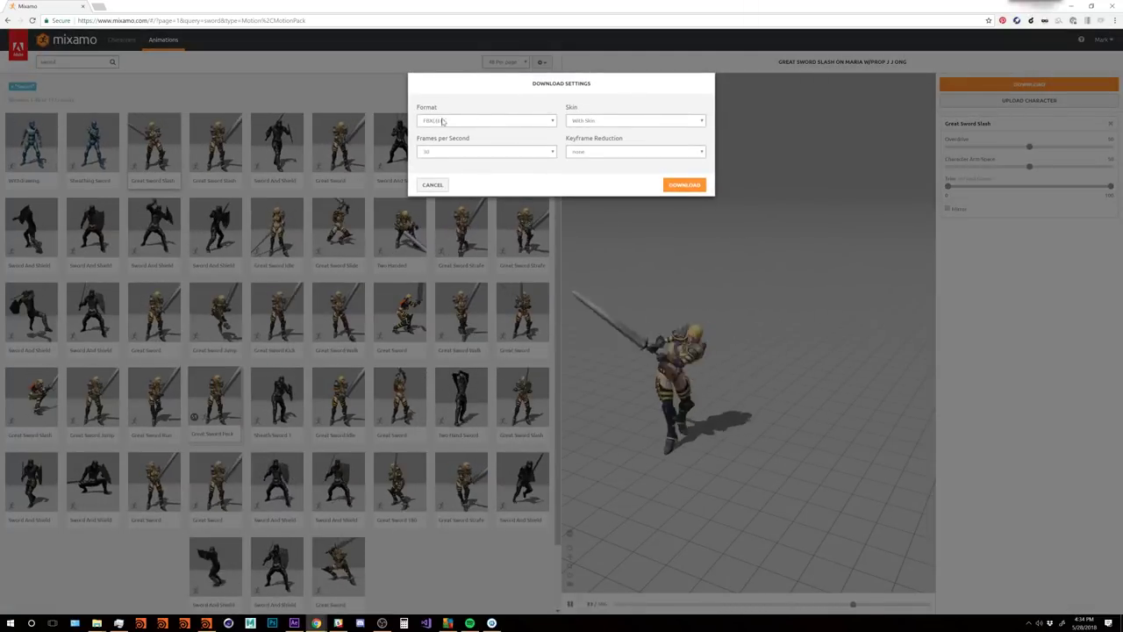
{"action": "left_click", "coordinate": [552, 121]}
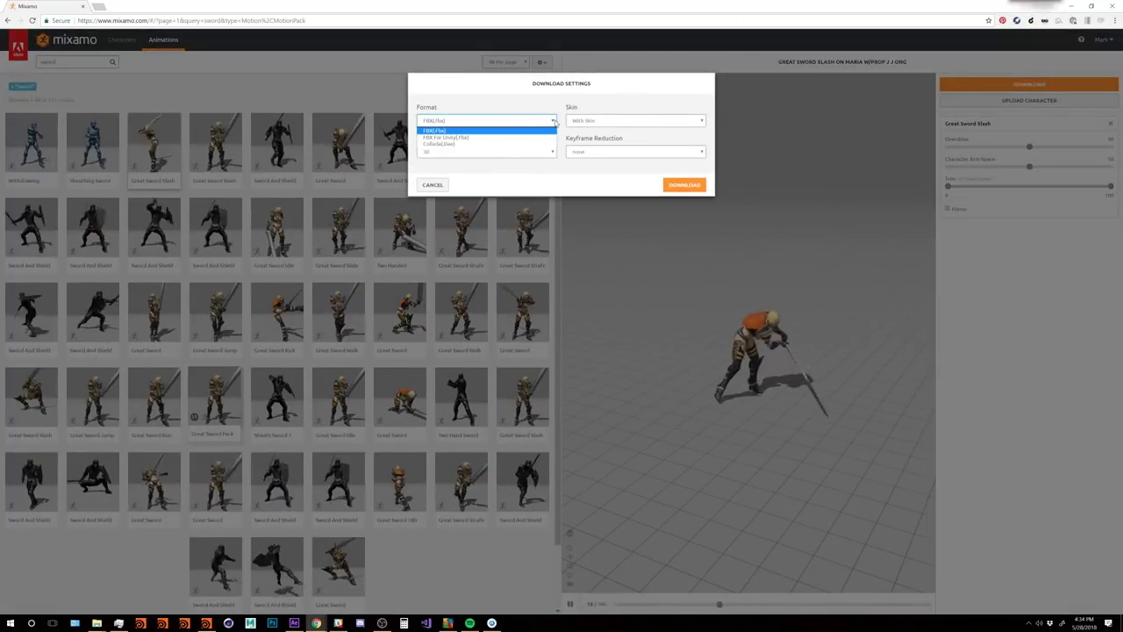
{"action": "left_click", "coordinate": [434, 130]}
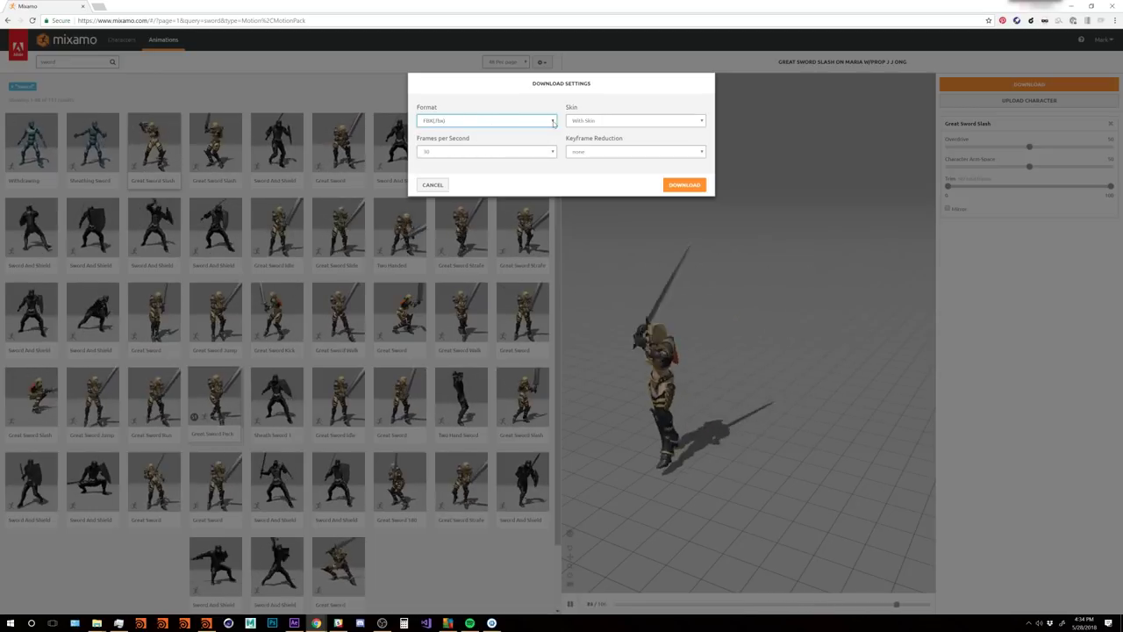
{"action": "left_click", "coordinate": [685, 186]}
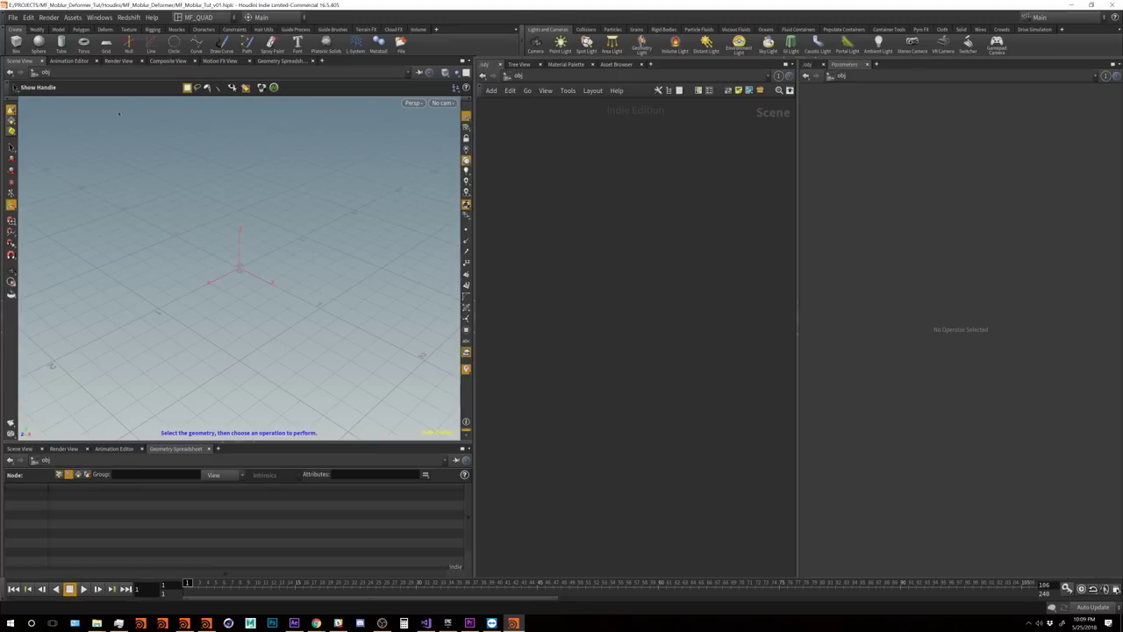
Step: In Houdini, import Great Sword Slash.fbx from $HIP/fbx as Filmbox FBX with the default options and move its node higher in the network
{"action": "left_click", "coordinate": [12, 17]}
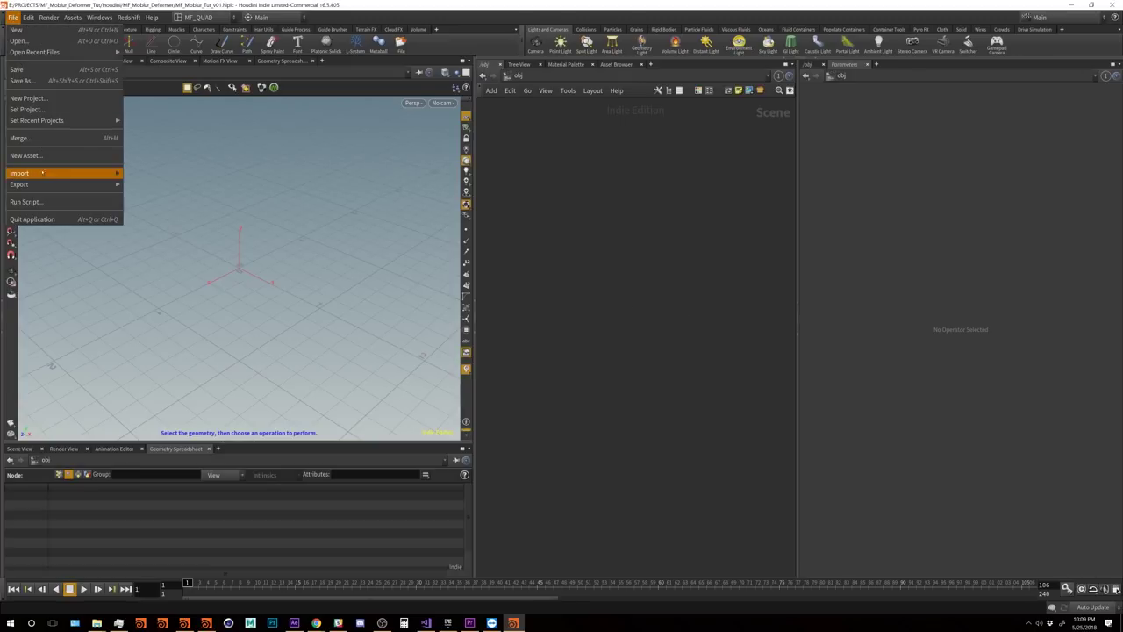
{"action": "mouse_move", "coordinate": [44, 177]}
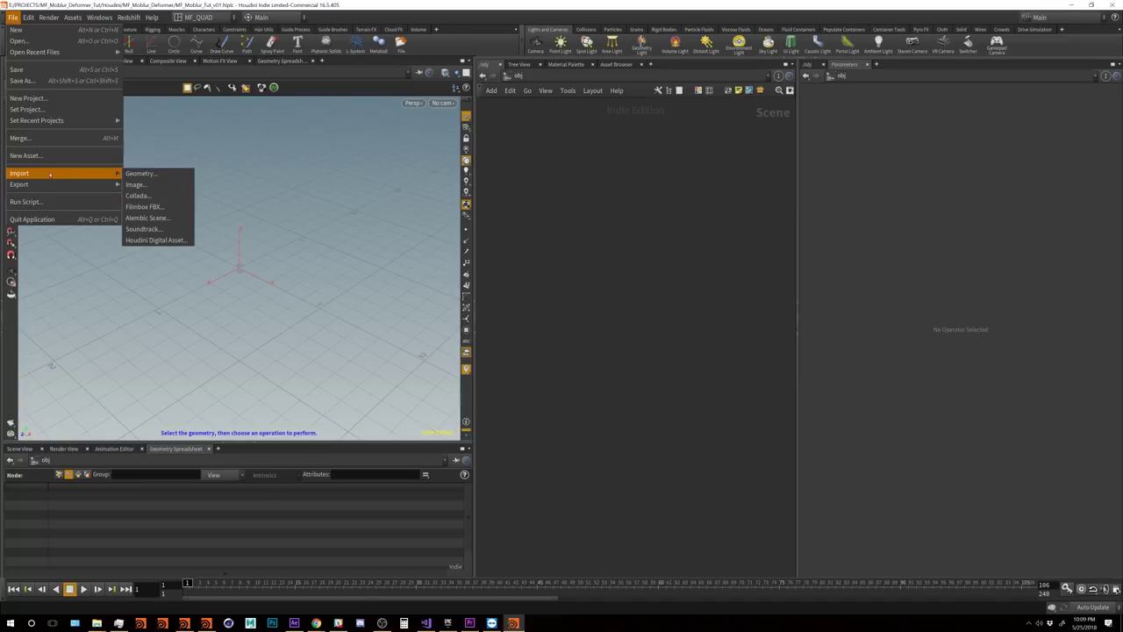
{"action": "left_click", "coordinate": [145, 206]}
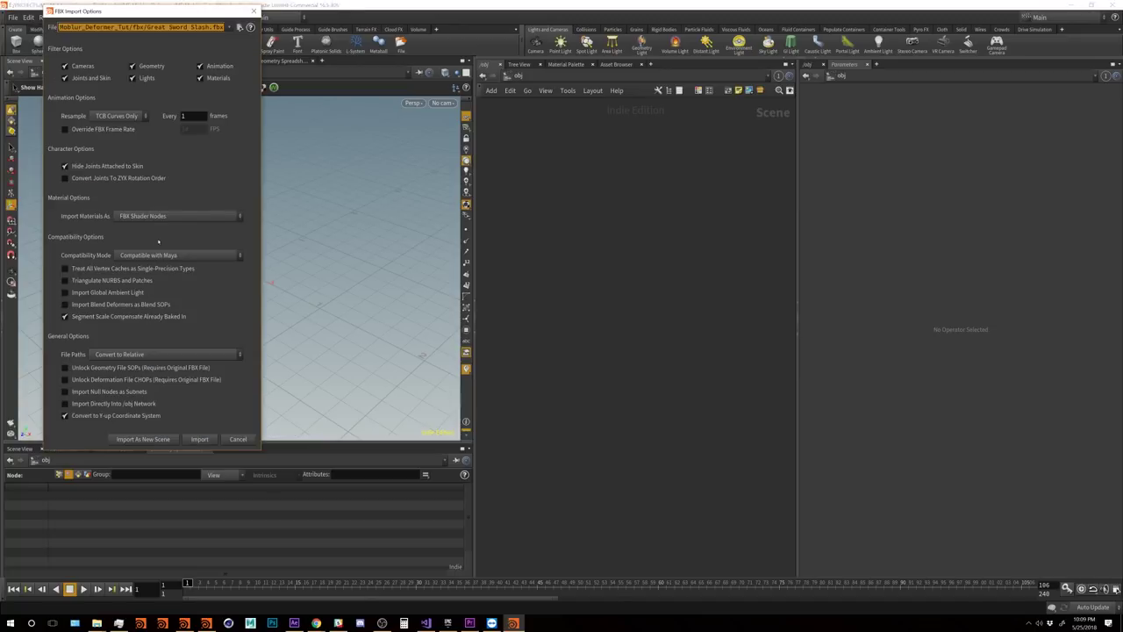
{"action": "left_click", "coordinate": [240, 27]}
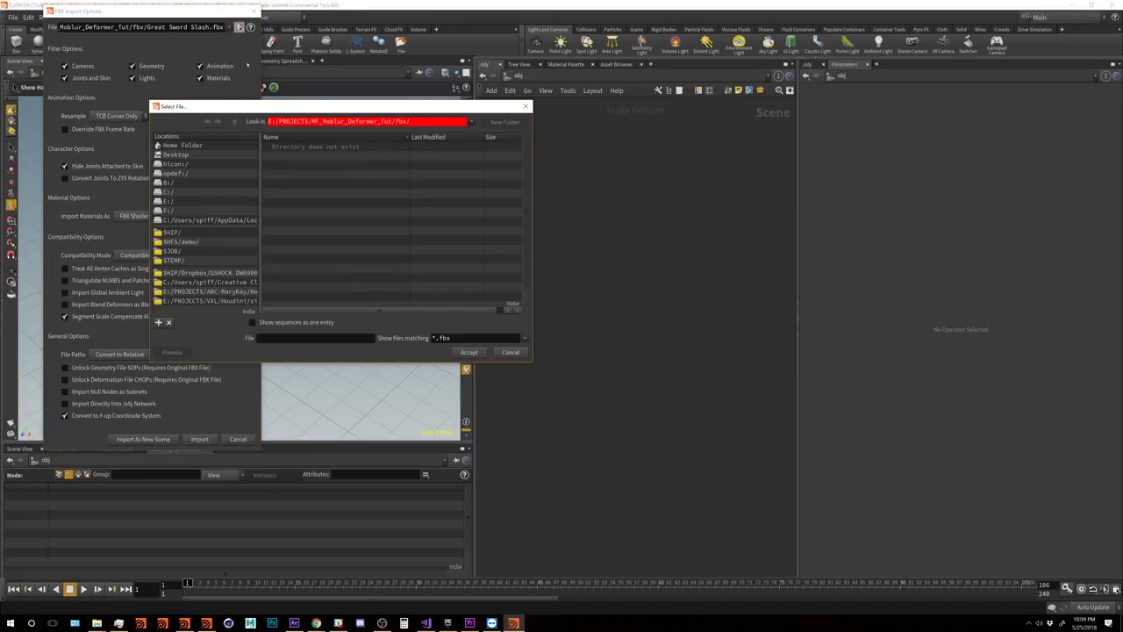
{"action": "left_click", "coordinate": [169, 233]}
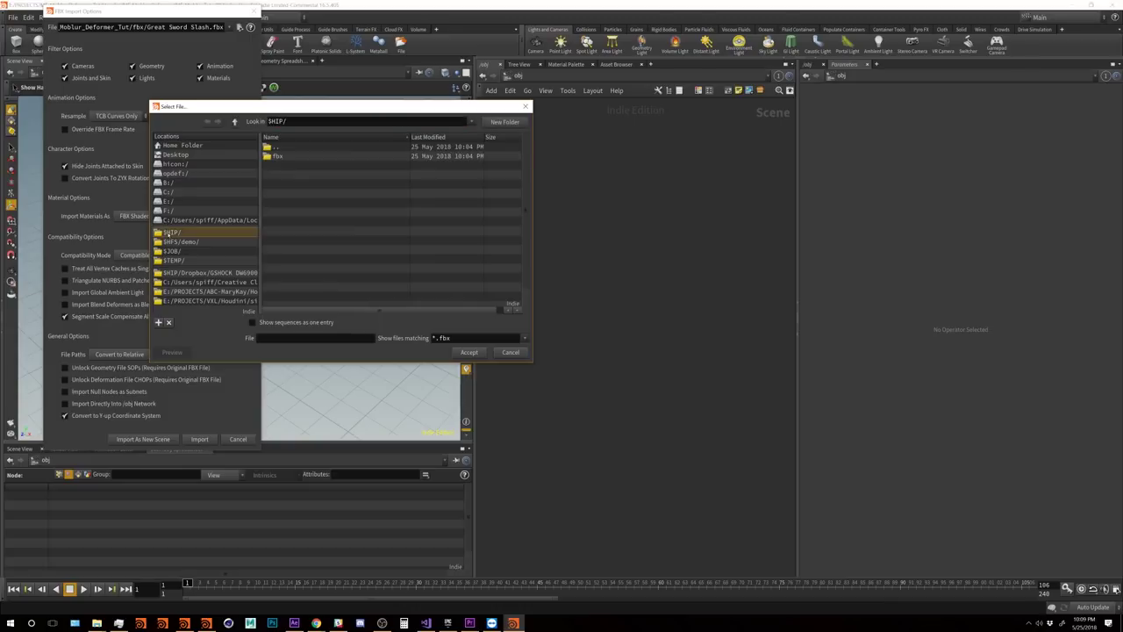
{"action": "double_click", "coordinate": [277, 156]}
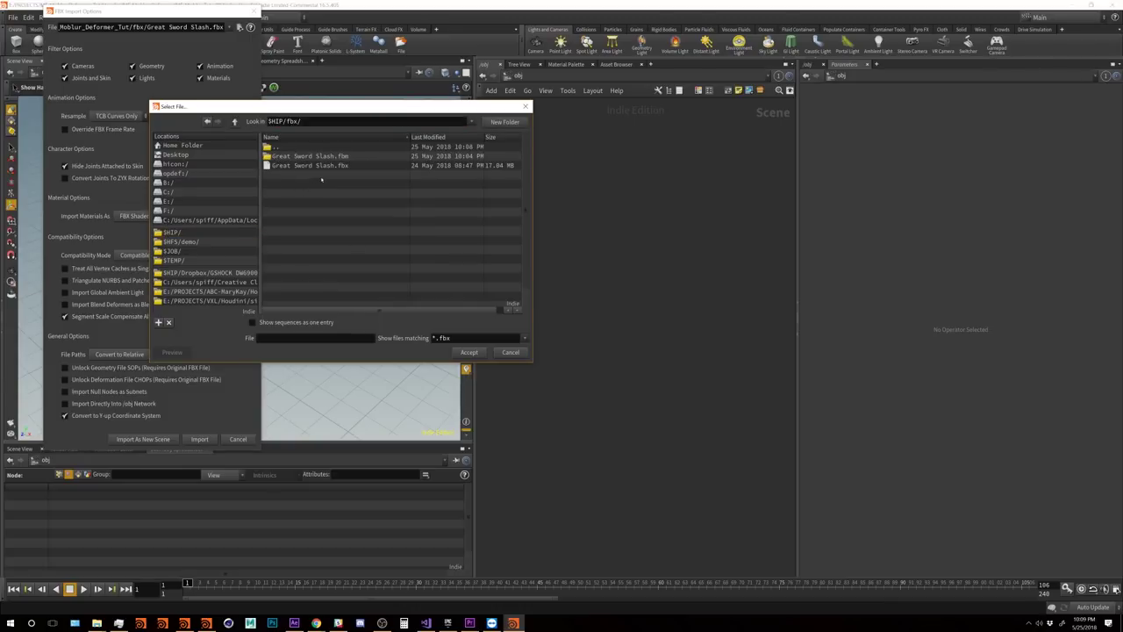
{"action": "left_click", "coordinate": [332, 166]}
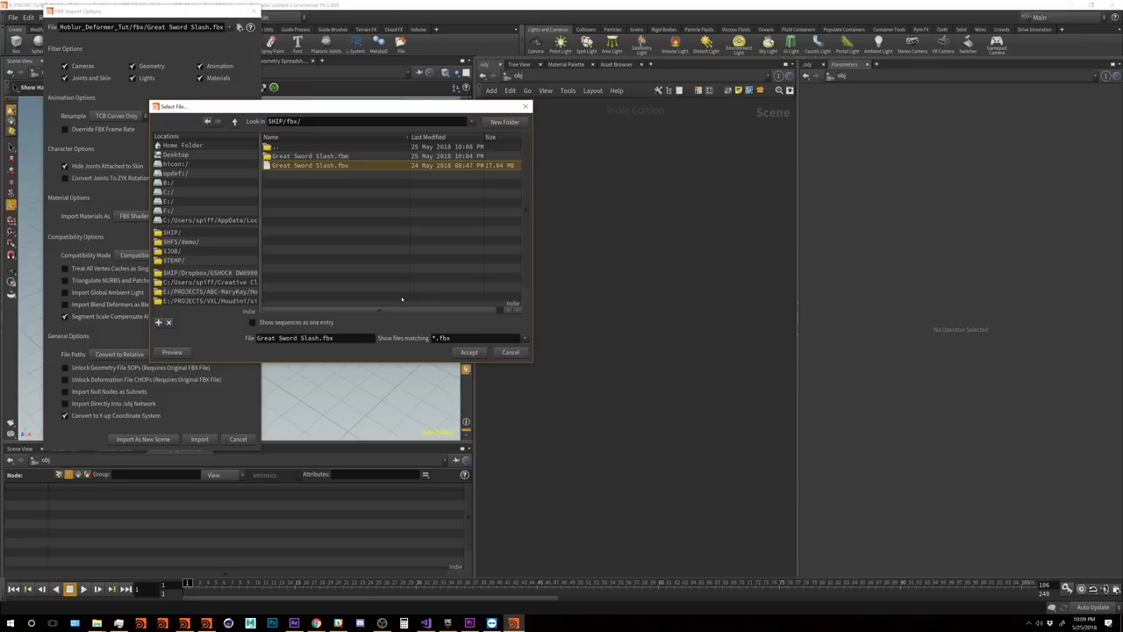
{"action": "left_click", "coordinate": [474, 354]}
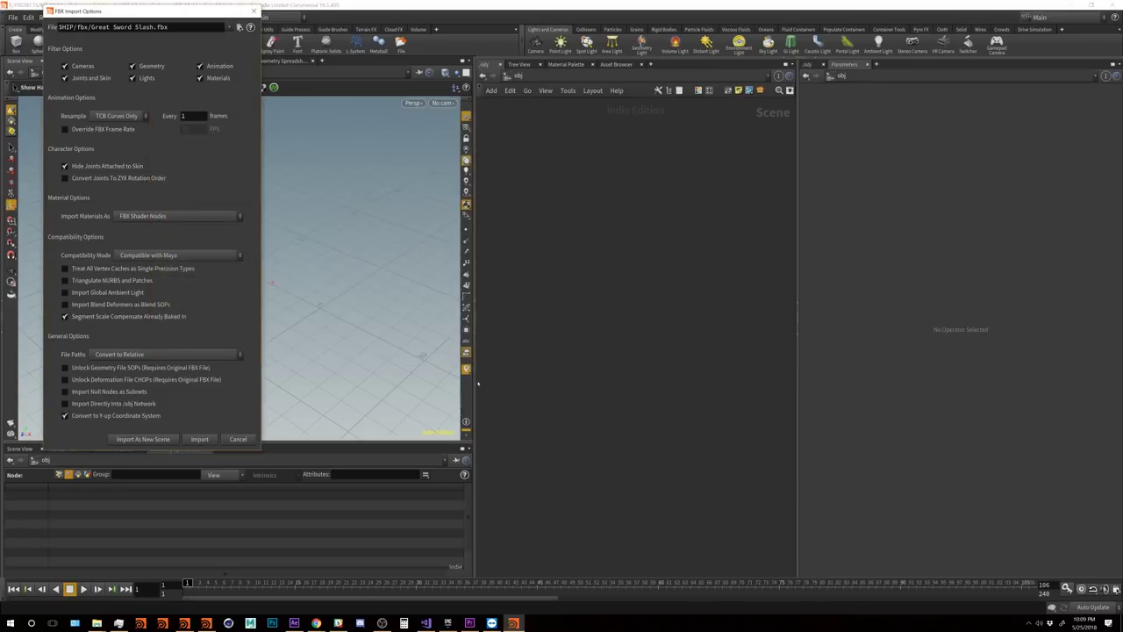
{"action": "left_click", "coordinate": [206, 440]}
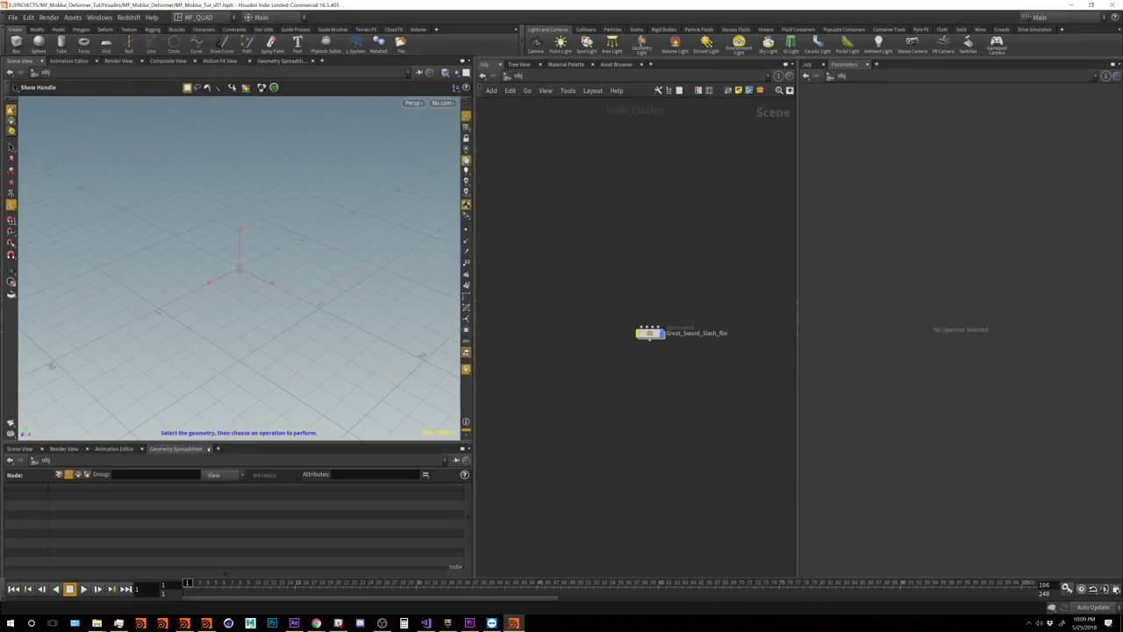
{"action": "left_click_drag", "start_coordinate": [650, 331], "coordinate": [623, 257]}
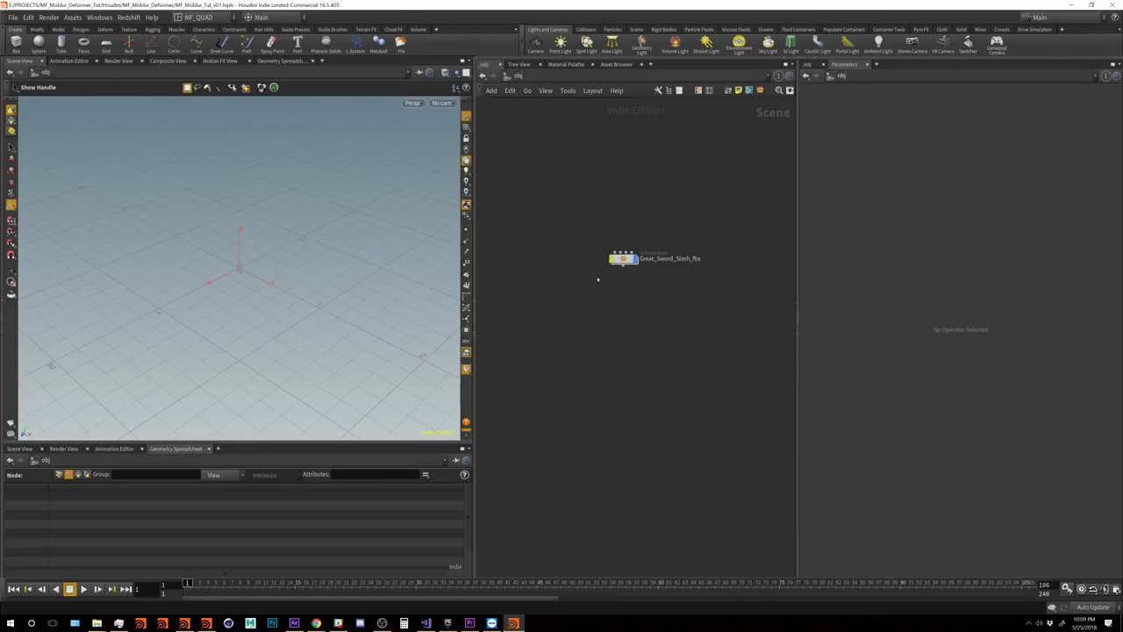
Step: Select the Great_Sword_Slash_fbx node, examine the imported character from several angles and play its animation
{"action": "left_click", "coordinate": [623, 257]}
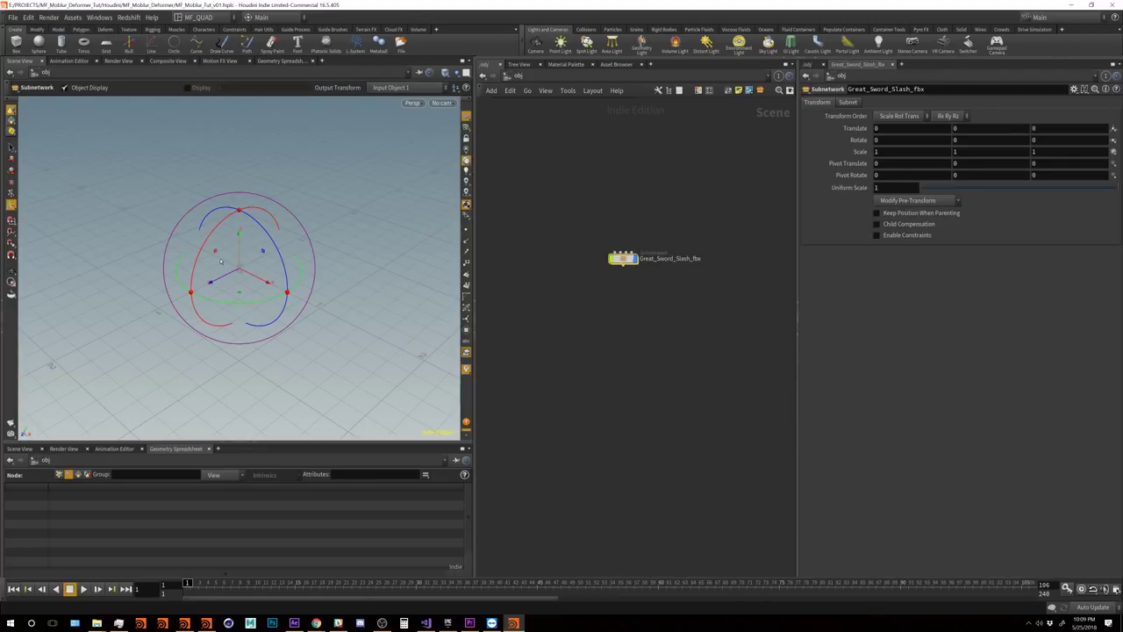
{"action": "key", "text": "Escape"}
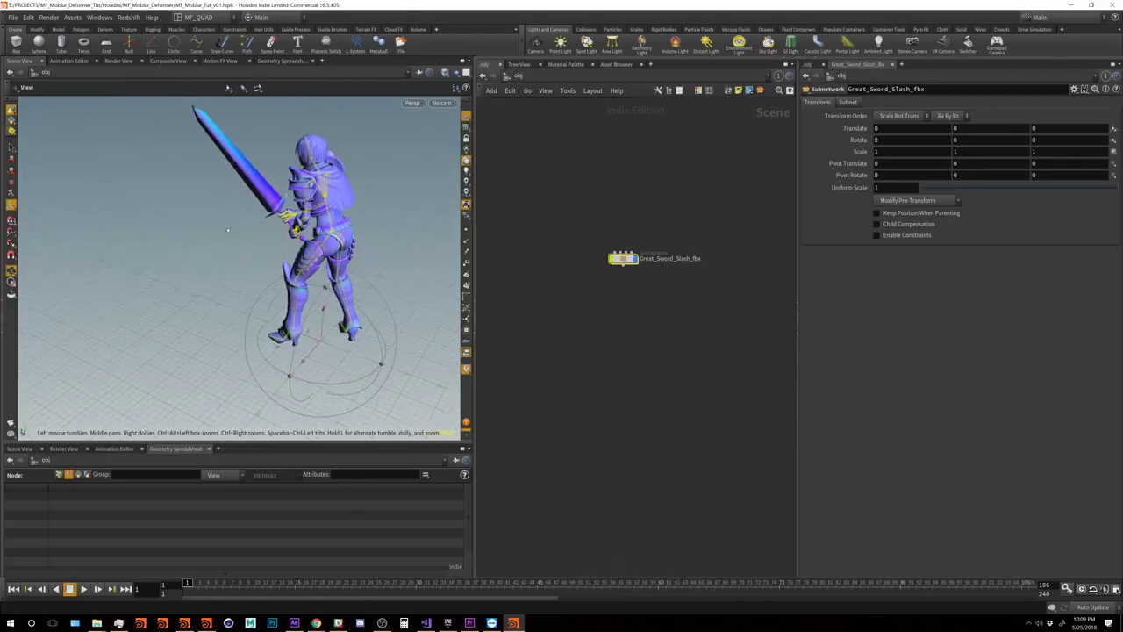
{"action": "key", "text": "Return"}
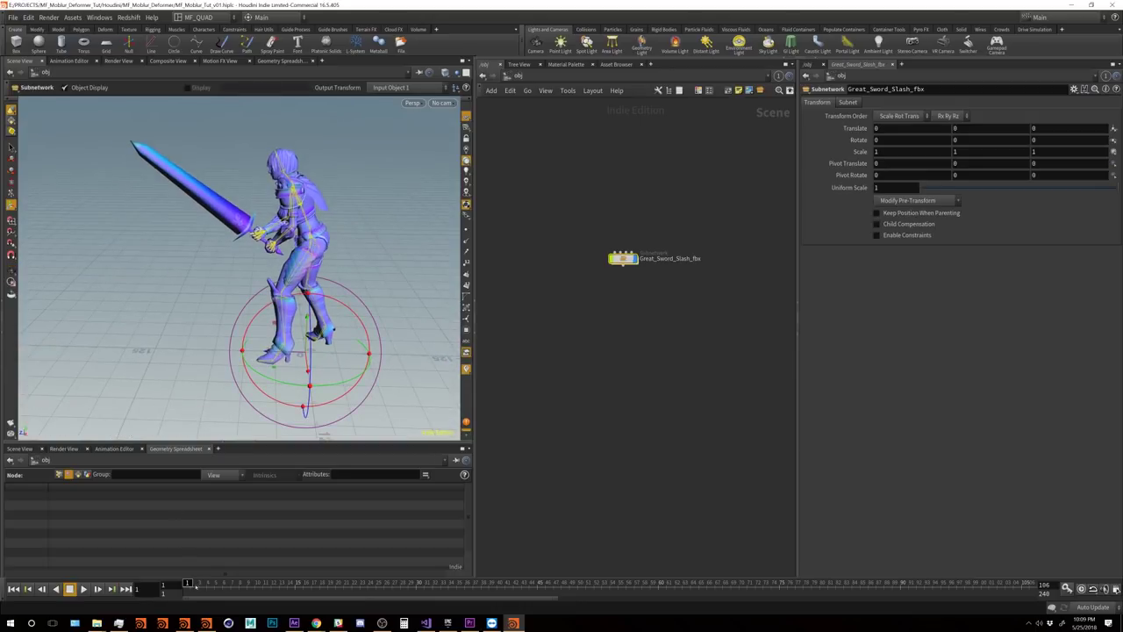
{"action": "key", "text": "Escape"}
{"action": "scroll", "coordinate": [298, 333], "scroll_direction": "down", "scroll_amount": 3}
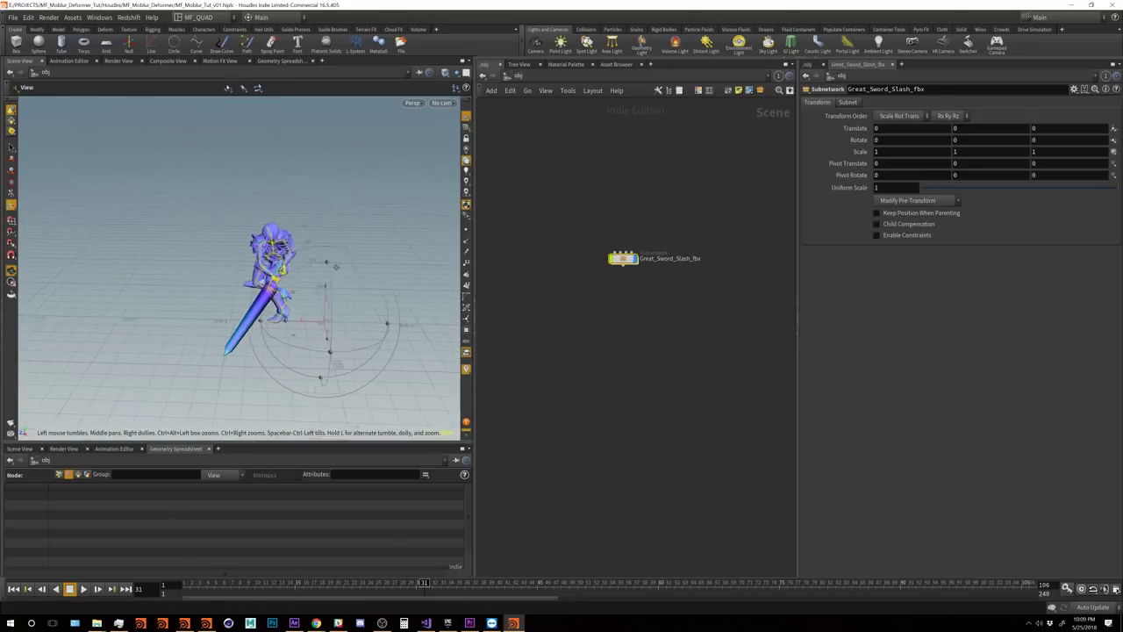
{"action": "key", "text": "Return"}
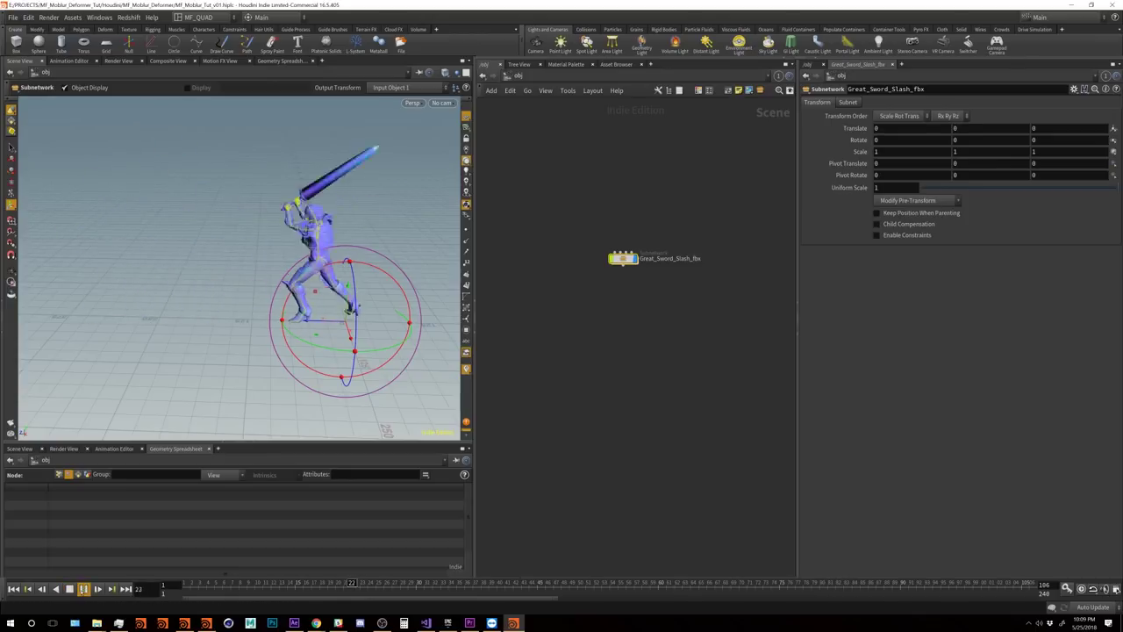
Step: Replay the slash animation in real time from frame 1, stop at frame 22 and examine the raised sword up close
{"action": "left_click", "coordinate": [69, 589]}
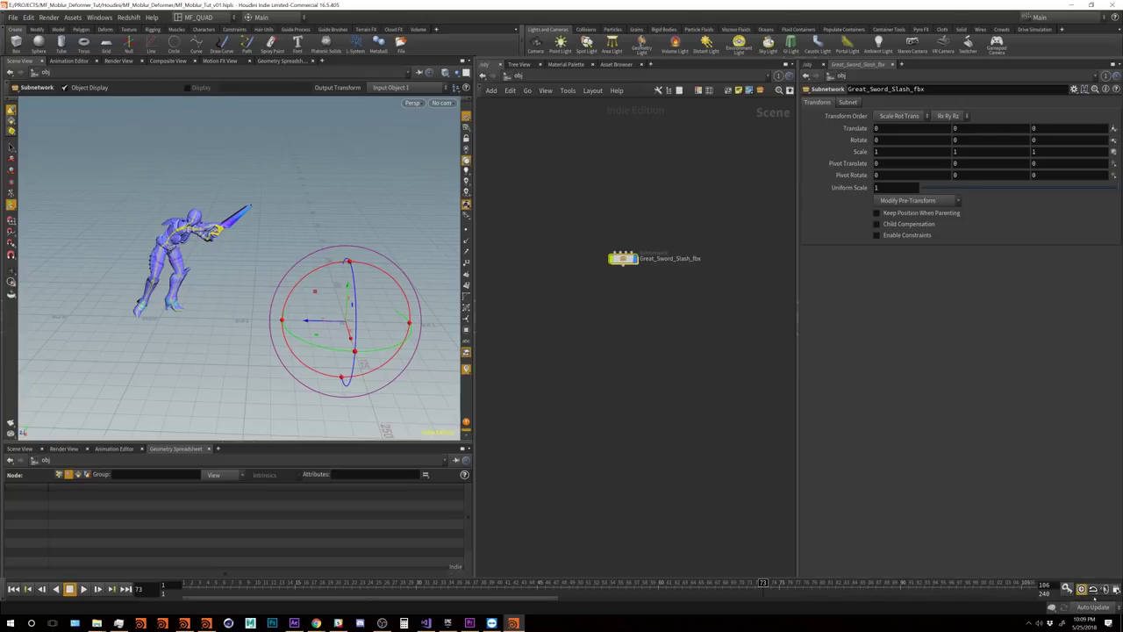
{"action": "key", "text": "ctrl+Up"}
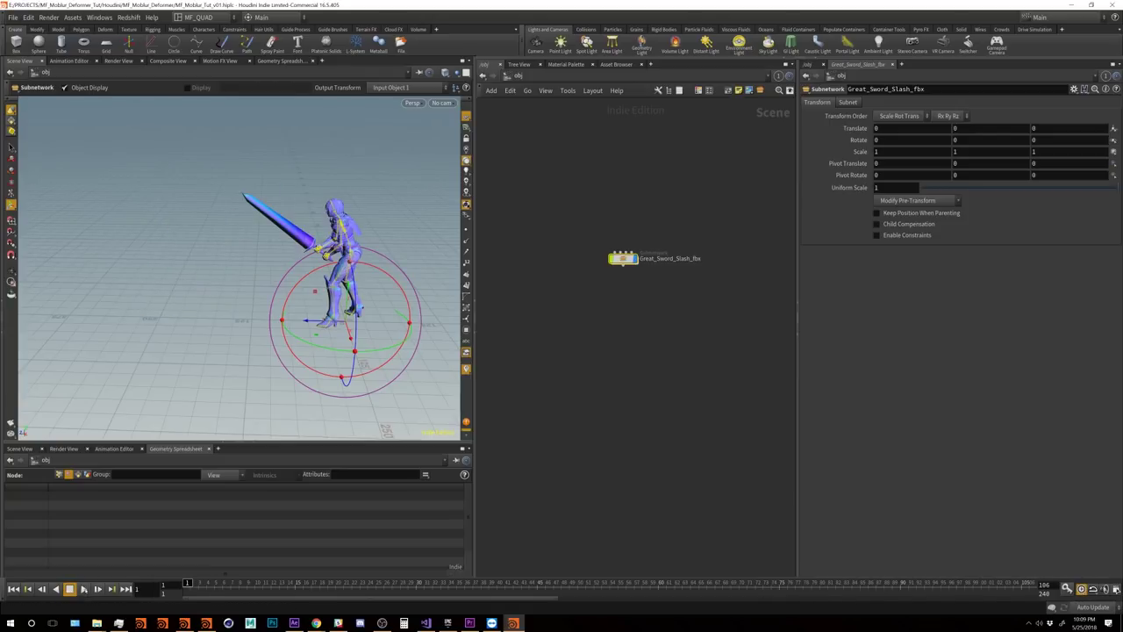
{"action": "left_click", "coordinate": [83, 588]}
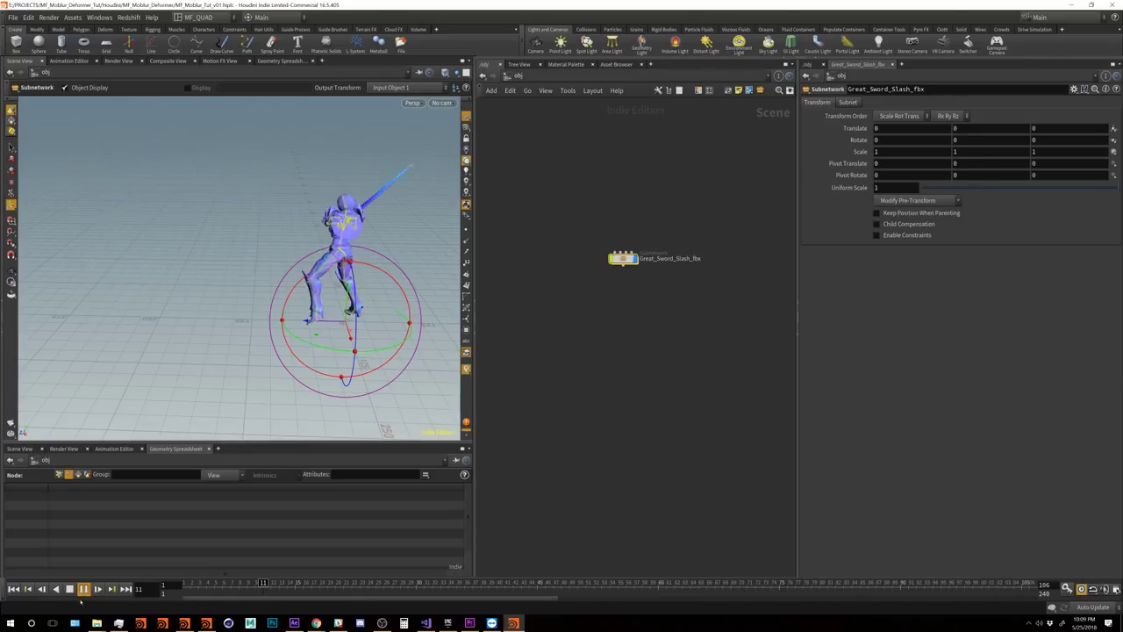
{"action": "key", "text": "Escape"}
{"action": "left_click_drag", "start_coordinate": [337, 243], "coordinate": [330, 276]}
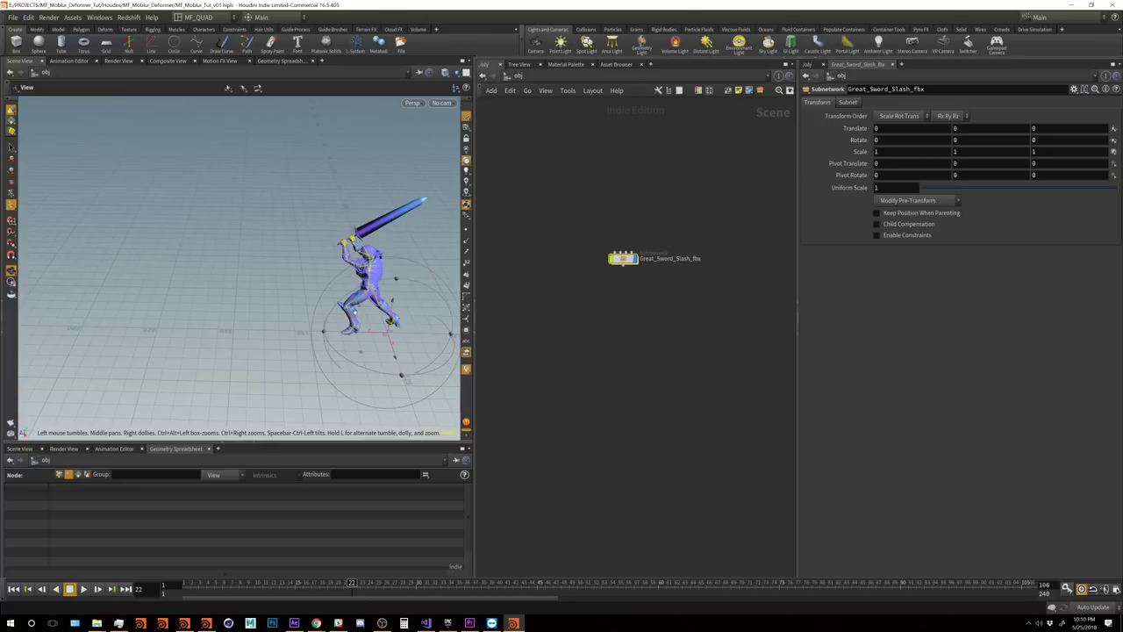
{"action": "scroll", "coordinate": [434, 238], "scroll_direction": "up", "scroll_amount": 10}
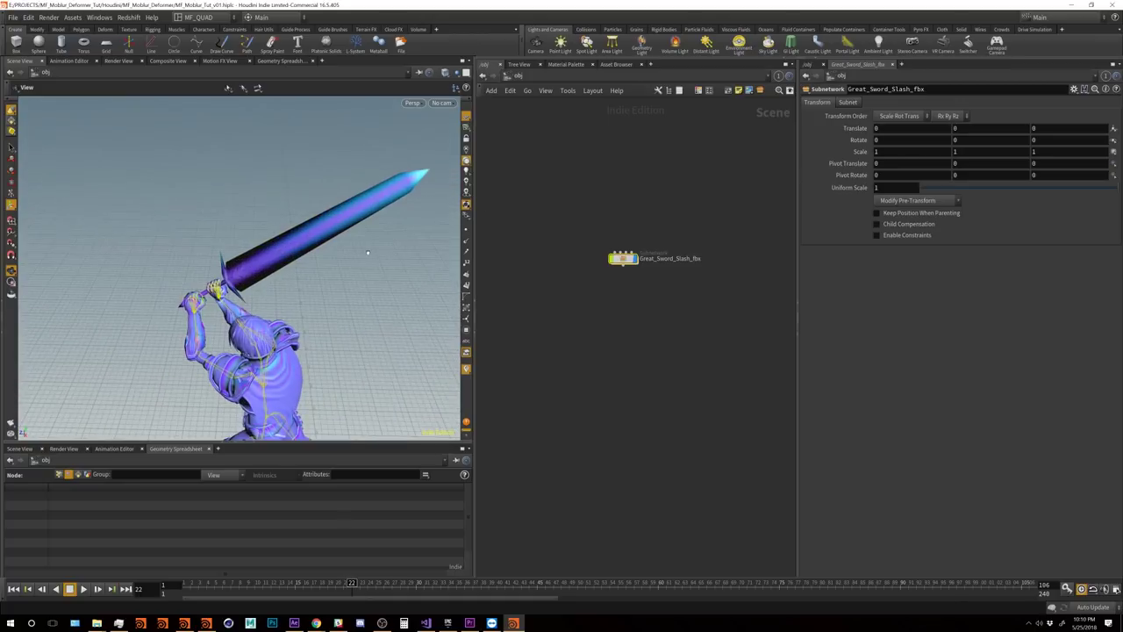
Step: Enter the Great_Sword_Slash_fbx subnetwork, dismiss the console and find the body, Maria_sword and materials nodes among the bones
{"action": "scroll", "coordinate": [367, 254], "scroll_direction": "down", "scroll_amount": 5}
{"action": "left_click_drag", "start_coordinate": [367, 254], "coordinate": [333, 262]}
{"action": "scroll", "coordinate": [355, 256], "scroll_direction": "up", "scroll_amount": 5}
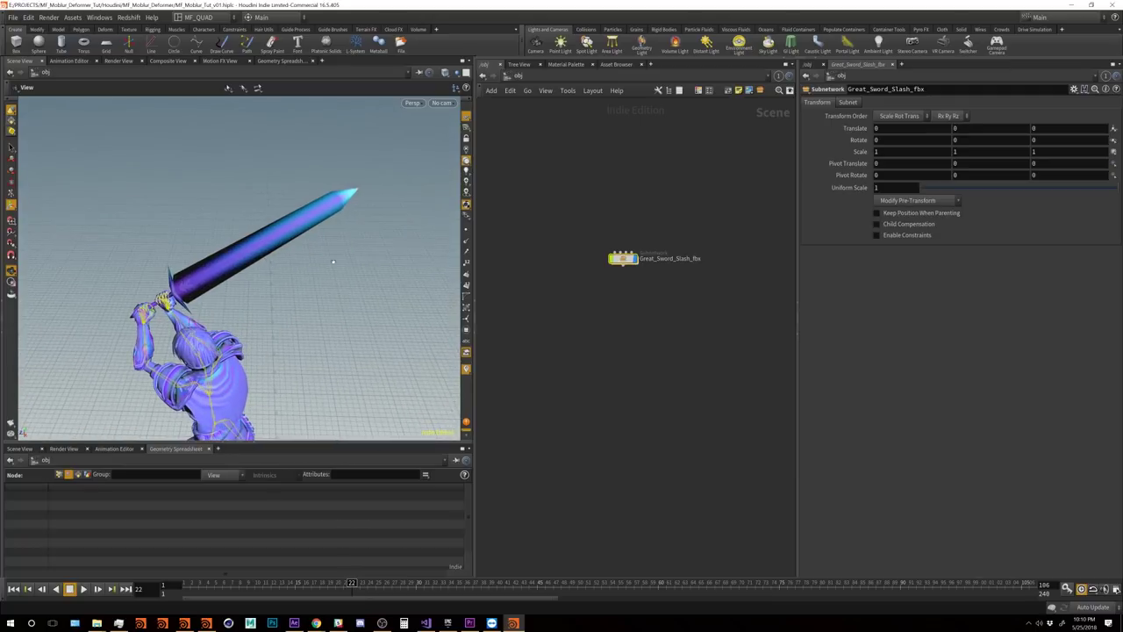
{"action": "key", "text": "Return"}
{"action": "double_click", "coordinate": [623, 258]}
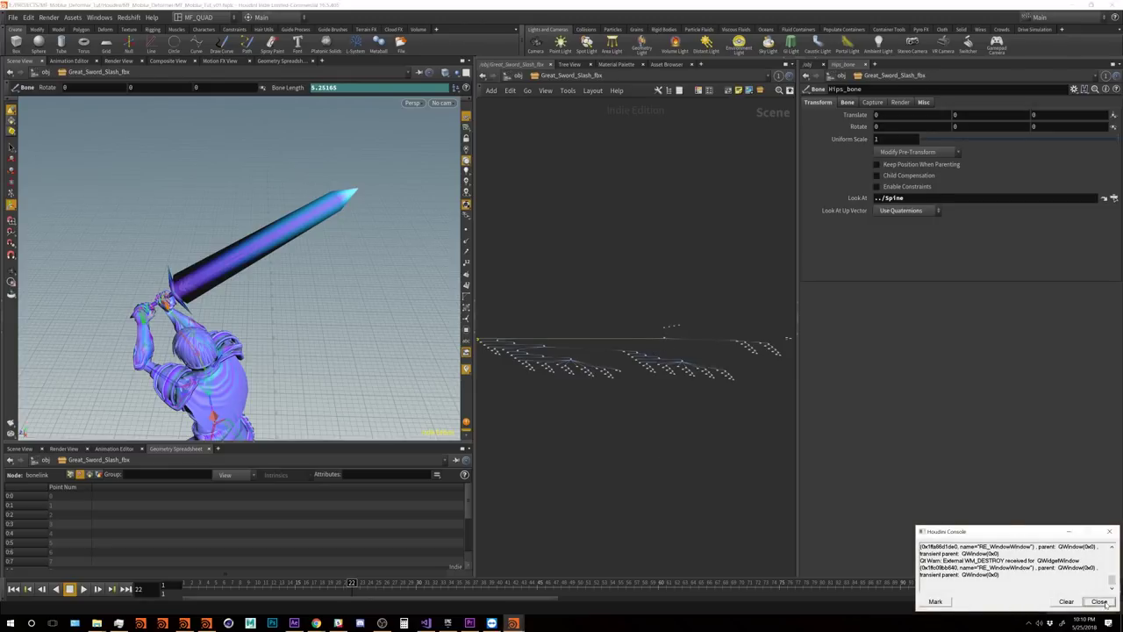
{"action": "left_click", "coordinate": [1099, 601]}
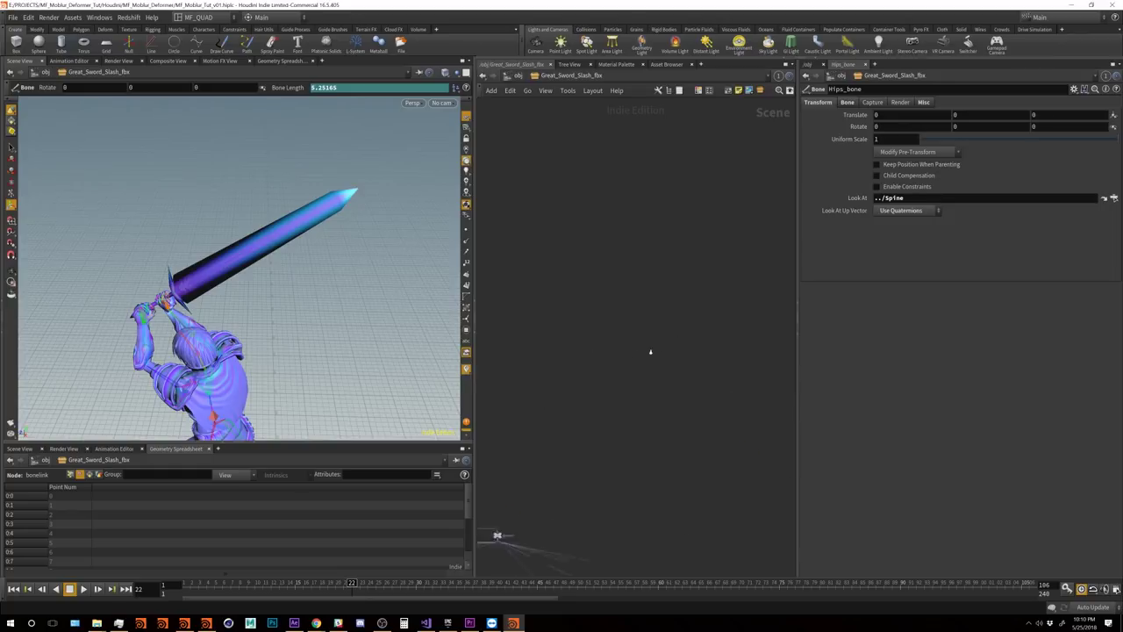
{"action": "scroll", "coordinate": [651, 361], "scroll_direction": "up", "scroll_amount": 5}
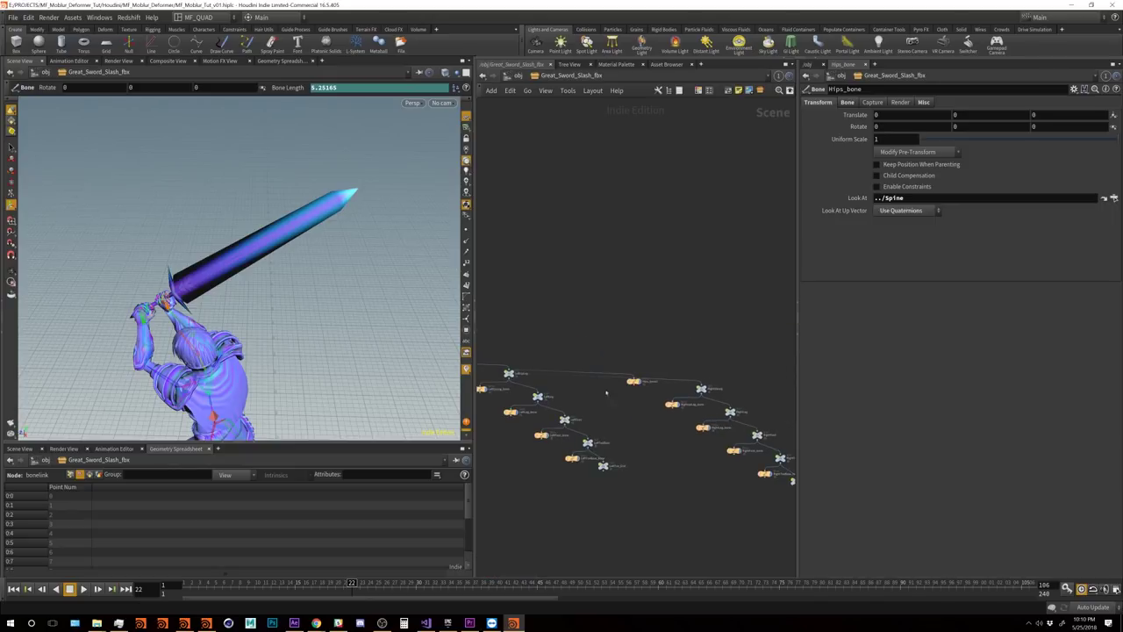
{"action": "key", "text": "h"}
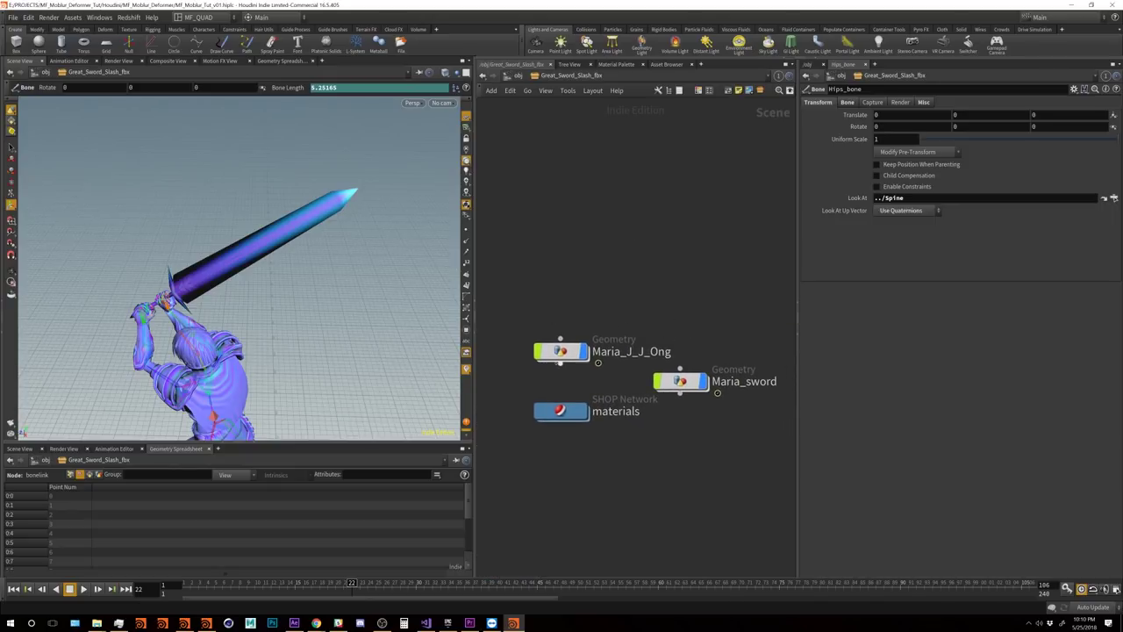
Step: Inspect the node chain and deformed mesh inside the character body's geometry node, then return to the subnetwork level
{"action": "left_click", "coordinate": [561, 351]}
{"action": "double_click", "coordinate": [561, 351]}
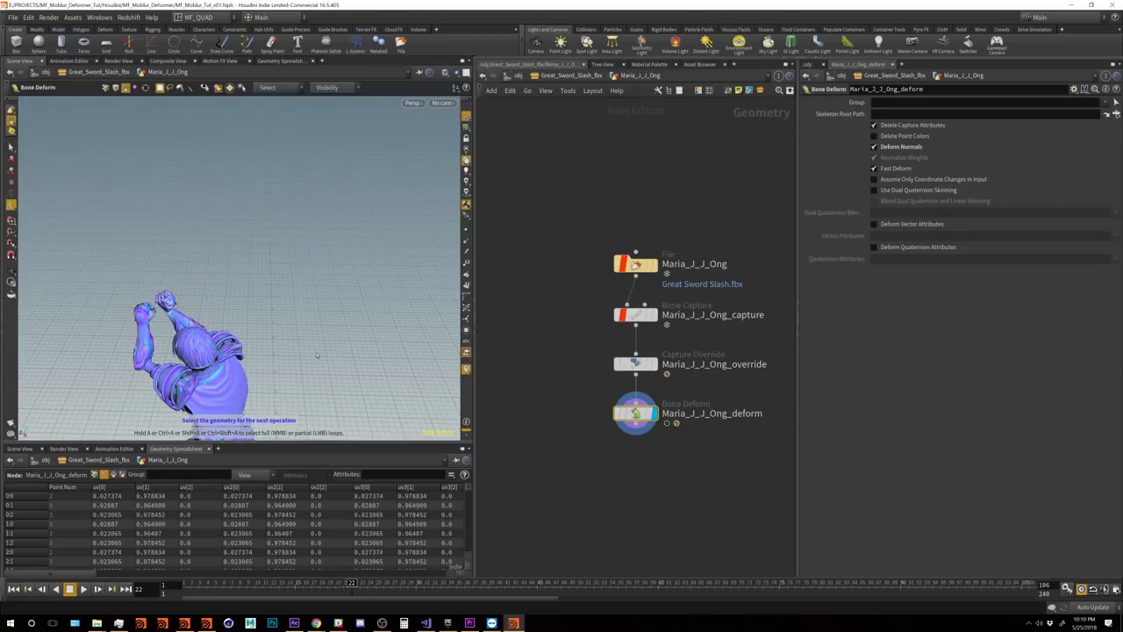
{"action": "key", "text": "Escape"}
{"action": "key", "text": "h"}
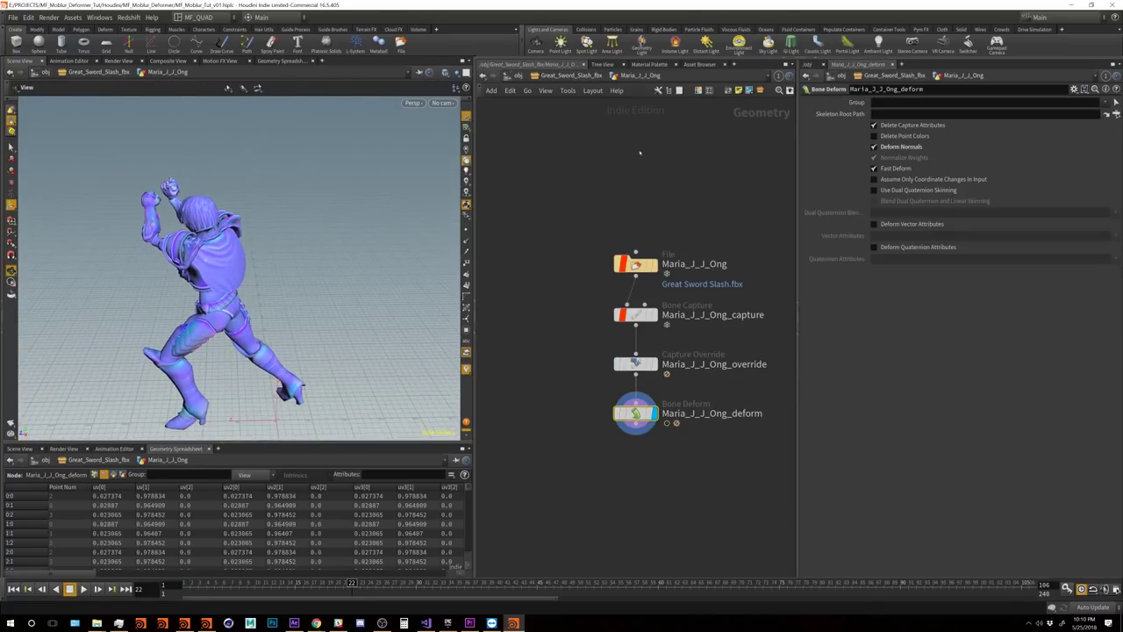
{"action": "key", "text": "u"}
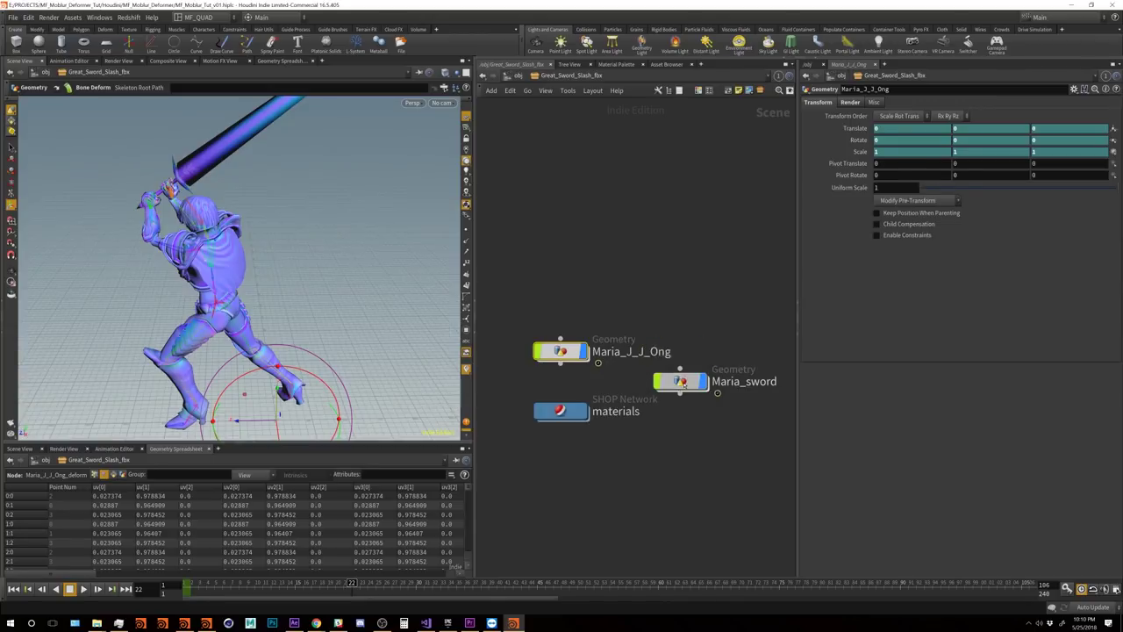
Step: Enter the Maria_sword geometry network and frame the whole sword in the viewport
{"action": "double_click", "coordinate": [680, 382]}
{"action": "key", "text": "h"}
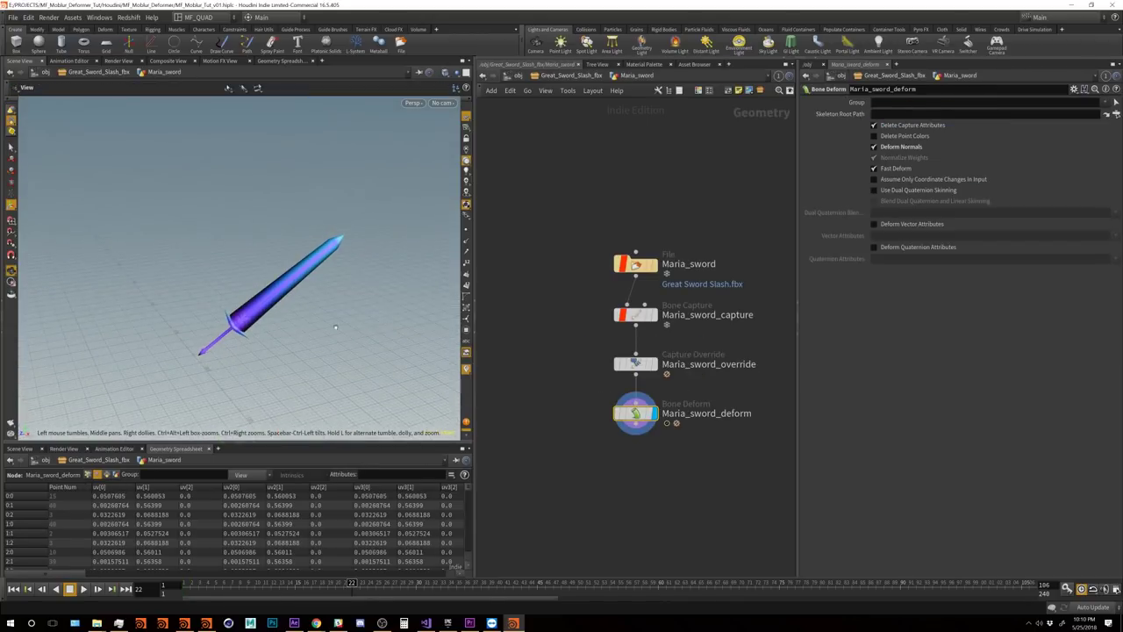
{"action": "key", "text": "Return"}
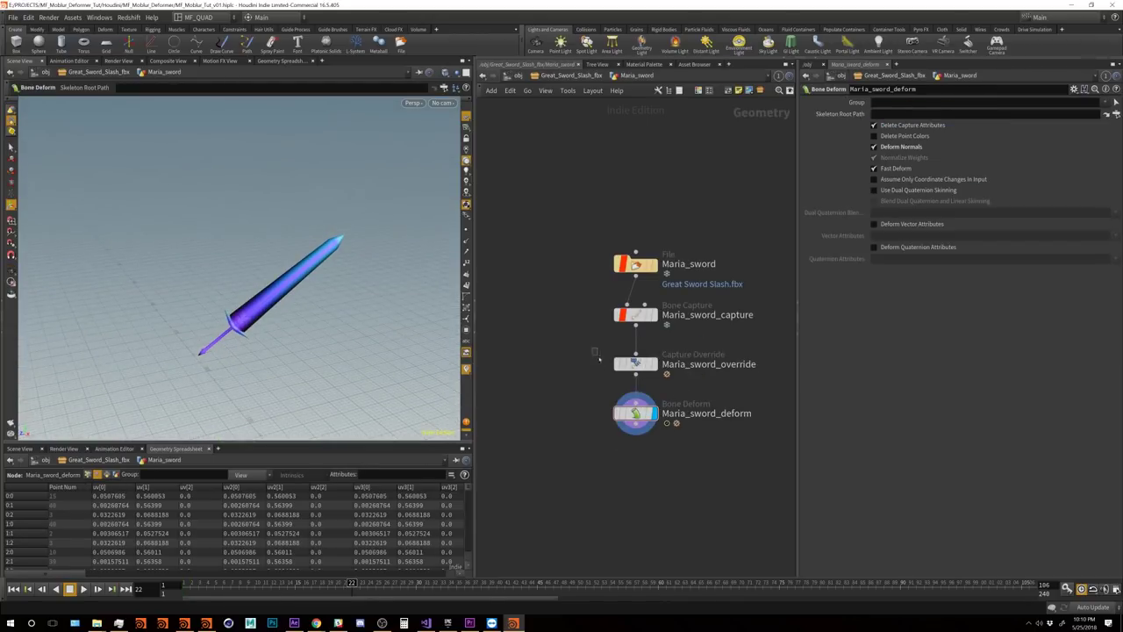
Step: Move the Maria_sword_override and Maria_sword_deform nodes together away from the capture node, and select the deform node
{"action": "left_click_drag", "start_coordinate": [596, 354], "coordinate": [669, 487]}
{"action": "left_click_drag", "start_coordinate": [637, 363], "coordinate": [562, 402]}
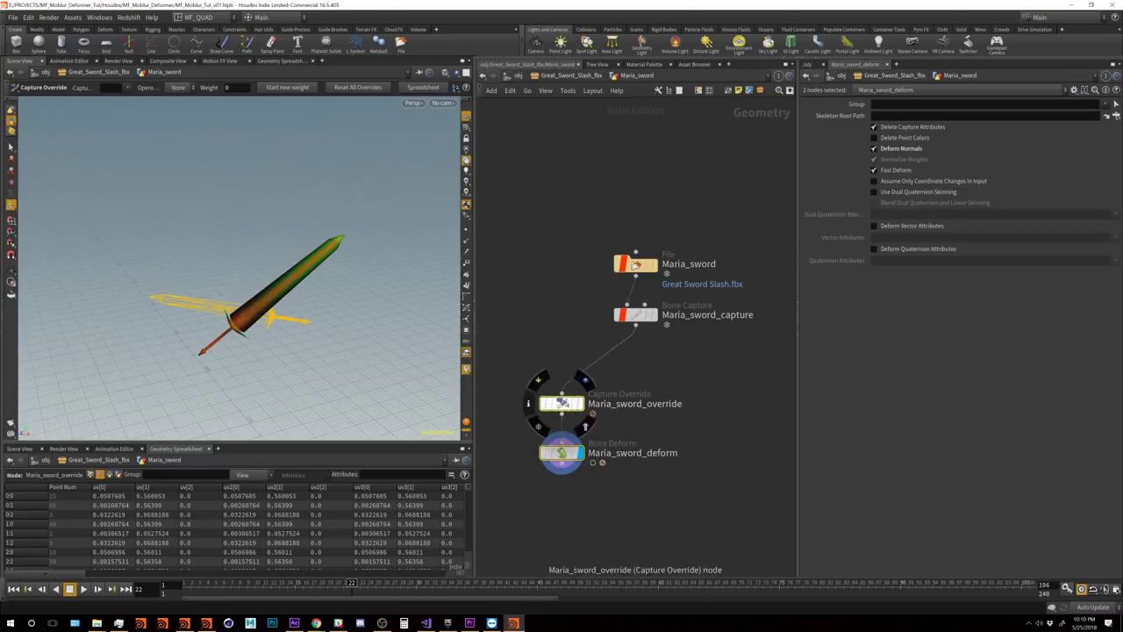
{"action": "left_click", "coordinate": [562, 402]}
{"action": "left_click", "coordinate": [561, 451]}
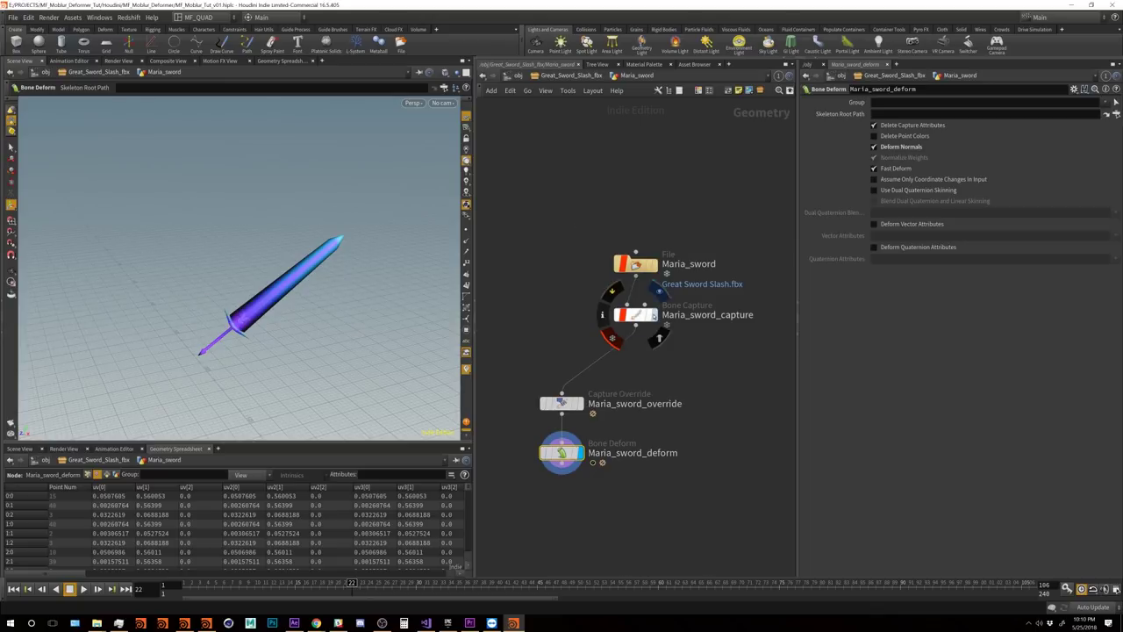
Step: Display and select the Maria_sword_capture node and examine the undeformed sword's blade and tip up close
{"action": "left_click", "coordinate": [653, 314]}
{"action": "left_click", "coordinate": [635, 314]}
{"action": "left_click_drag", "start_coordinate": [211, 317], "coordinate": [426, 245]}
{"action": "key", "text": "Return"}
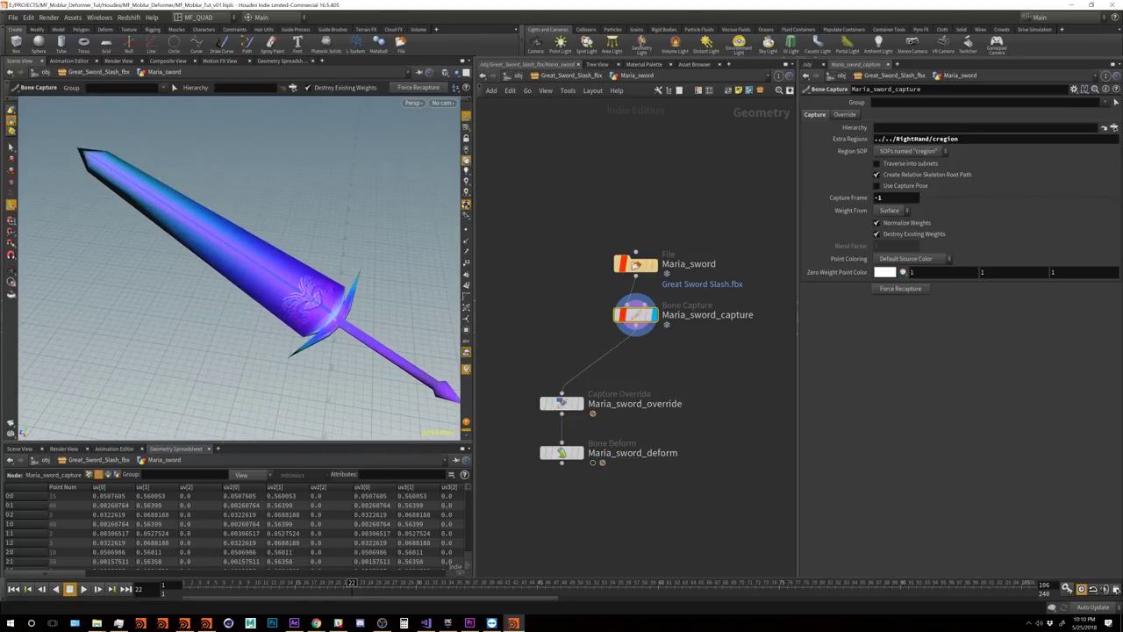
{"action": "key", "text": "Escape"}
{"action": "mouse_move", "coordinate": [291, 283]}
{"action": "left_mouse_down"}
{"action": "mouse_move", "coordinate": [301, 289]}
{"action": "mouse_move", "coordinate": [283, 347]}
{"action": "mouse_move", "coordinate": [318, 305]}
{"action": "mouse_move", "coordinate": [356, 321]}
{"action": "mouse_move", "coordinate": [288, 285]}
{"action": "left_mouse_up"}
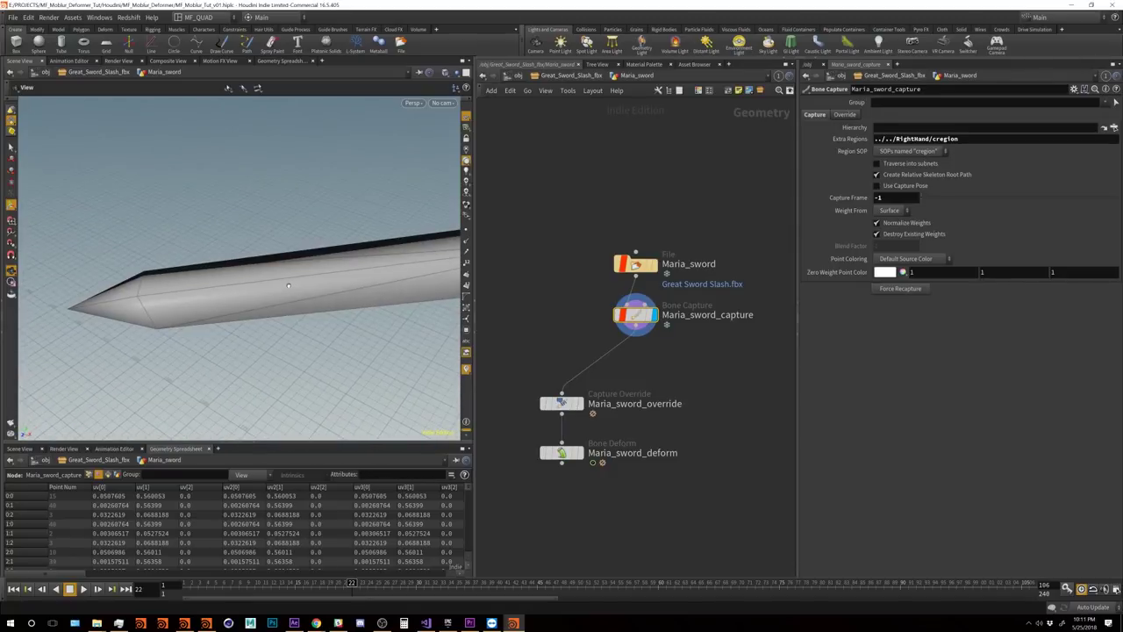
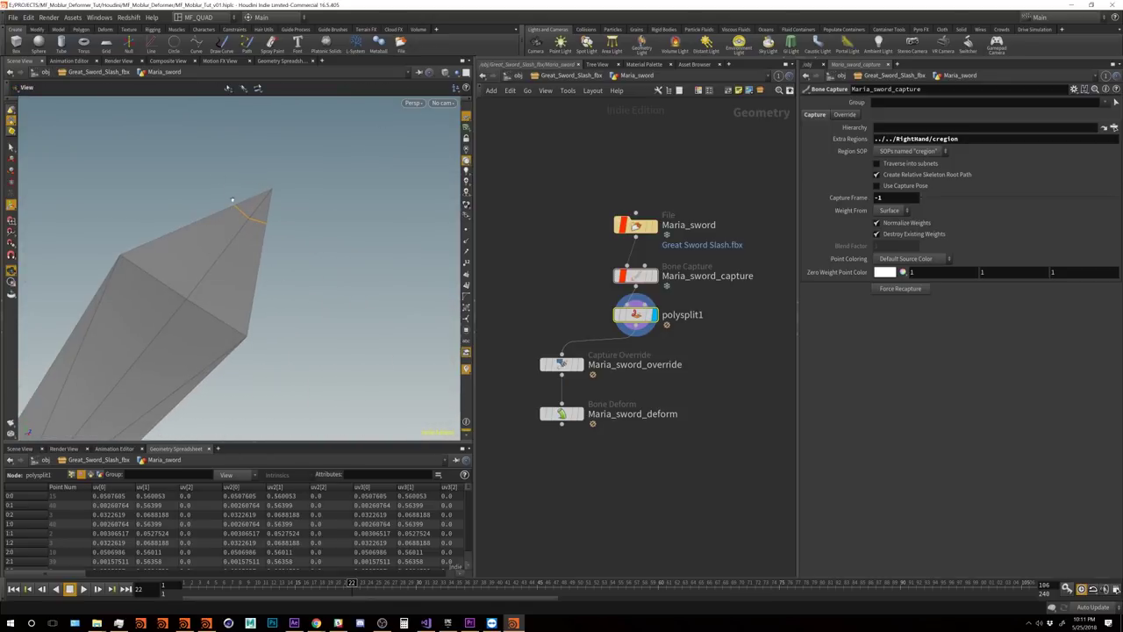
Step: Set the viewport's color scheme to Dark for viewing the sword tip in wireframe
{"action": "key", "text": "Return"}
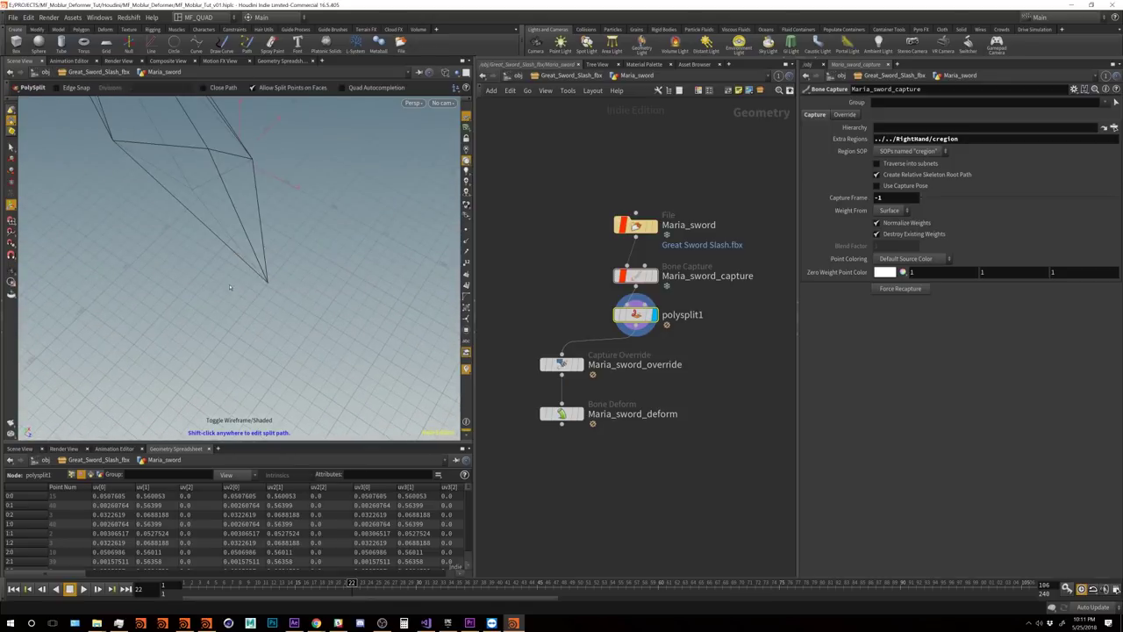
{"action": "key", "text": "d"}
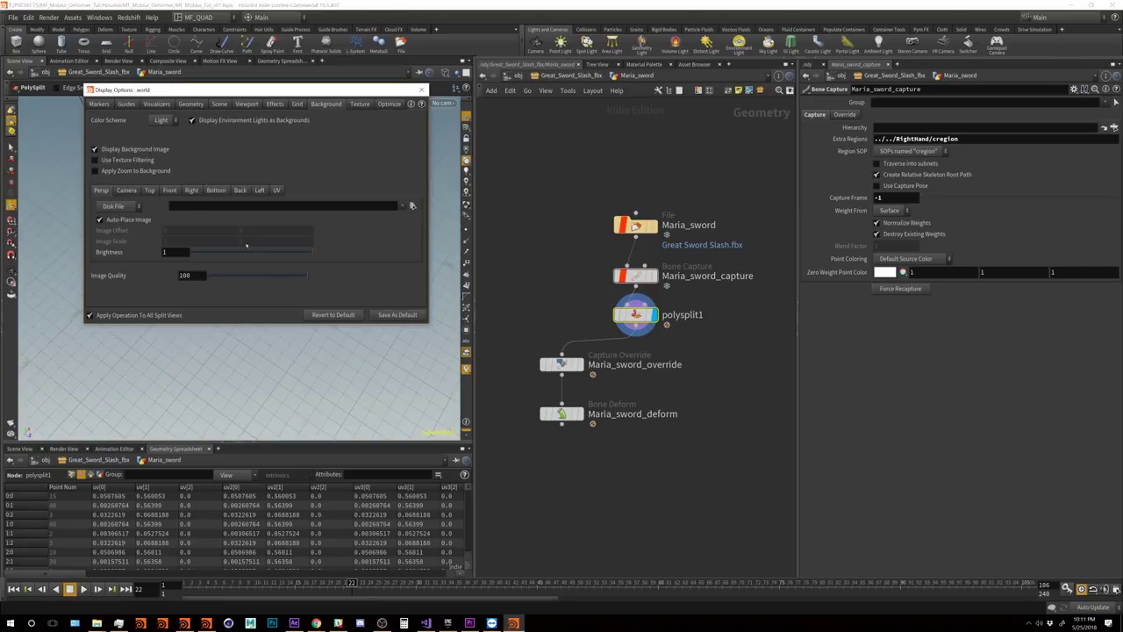
{"action": "left_click", "coordinate": [163, 120]}
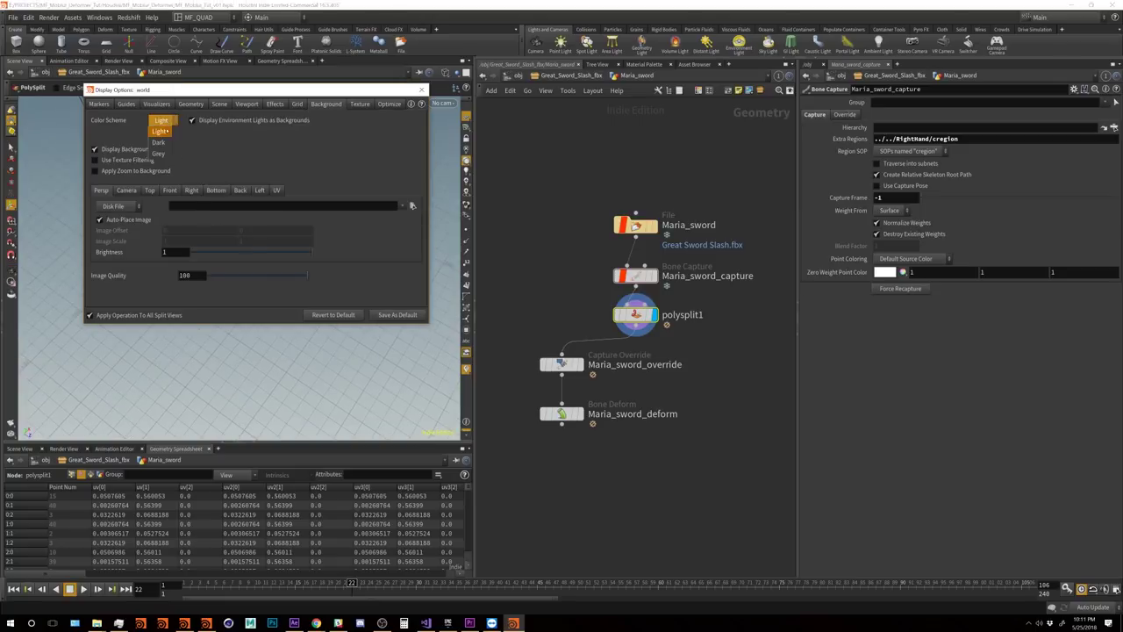
{"action": "left_click", "coordinate": [158, 142]}
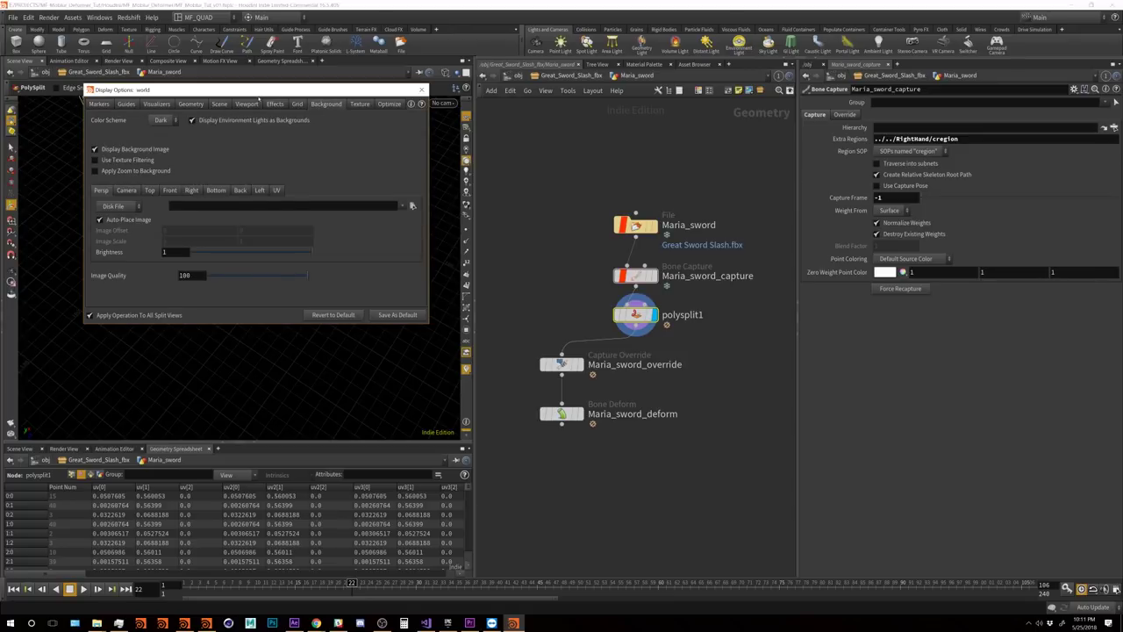
{"action": "left_click_drag", "start_coordinate": [260, 94], "coordinate": [390, 127]}
{"action": "left_click", "coordinate": [548, 122]}
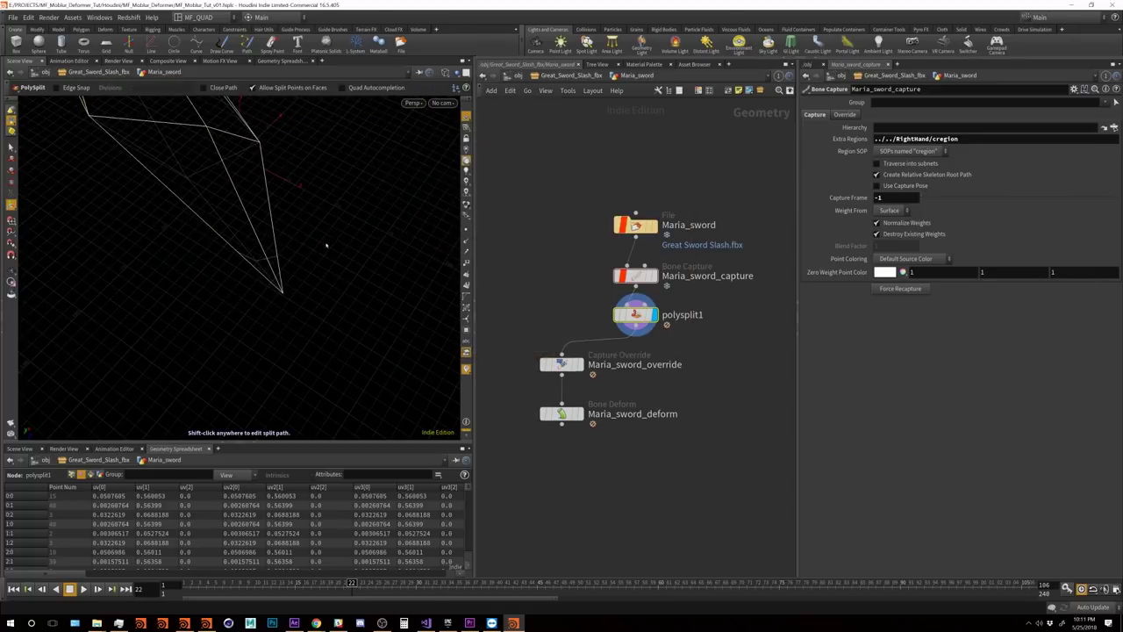
Step: Add a second PolySplit cut across the sword's tip, joining the edges on its other side
{"action": "mouse_move", "coordinate": [240, 253]}
{"action": "left_mouse_down", "text": "alt"}
{"action": "mouse_move", "coordinate": [254, 243]}
{"action": "mouse_move", "coordinate": [233, 261]}
{"action": "left_mouse_up", "text": "alt"}
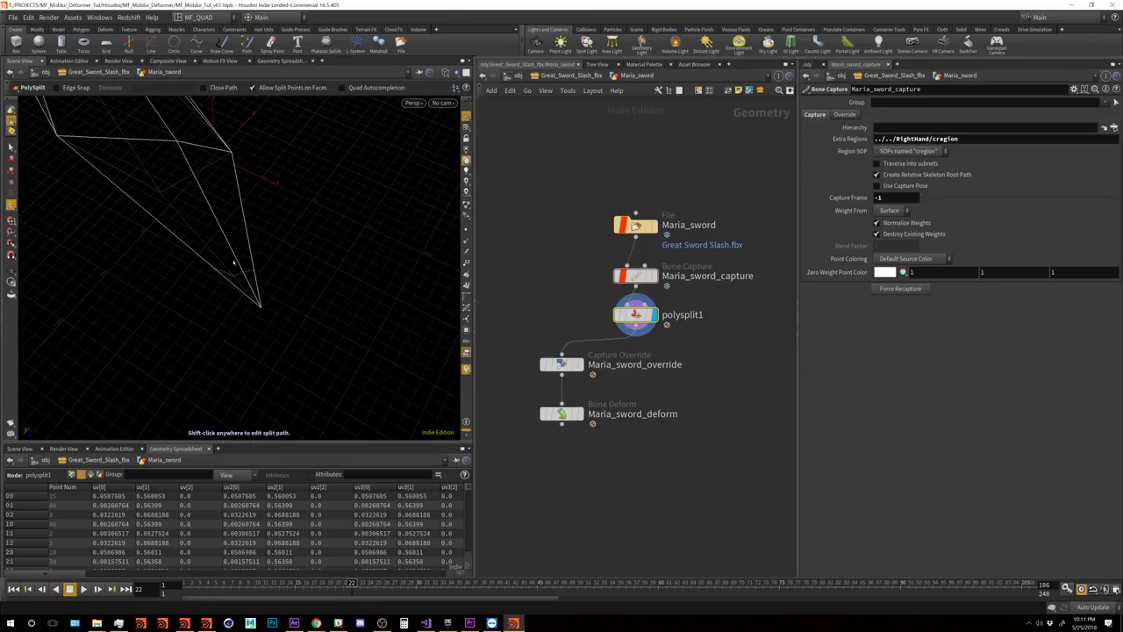
{"action": "key", "text": "c"}
{"action": "left_click", "coordinate": [232, 185]}
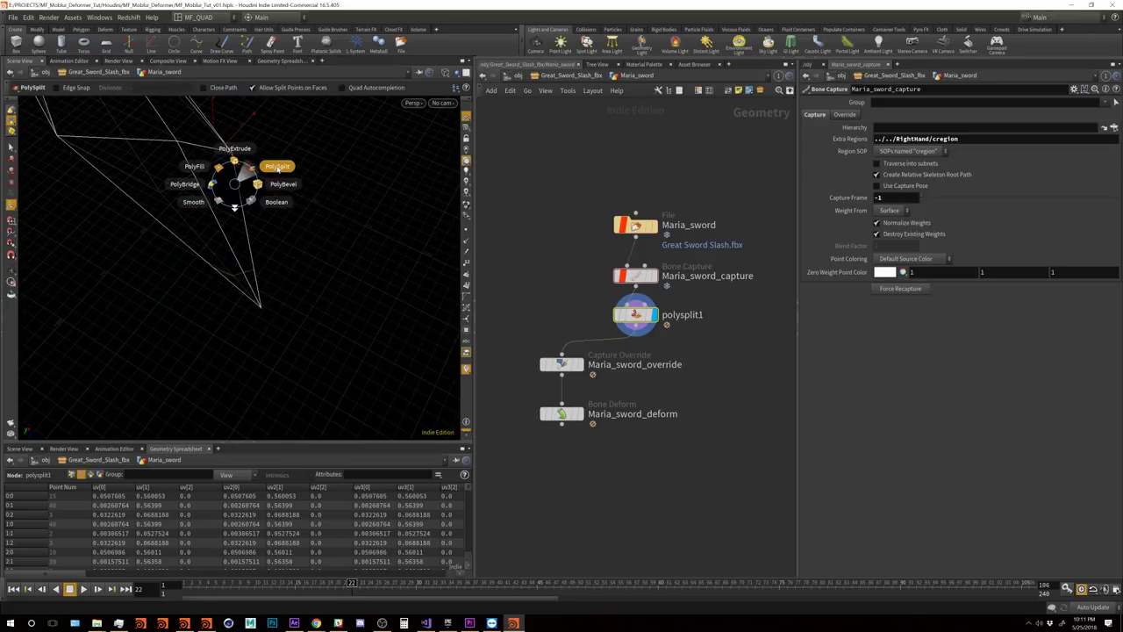
{"action": "left_click", "coordinate": [277, 165]}
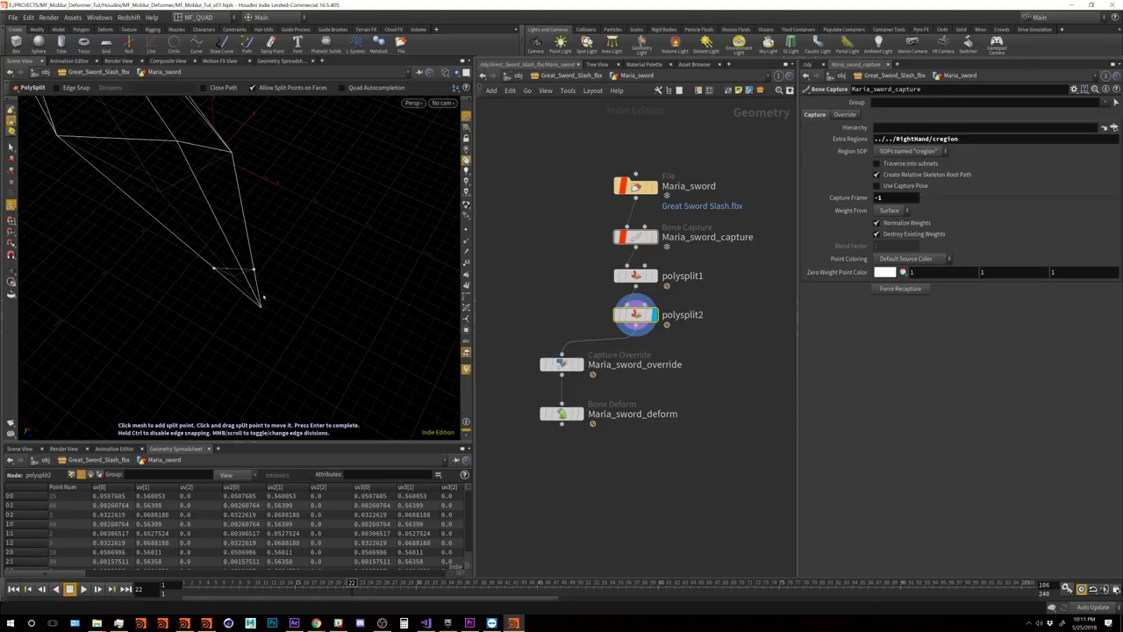
{"action": "key", "text": "Escape"}
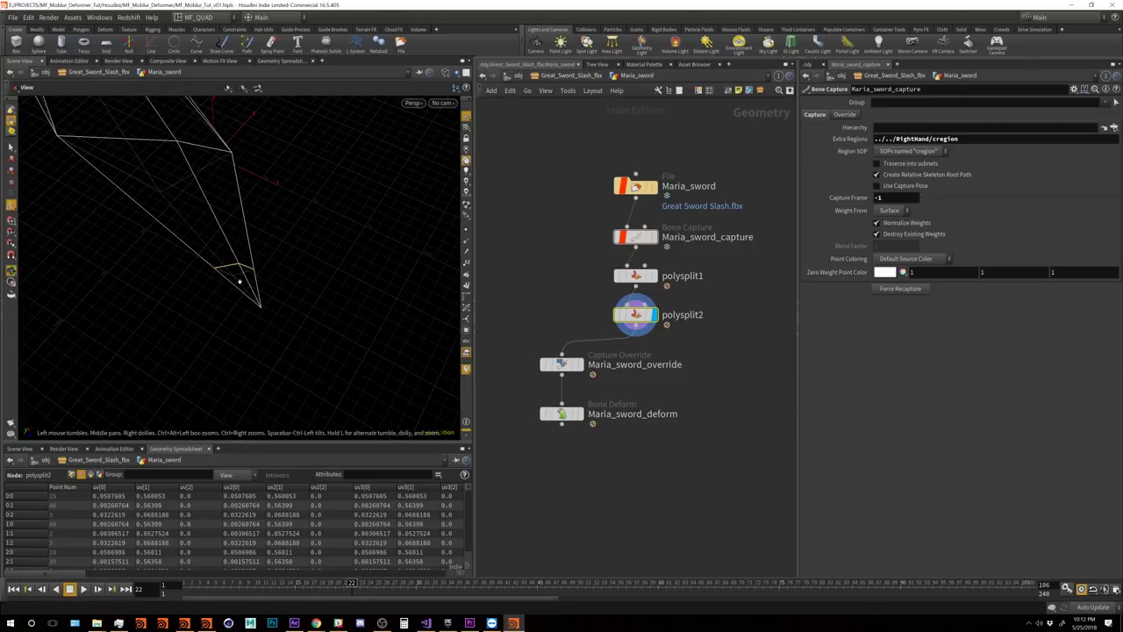
Step: Select the surplus diagonal edges running along the length of the blade and dissolve them
{"action": "left_click_drag", "start_coordinate": [243, 283], "coordinate": [252, 204]}
{"action": "left_click_drag", "start_coordinate": [309, 373], "coordinate": [120, 266]}
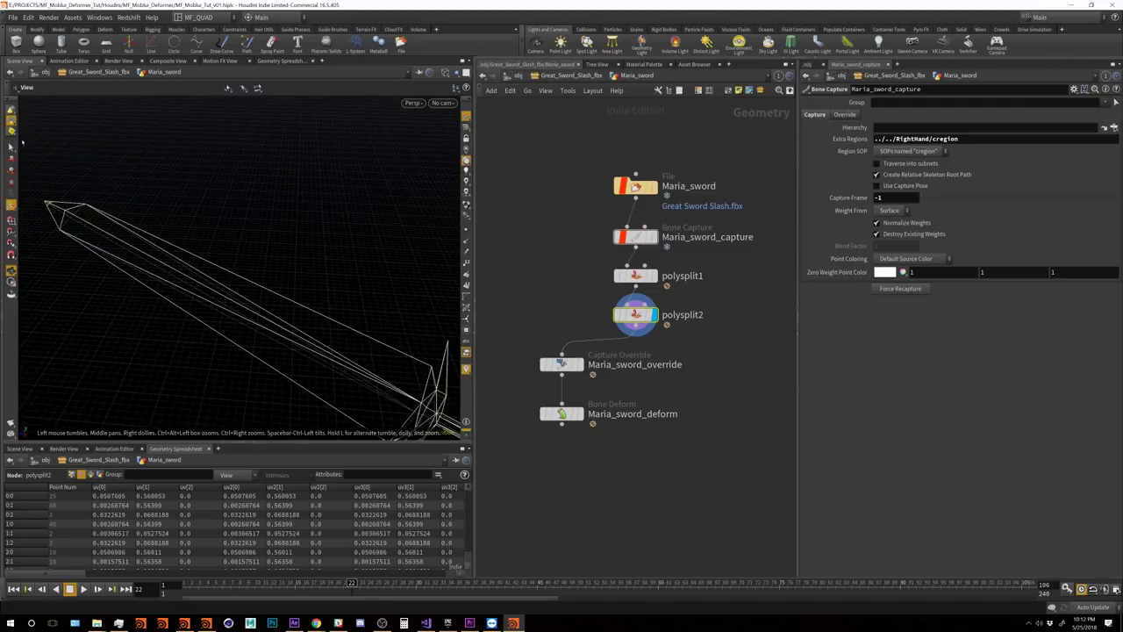
{"action": "key", "text": "Return"}
{"action": "right_click", "coordinate": [12, 118]}
{"action": "left_click", "coordinate": [36, 137]}
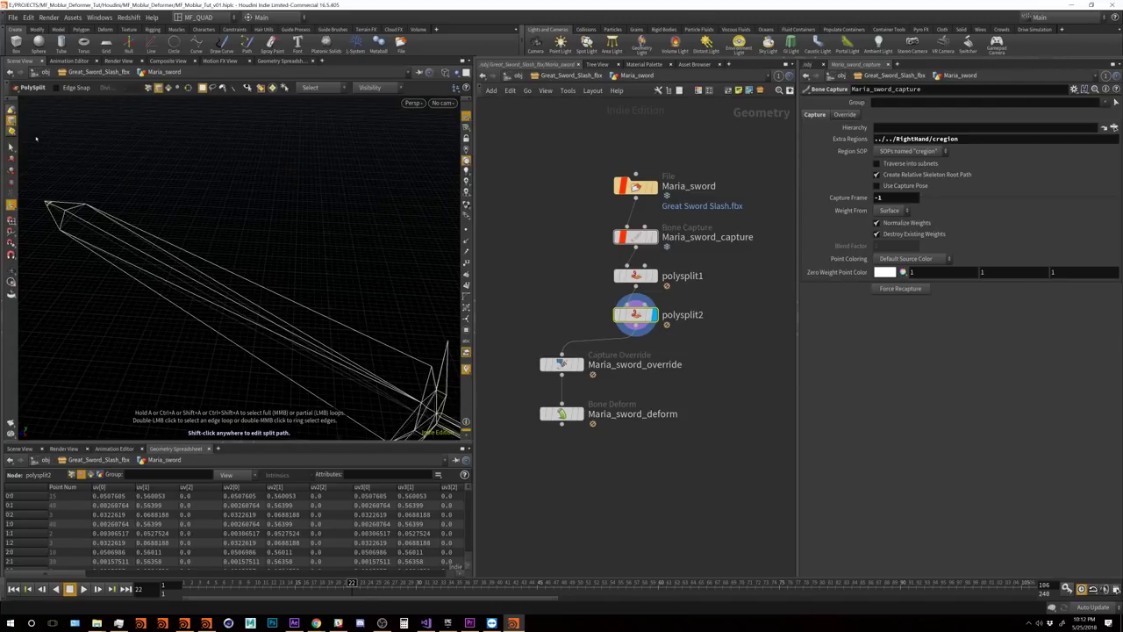
{"action": "key", "text": "s"}
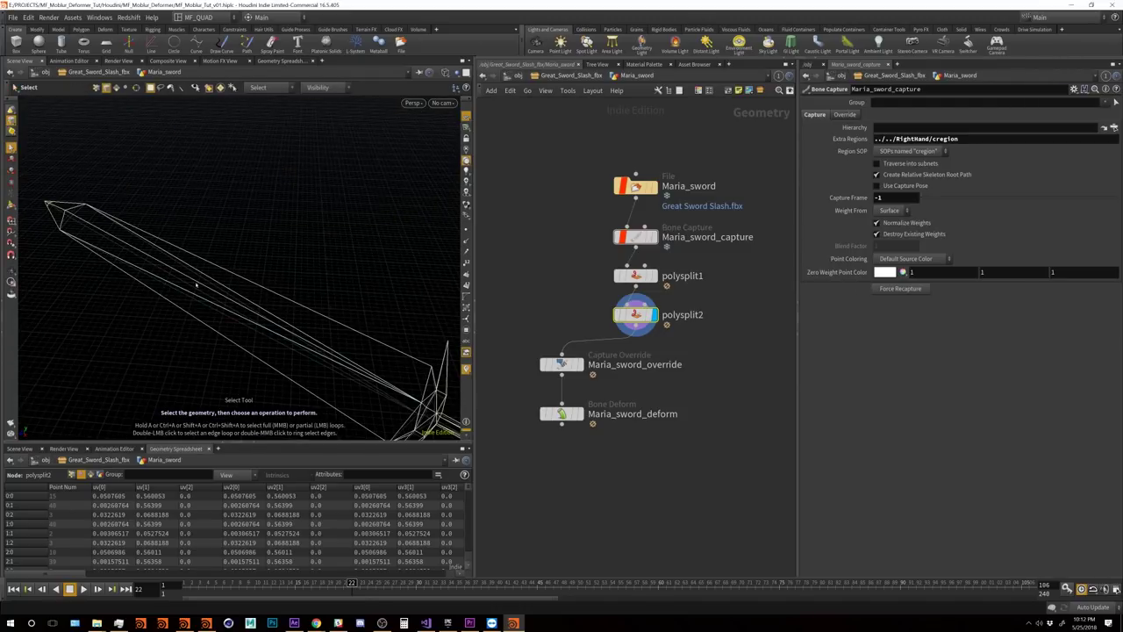
{"action": "left_click", "coordinate": [201, 274]}
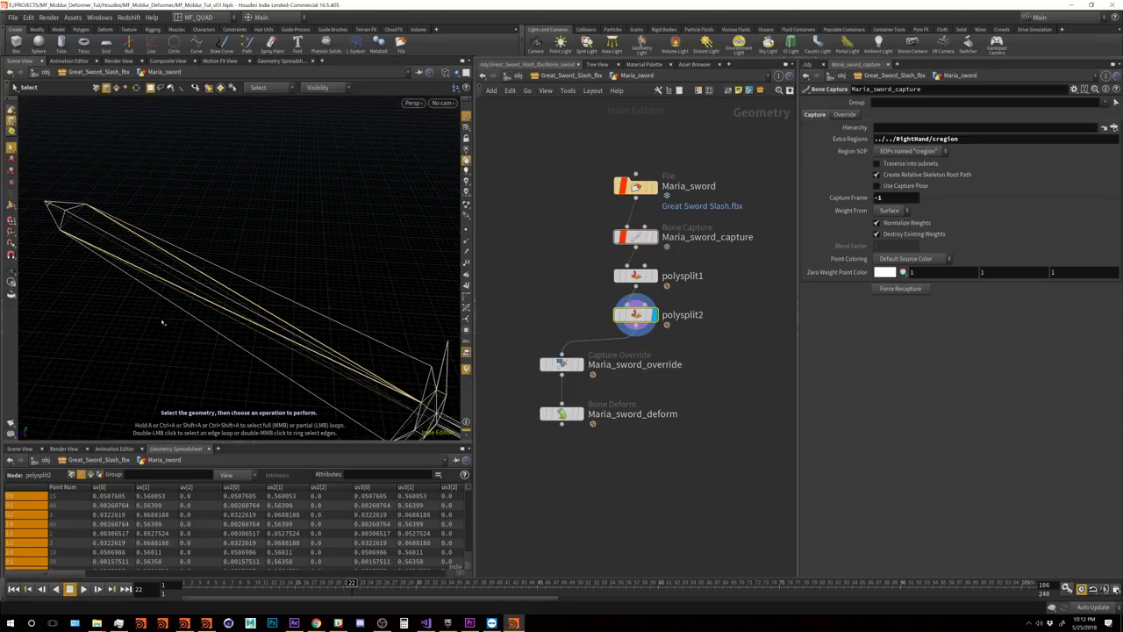
{"action": "key", "text": "Escape"}
{"action": "left_click_drag", "start_coordinate": [163, 321], "coordinate": [308, 241]}
{"action": "key", "text": "s"}
{"action": "key", "text": "Escape"}
{"action": "key", "text": "s"}
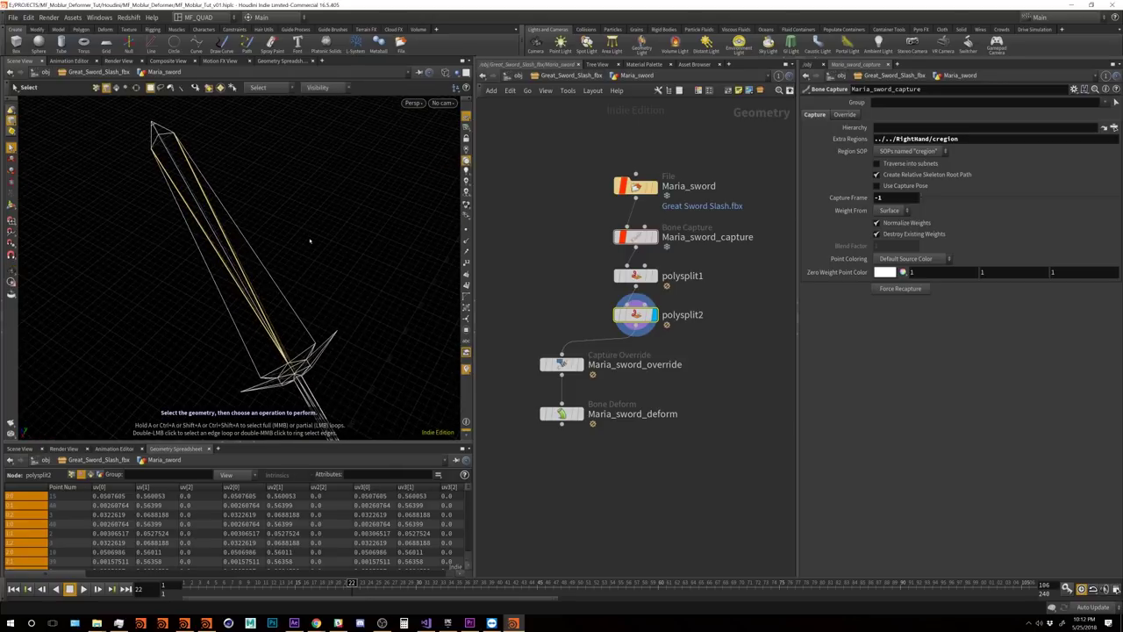
{"action": "key", "text": "Delete"}
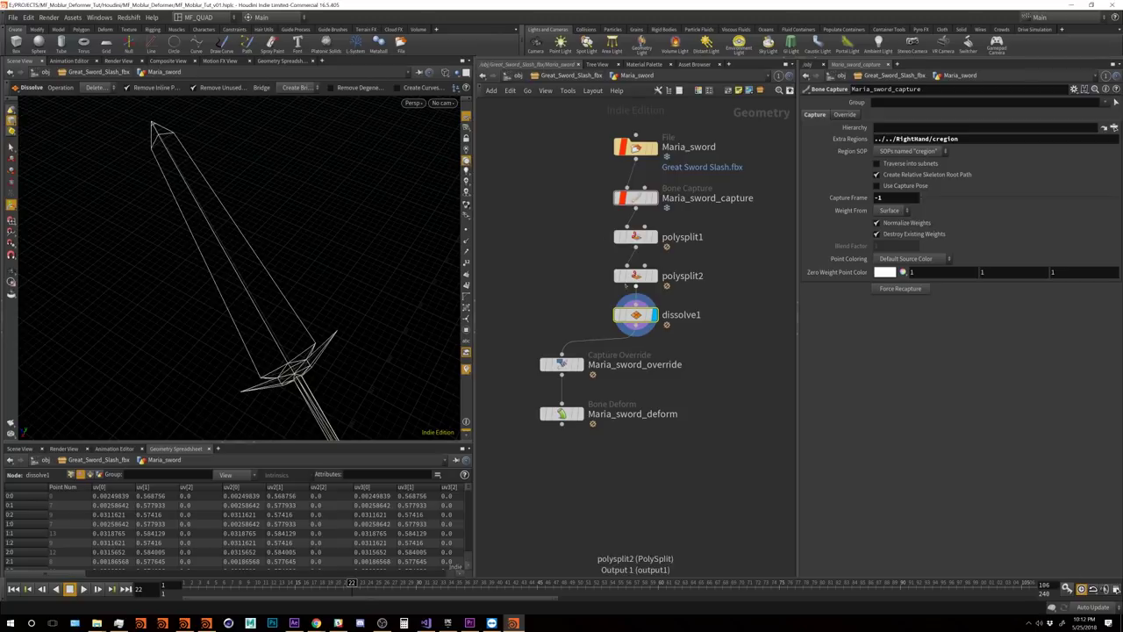
Step: Compare the blade's wireframe before and after the PolySplit and Dissolve nodes, finishing with dissolve1 selected and displayed
{"action": "left_click_drag", "start_coordinate": [591, 229], "coordinate": [693, 337]}
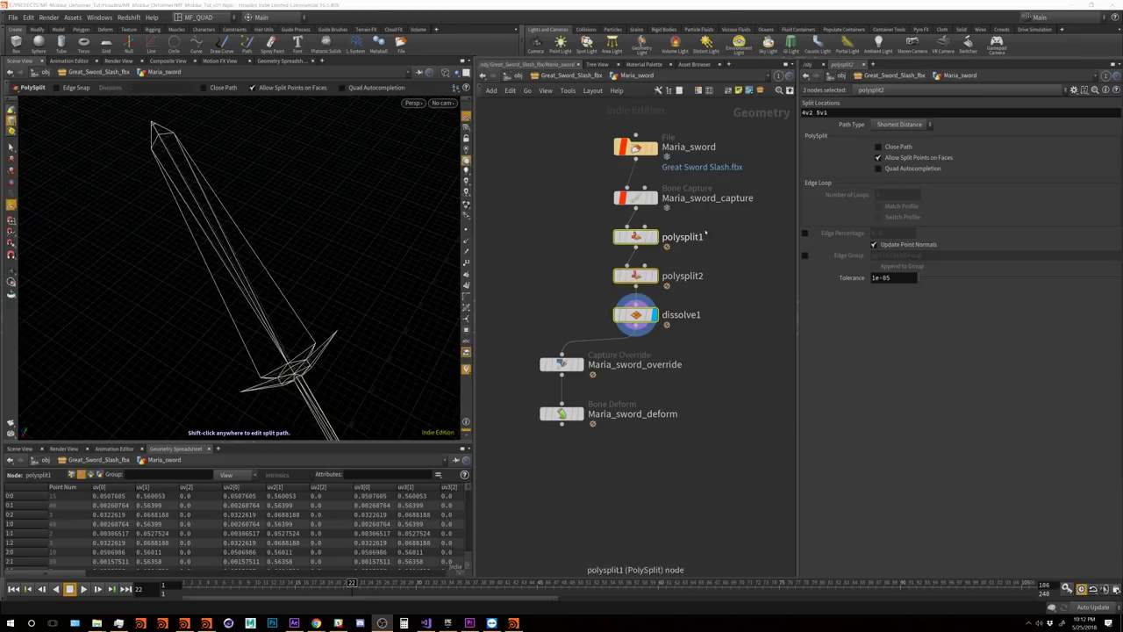
{"action": "mouse_move", "coordinate": [639, 315]}
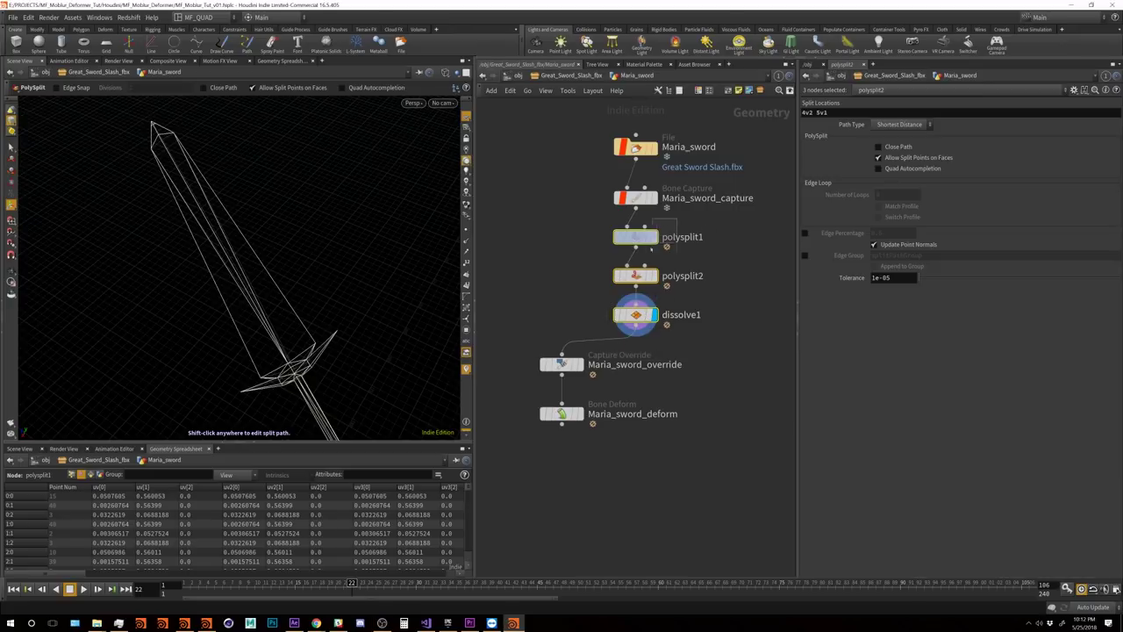
{"action": "left_click", "coordinate": [653, 314]}
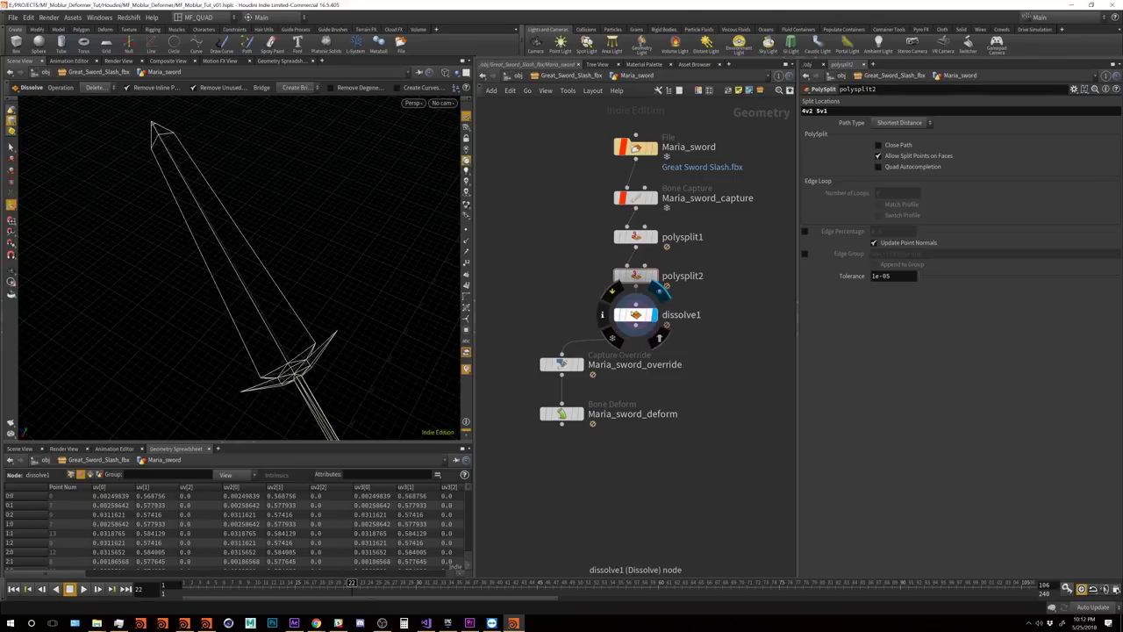
{"action": "left_click", "coordinate": [635, 314]}
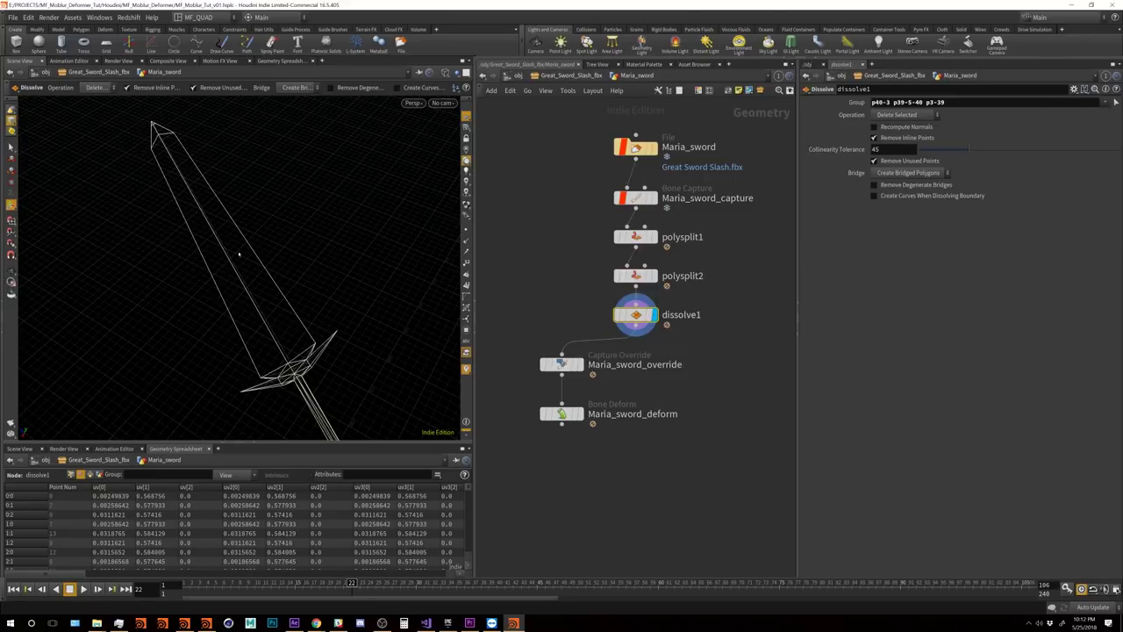
{"action": "key", "text": "Escape"}
{"action": "left_click_drag", "start_coordinate": [239, 253], "coordinate": [276, 309]}
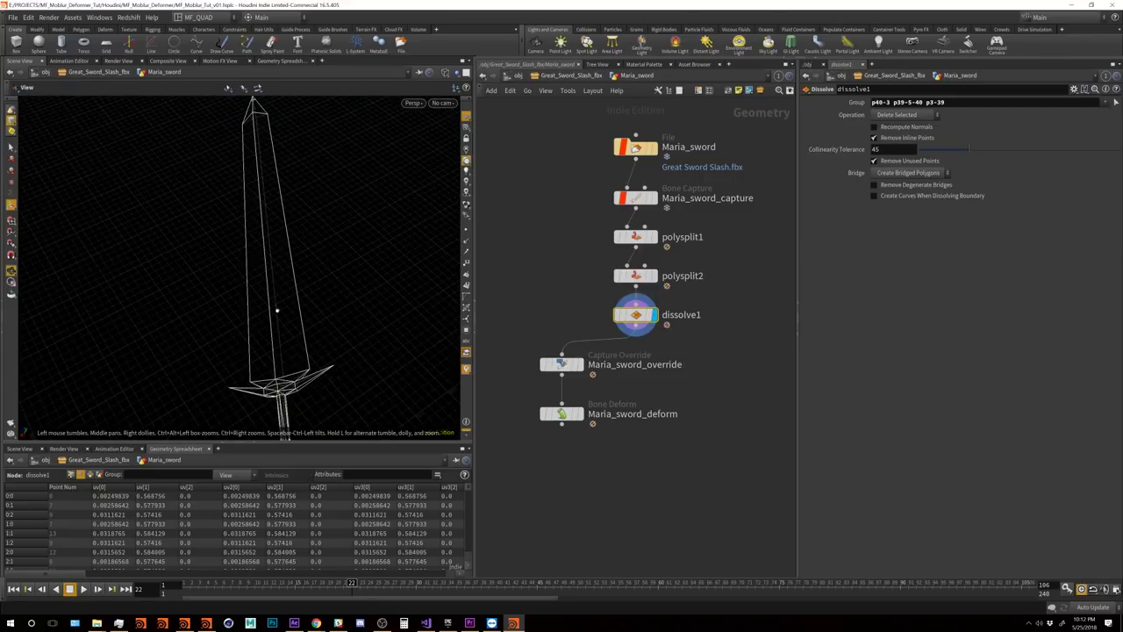
Step: Insert an edge loop across the blade just above the guard, following the dissolve1 node
{"action": "mouse_move", "coordinate": [235, 260]}
{"action": "left_mouse_down"}
{"action": "mouse_move", "coordinate": [283, 190]}
{"action": "mouse_move", "coordinate": [308, 193]}
{"action": "mouse_move", "coordinate": [330, 289]}
{"action": "mouse_move", "coordinate": [359, 293]}
{"action": "mouse_move", "coordinate": [296, 289]}
{"action": "mouse_move", "coordinate": [344, 279]}
{"action": "mouse_move", "coordinate": [247, 266]}
{"action": "left_mouse_up"}
{"action": "key", "text": "Return"}
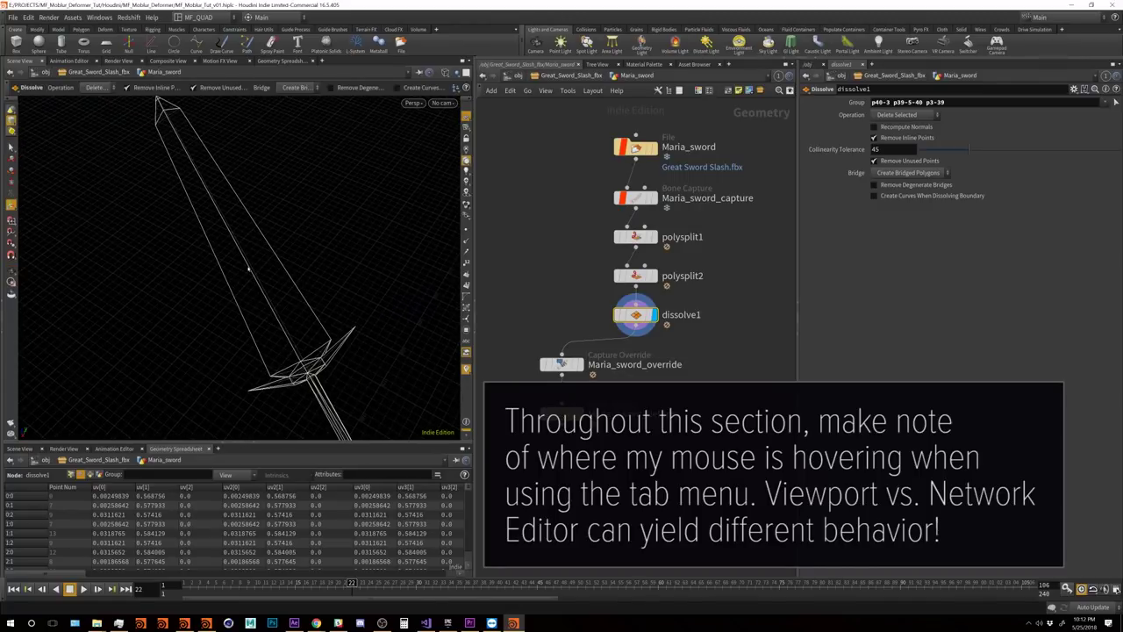
{"action": "key", "text": "Tab"}
{"action": "type", "text": "edge"}
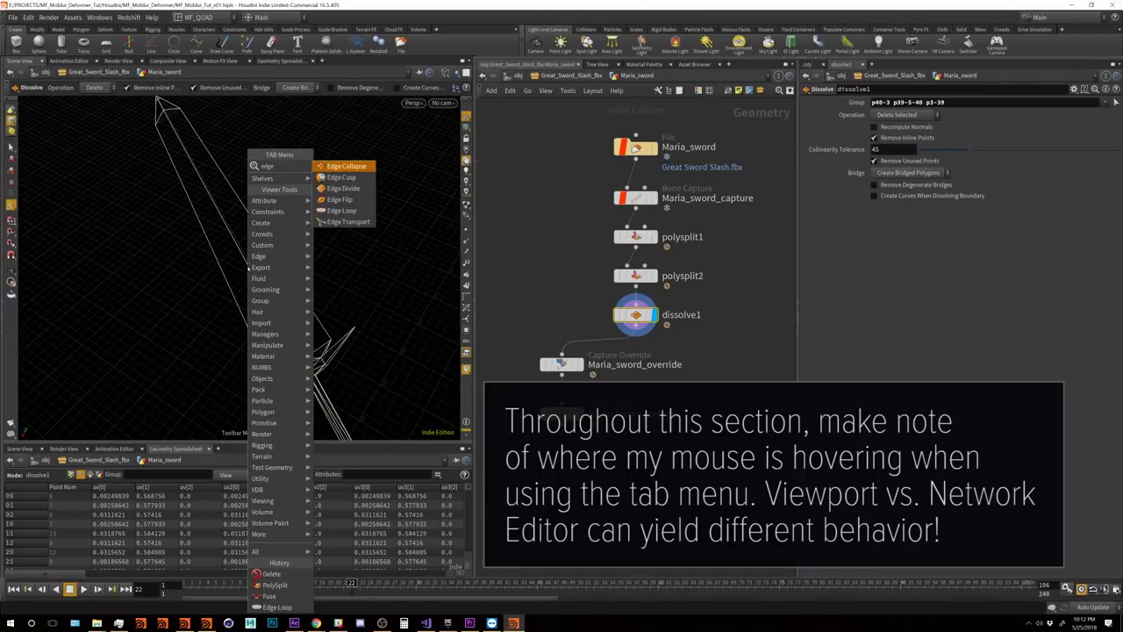
{"action": "type", "text": " loo"}
{"action": "key", "text": "Return"}
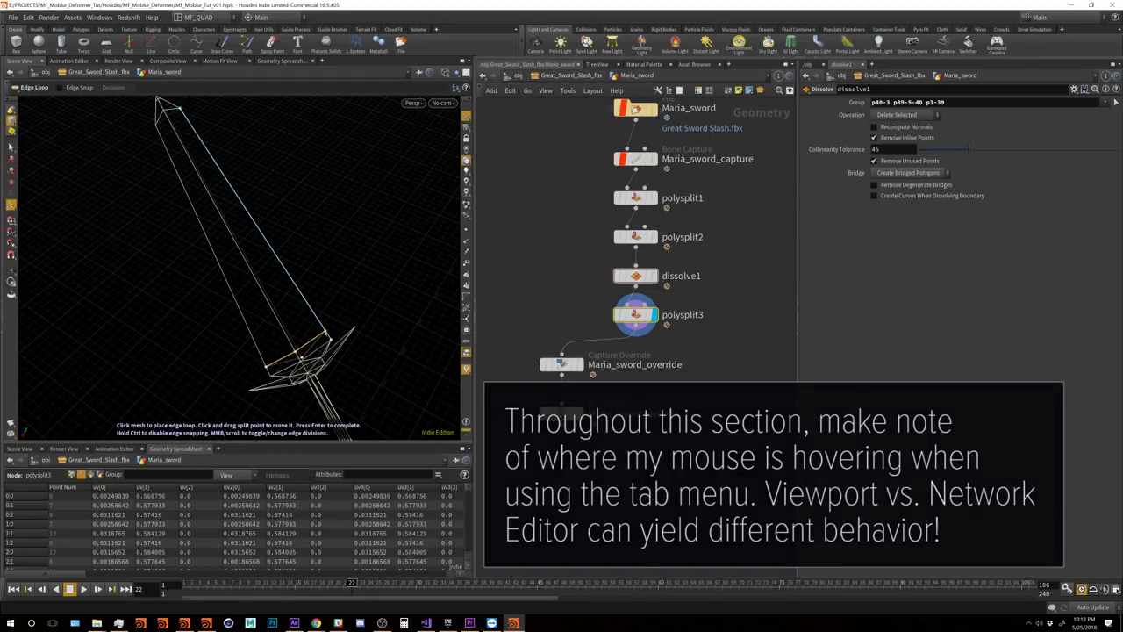
{"action": "left_click", "coordinate": [292, 280]}
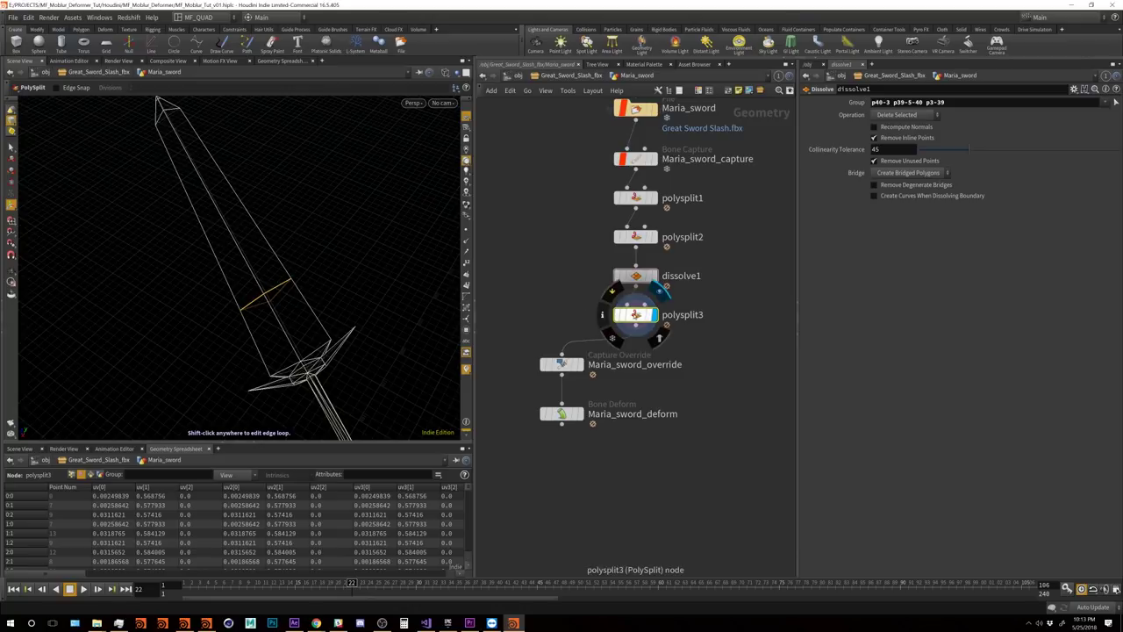
Step: Set the number of loops on polysplit3 to 100
{"action": "left_click", "coordinate": [635, 315]}
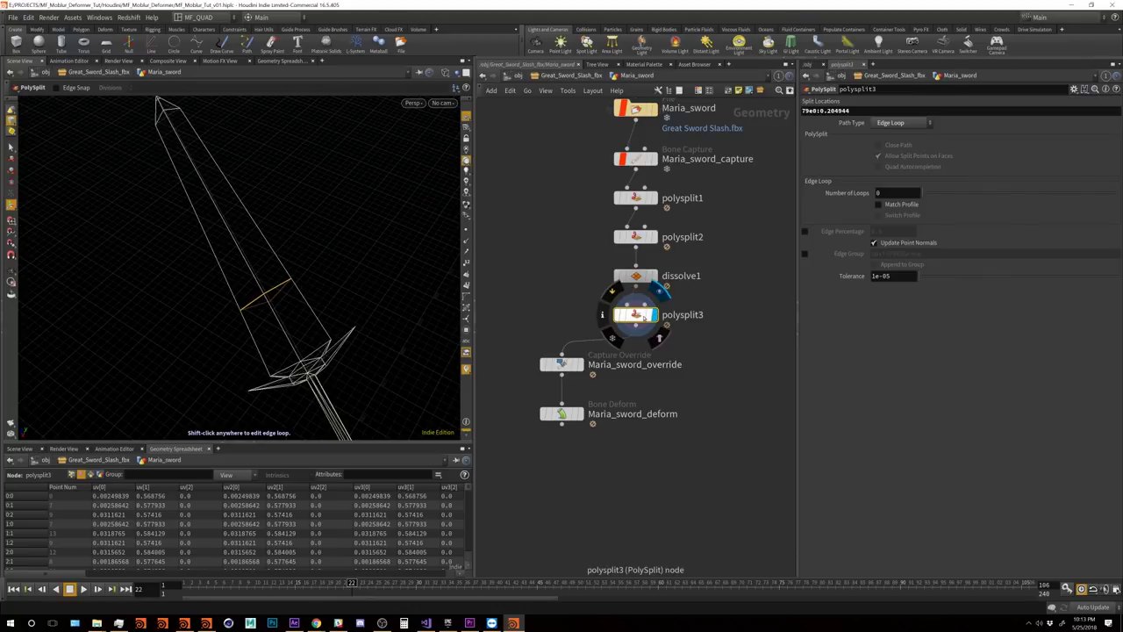
{"action": "left_click_drag", "start_coordinate": [924, 193], "coordinate": [1110, 193]}
{"action": "middle_click_drag", "start_coordinate": [895, 193], "coordinate": [1114, 202]}
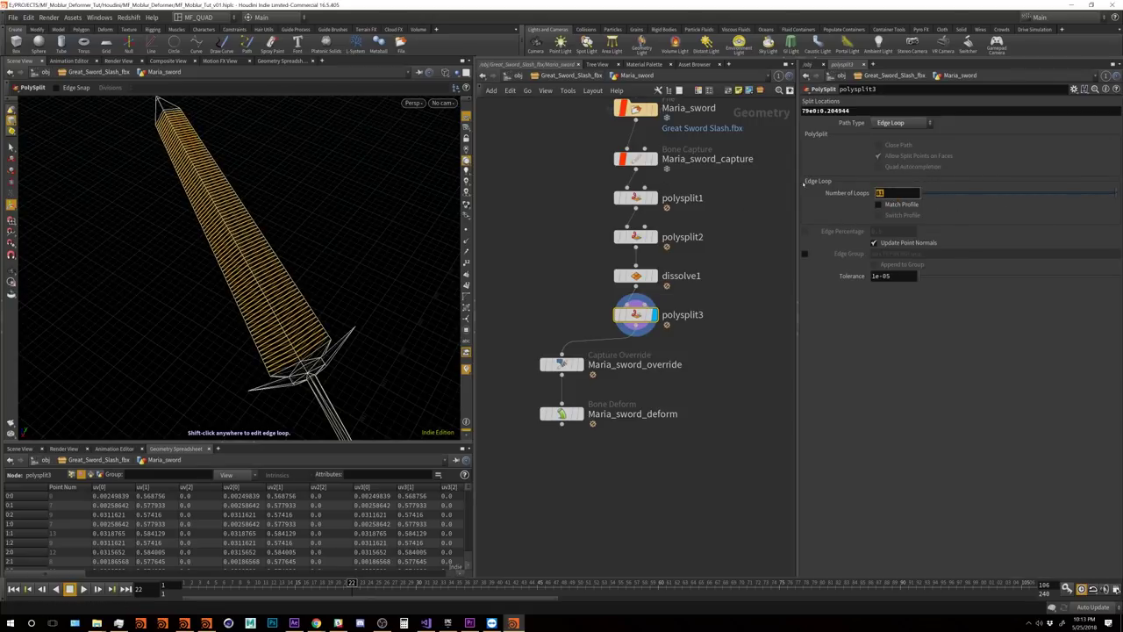
{"action": "key", "text": "Return"}
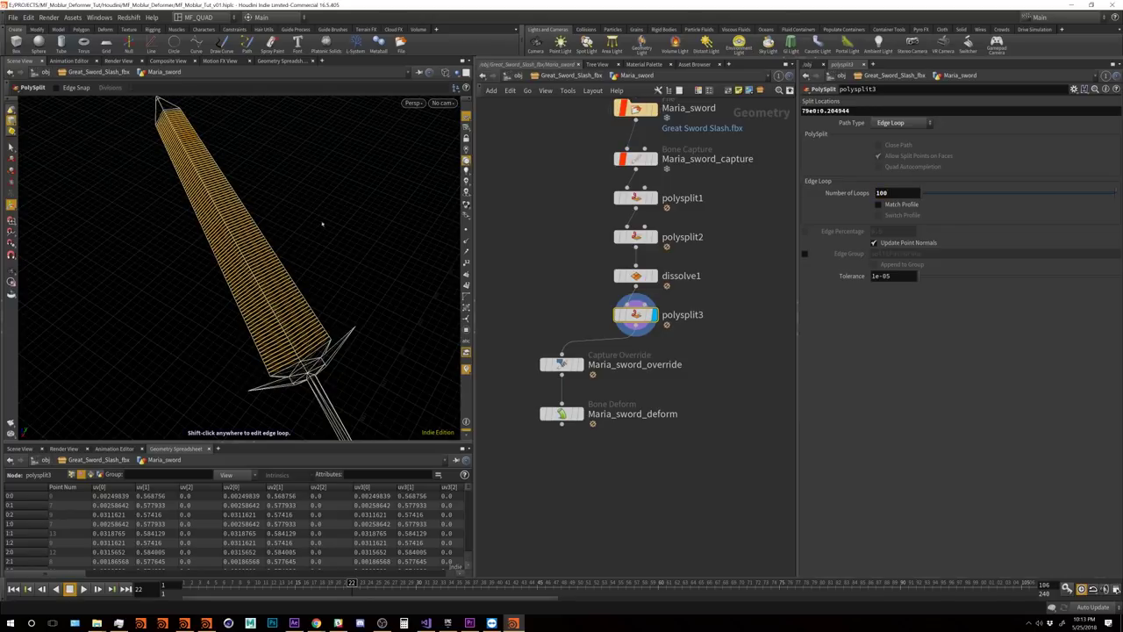
Step: Insert another edge loop across the tapered tip section, between the blade's dense loops and the cut near the point
{"action": "left_click_drag", "start_coordinate": [322, 225], "coordinate": [258, 192]}
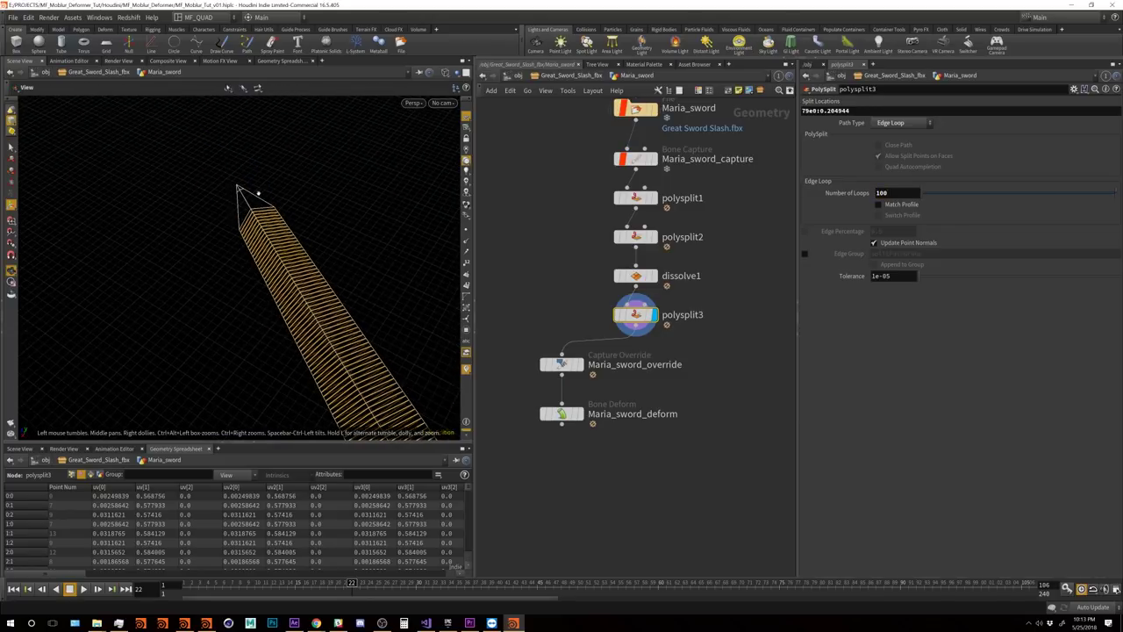
{"action": "right_click_drag", "start_coordinate": [258, 193], "coordinate": [324, 279]}
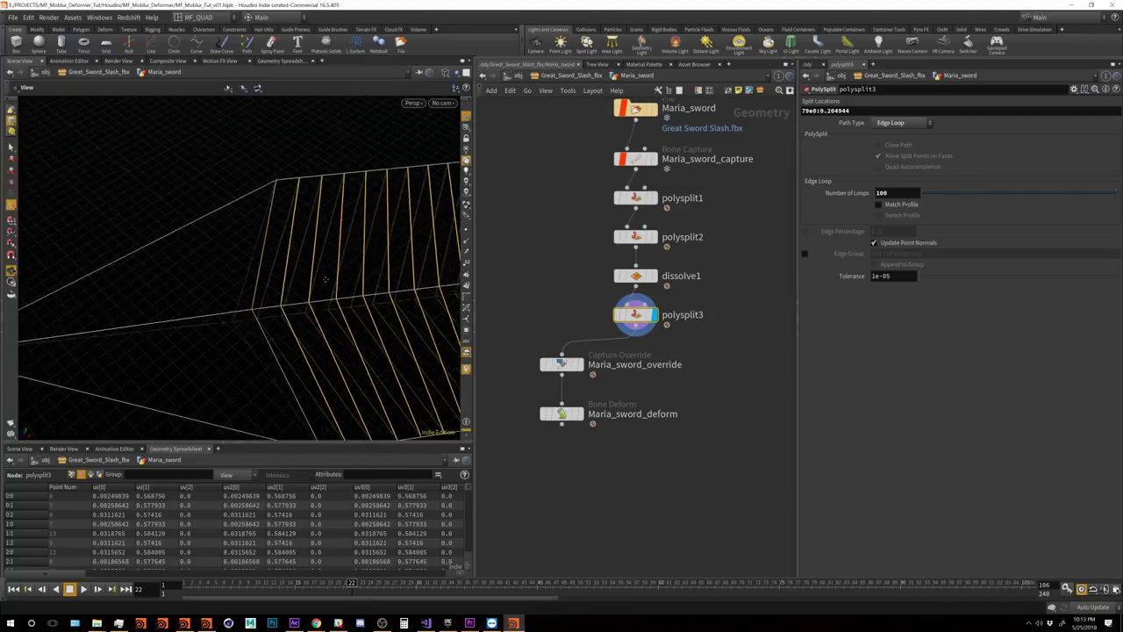
{"action": "left_click_drag", "start_coordinate": [325, 279], "coordinate": [254, 290]}
{"action": "key", "text": "Tab"}
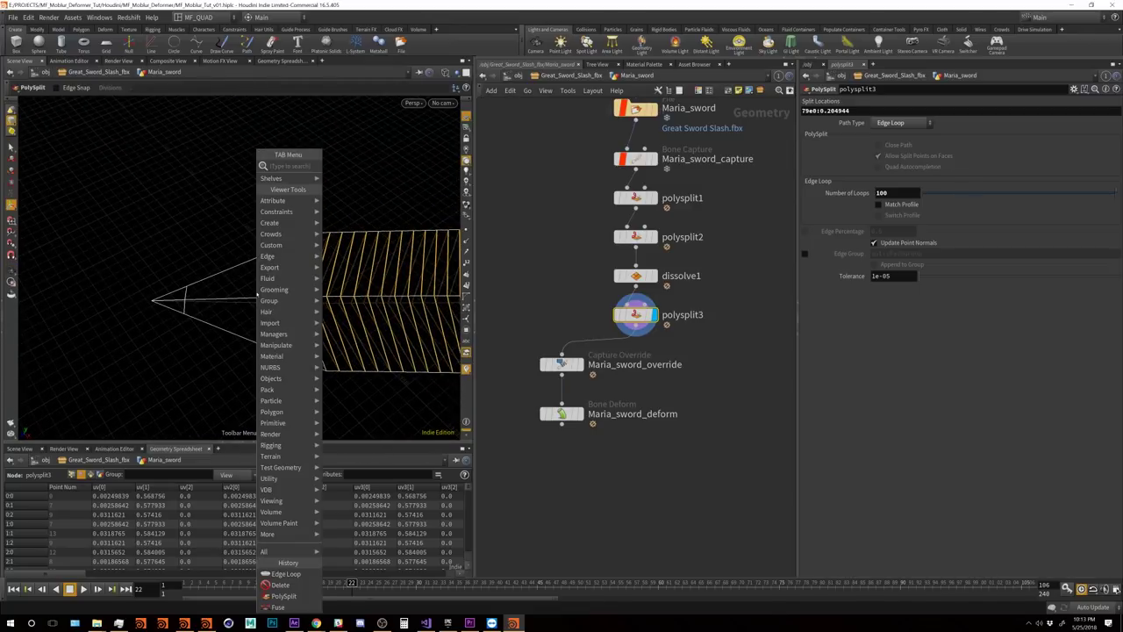
{"action": "type", "text": "c"}
{"action": "key", "text": "BackSpace"}
{"action": "type", "text": "edg"}
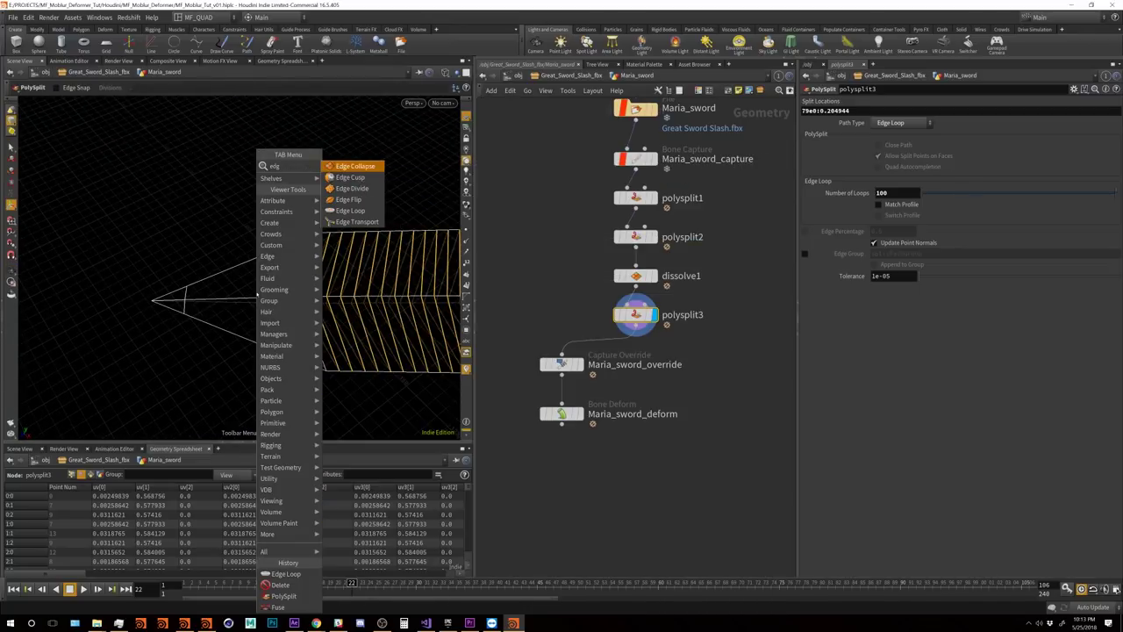
{"action": "key", "text": "Down"}
{"action": "key", "text": "Down"}
{"action": "key", "text": "Down"}
{"action": "key", "text": "Down"}
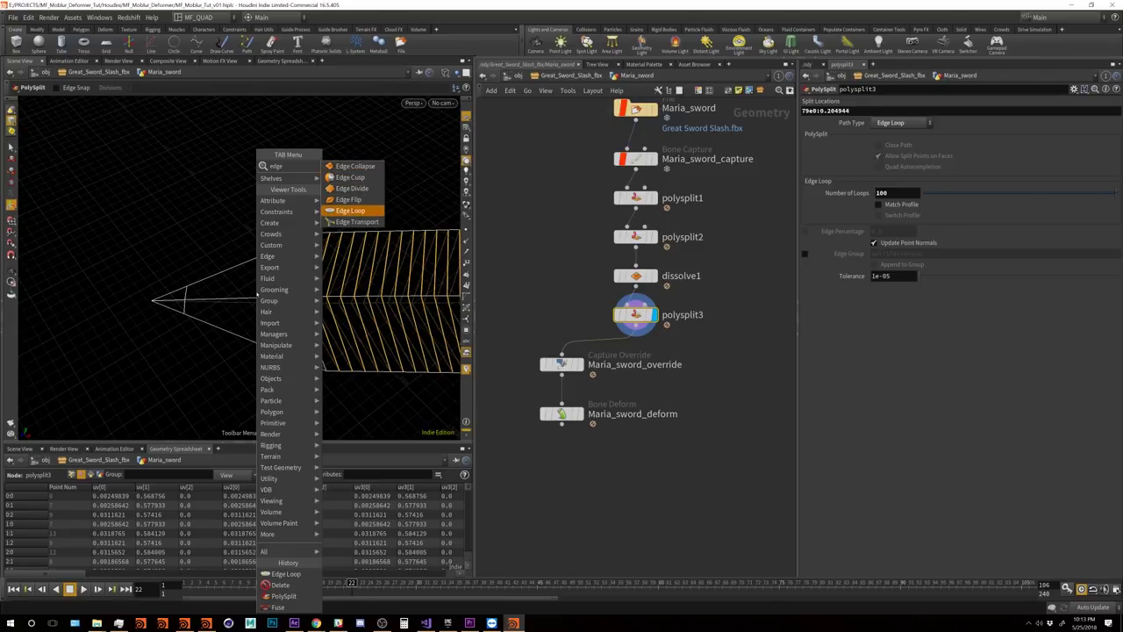
{"action": "key", "text": "Return"}
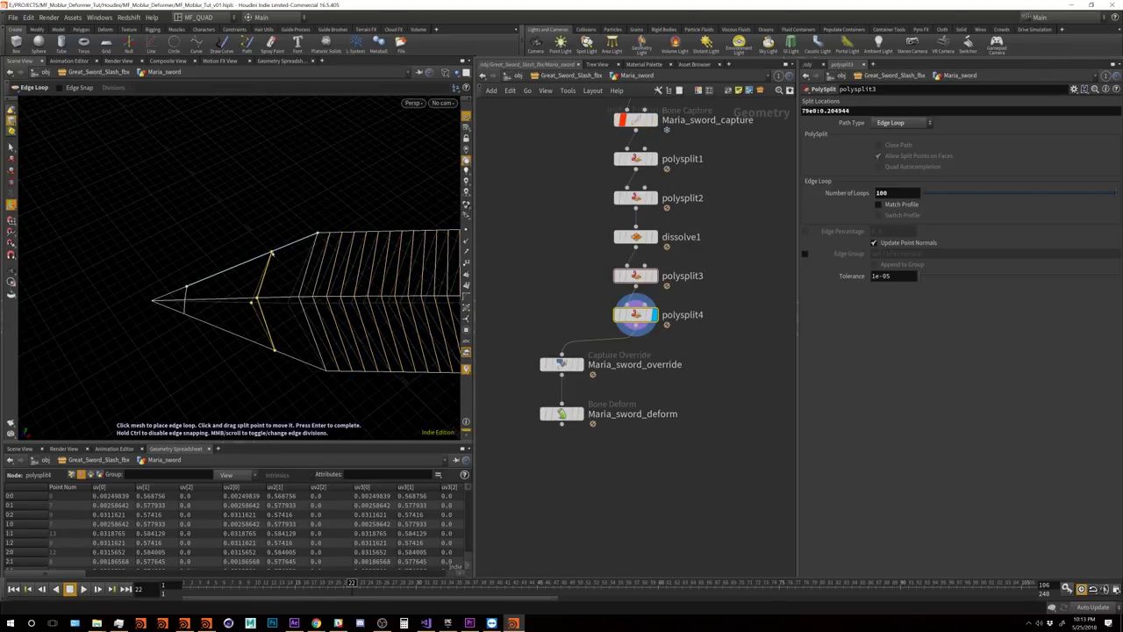
{"action": "left_click", "coordinate": [272, 265]}
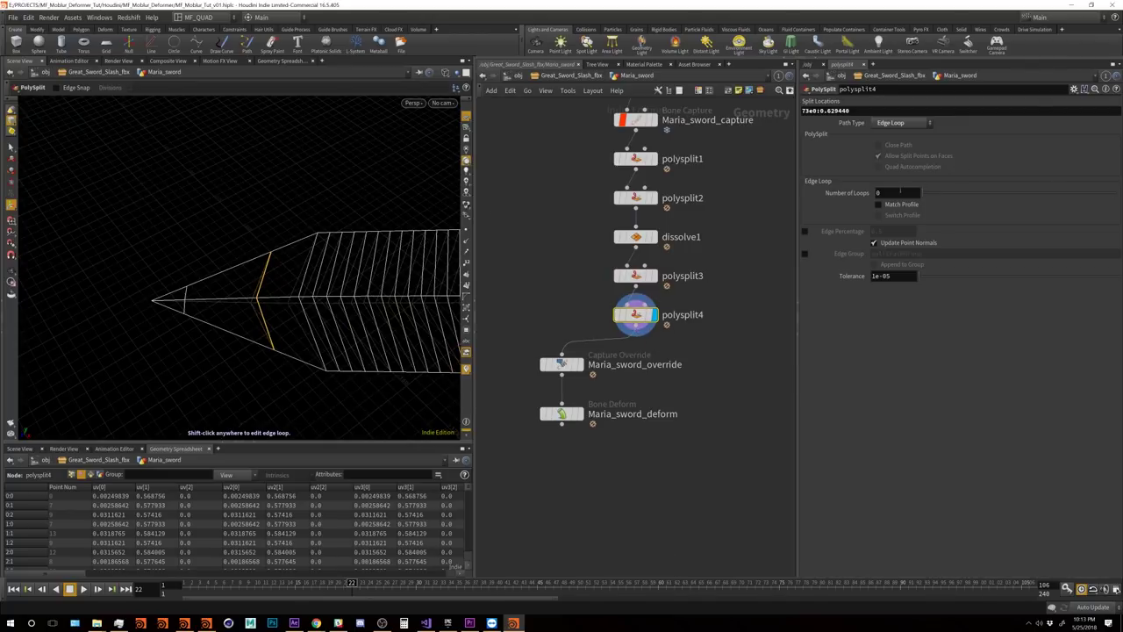
Step: Set the number of loops on polysplit4 to 10
{"action": "left_click", "coordinate": [895, 192]}
{"action": "type", "text": "10"}
{"action": "key", "text": "Return"}
{"action": "key", "text": "Escape"}
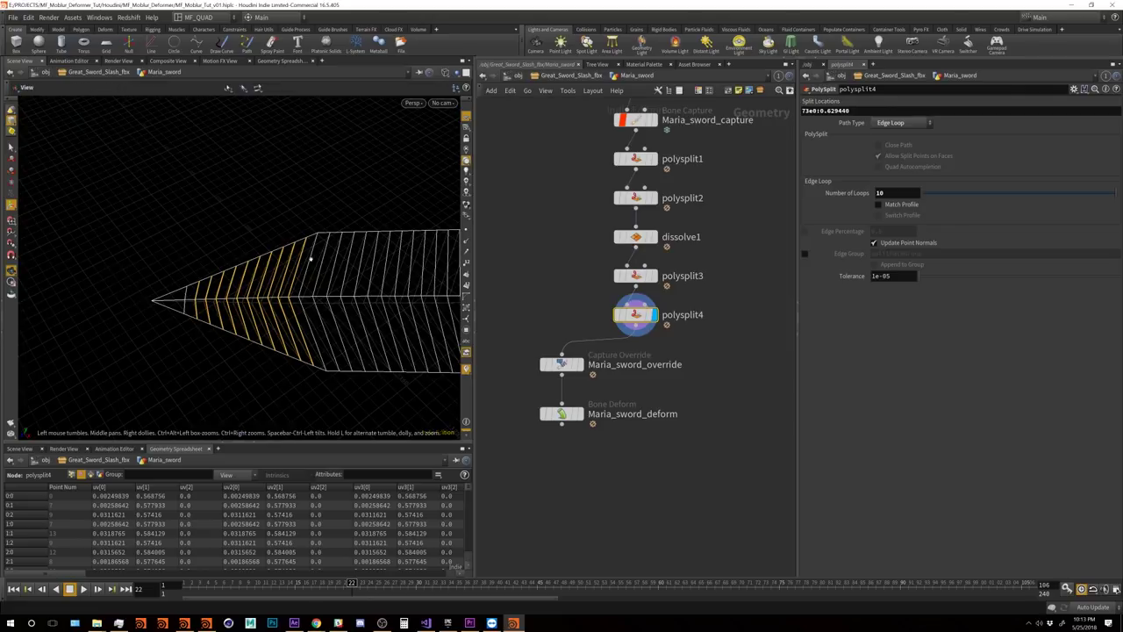
{"action": "left_click_drag", "start_coordinate": [310, 259], "coordinate": [224, 274]}
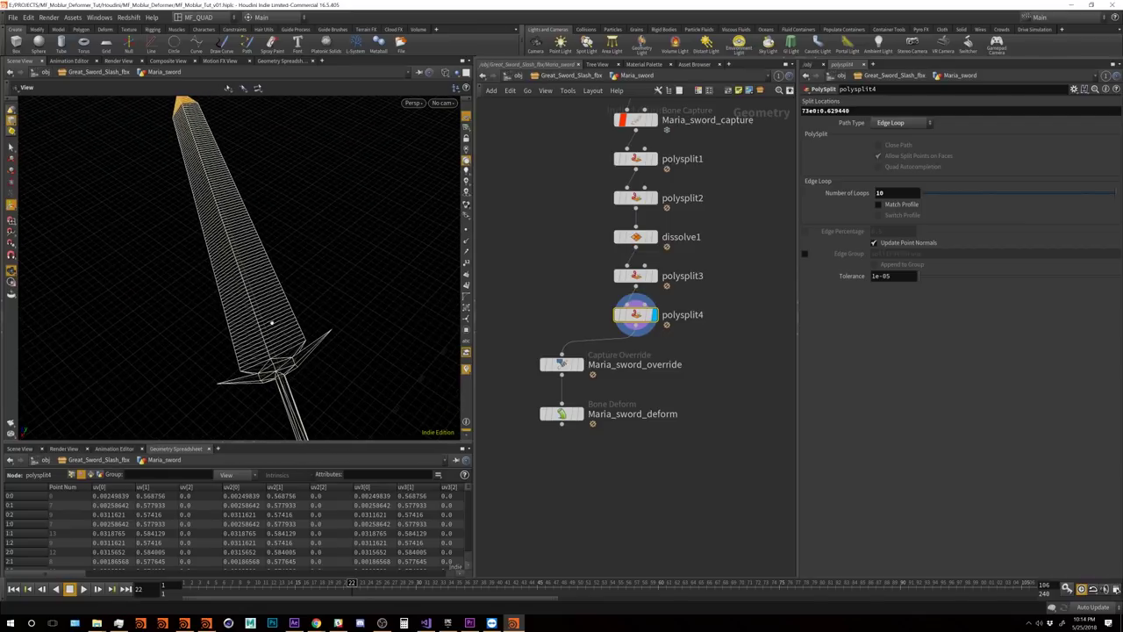
{"action": "key", "text": "Return"}
{"action": "key", "text": "Tab"}
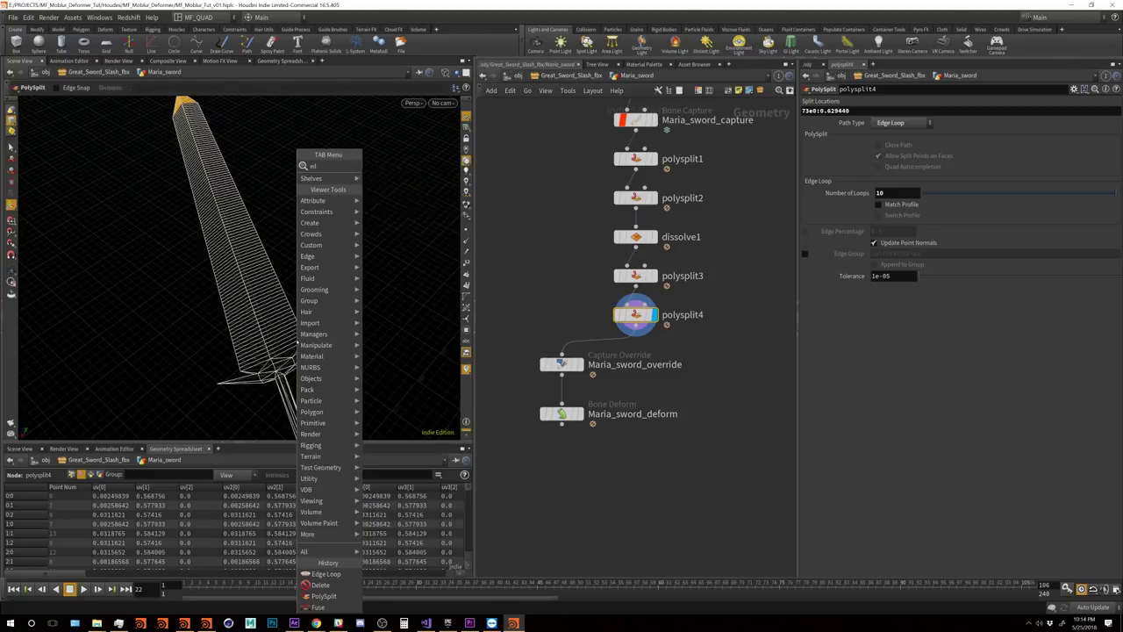
{"action": "type", "text": "edge loop"}
{"action": "left_click", "coordinate": [390, 211]}
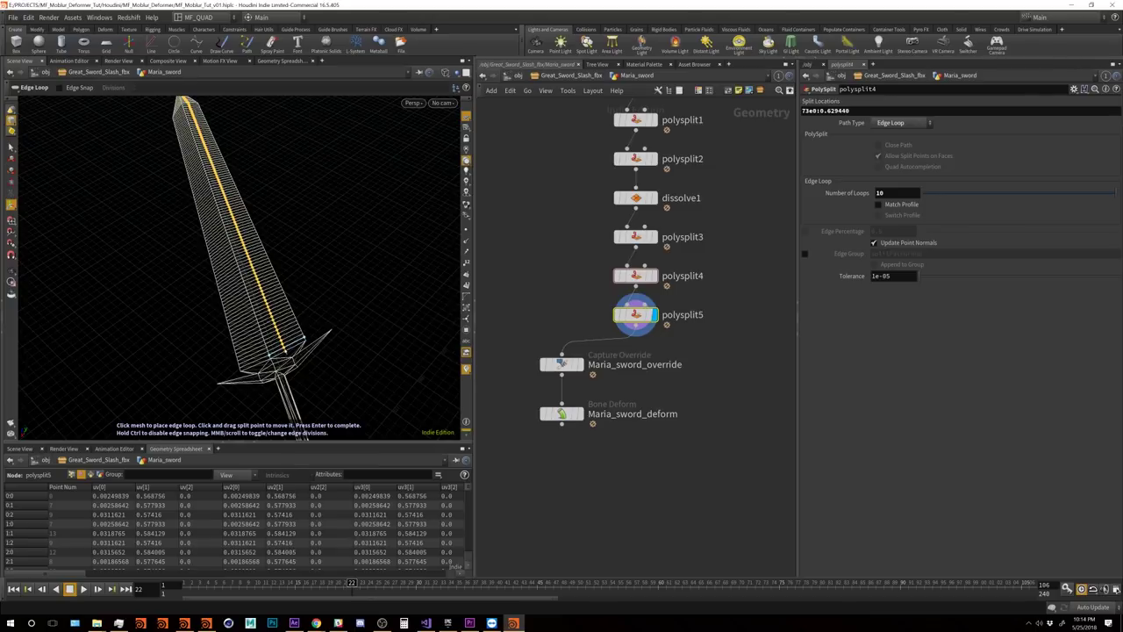
{"action": "left_click", "coordinate": [283, 351]}
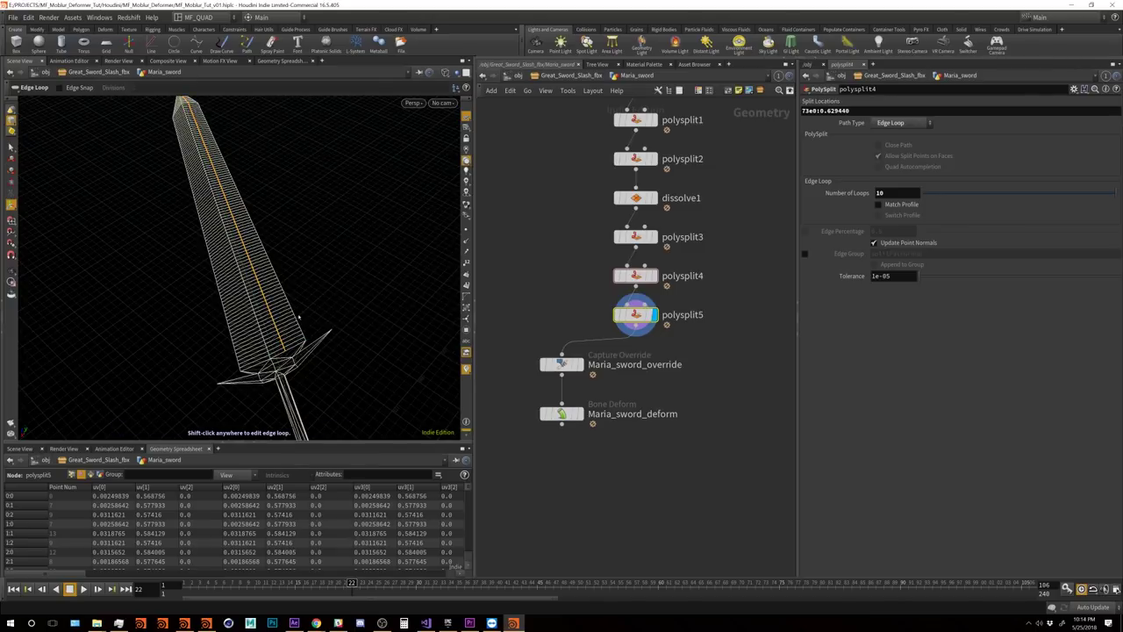
{"action": "mouse_move", "coordinate": [649, 308]}
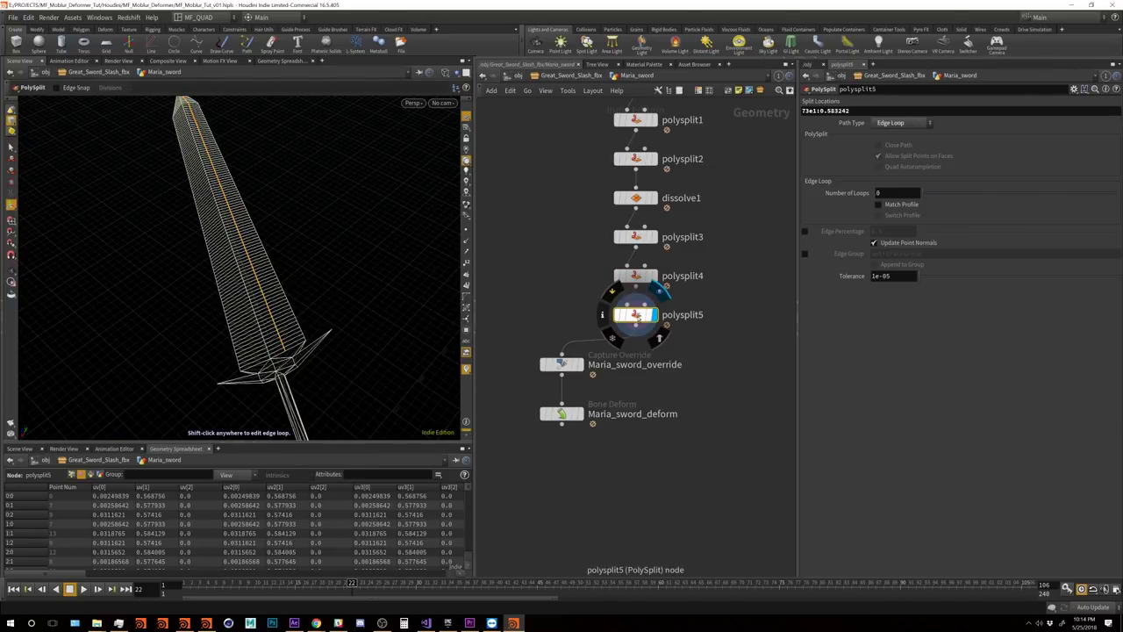
{"action": "key", "text": "Delete"}
Step: Select the edges converging at the sword's point and dissolve them to cut off the tip
{"action": "left_click_drag", "start_coordinate": [226, 193], "coordinate": [295, 163]}
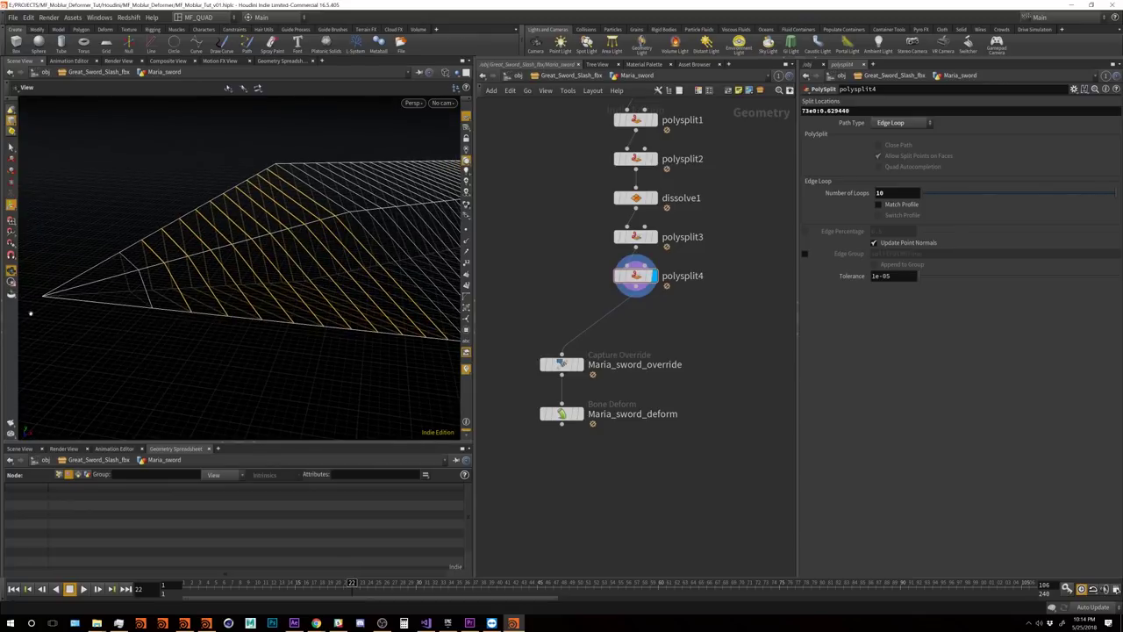
{"action": "left_click_drag", "start_coordinate": [31, 313], "coordinate": [90, 108]}
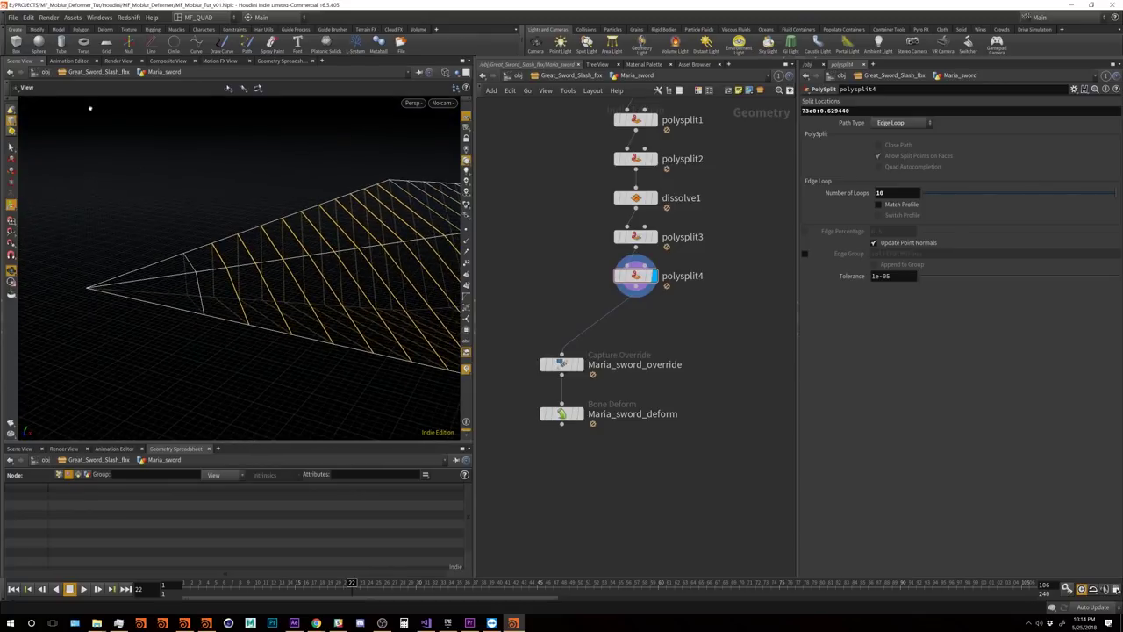
{"action": "left_click", "coordinate": [14, 124]}
{"action": "left_click", "coordinate": [11, 148]}
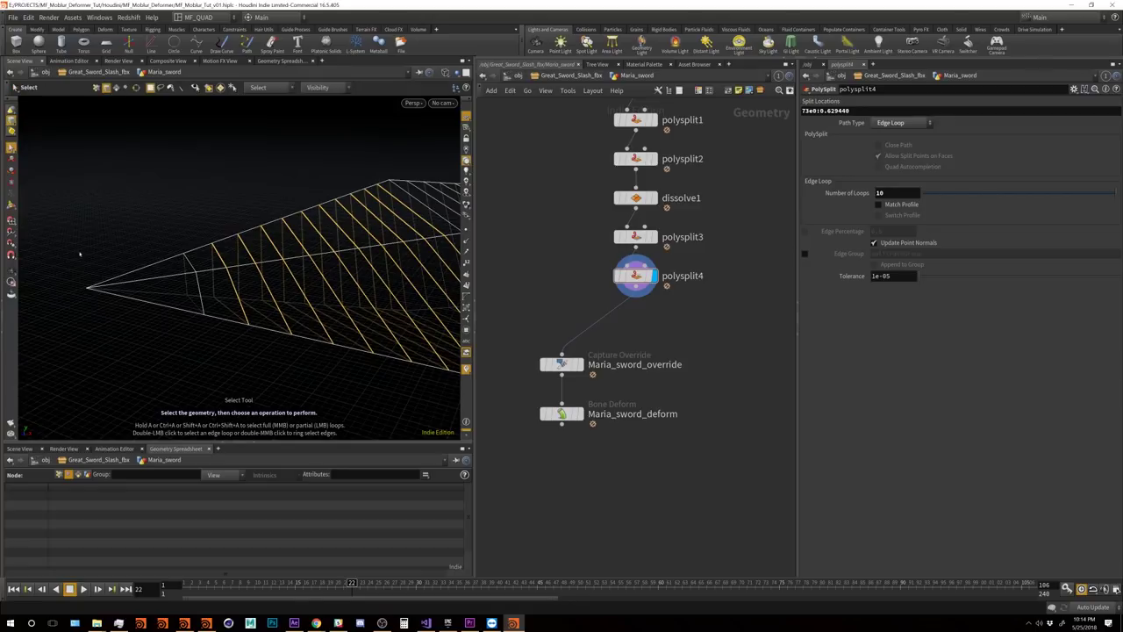
{"action": "left_click_drag", "start_coordinate": [58, 226], "coordinate": [145, 337]}
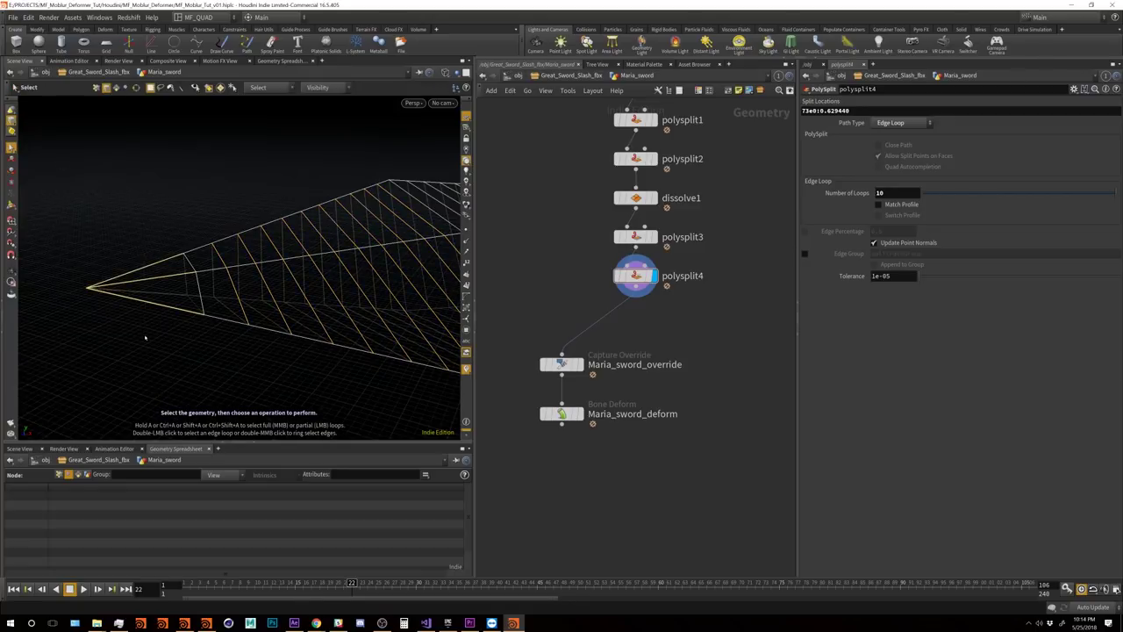
{"action": "key", "text": "Delete"}
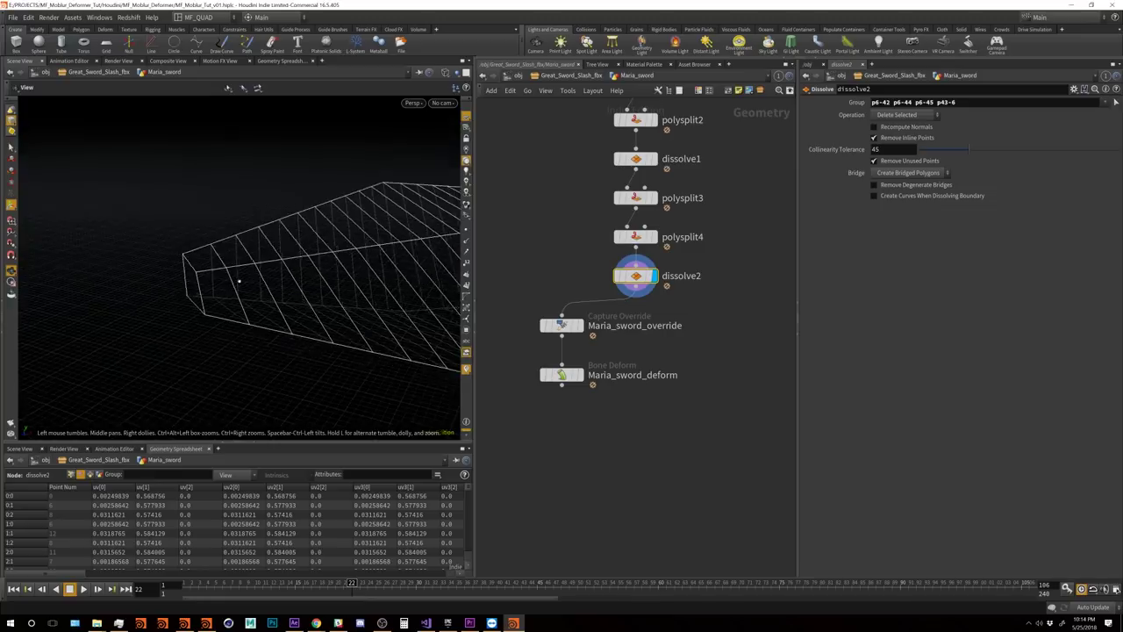
Step: Display the sword shaded and examine its cut-off tip from several angles
{"action": "left_click_drag", "start_coordinate": [240, 281], "coordinate": [203, 302]}
{"action": "scroll", "coordinate": [204, 303], "scroll_direction": "up", "scroll_amount": 3}
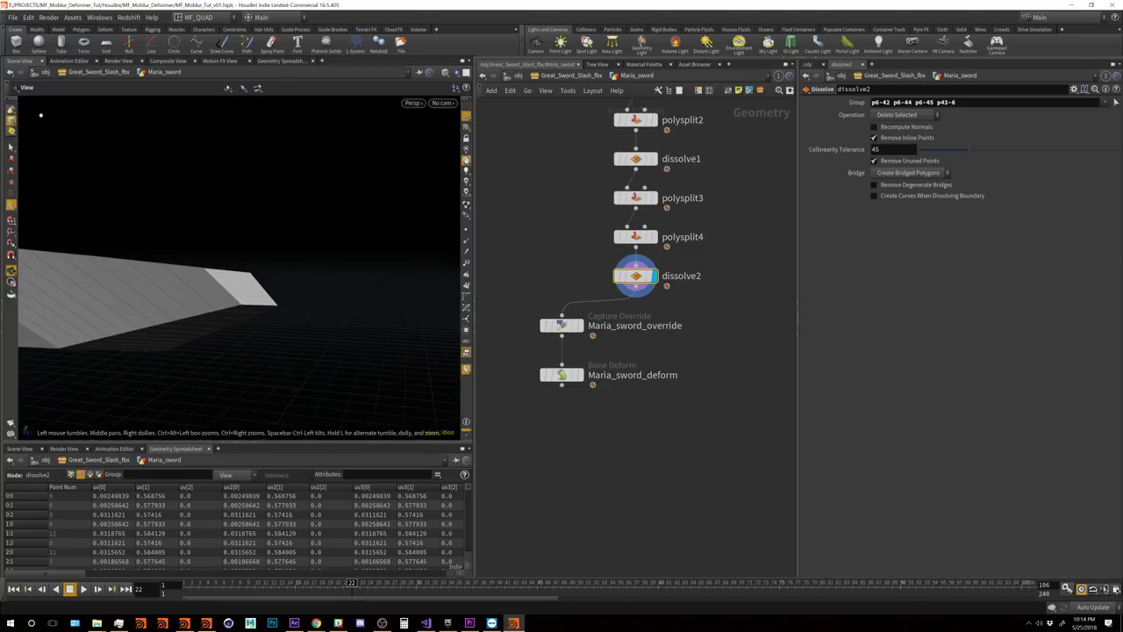
{"action": "key", "text": "s"}
{"action": "right_click", "coordinate": [13, 123]}
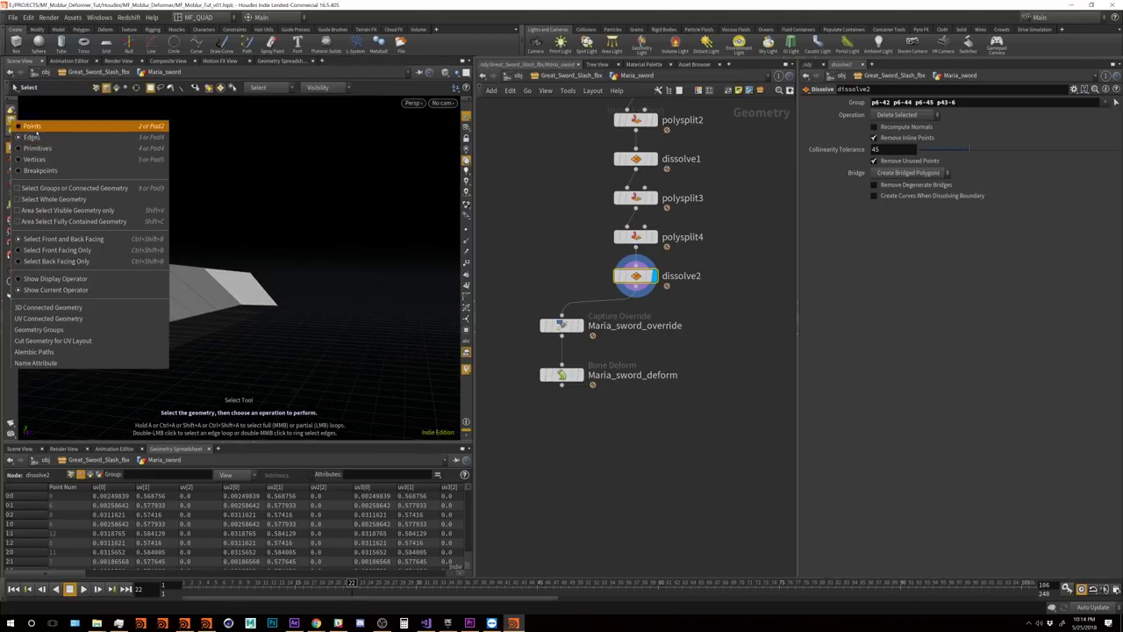
{"action": "left_click", "coordinate": [120, 196]}
{"action": "key", "text": "Escape"}
{"action": "left_click_drag", "start_coordinate": [228, 287], "coordinate": [200, 136]}
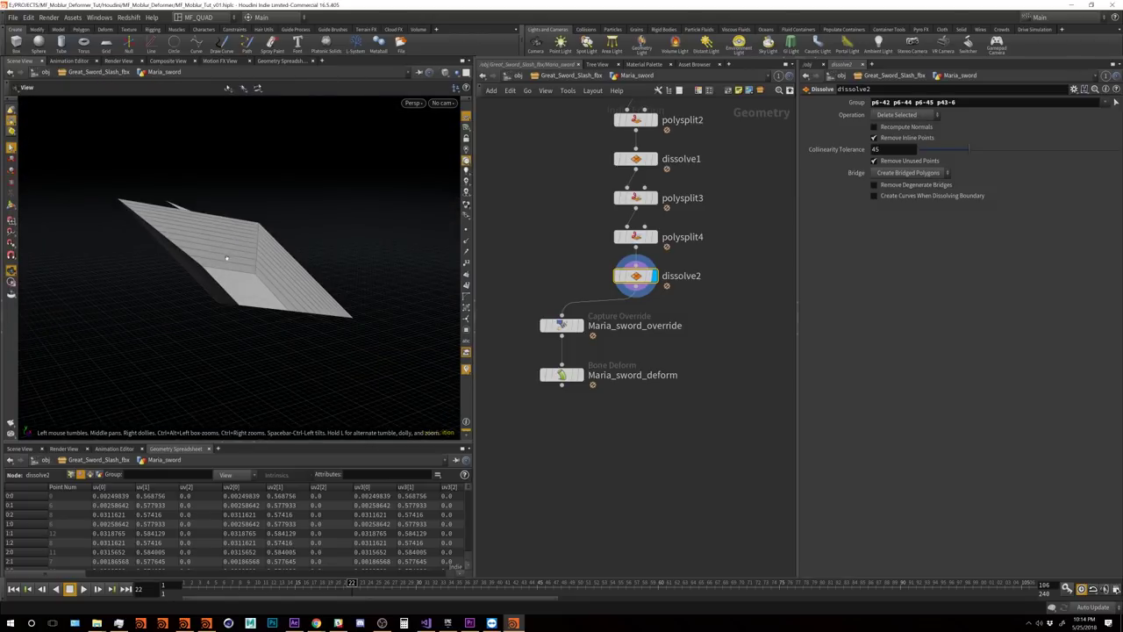
{"action": "left_click_drag", "start_coordinate": [226, 258], "coordinate": [245, 280]}
Step: Insert an edge loop lengthwise along one face of the blade after dissolve2 and set its number of loops to 7
{"action": "key", "text": "s"}
{"action": "key", "text": "Tab"}
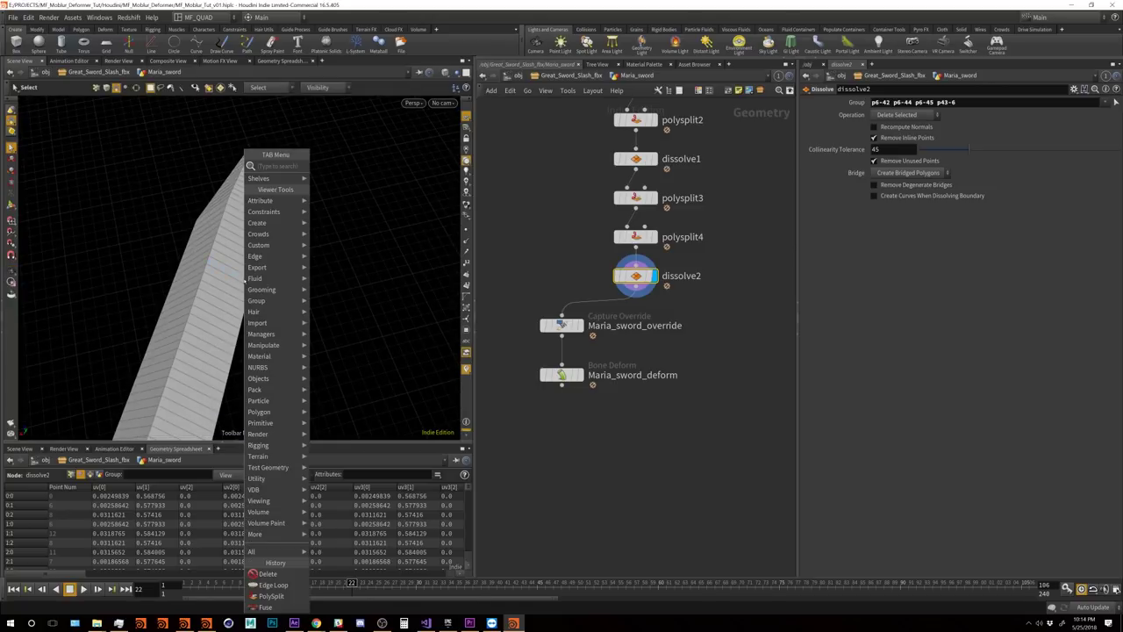
{"action": "type", "text": "loop"}
{"action": "key", "text": "Return"}
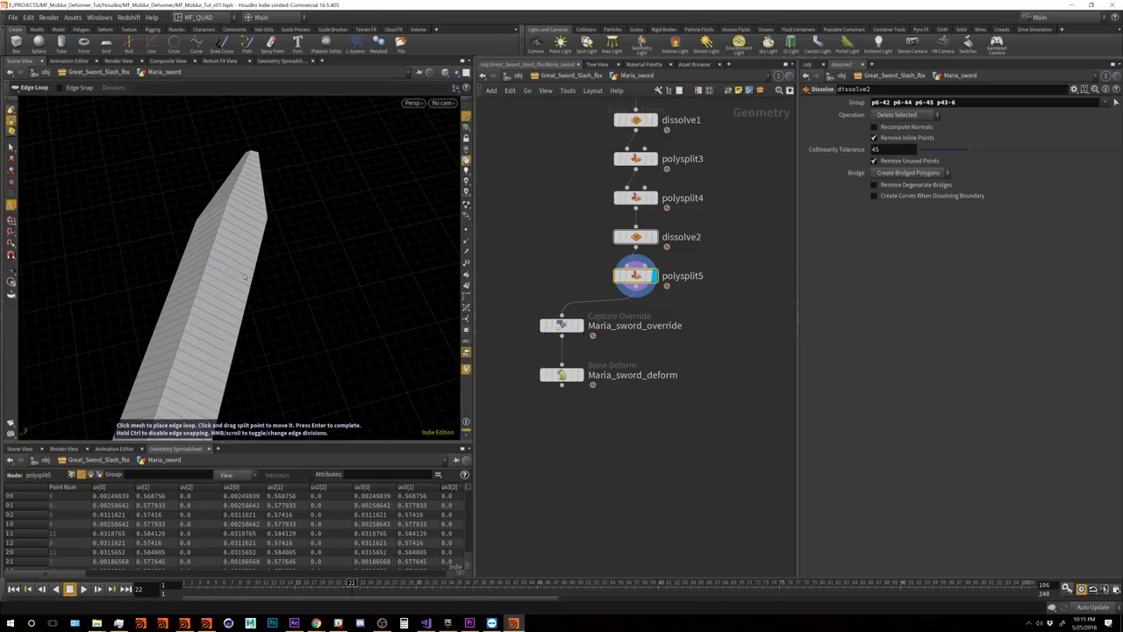
{"action": "left_click", "coordinate": [231, 289]}
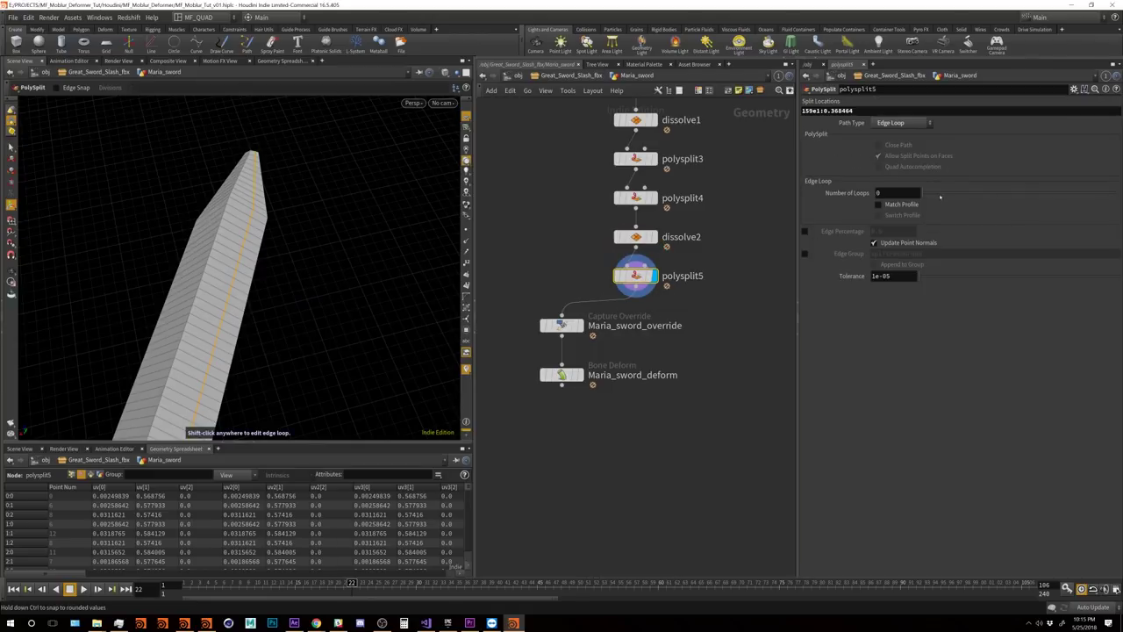
{"action": "left_click", "coordinate": [1031, 195]}
{"action": "key", "text": "Escape"}
Step: Insert a lengthwise edge loop along the adjacent face of the blade, also with 7 loops
{"action": "mouse_move", "coordinate": [281, 255]}
{"action": "left_mouse_down"}
{"action": "mouse_move", "coordinate": [296, 231]}
{"action": "mouse_move", "coordinate": [283, 204]}
{"action": "mouse_move", "coordinate": [298, 241]}
{"action": "left_mouse_up"}
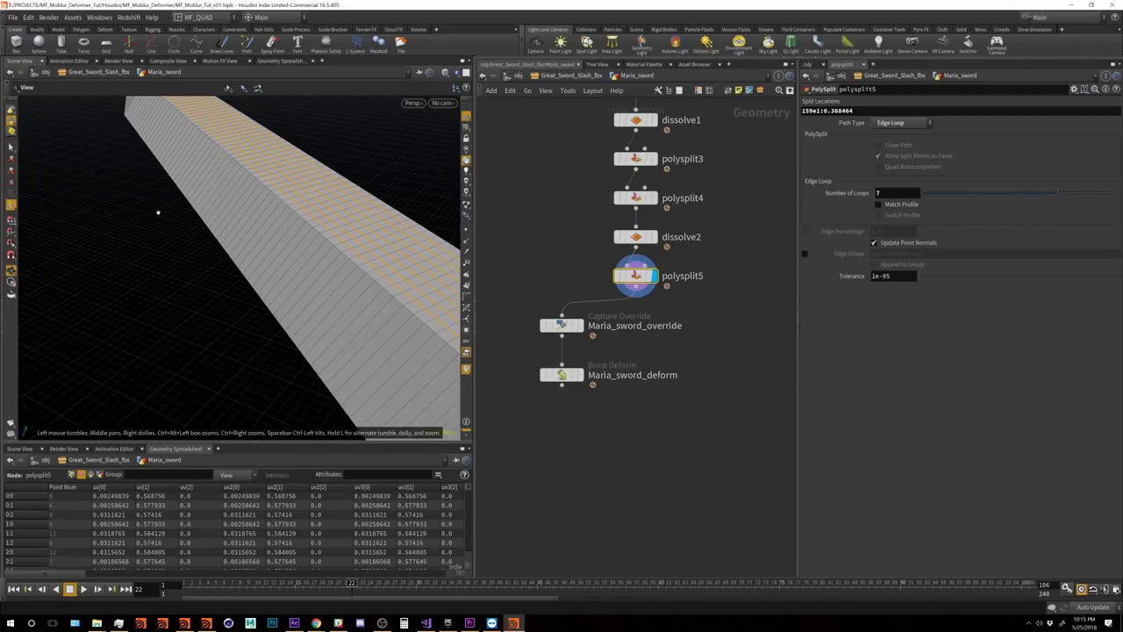
{"action": "key", "text": "Return"}
{"action": "key", "text": "Tab"}
{"action": "type", "text": "edge loop"}
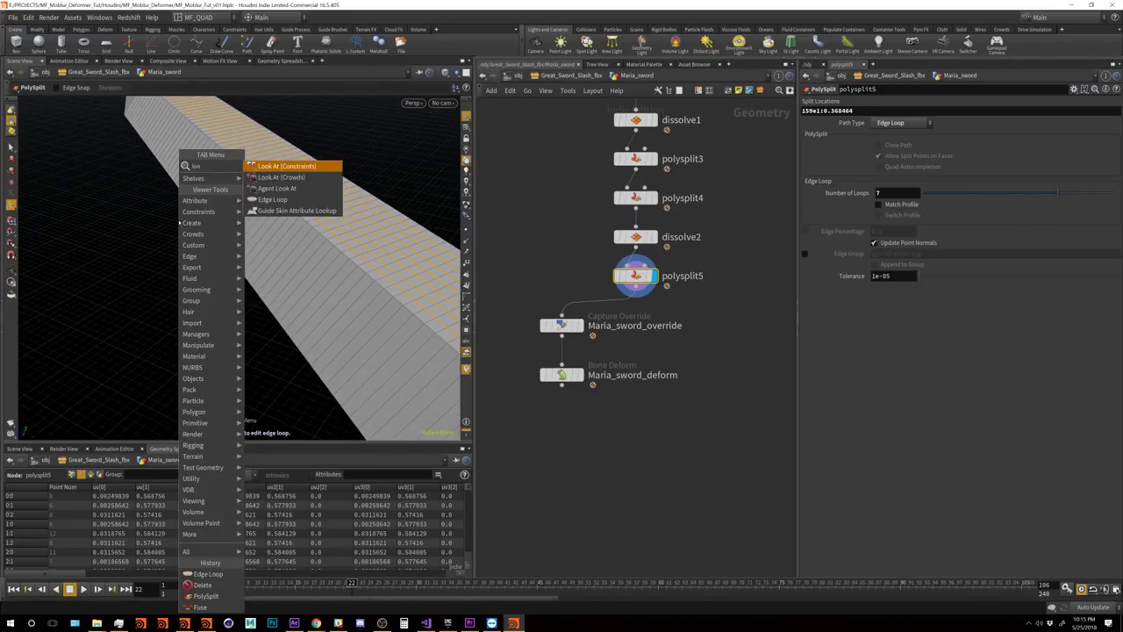
{"action": "key", "text": "Return"}
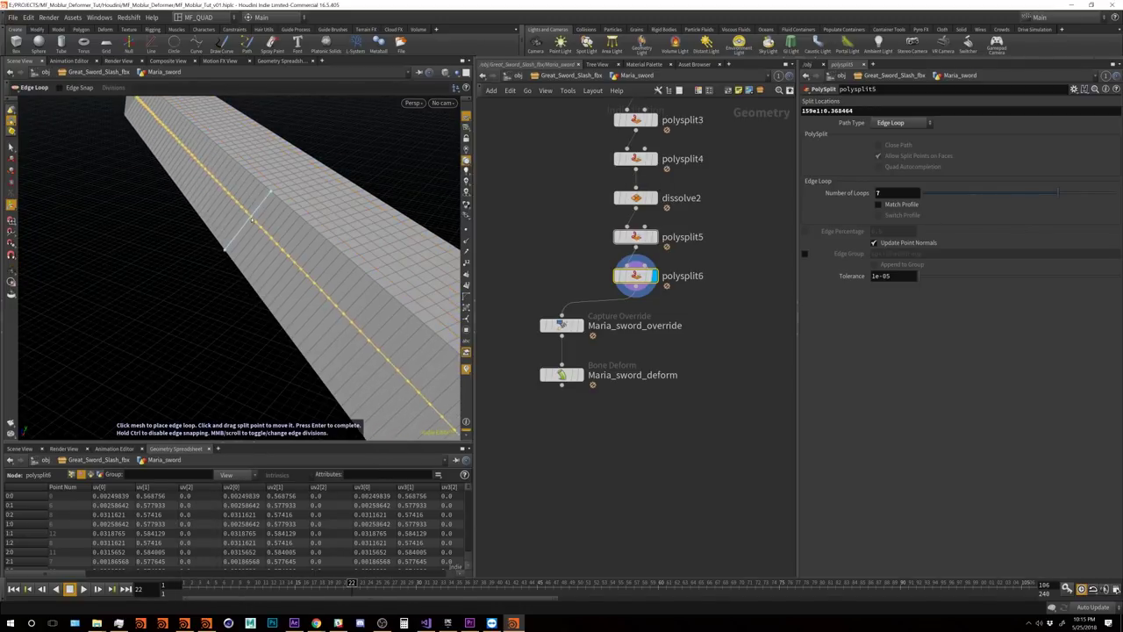
{"action": "left_click", "coordinate": [252, 221]}
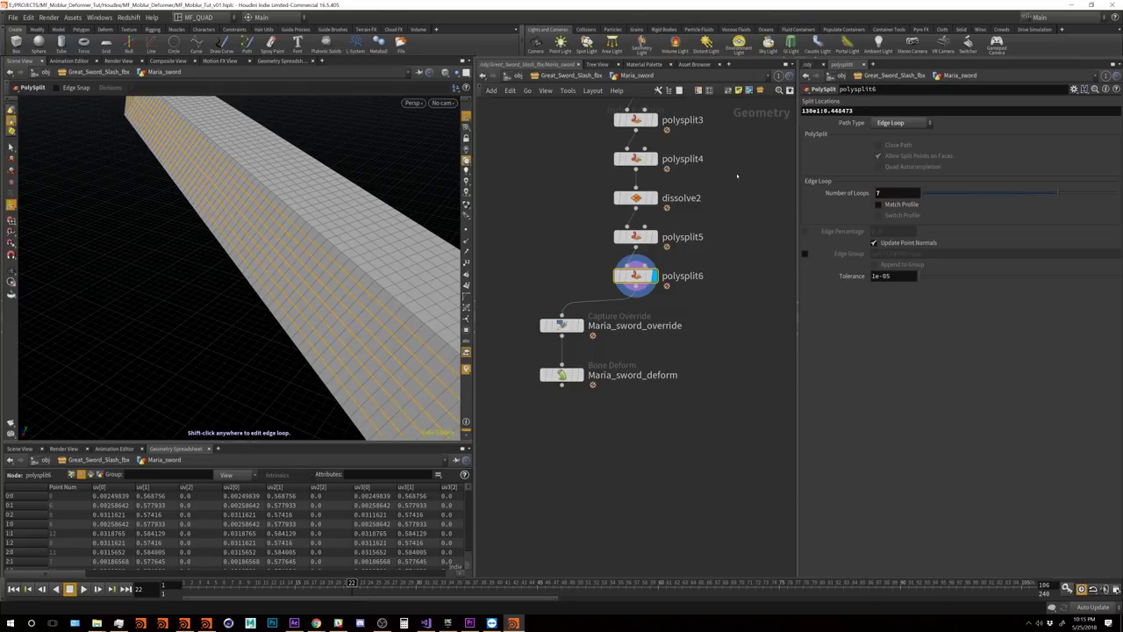
Step: Examine the blade's cut-off tip at polysplit6 and compare it with the dissolve1 stage
{"action": "key", "text": "Escape"}
{"action": "left_click_drag", "start_coordinate": [281, 254], "coordinate": [242, 244]}
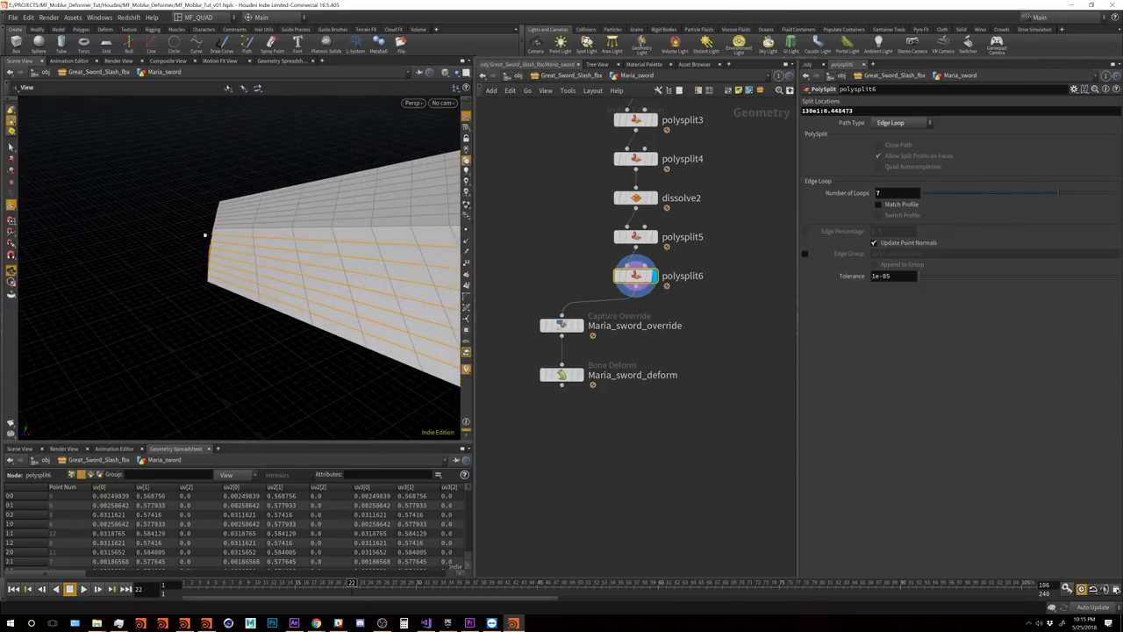
{"action": "mouse_move", "coordinate": [188, 304]}
{"action": "left_mouse_down"}
{"action": "mouse_move", "coordinate": [210, 256]}
{"action": "mouse_move", "coordinate": [246, 281]}
{"action": "mouse_move", "coordinate": [347, 237]}
{"action": "mouse_move", "coordinate": [263, 254]}
{"action": "mouse_move", "coordinate": [247, 270]}
{"action": "mouse_move", "coordinate": [219, 245]}
{"action": "mouse_move", "coordinate": [268, 239]}
{"action": "mouse_move", "coordinate": [190, 296]}
{"action": "left_mouse_up"}
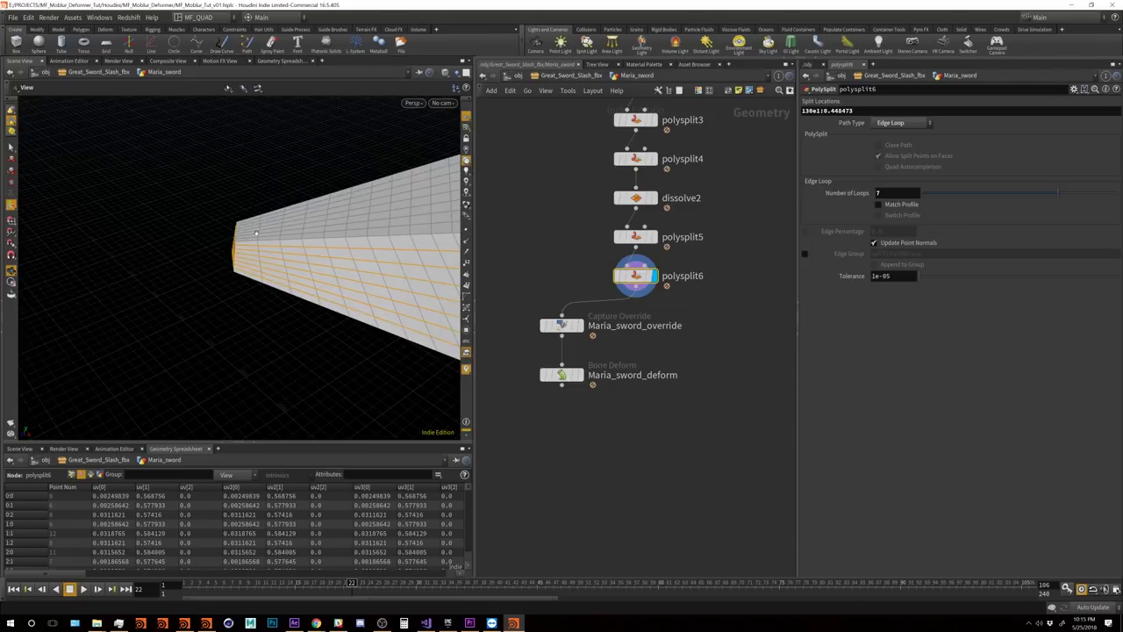
{"action": "key", "text": "Return"}
{"action": "middle_click_drag", "start_coordinate": [745, 181], "coordinate": [743, 424]}
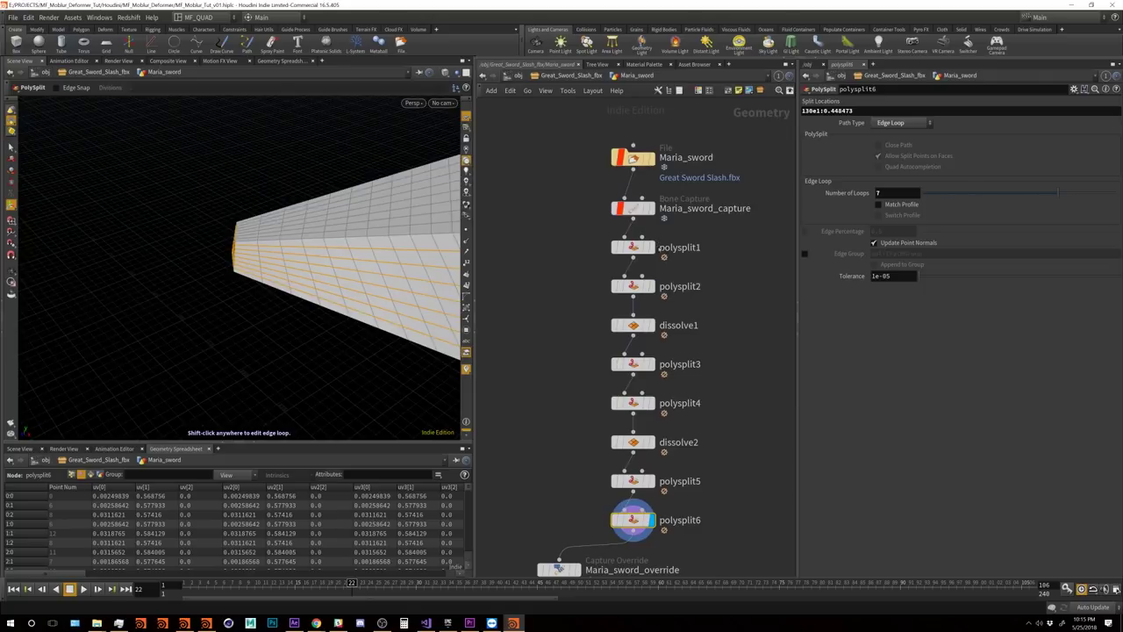
{"action": "left_click", "coordinate": [649, 324]}
{"action": "left_click", "coordinate": [649, 324]}
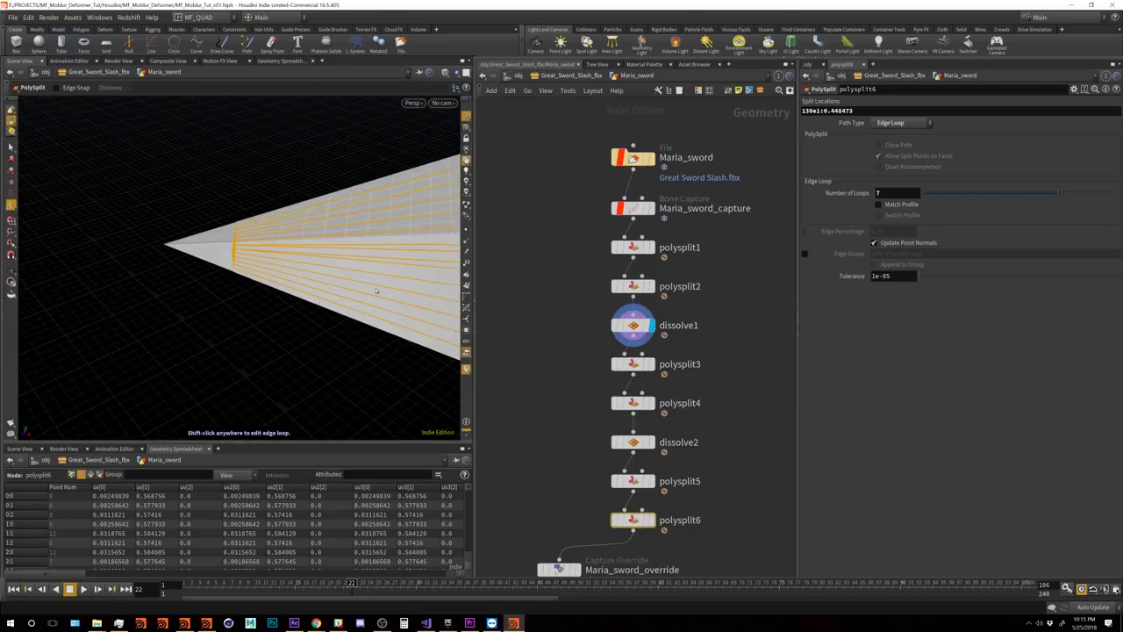
{"action": "left_click_drag", "start_coordinate": [236, 254], "coordinate": [190, 255]}
{"action": "key", "text": "Return"}
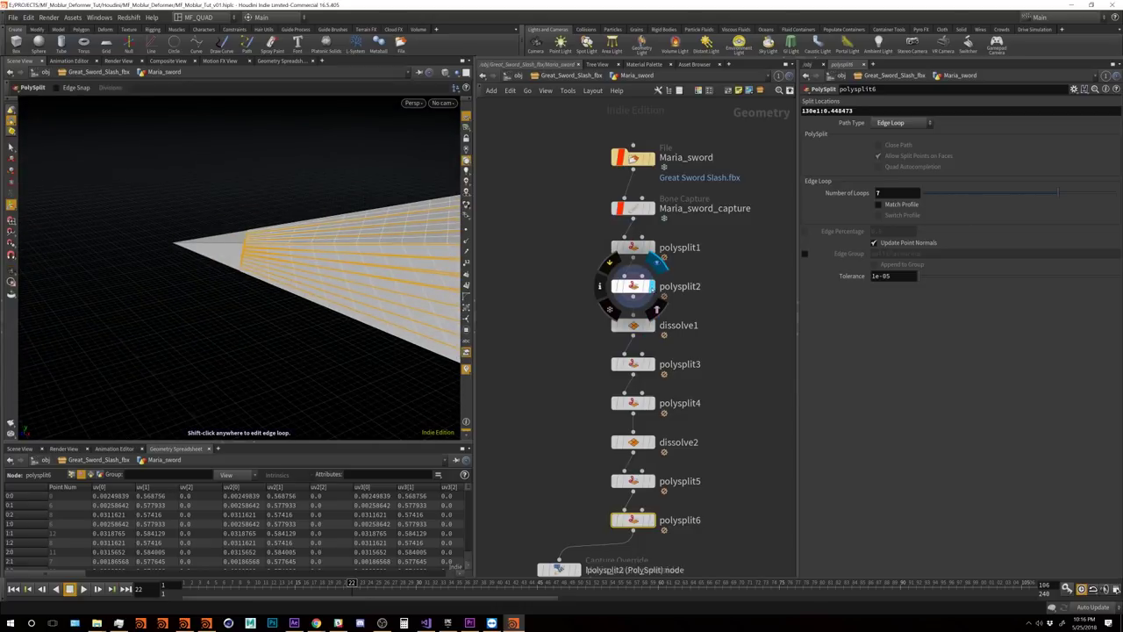
Step: Display polysplit2 and move it with its upstream nodes away from dissolve1 to open a gap in the network
{"action": "left_click", "coordinate": [650, 286]}
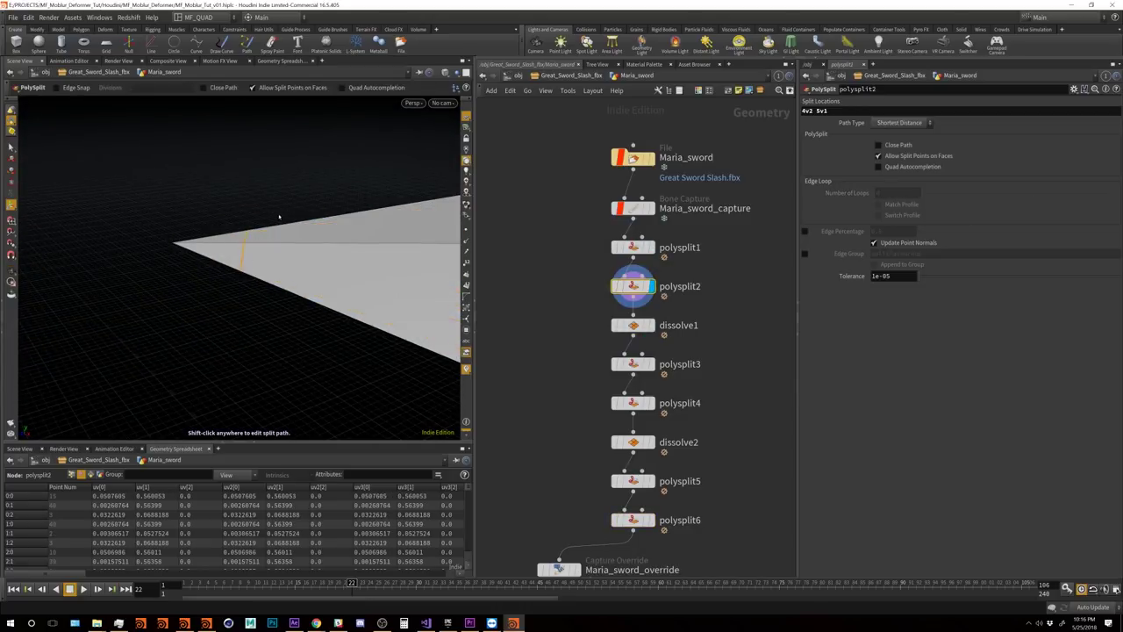
{"action": "key", "text": "Escape"}
{"action": "left_click_drag", "start_coordinate": [278, 216], "coordinate": [377, 236]}
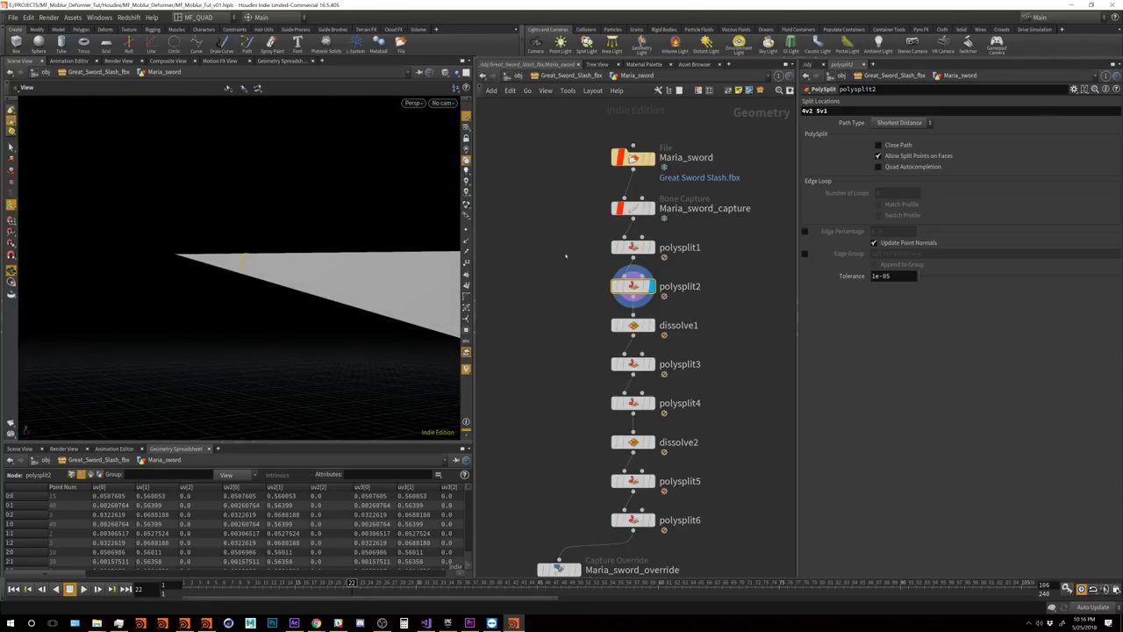
{"action": "left_click_drag", "start_coordinate": [632, 286], "coordinate": [633, 213], "text": "shift"}
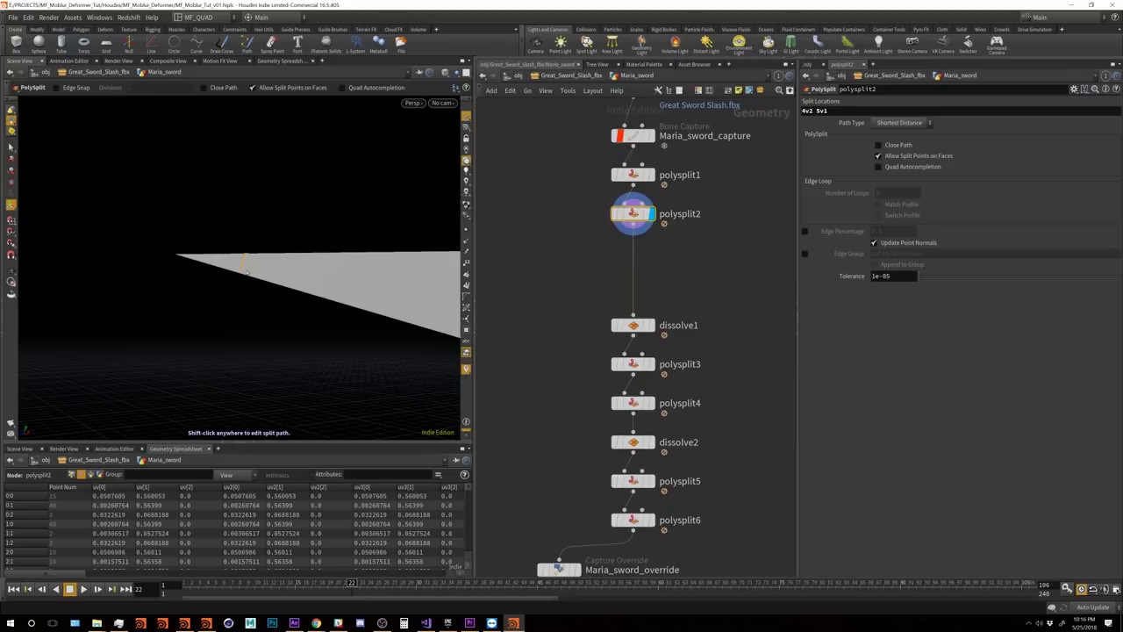
{"action": "left_click_drag", "start_coordinate": [247, 273], "coordinate": [247, 316], "text": "alt"}
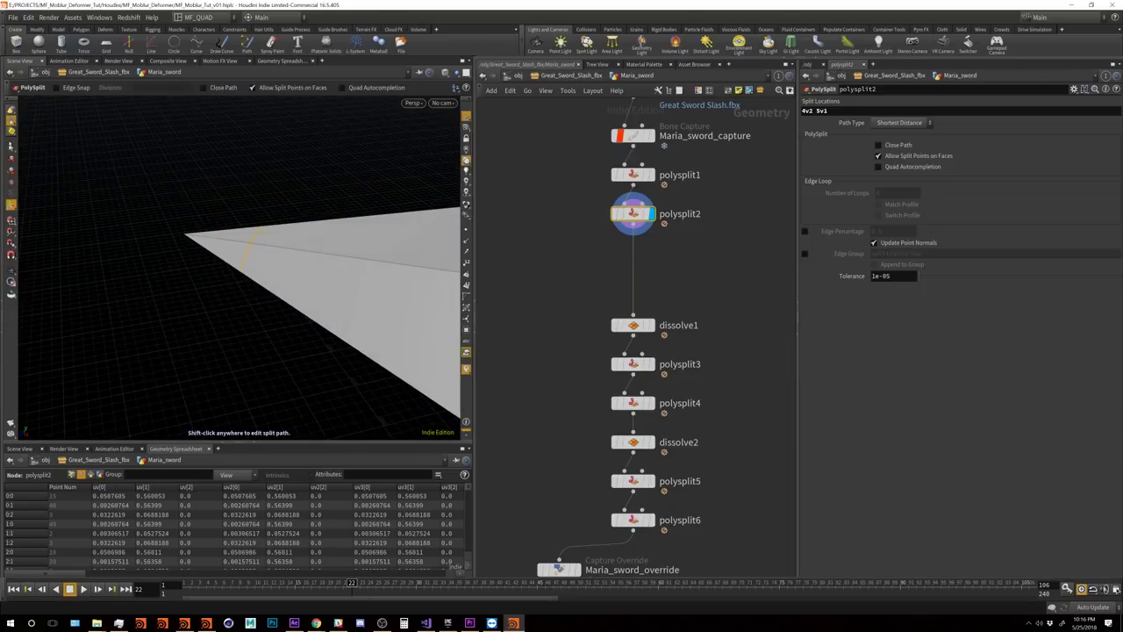
Step: Switch component selection to edges on the polysplit2 geometry
{"action": "key", "text": "s"}
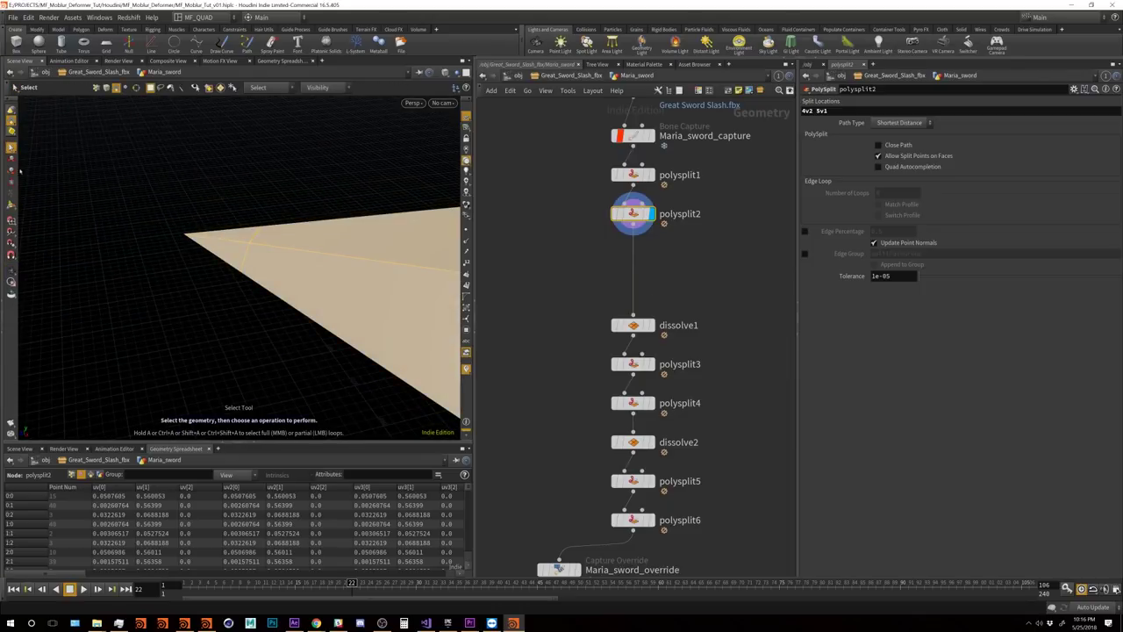
{"action": "right_click", "coordinate": [27, 136]}
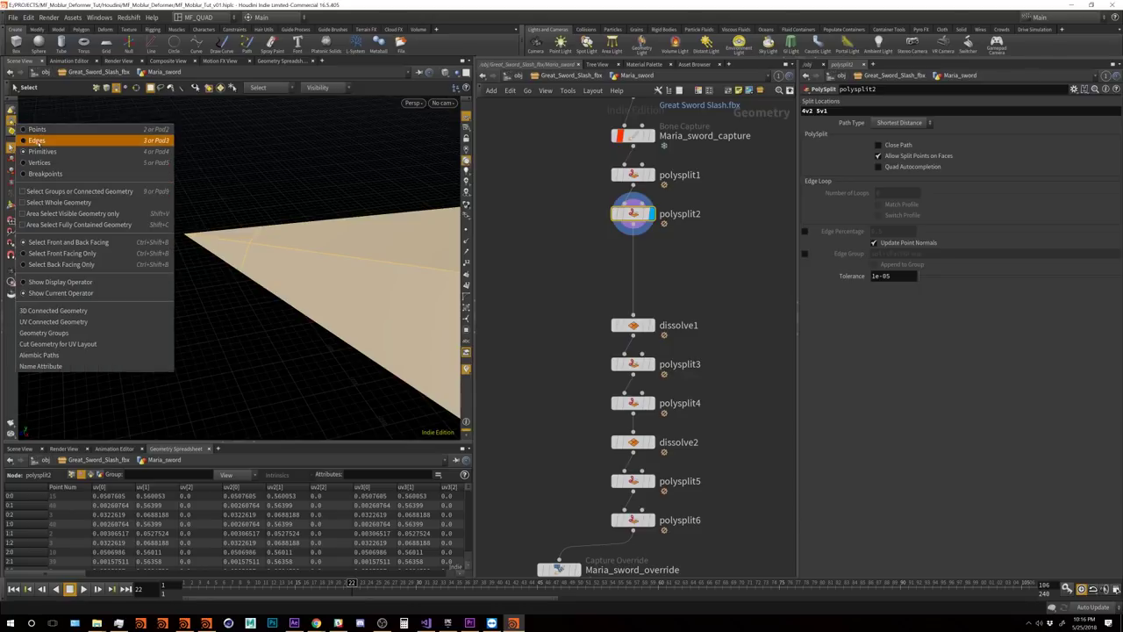
{"action": "left_click", "coordinate": [86, 188]}
{"action": "key", "text": "t"}
{"action": "left_click_drag", "start_coordinate": [86, 188], "coordinate": [76, 215], "text": "alt"}
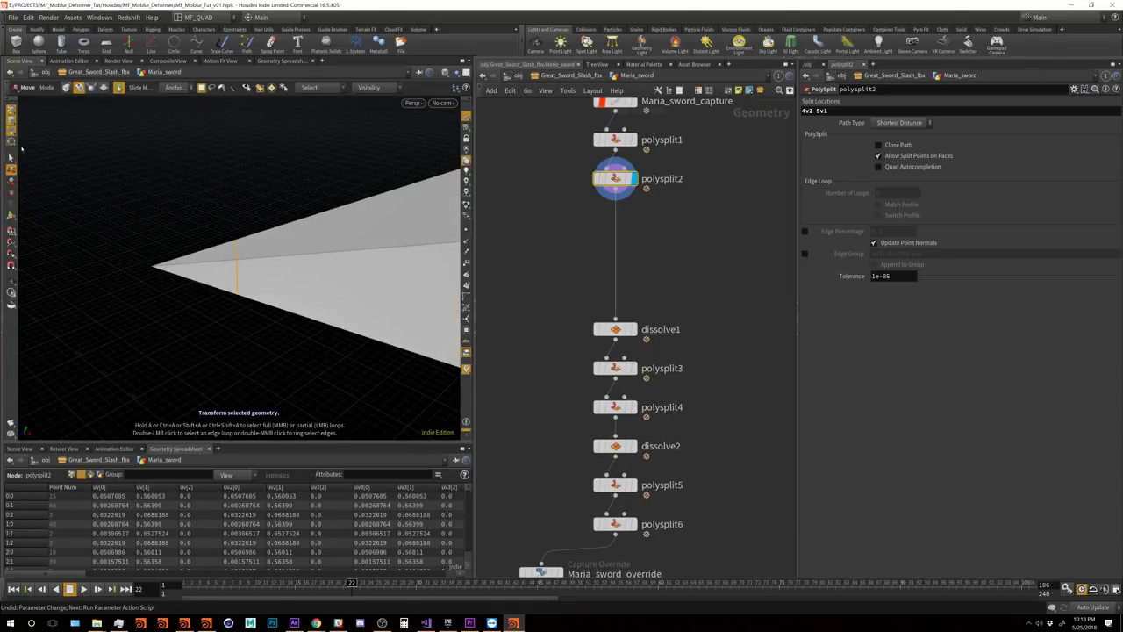
{"action": "key", "text": "Escape"}
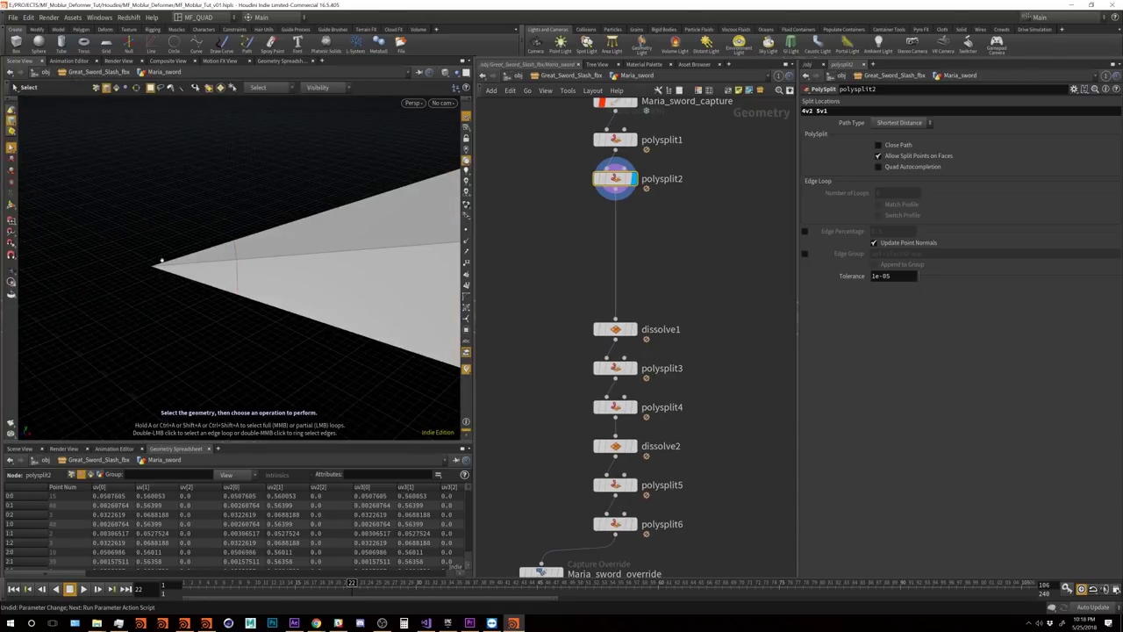
Step: Show the sword in wireframe and frame the edge loop near its tip
{"action": "mouse_move", "coordinate": [193, 281]}
{"action": "left_mouse_down"}
{"action": "mouse_move", "coordinate": [251, 256]}
{"action": "mouse_move", "coordinate": [250, 287]}
{"action": "mouse_move", "coordinate": [304, 208]}
{"action": "mouse_move", "coordinate": [208, 253]}
{"action": "mouse_move", "coordinate": [262, 224]}
{"action": "left_mouse_up"}
{"action": "key", "text": "s"}
{"action": "key", "text": "w"}
{"action": "key", "text": "Escape"}
{"action": "scroll", "coordinate": [248, 299], "scroll_direction": "up", "scroll_amount": 3}
{"action": "key", "text": "Delete"}
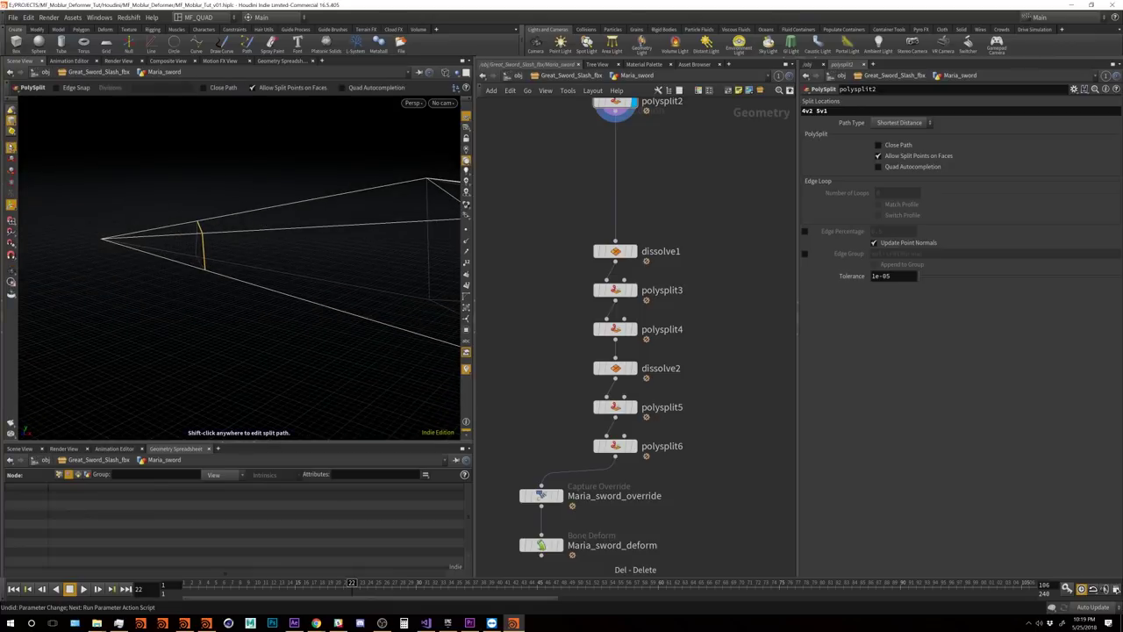
Step: Select the edge loop around the blade's tip and add an Edit node after polysplit2, sliding the loop close to the point
{"action": "key", "text": "s"}
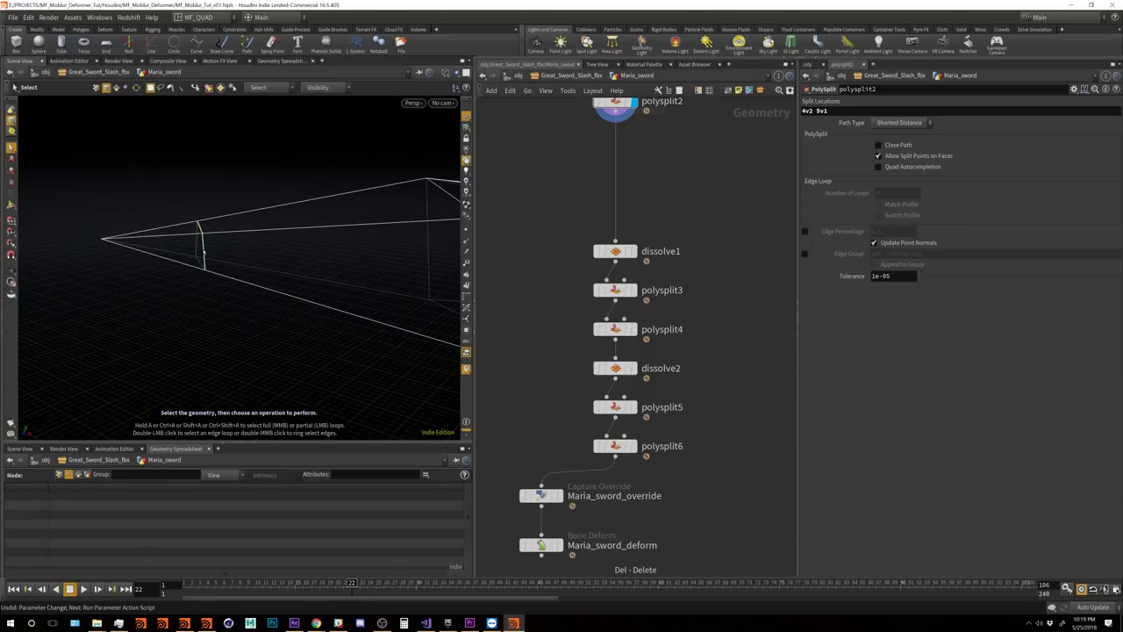
{"action": "left_click_drag", "start_coordinate": [186, 295], "coordinate": [246, 253]}
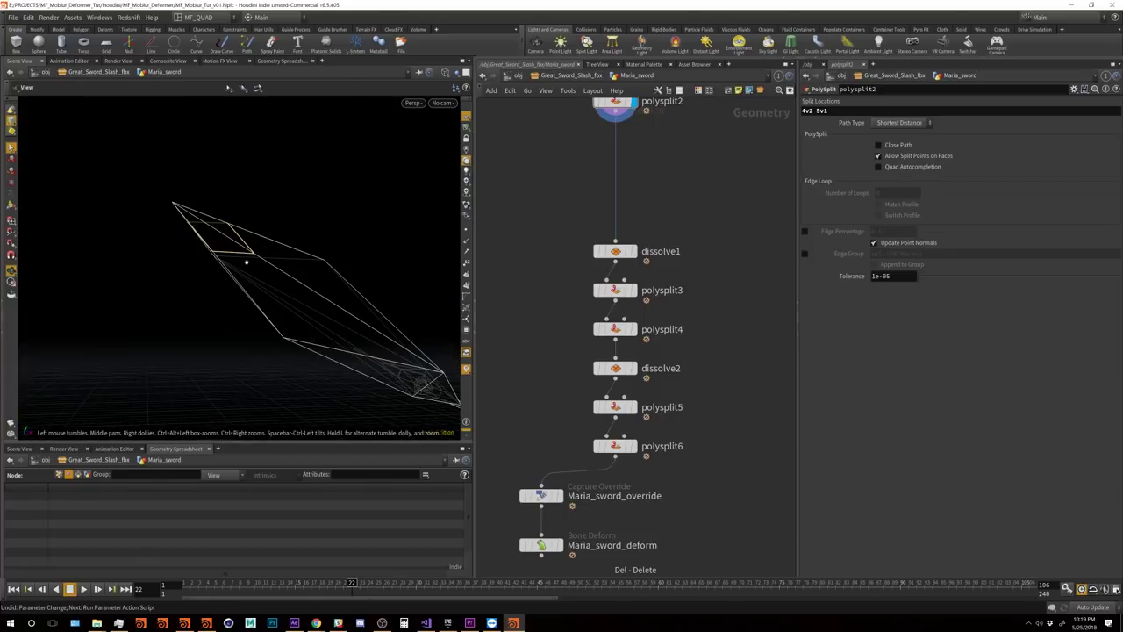
{"action": "key", "text": "Tab"}
{"action": "type", "text": "edit"}
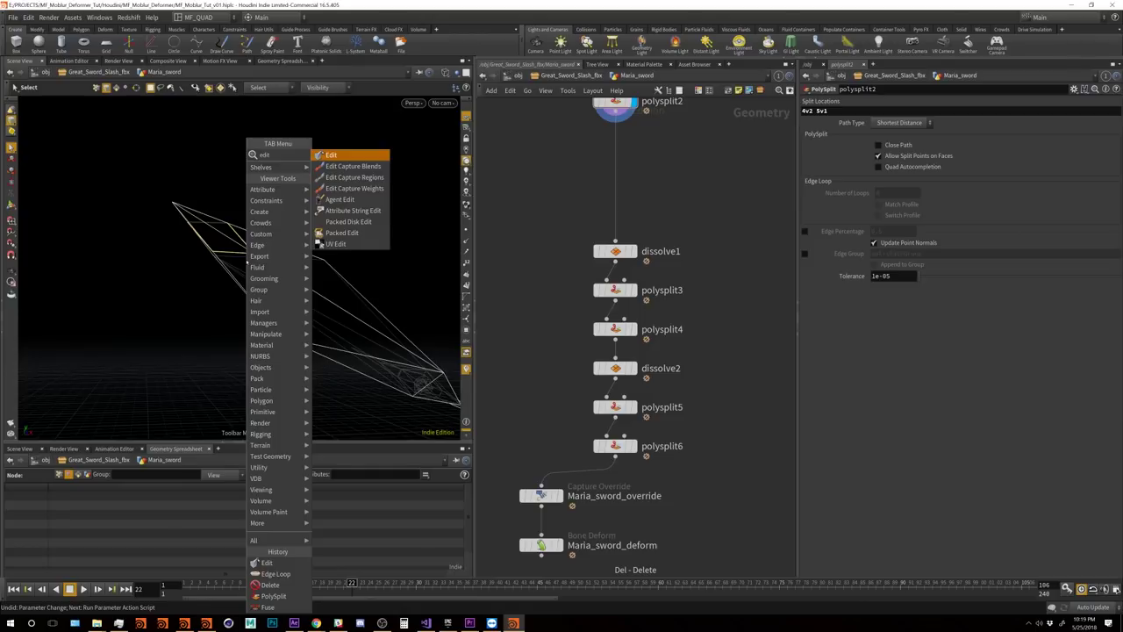
{"action": "key", "text": "Return"}
{"action": "left_click_drag", "start_coordinate": [261, 257], "coordinate": [259, 227]}
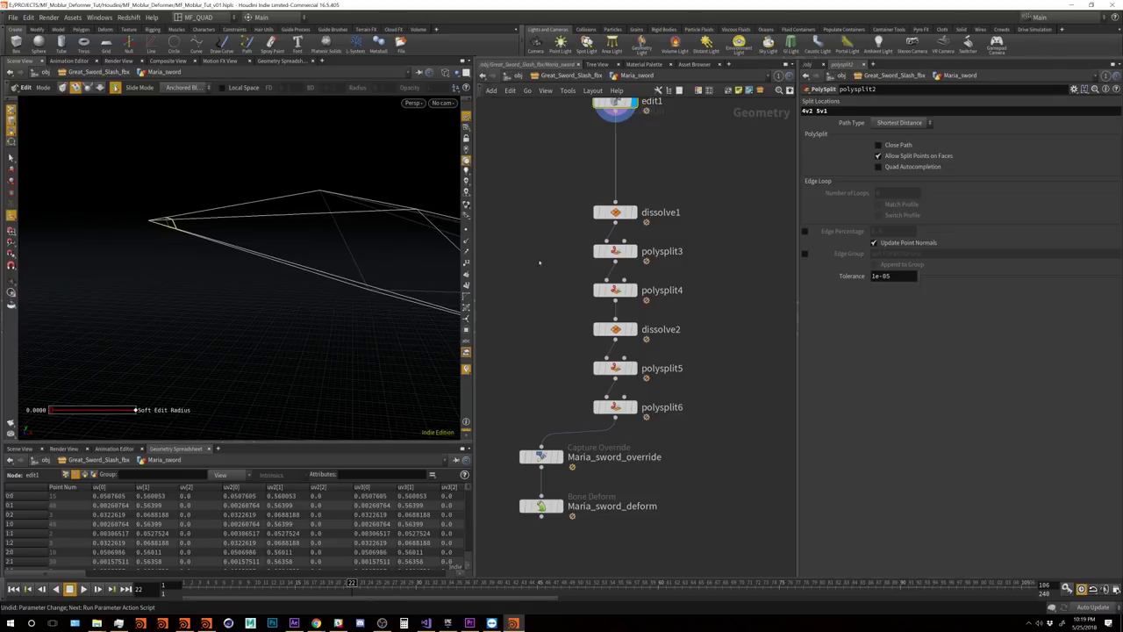
Step: Select the edit1 node and inspect the edge loop at the blade's point from several angles
{"action": "middle_click_drag", "start_coordinate": [667, 146], "coordinate": [667, 230]}
{"action": "left_click", "coordinate": [617, 184]}
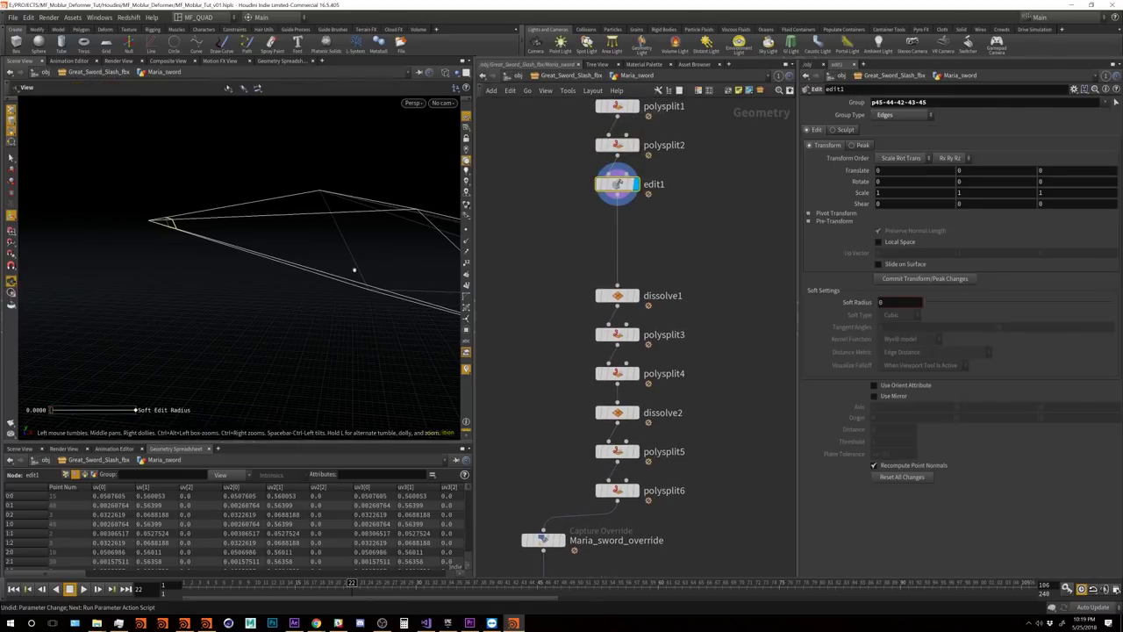
{"action": "left_click_drag", "start_coordinate": [394, 238], "coordinate": [289, 246]}
{"action": "key", "text": "Return"}
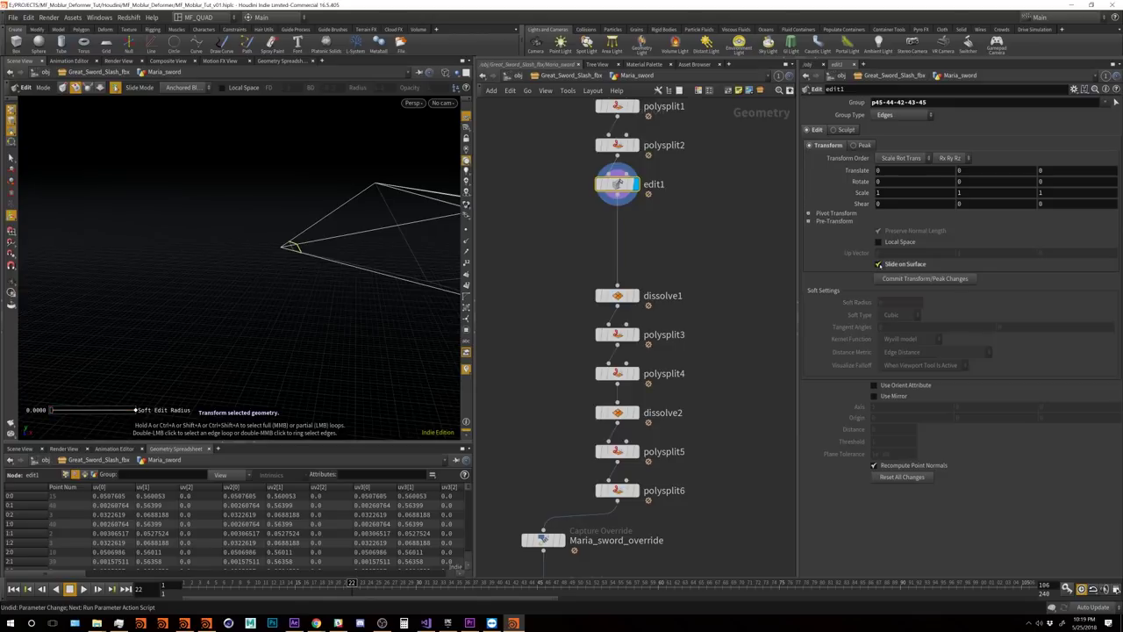
{"action": "key", "text": "Escape"}
{"action": "scroll", "coordinate": [281, 243], "scroll_direction": "up", "scroll_amount": 3}
{"action": "left_click_drag", "start_coordinate": [280, 243], "coordinate": [225, 260]}
{"action": "key", "text": "Return"}
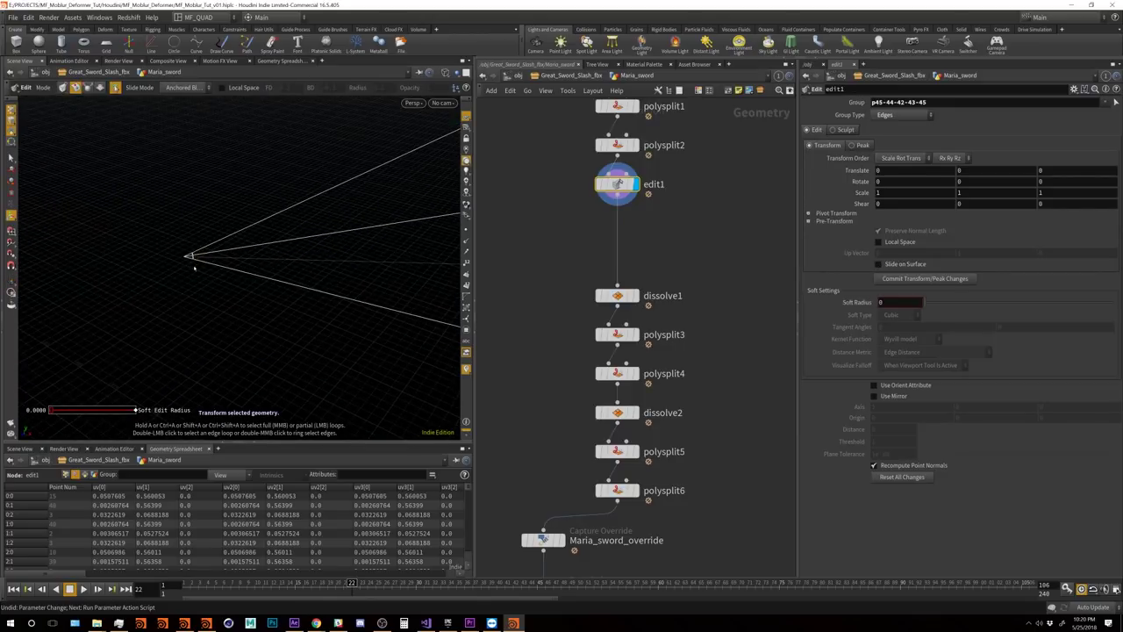
{"action": "key", "text": "Escape"}
{"action": "left_click_drag", "start_coordinate": [192, 270], "coordinate": [115, 201]}
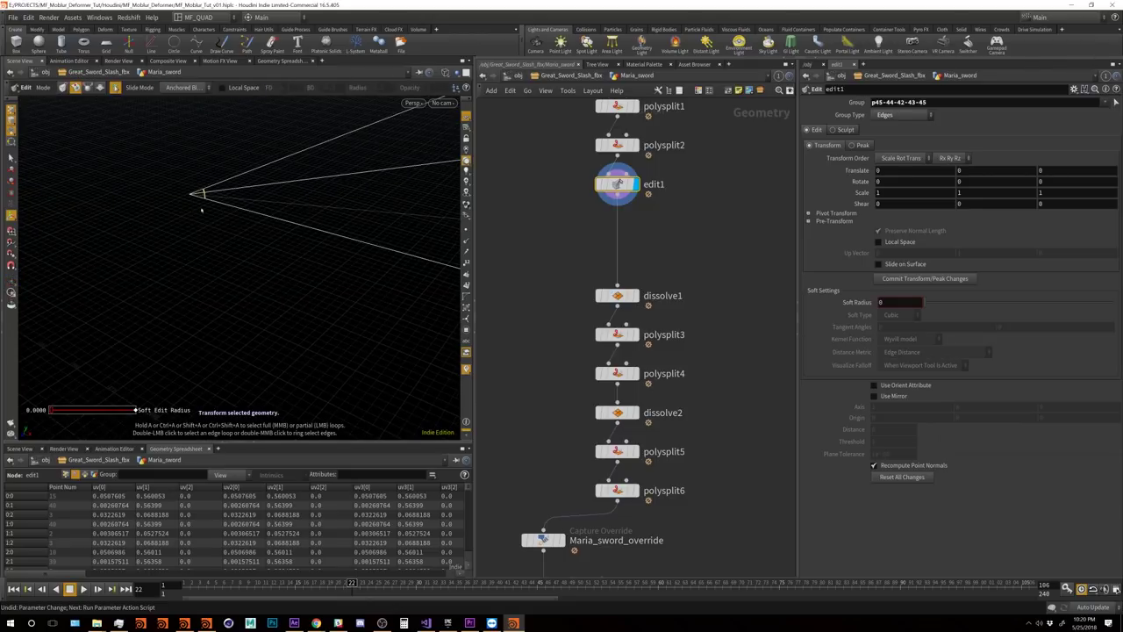
{"action": "left_click_drag", "start_coordinate": [207, 213], "coordinate": [276, 275]}
{"action": "key", "text": "Return"}
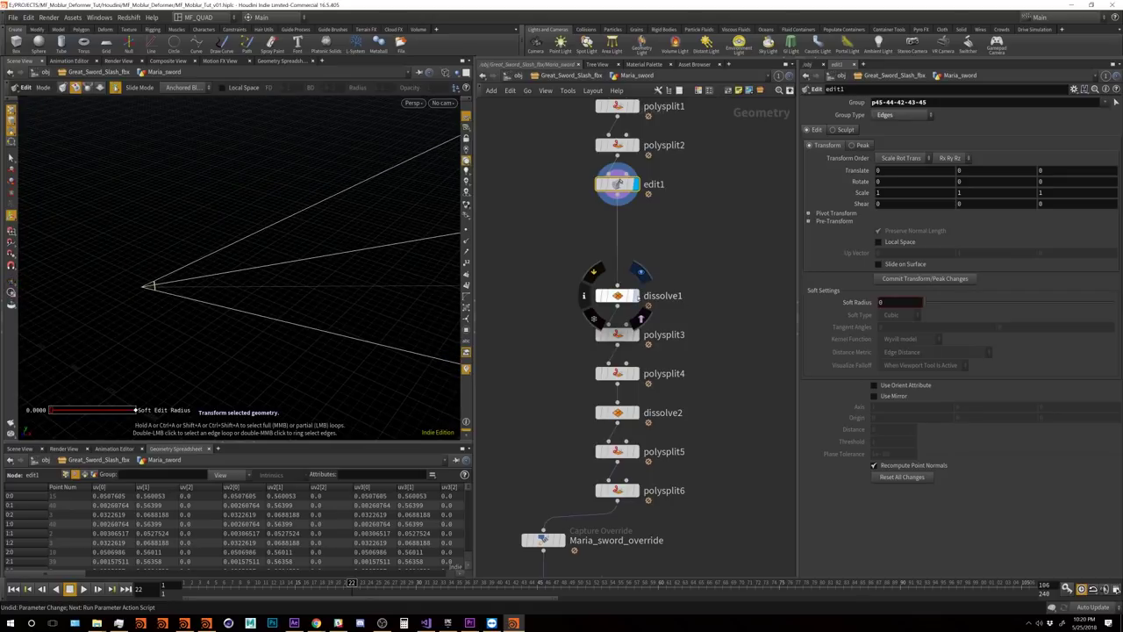
Step: Display dissolve1 followed by polysplit6 and check the narrowed tip on the subdivided blade
{"action": "left_click", "coordinate": [618, 296]}
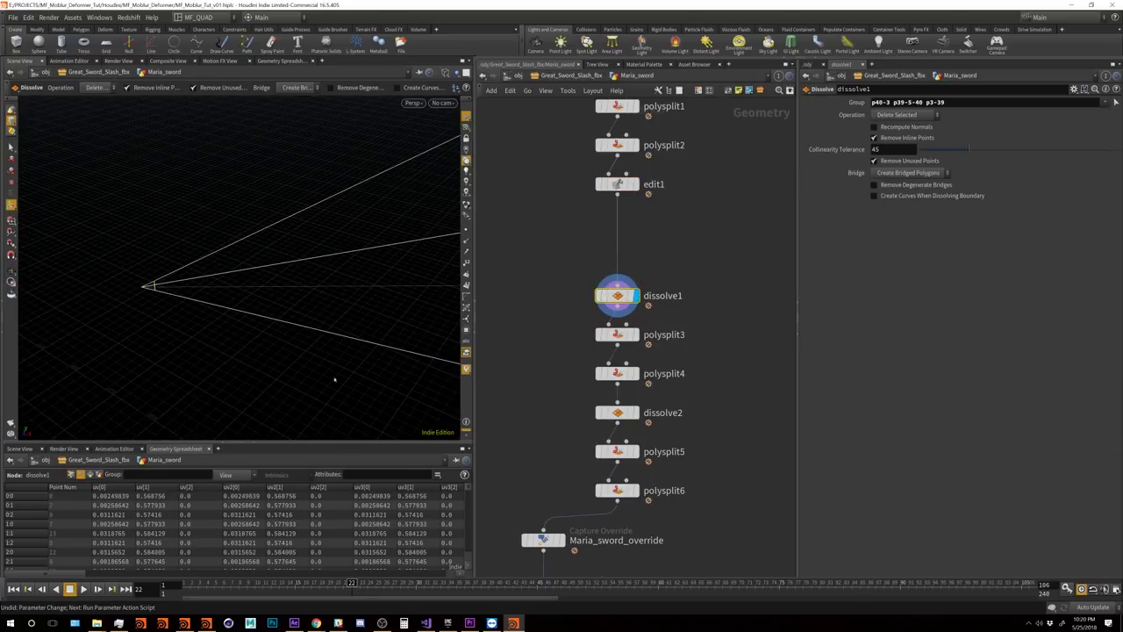
{"action": "key", "text": "Escape"}
{"action": "left_click_drag", "start_coordinate": [334, 379], "coordinate": [251, 282]}
{"action": "key", "text": "Return"}
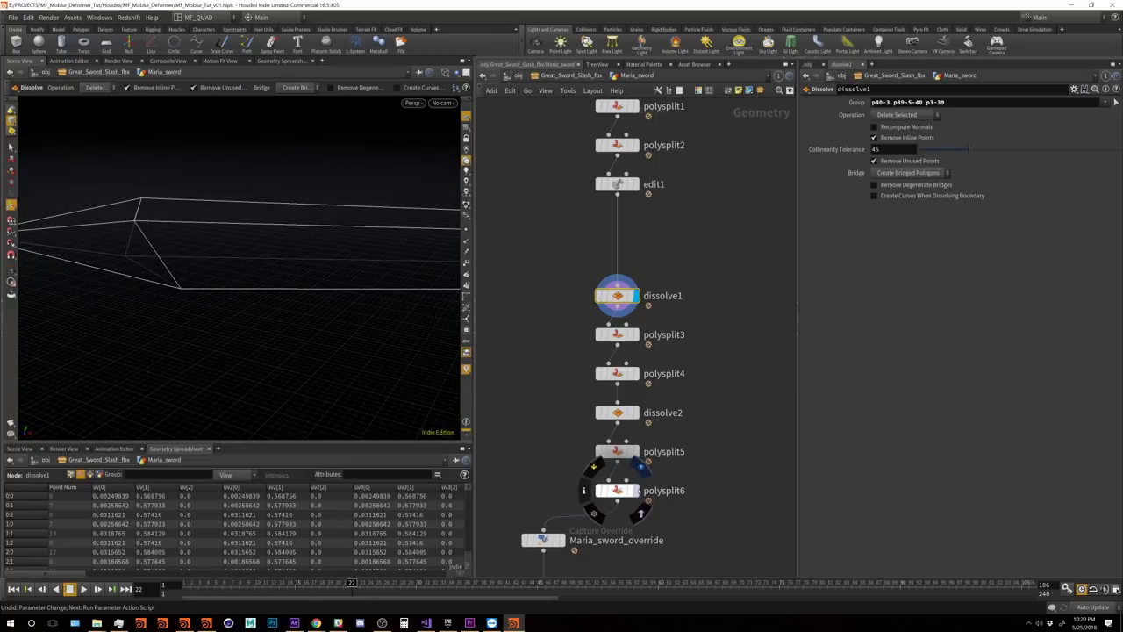
{"action": "left_click", "coordinate": [617, 489]}
{"action": "mouse_move", "coordinate": [149, 263]}
{"action": "left_mouse_down"}
{"action": "mouse_move", "coordinate": [172, 269]}
{"action": "mouse_move", "coordinate": [179, 332]}
{"action": "mouse_move", "coordinate": [359, 413]}
{"action": "mouse_move", "coordinate": [170, 208]}
{"action": "mouse_move", "coordinate": [185, 222]}
{"action": "mouse_move", "coordinate": [184, 263]}
{"action": "mouse_move", "coordinate": [151, 285]}
{"action": "left_mouse_up"}
{"action": "left_click_drag", "start_coordinate": [107, 315], "coordinate": [201, 329]}
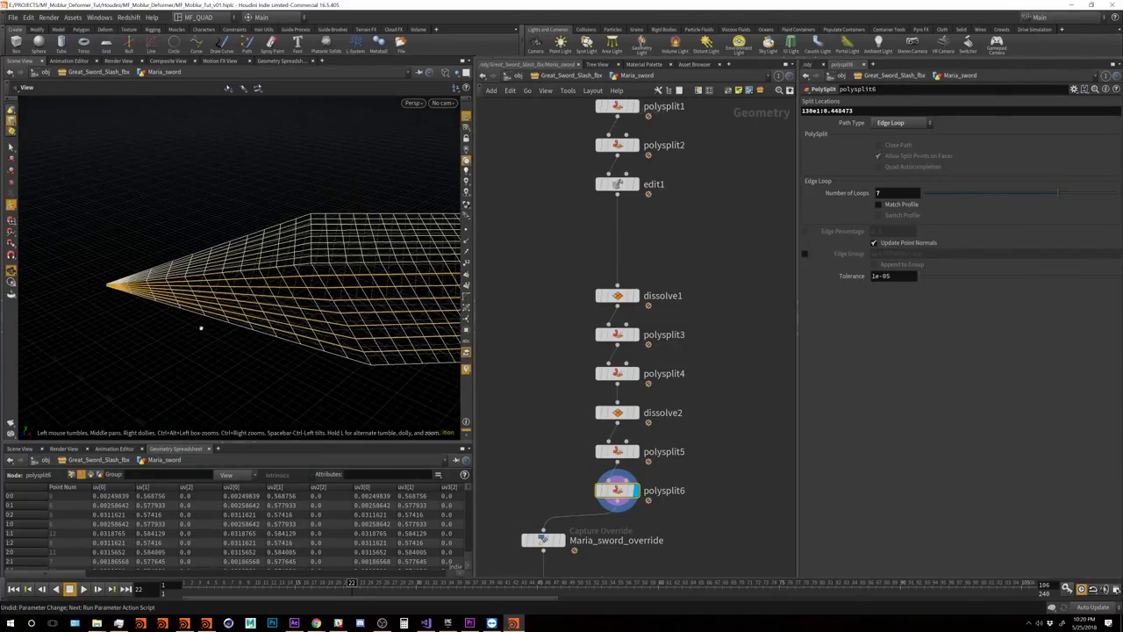
Step: Select the points clustered at the blade's tip and add a Fuse node after polysplit6
{"action": "key", "text": "s"}
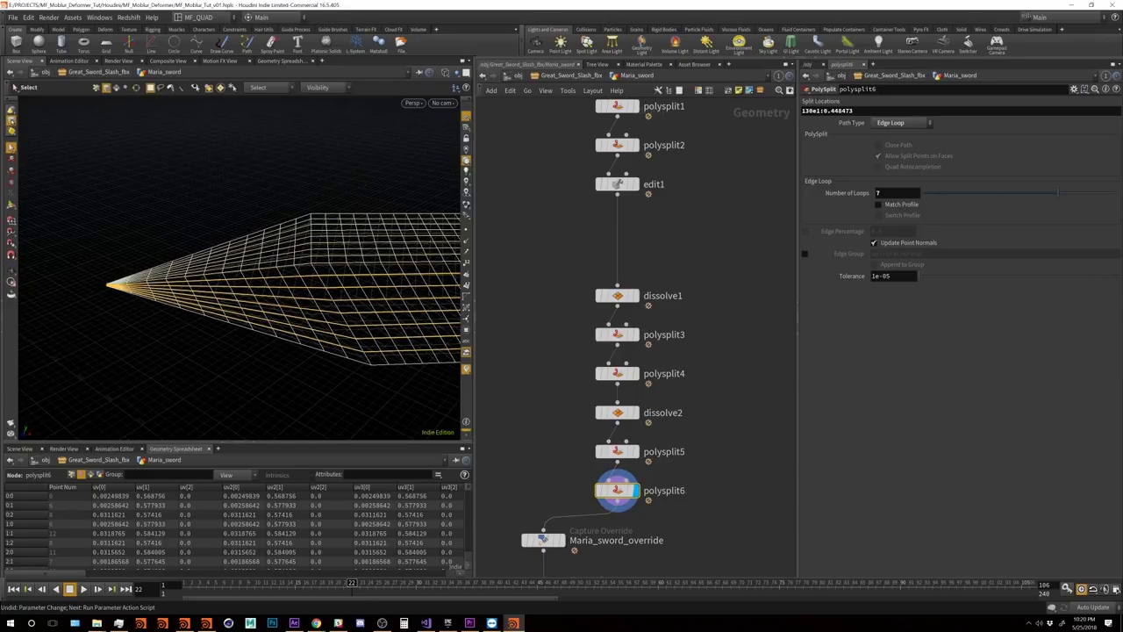
{"action": "right_click", "coordinate": [10, 121]}
{"action": "left_click", "coordinate": [88, 245]}
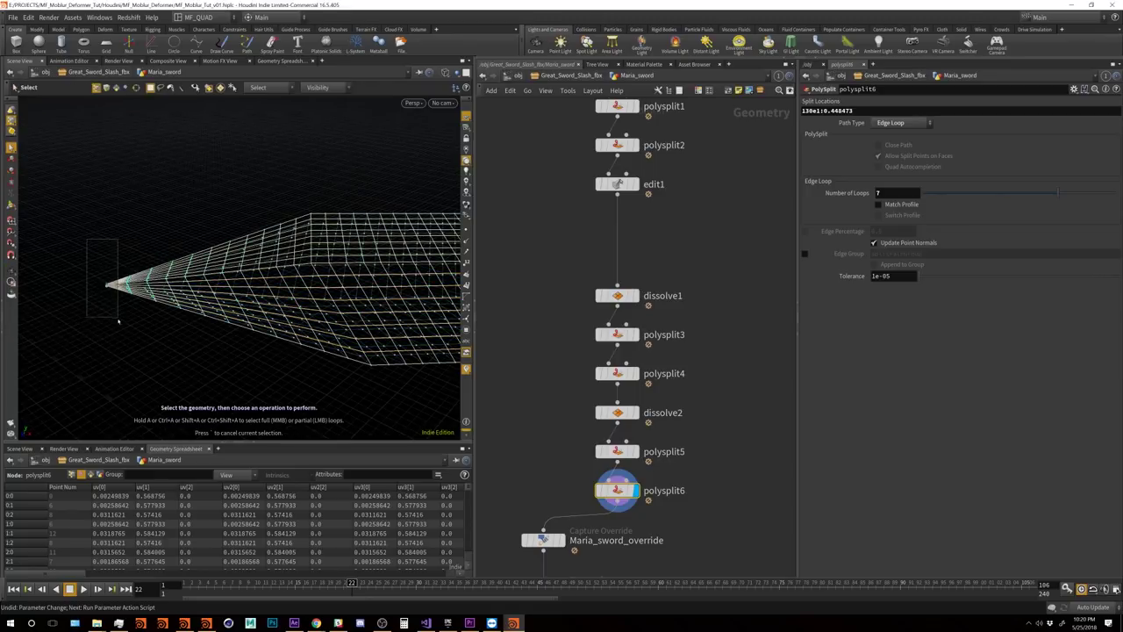
{"action": "key", "text": "Escape"}
{"action": "left_click_drag", "start_coordinate": [113, 319], "coordinate": [201, 265]}
{"action": "key", "text": "s"}
{"action": "key", "text": "Tab"}
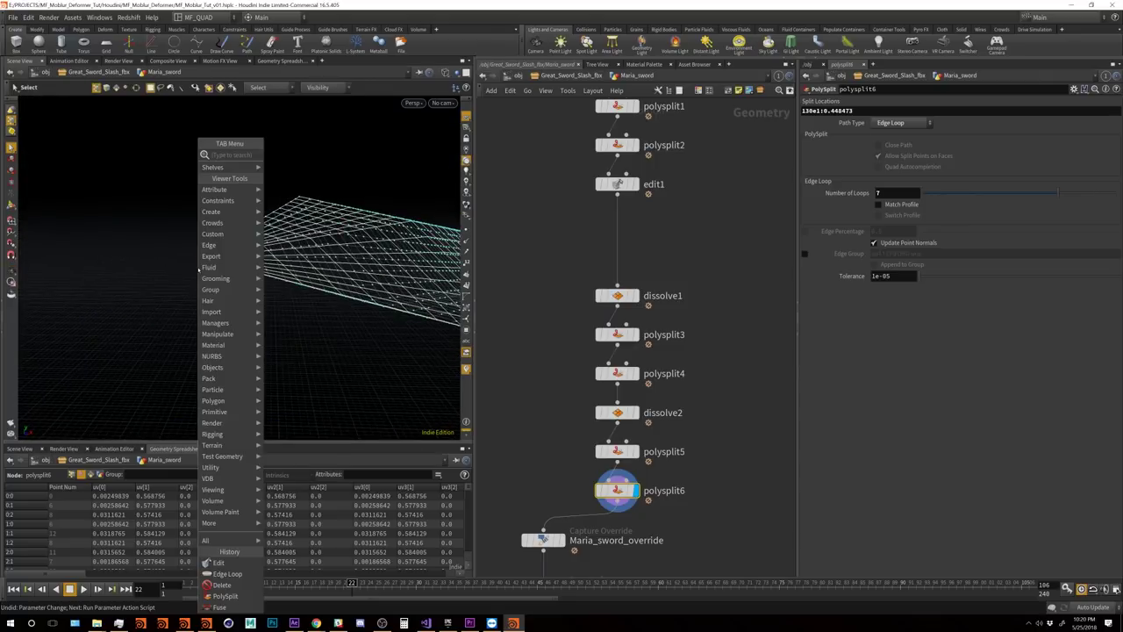
{"action": "type", "text": "fuse"}
{"action": "key", "text": "Return"}
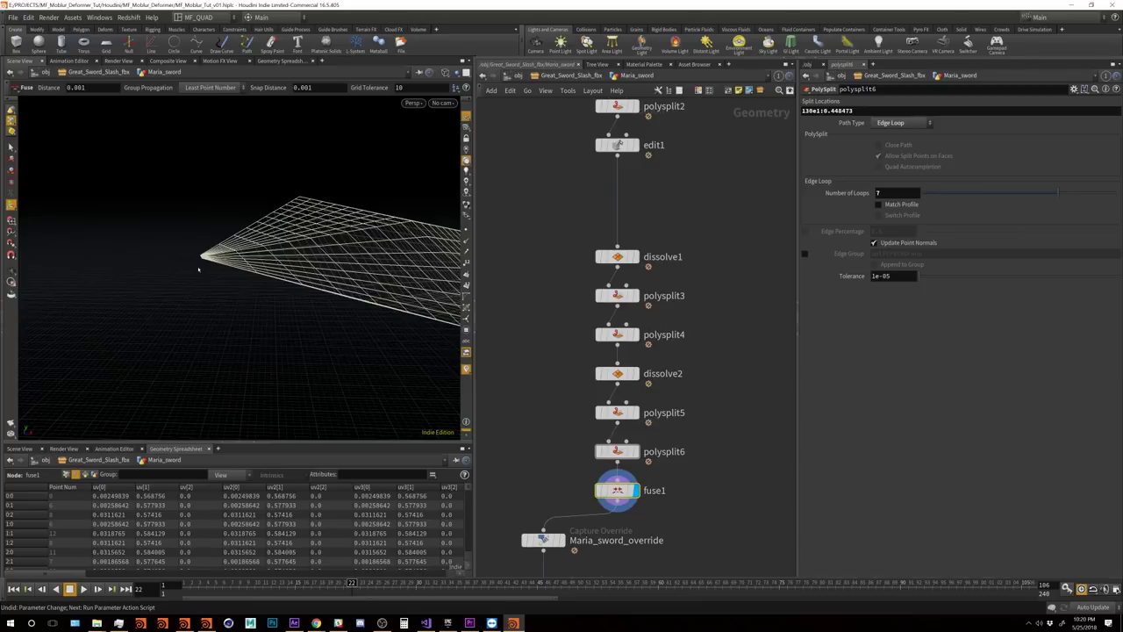
Step: Set the Fuse distance to 0.093087 to merge the tip points, and view the whole sword
{"action": "key", "text": "Escape"}
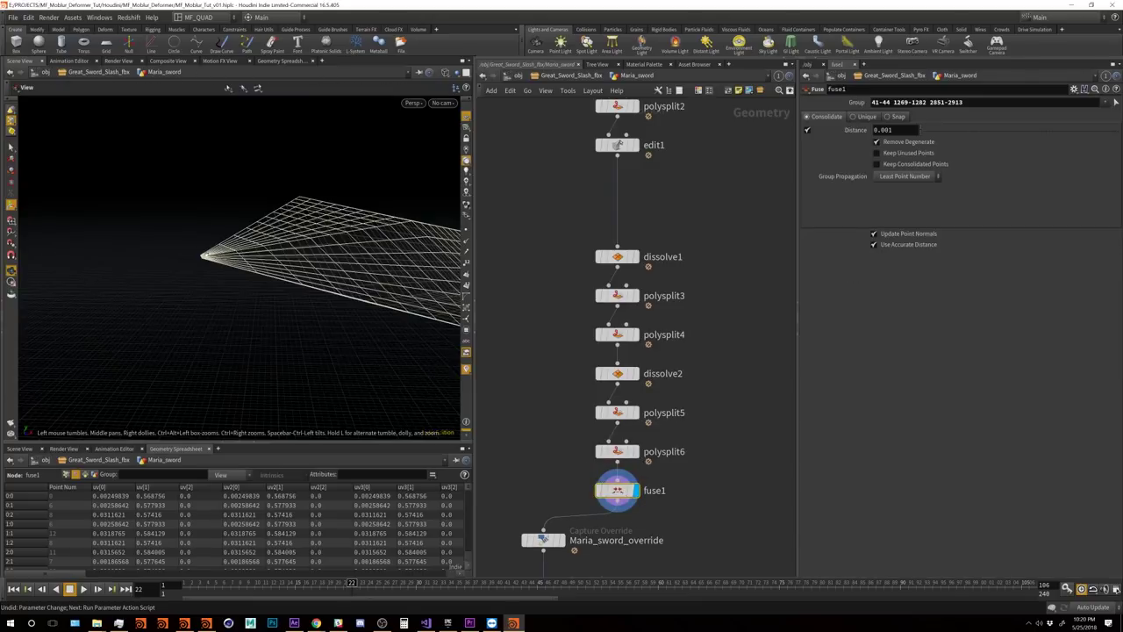
{"action": "left_click_drag", "start_coordinate": [220, 263], "coordinate": [176, 283]}
{"action": "key", "text": "Return"}
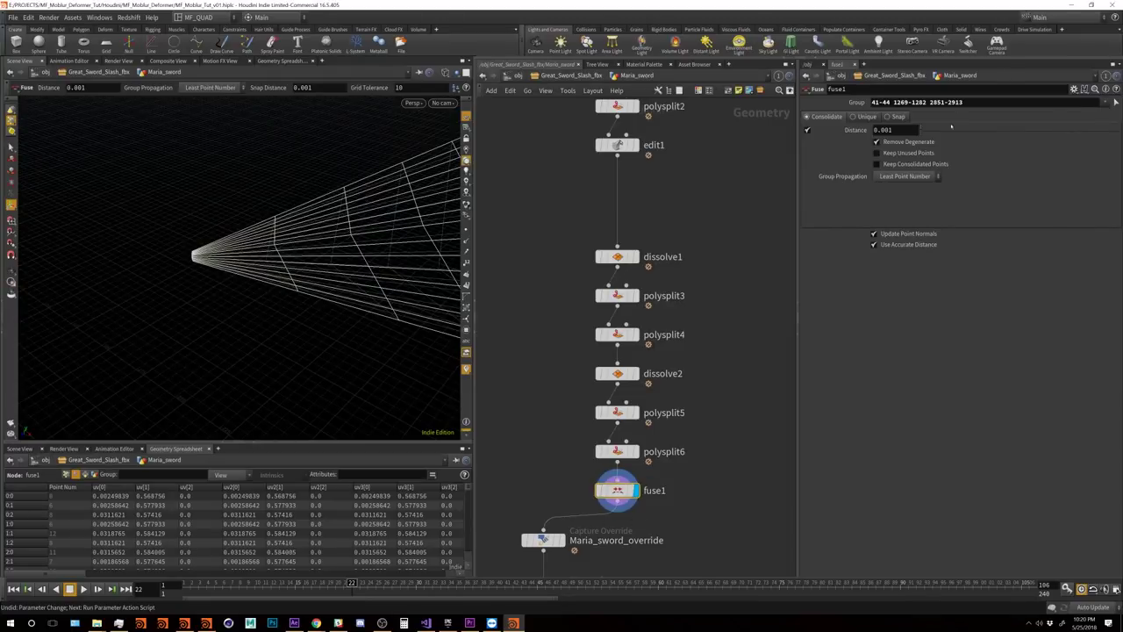
{"action": "left_click_drag", "start_coordinate": [922, 130], "coordinate": [984, 135]}
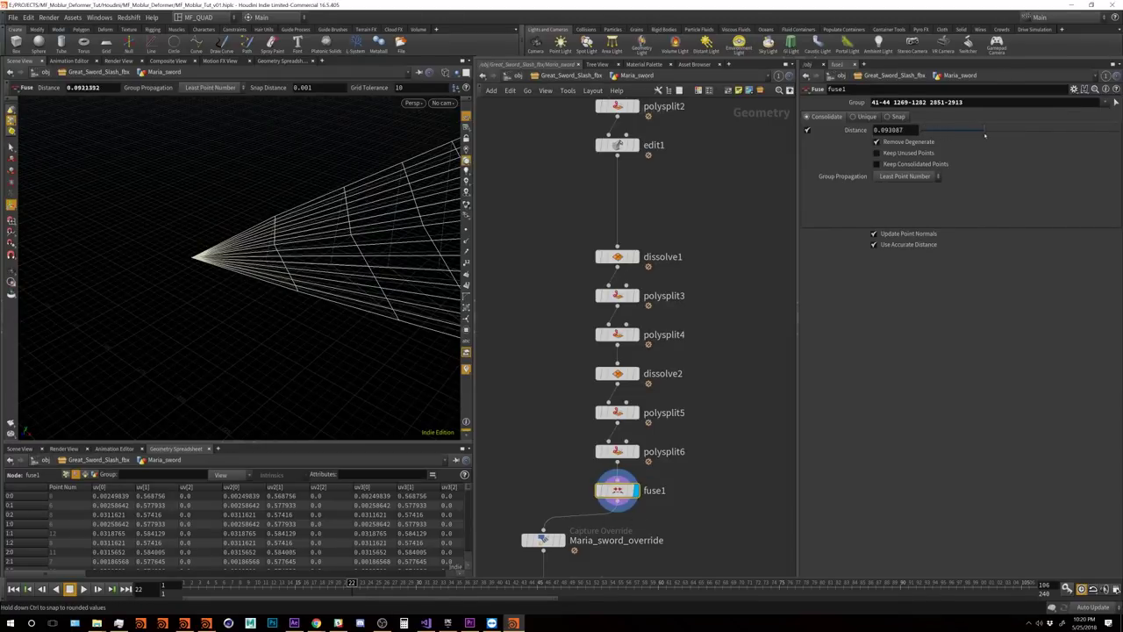
{"action": "left_click_drag", "start_coordinate": [263, 211], "coordinate": [263, 175]}
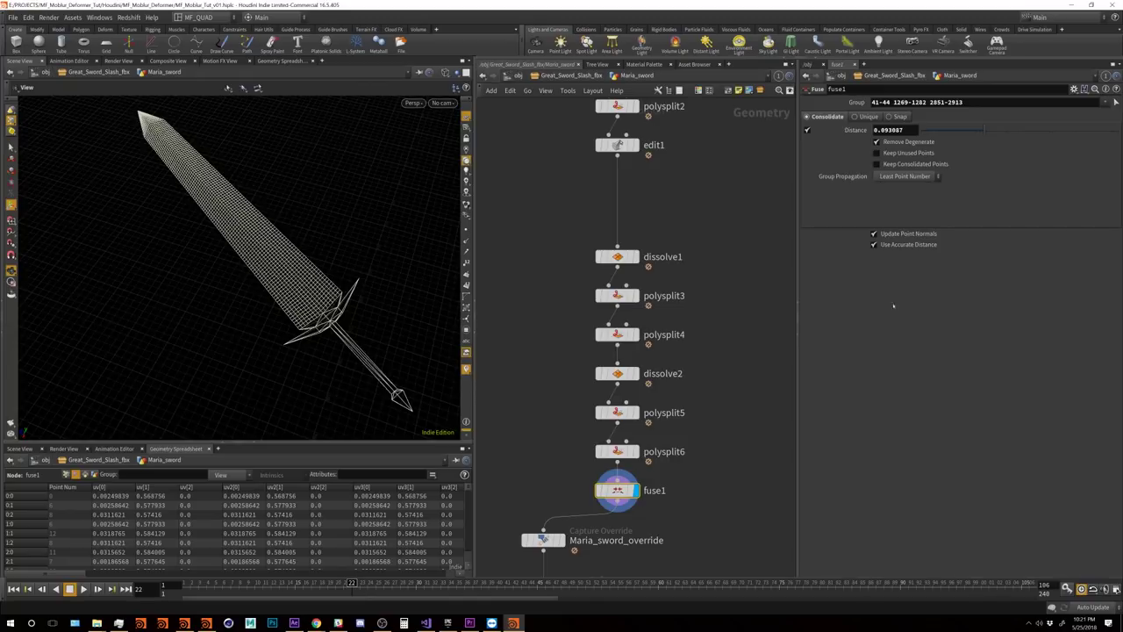
{"action": "key", "text": "Return"}
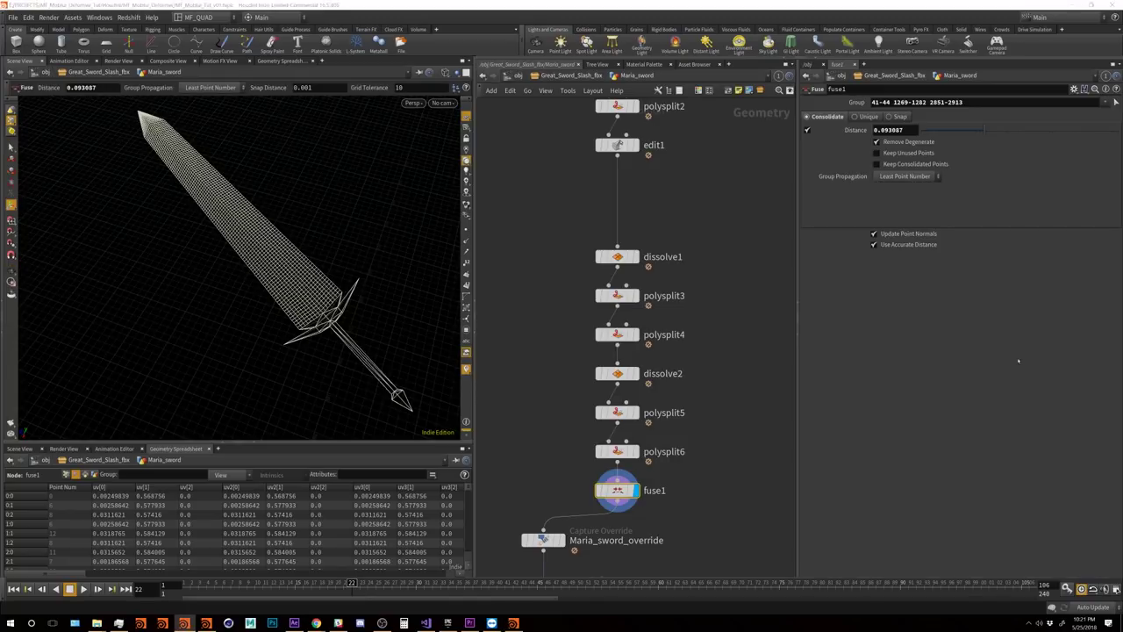
Step: Align the Maria_sword_override and Maria_sword_deform nodes beneath fuse1 and display the deformed sword from Maria_sword_deform
{"action": "middle_click_drag", "start_coordinate": [766, 463], "coordinate": [766, 318]}
{"action": "left_click_drag", "start_coordinate": [515, 372], "coordinate": [604, 497]}
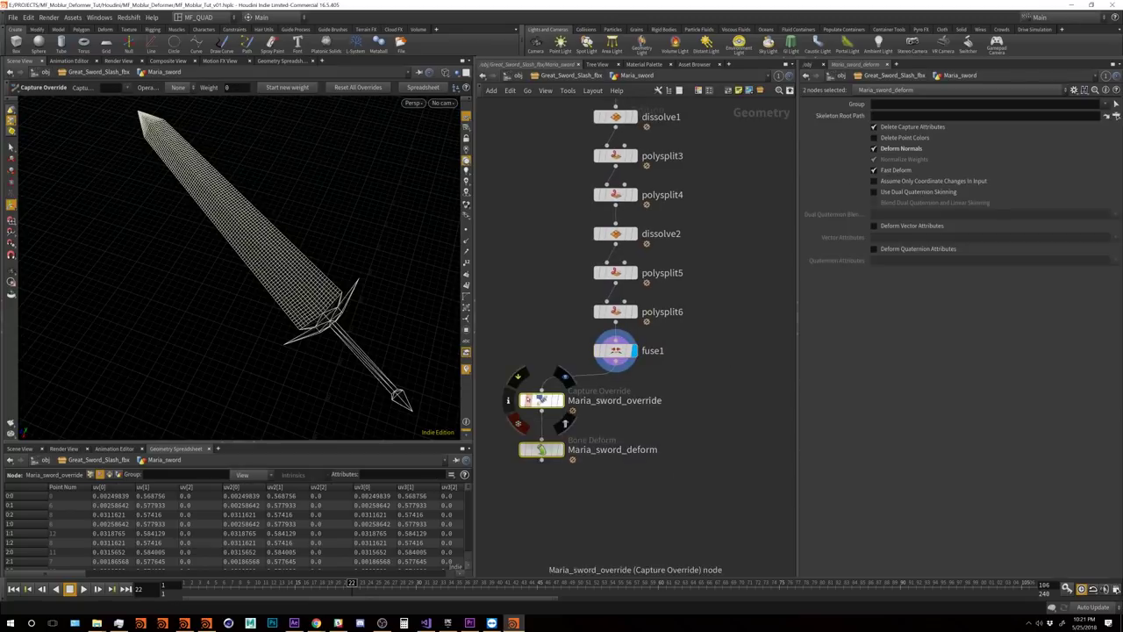
{"action": "left_click_drag", "start_coordinate": [537, 400], "coordinate": [620, 405]}
{"action": "left_click", "coordinate": [614, 449]}
{"action": "left_click", "coordinate": [632, 400]}
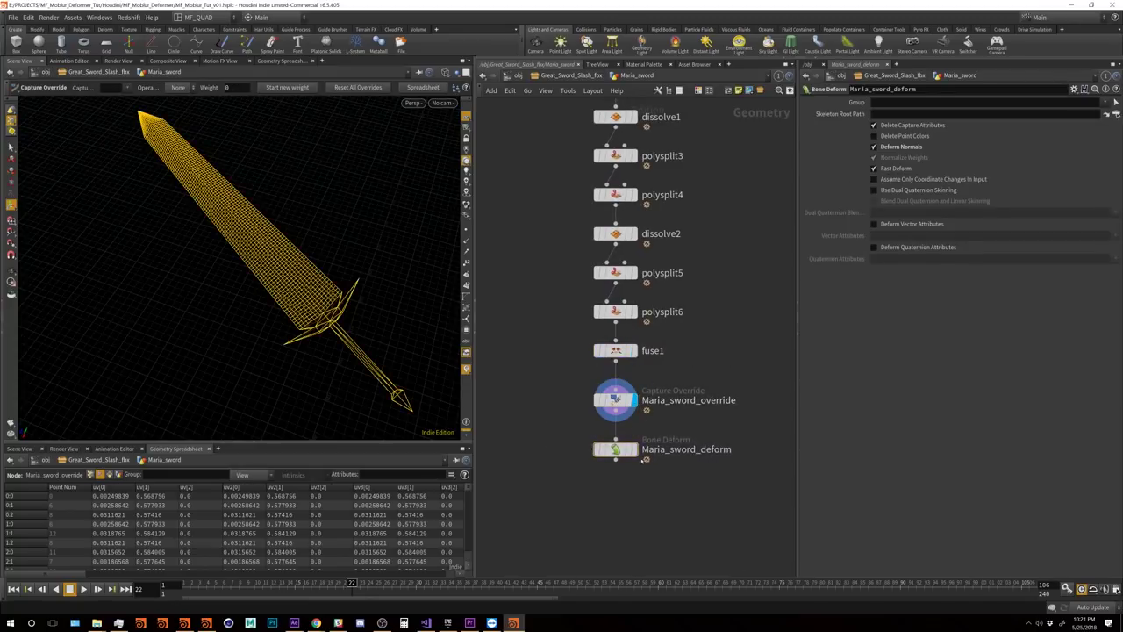
{"action": "left_click", "coordinate": [634, 449]}
{"action": "key", "text": "Escape"}
{"action": "left_click_drag", "start_coordinate": [176, 293], "coordinate": [254, 219]}
Step: Add a Null node directly below Maria_sword_deform
{"action": "key", "text": "Tab"}
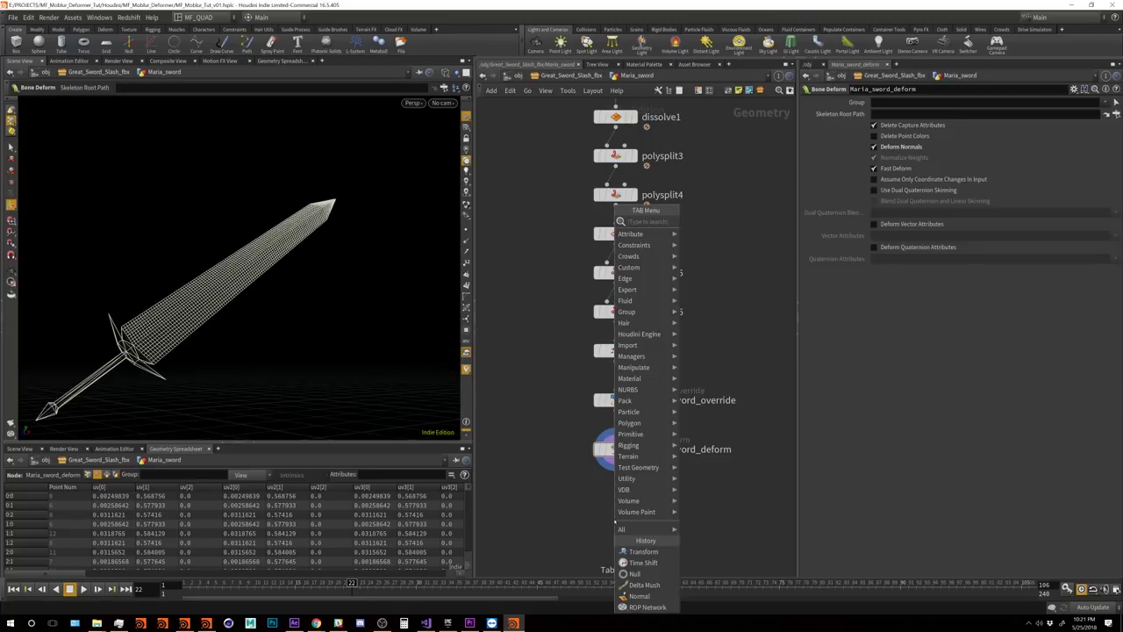
{"action": "type", "text": "null"}
{"action": "key", "text": "Return"}
{"action": "left_click", "coordinate": [614, 521]}
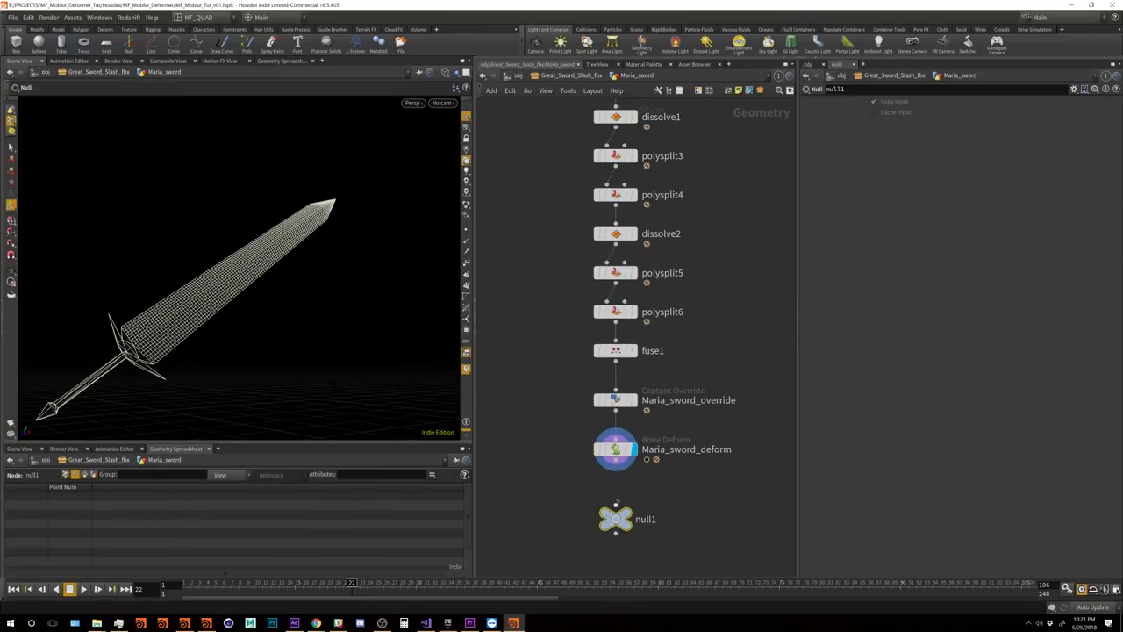
Step: Rename the null OUT_SWORD, with Maria_sword_deform as its input, and set it as the displayed node
{"action": "double_click", "coordinate": [643, 521]}
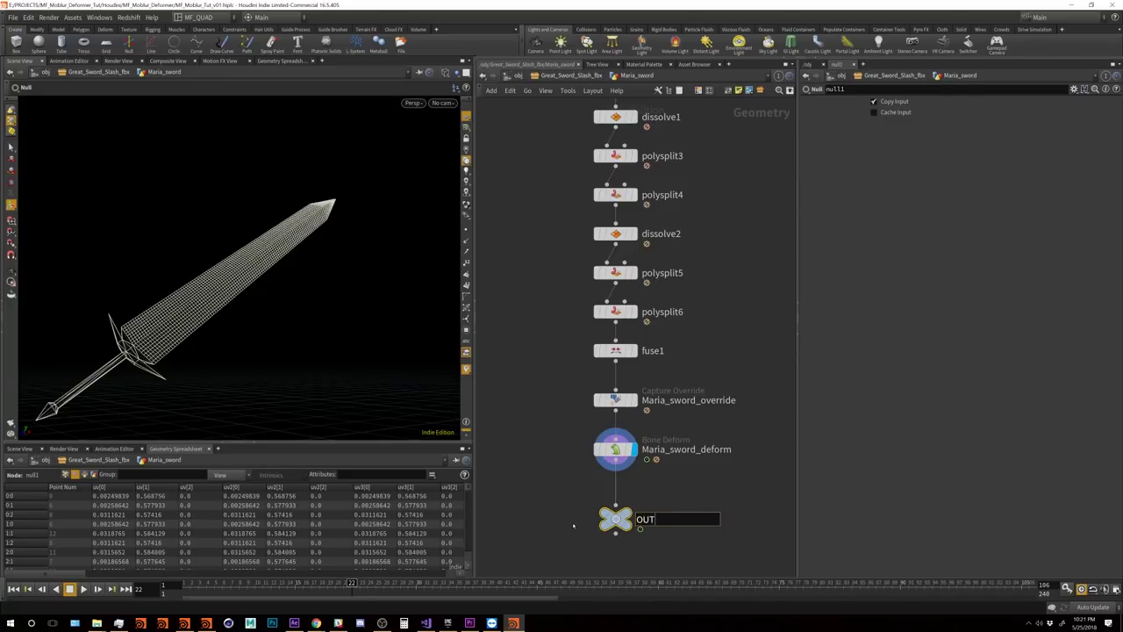
{"action": "type", "text": "OUT_SWORD"}
{"action": "key", "text": "Return"}
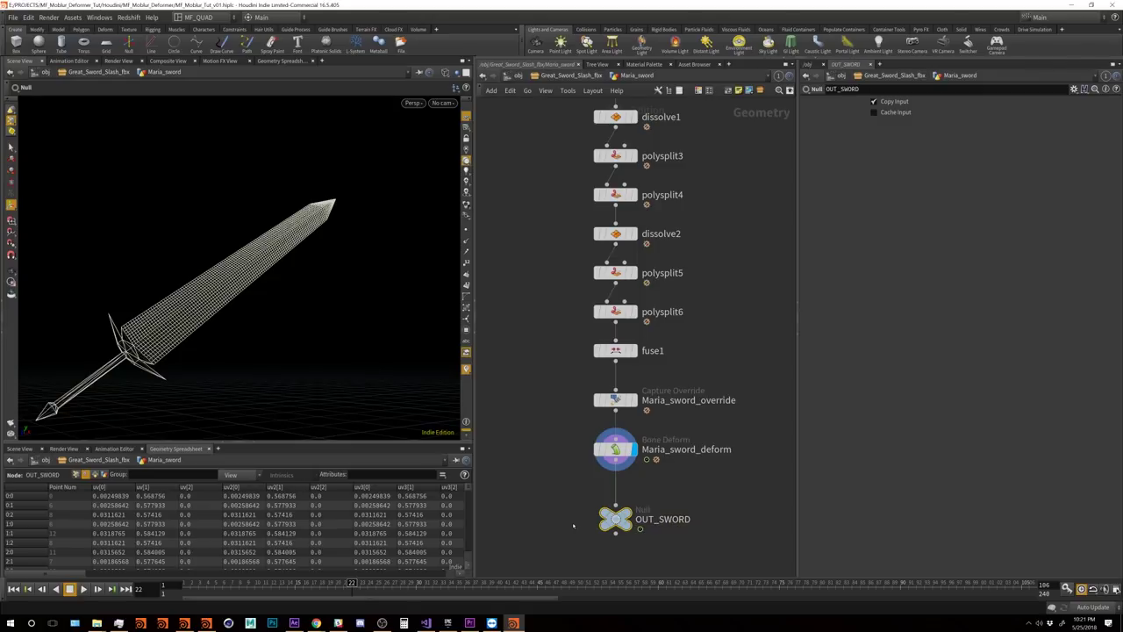
{"action": "mouse_move", "coordinate": [614, 518]}
{"action": "left_click", "coordinate": [638, 495]}
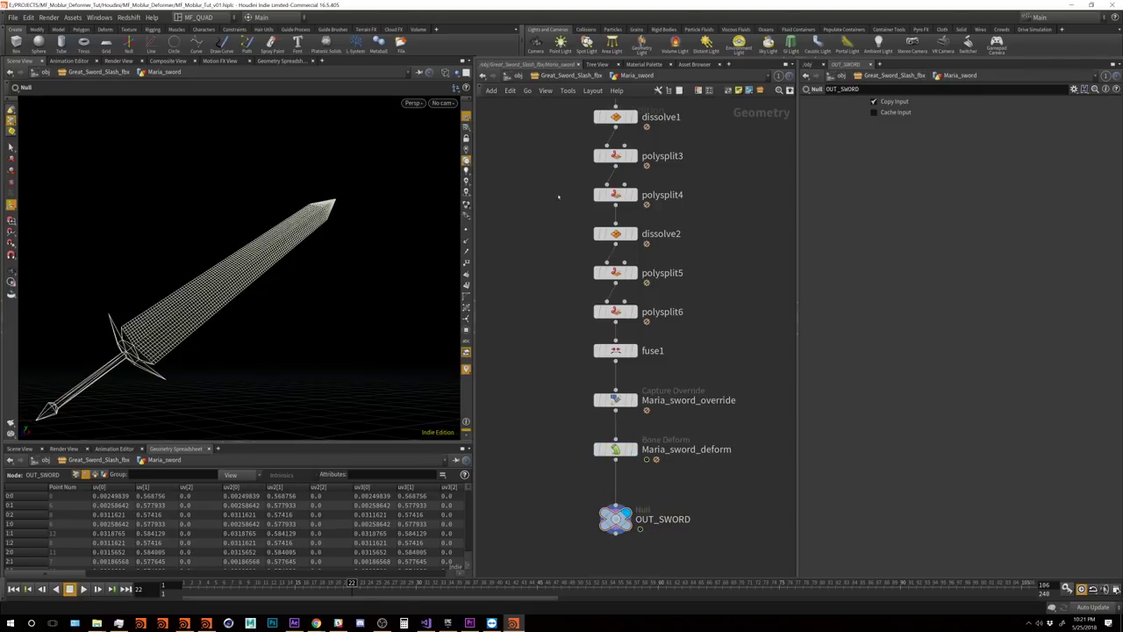
Step: Return to the object level and hide the Great_Sword_Slash_fbx subnetwork
{"action": "left_click", "coordinate": [543, 77]}
{"action": "key", "text": "u"}
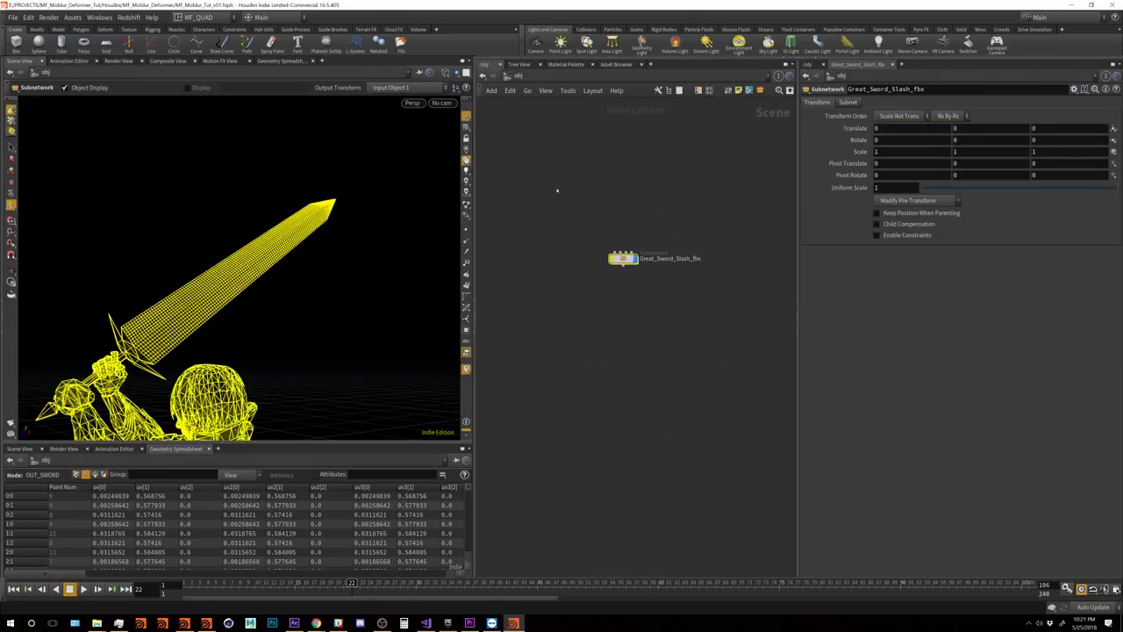
{"action": "left_click", "coordinate": [636, 245]}
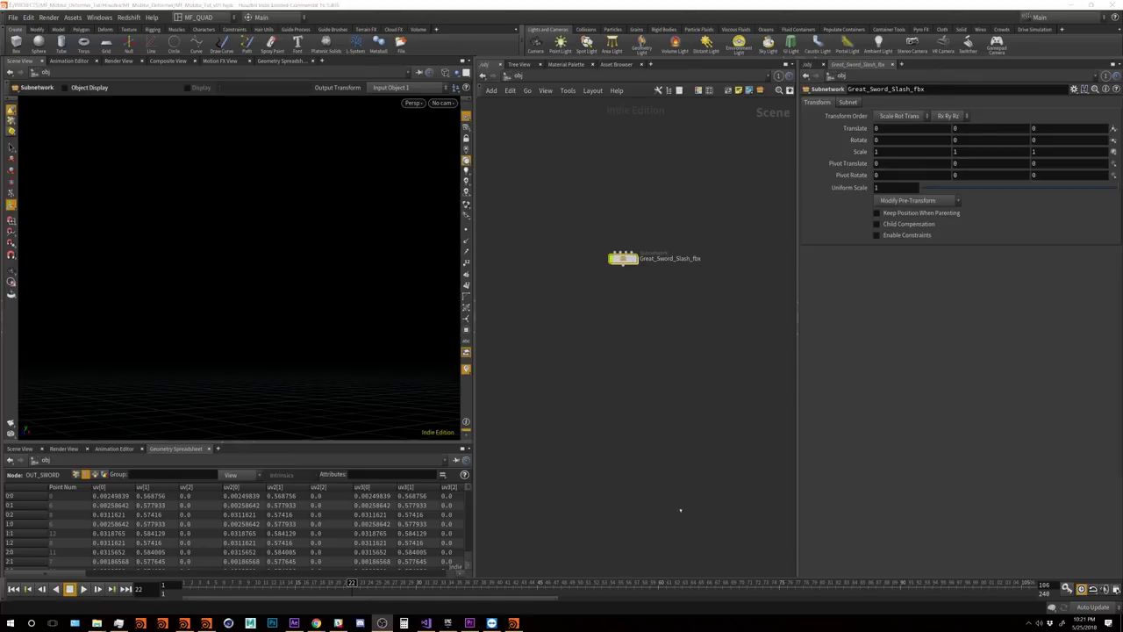
Step: Add a Geometry object named moblur_deformer and delete the default File node inside it
{"action": "key", "text": "Tab"}
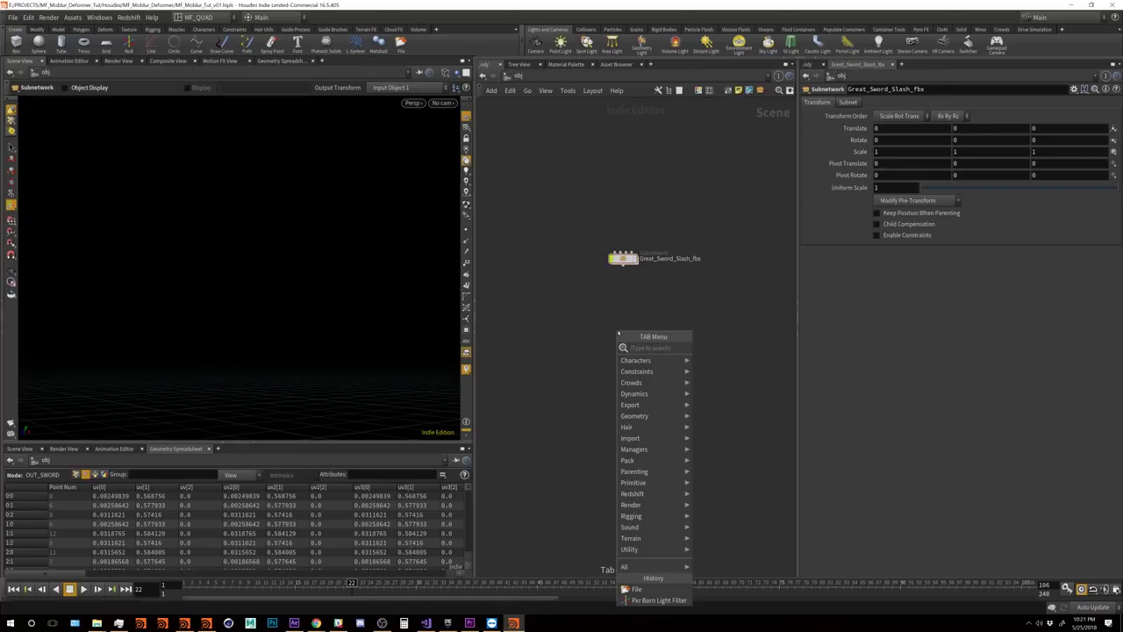
{"action": "type", "text": "geo"}
{"action": "key", "text": "Return"}
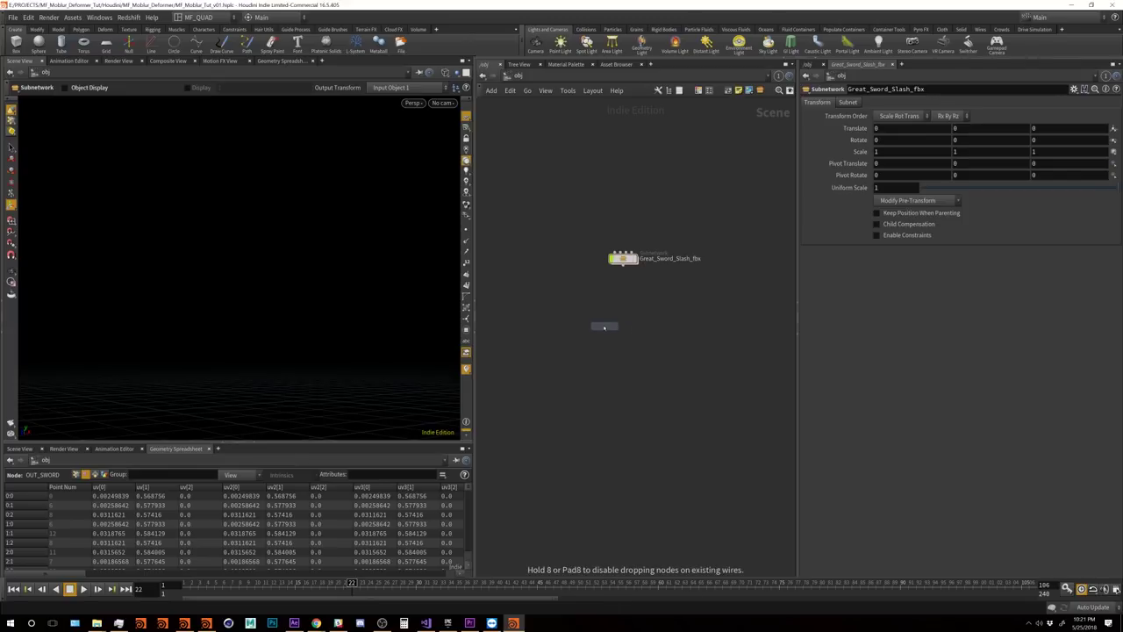
{"action": "left_click", "coordinate": [622, 312]}
{"action": "double_click", "coordinate": [650, 311]}
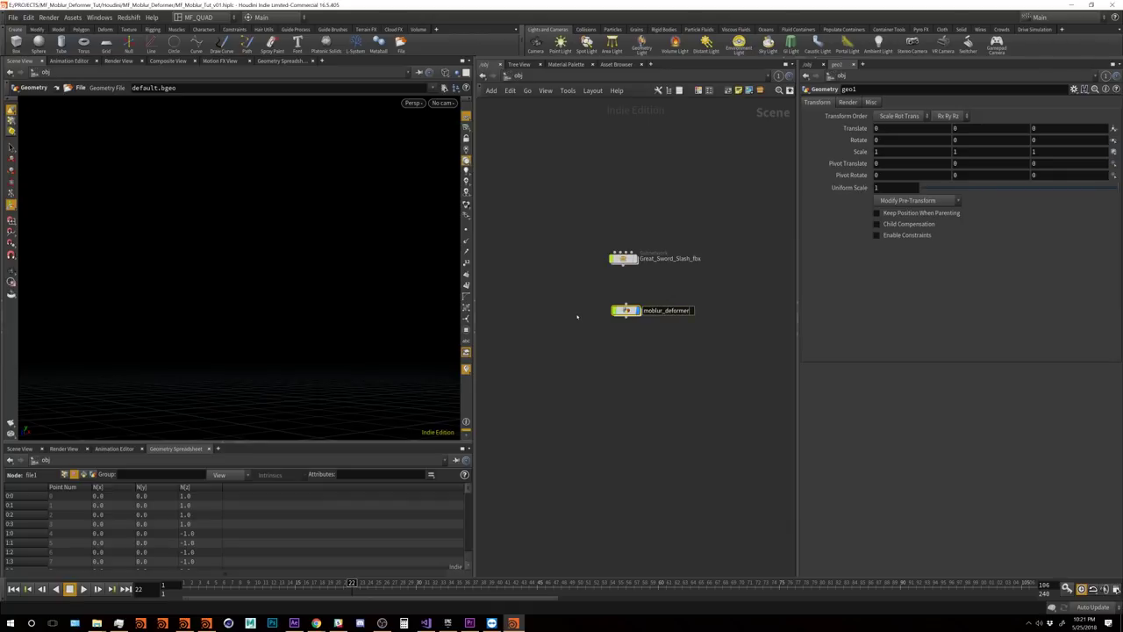
{"action": "key", "text": "Return"}
{"action": "double_click", "coordinate": [626, 309]}
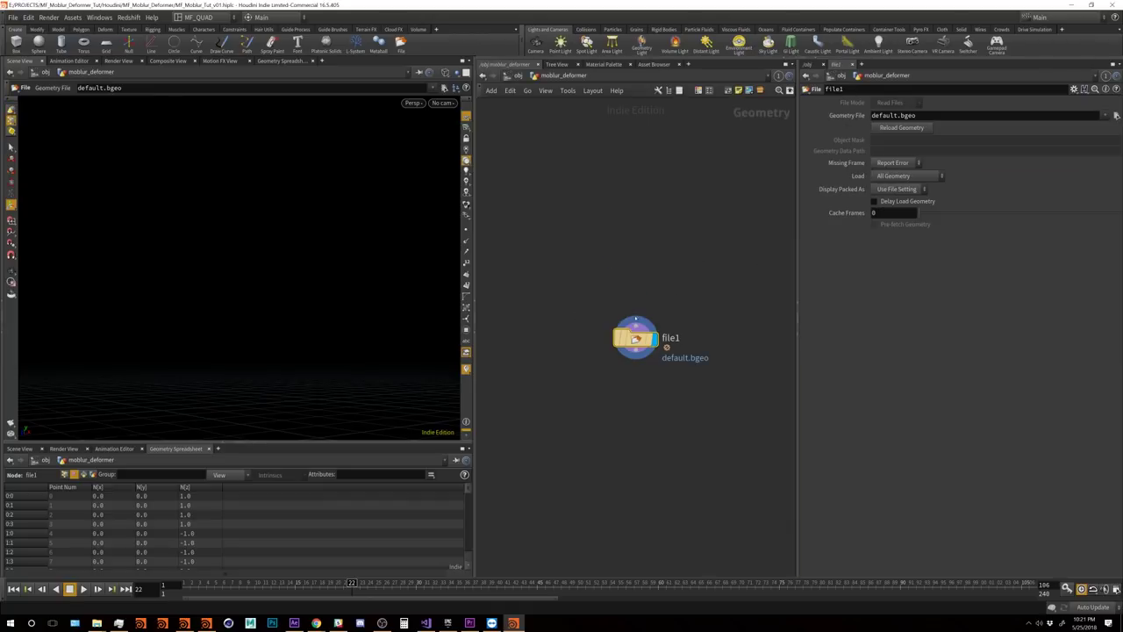
{"action": "key", "text": "Delete"}
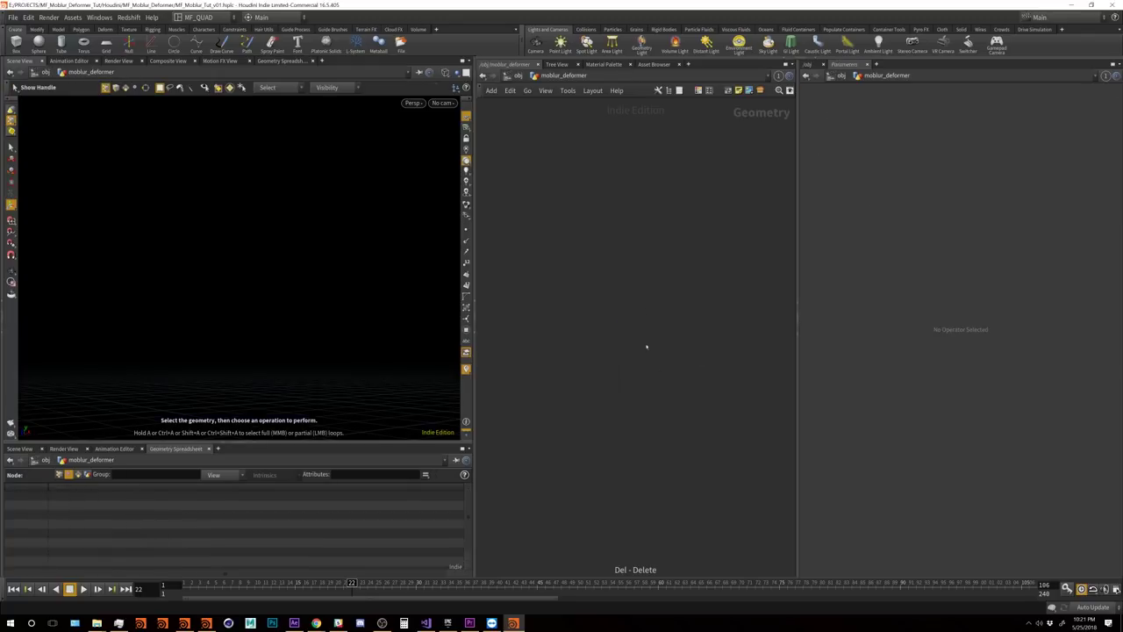
{"action": "key", "text": "Tab"}
{"action": "type", "text": "box"}
{"action": "key", "text": "Return"}
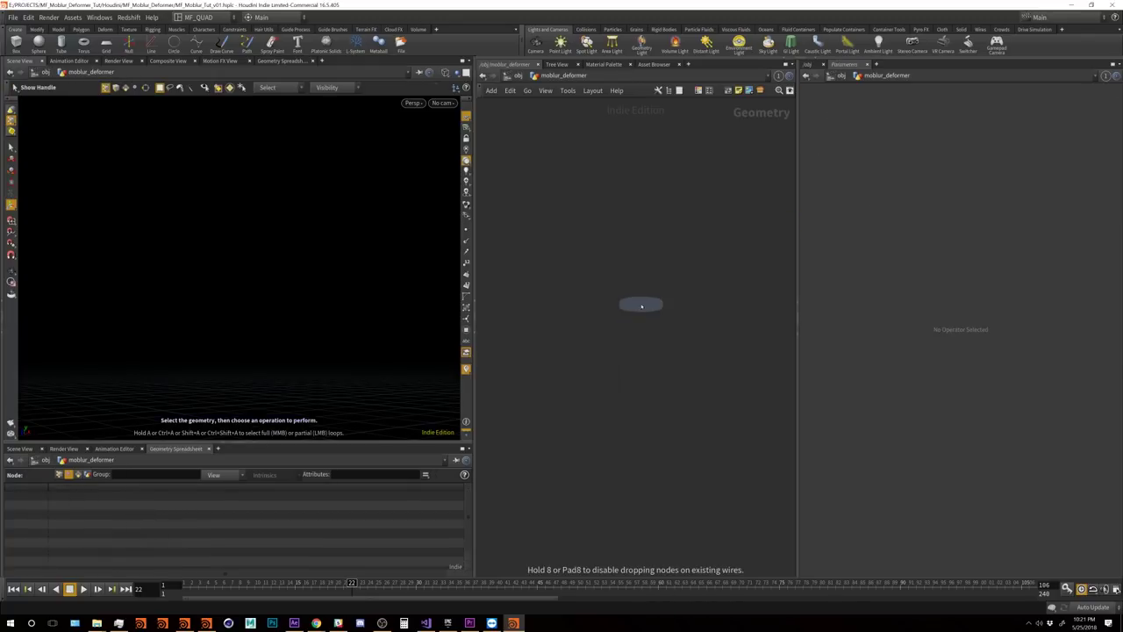
{"action": "key", "text": "Escape"}
Step: Add an Object Merge node inside moblur_deformer
{"action": "key", "text": "Tab"}
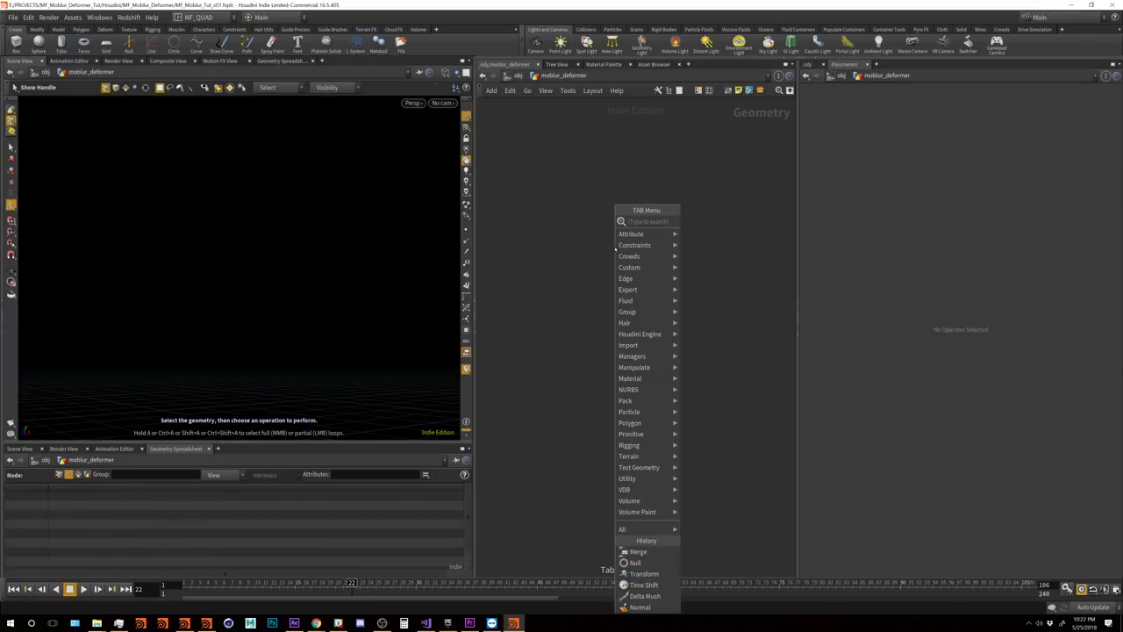
{"action": "type", "text": "grid"}
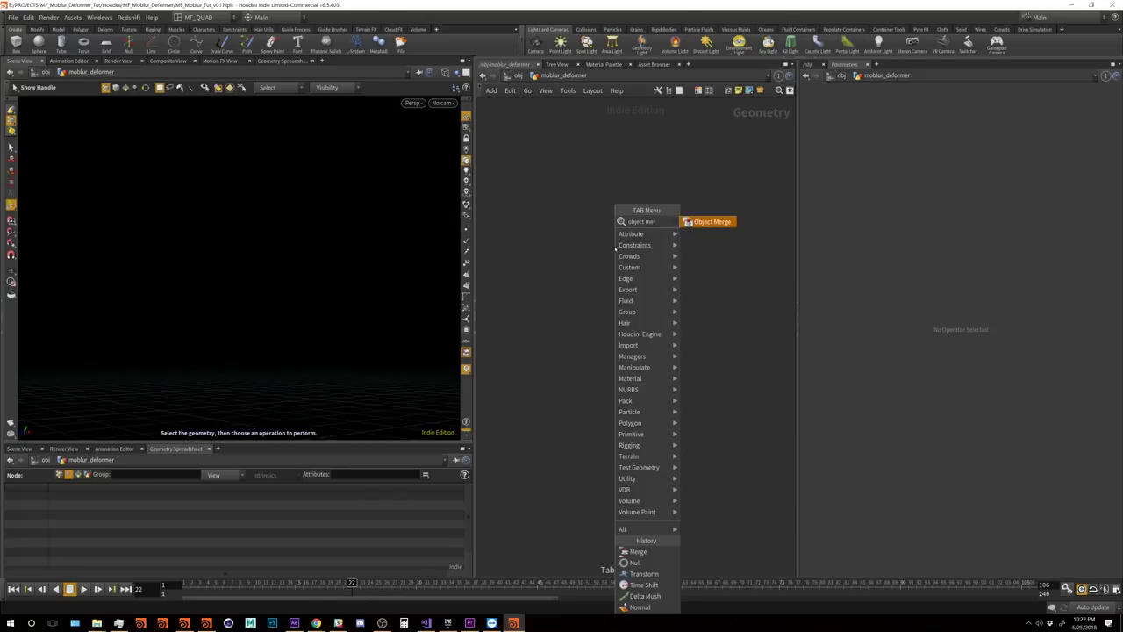
{"action": "key", "text": "Return"}
{"action": "left_click", "coordinate": [615, 249]}
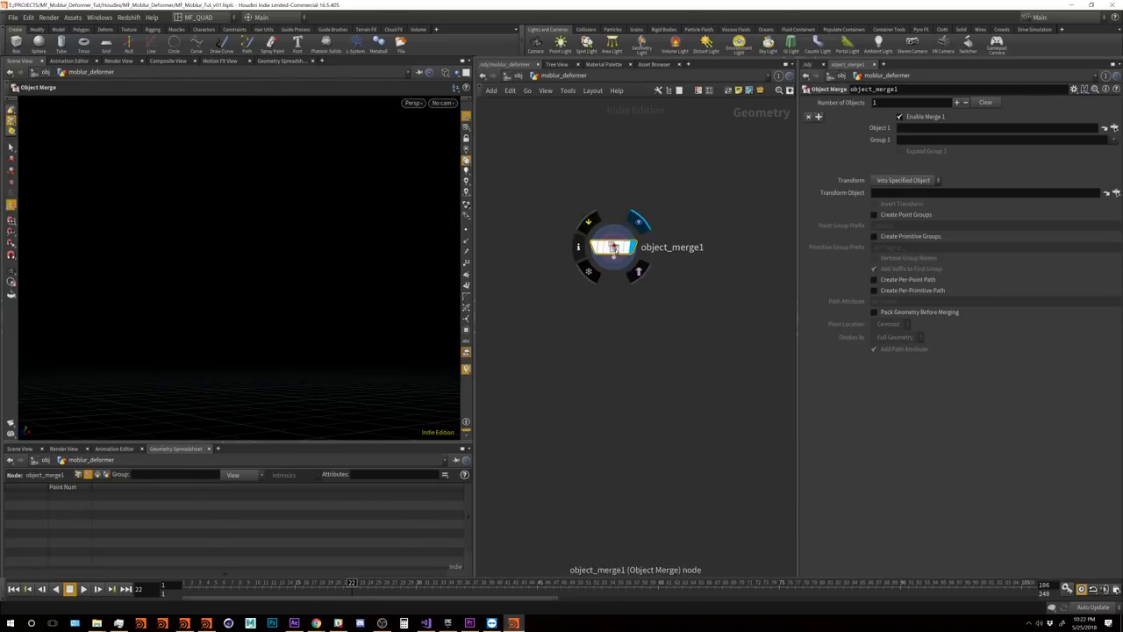
Step: Set the Object Merge's Object 1 to the character body Maria_J_J_Ong in Great_Sword_Slash_fbx
{"action": "left_click", "coordinate": [1113, 127]}
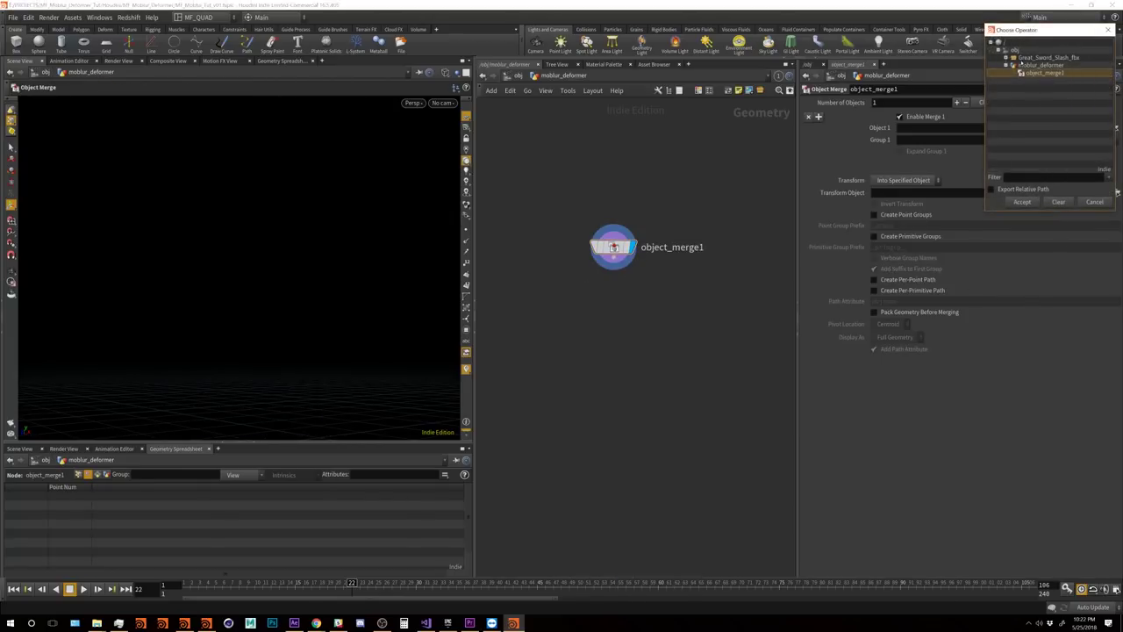
{"action": "left_click", "coordinate": [1007, 57]}
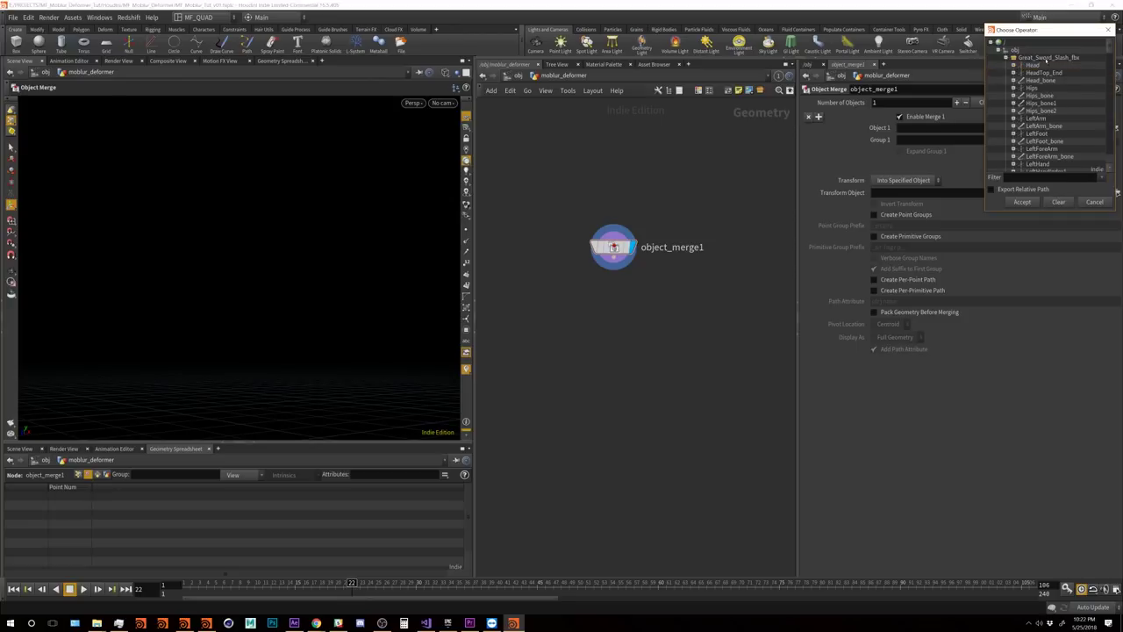
{"action": "left_click", "coordinate": [1047, 58]}
{"action": "scroll", "coordinate": [1048, 106], "scroll_direction": "down", "scroll_amount": 10}
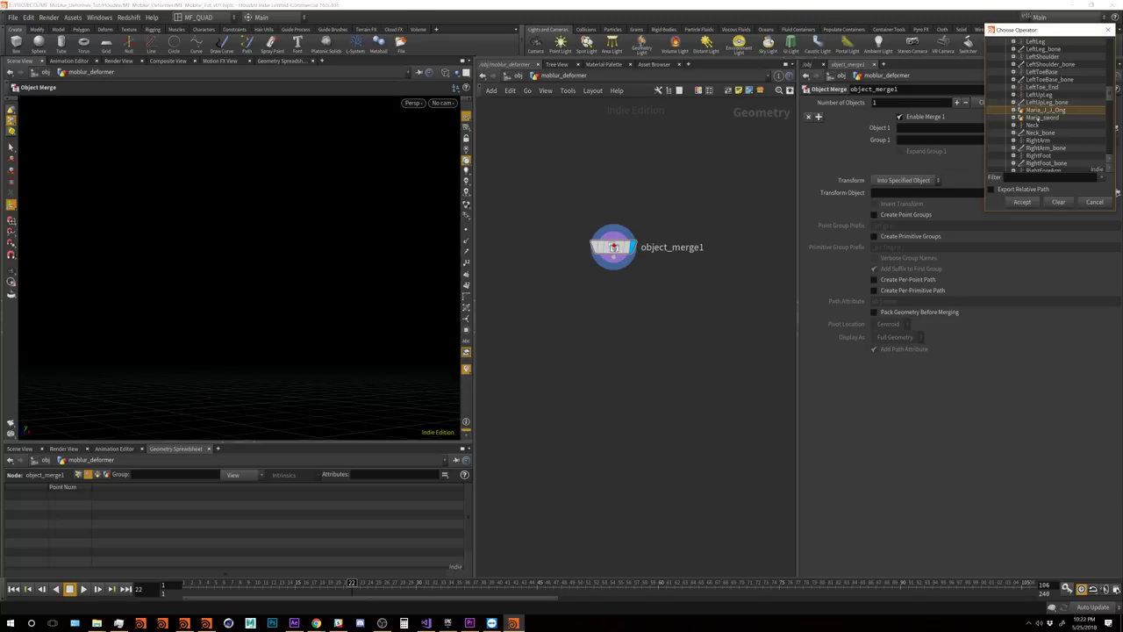
{"action": "left_click", "coordinate": [1039, 118]}
{"action": "left_click", "coordinate": [1014, 110]}
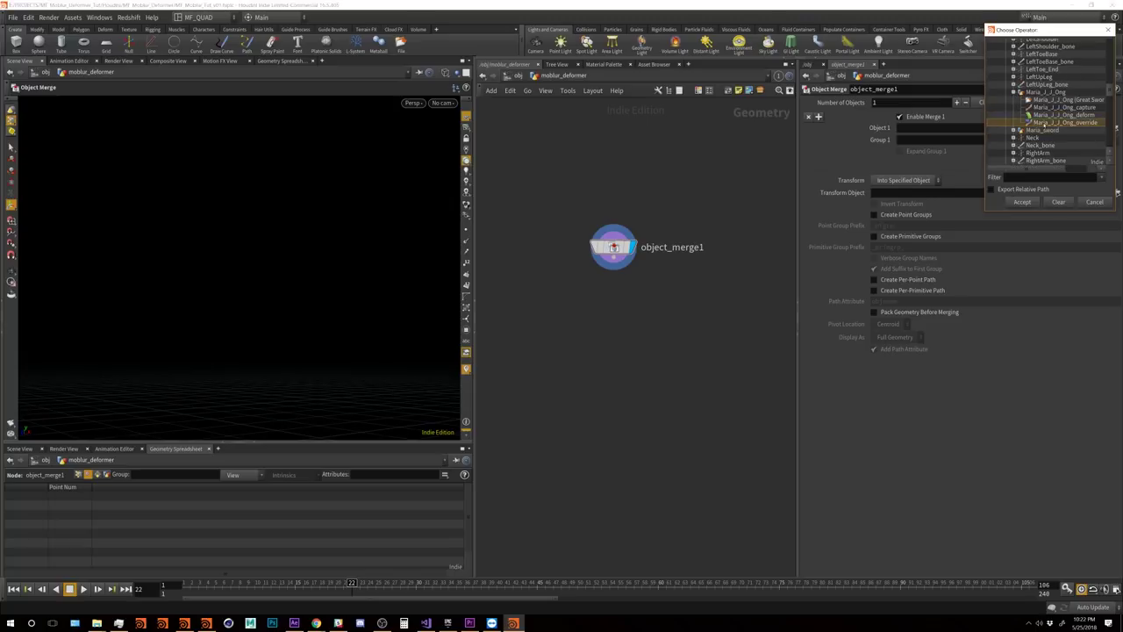
{"action": "left_click", "coordinate": [1049, 115]}
{"action": "left_click", "coordinate": [1058, 92]}
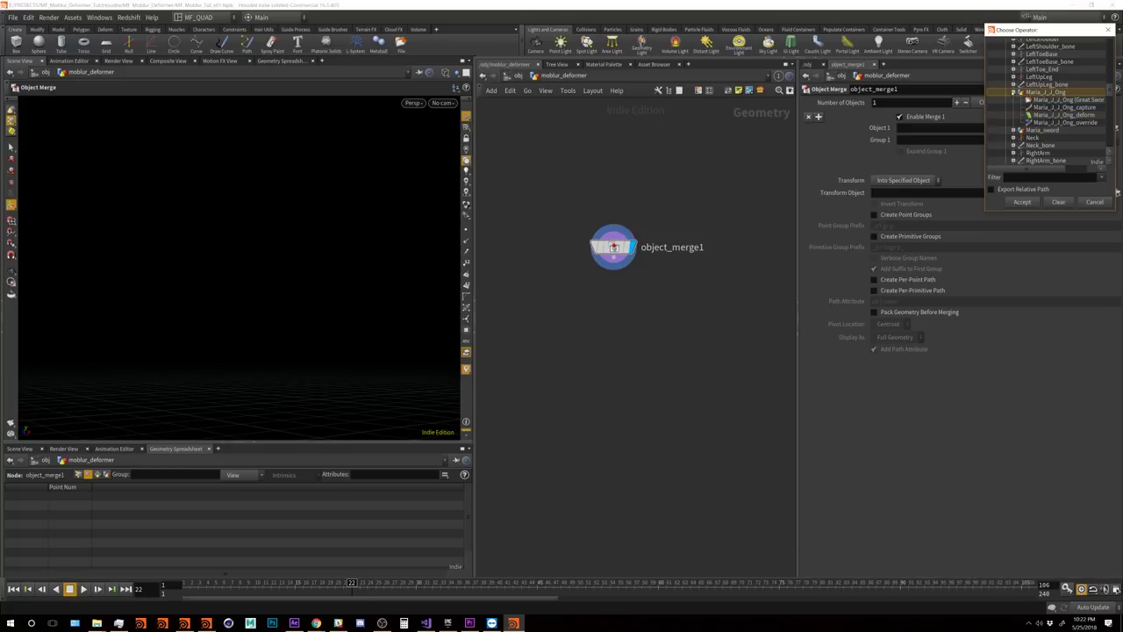
{"action": "key", "text": "Left"}
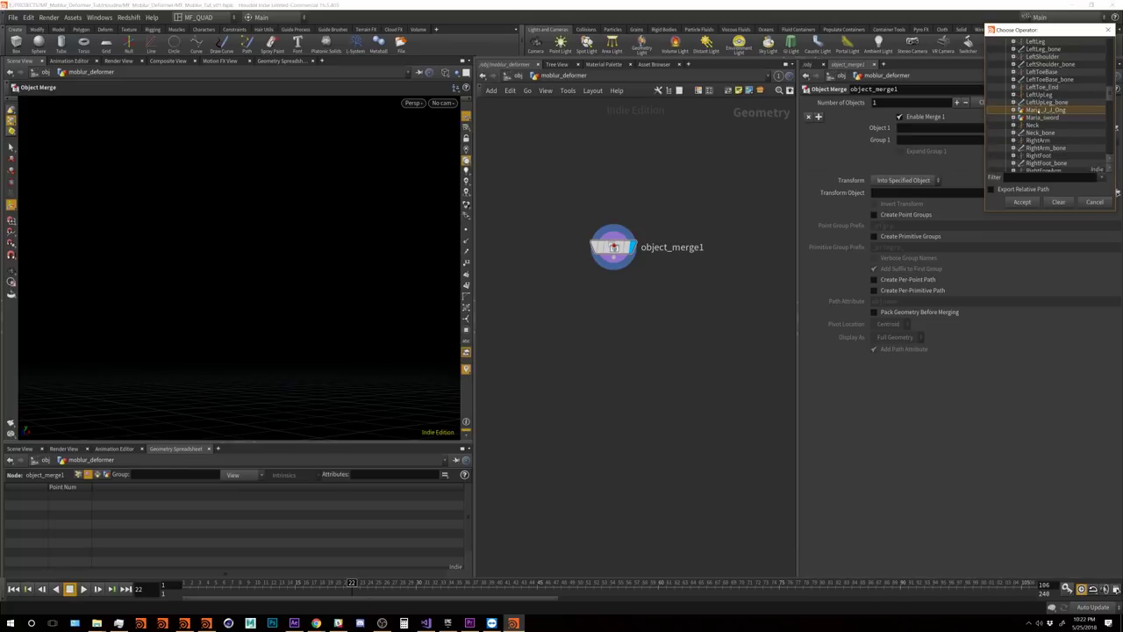
{"action": "left_click", "coordinate": [1022, 203]}
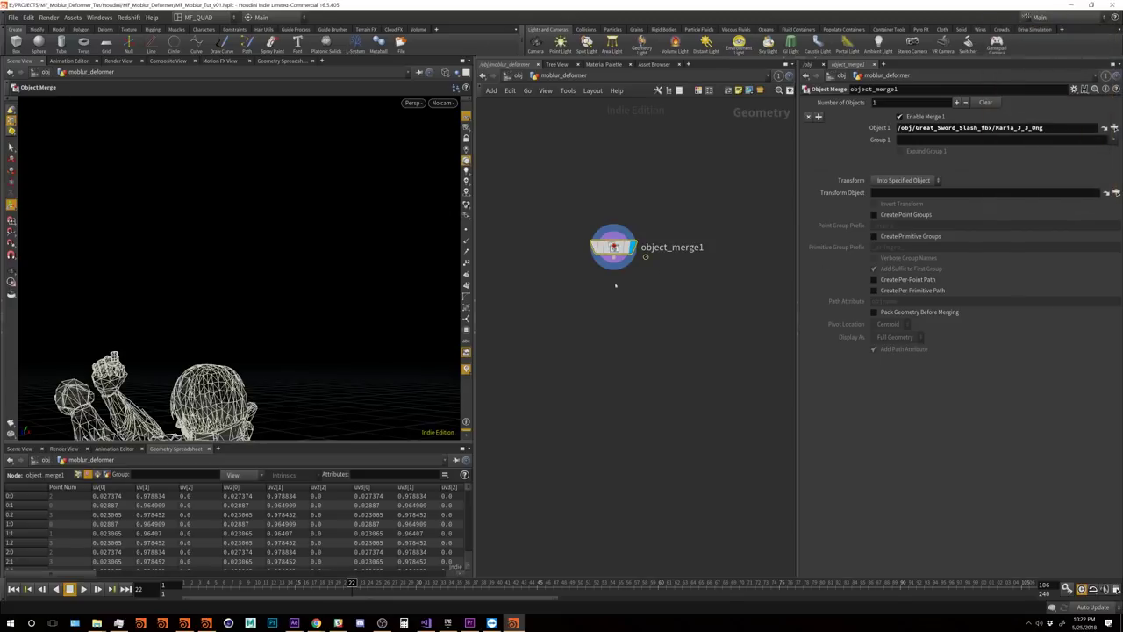
Step: Duplicate the Object Merge node and set the copy's Object 1 to /obj/Great_Sword_Slash_fbx/Maria_sword/OUT_SWORD
{"action": "left_click_drag", "start_coordinate": [614, 247], "coordinate": [737, 247], "text": "alt"}
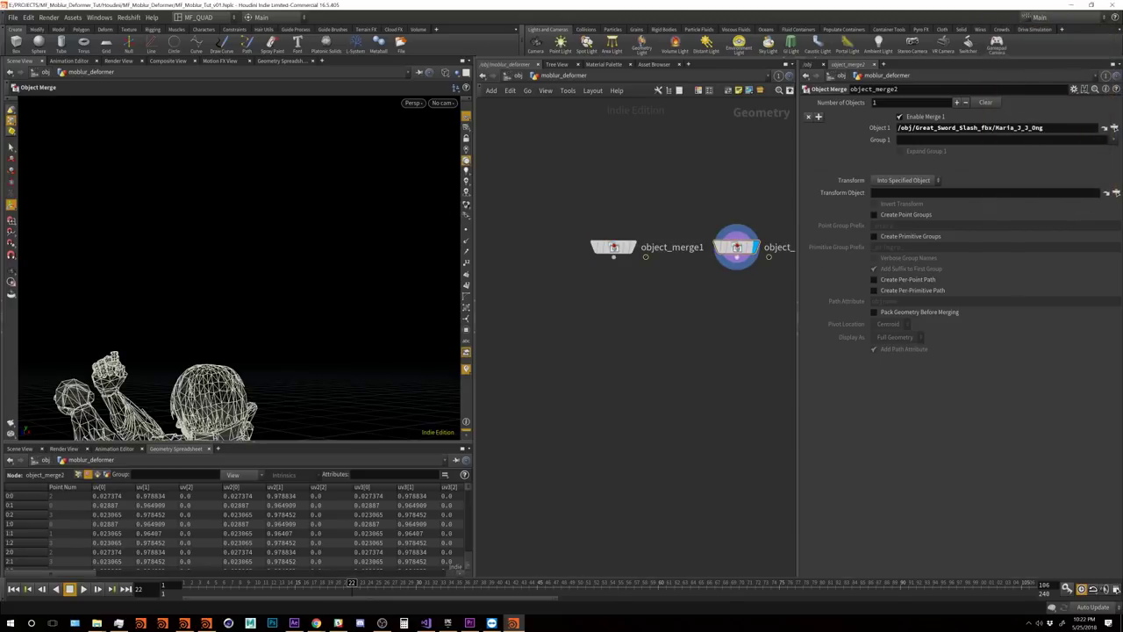
{"action": "middle_click_drag", "start_coordinate": [667, 307], "coordinate": [619, 305]}
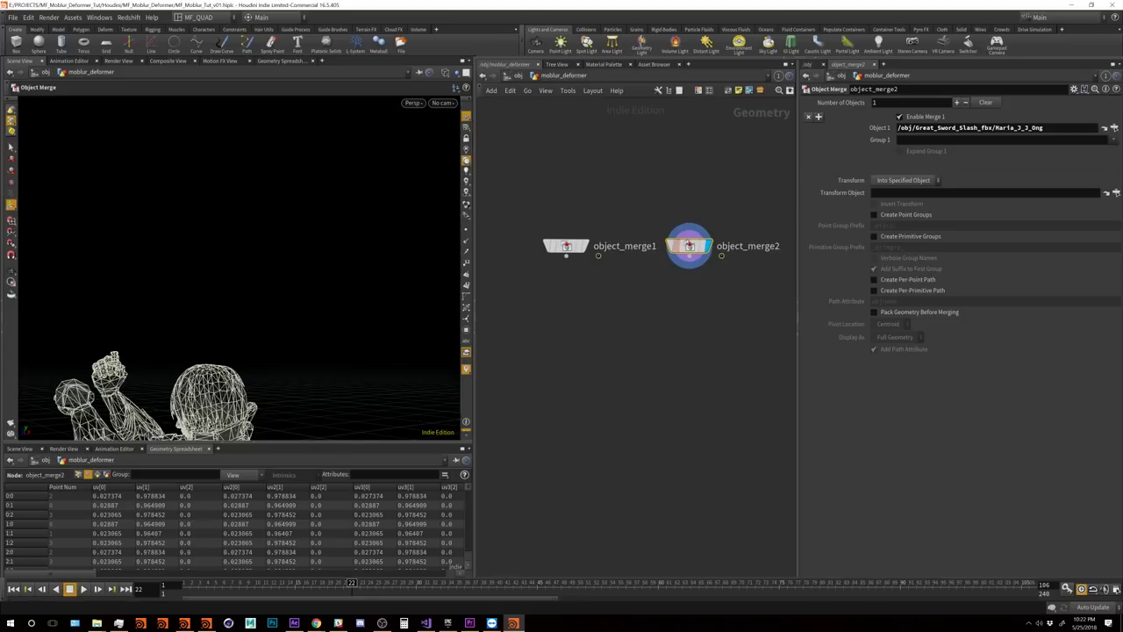
{"action": "left_click", "coordinate": [1113, 128]}
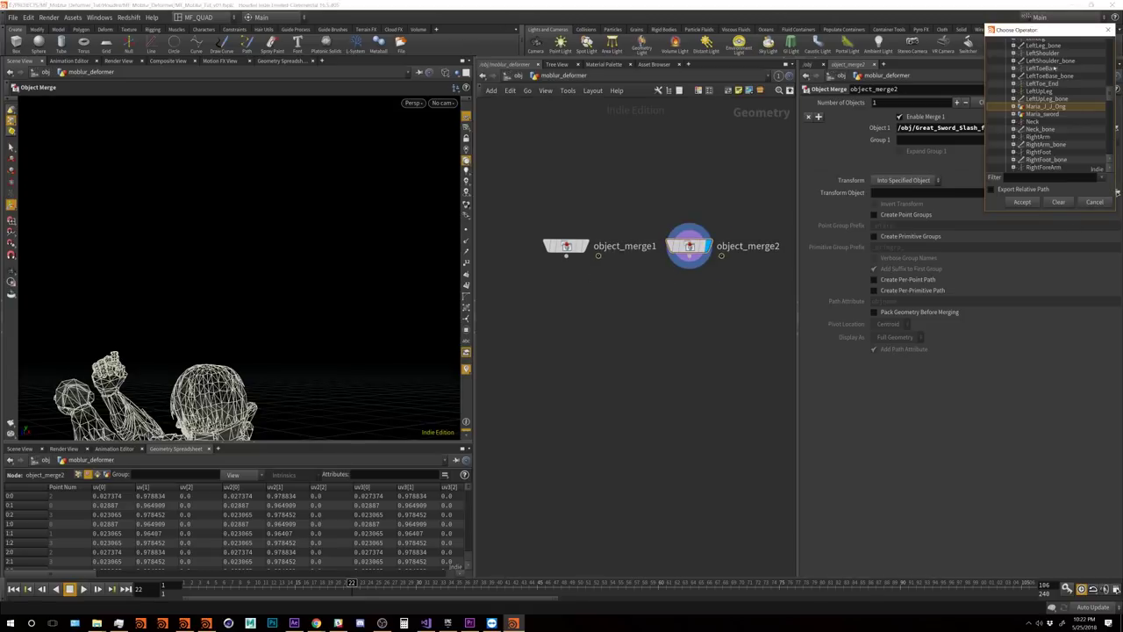
{"action": "double_click", "coordinate": [1035, 115]}
{"action": "scroll", "coordinate": [1044, 114], "scroll_direction": "down", "scroll_amount": 2}
{"action": "left_click", "coordinate": [1053, 94]}
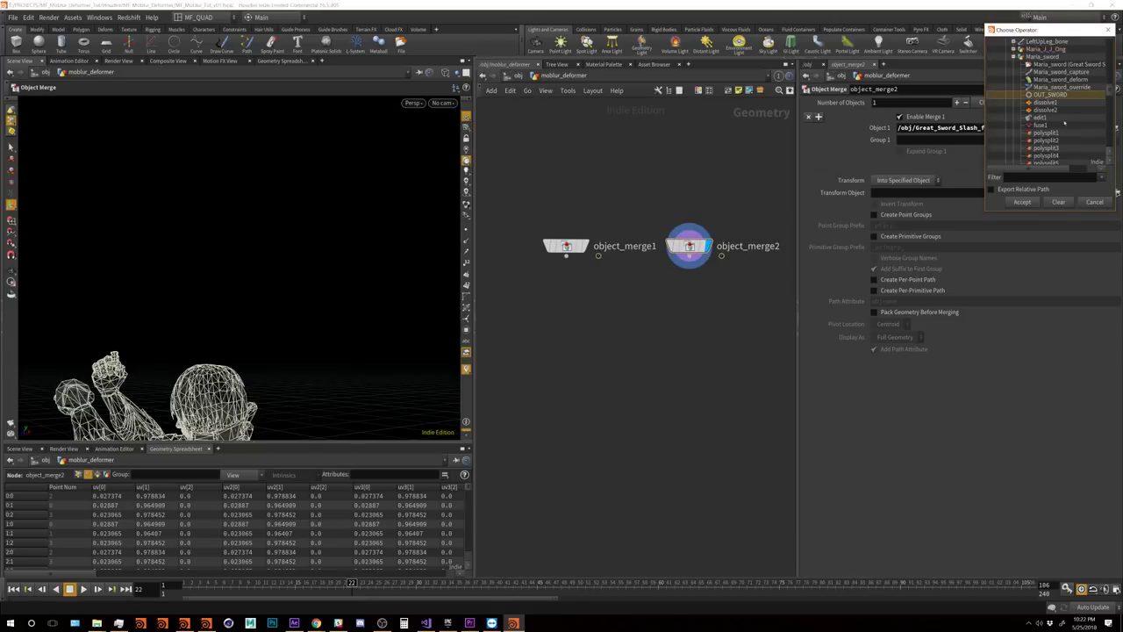
{"action": "left_click", "coordinate": [1022, 202]}
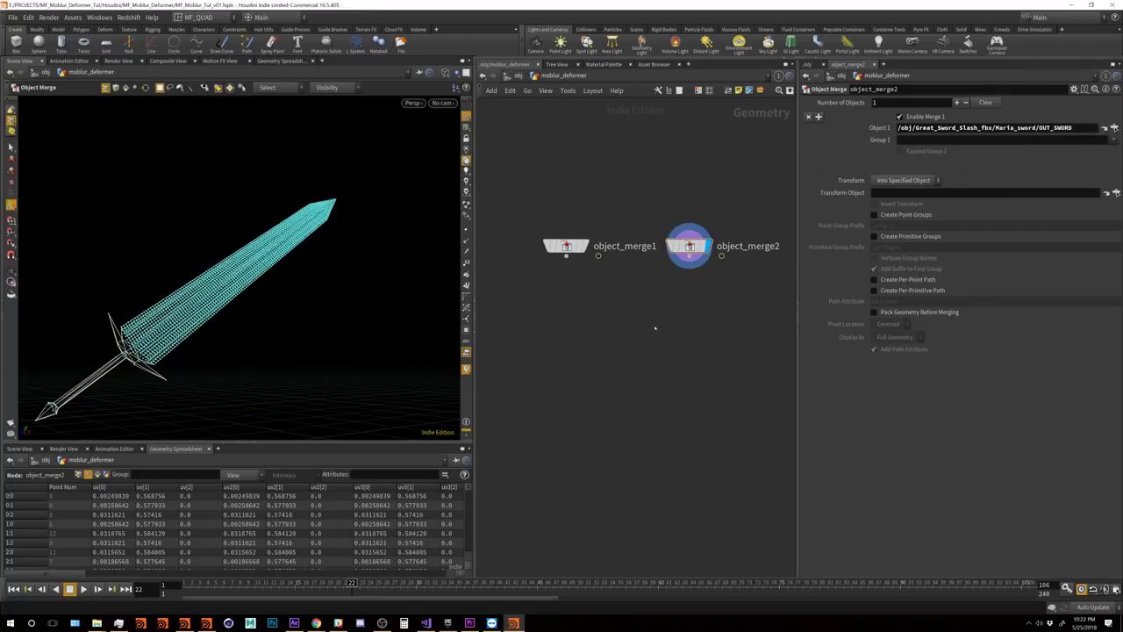
Step: Set the Transform of both Object Merge nodes to Into This Object
{"action": "left_click_drag", "start_coordinate": [531, 145], "coordinate": [751, 351]}
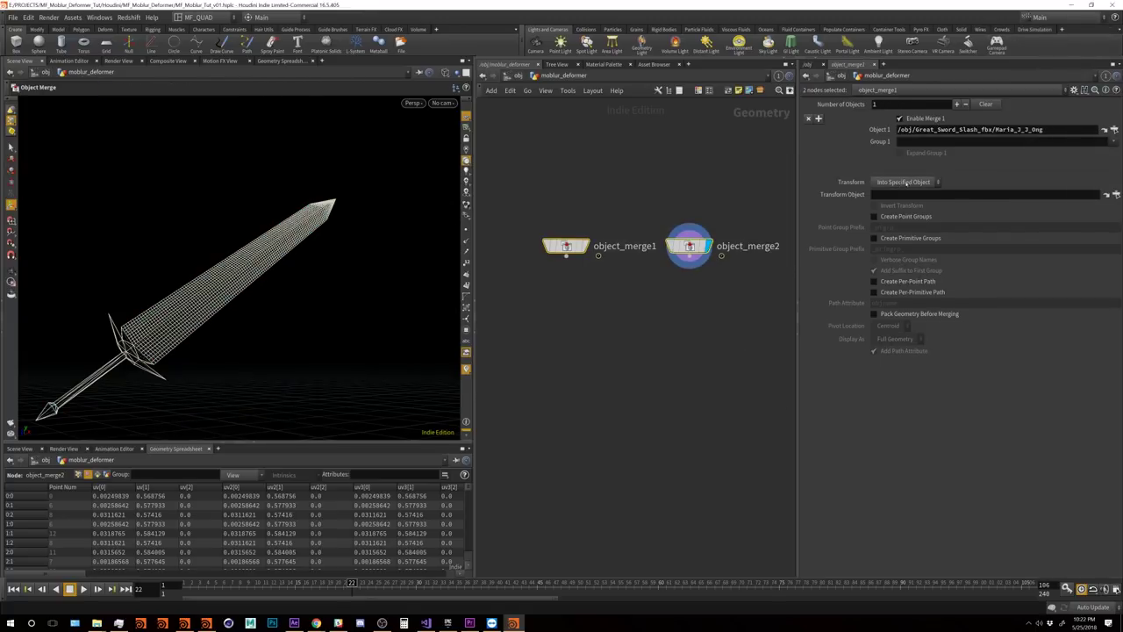
{"action": "left_click", "coordinate": [907, 182]}
{"action": "left_click", "coordinate": [904, 204]}
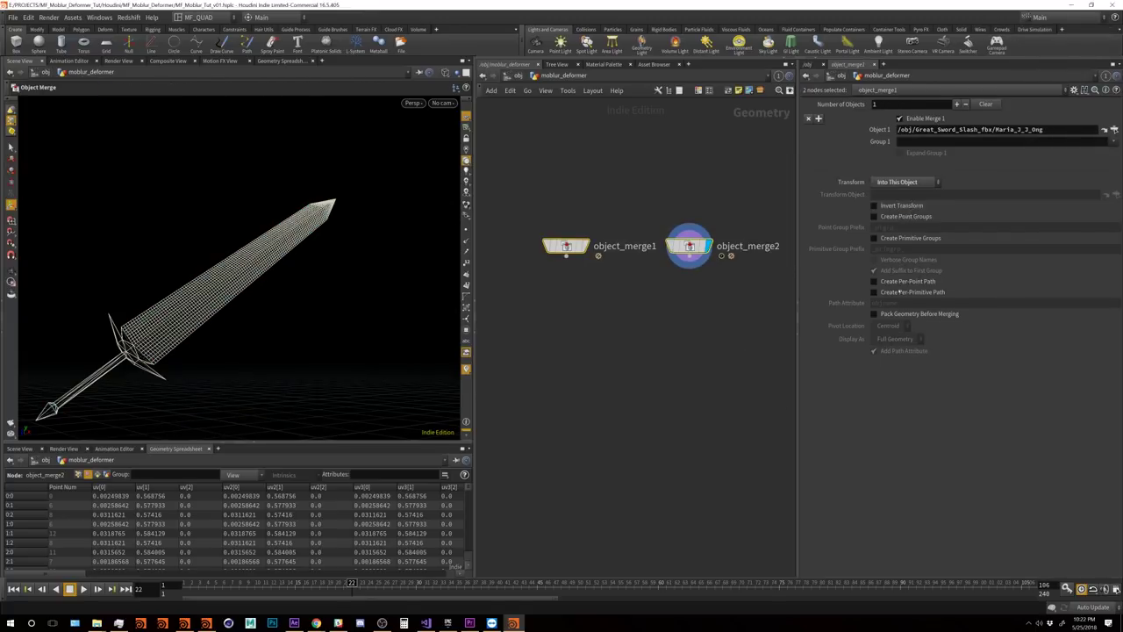
Step: Add a Merge node, connect object_merge1 and object_merge2 to it, and display the merged result
{"action": "left_click", "coordinate": [620, 330]}
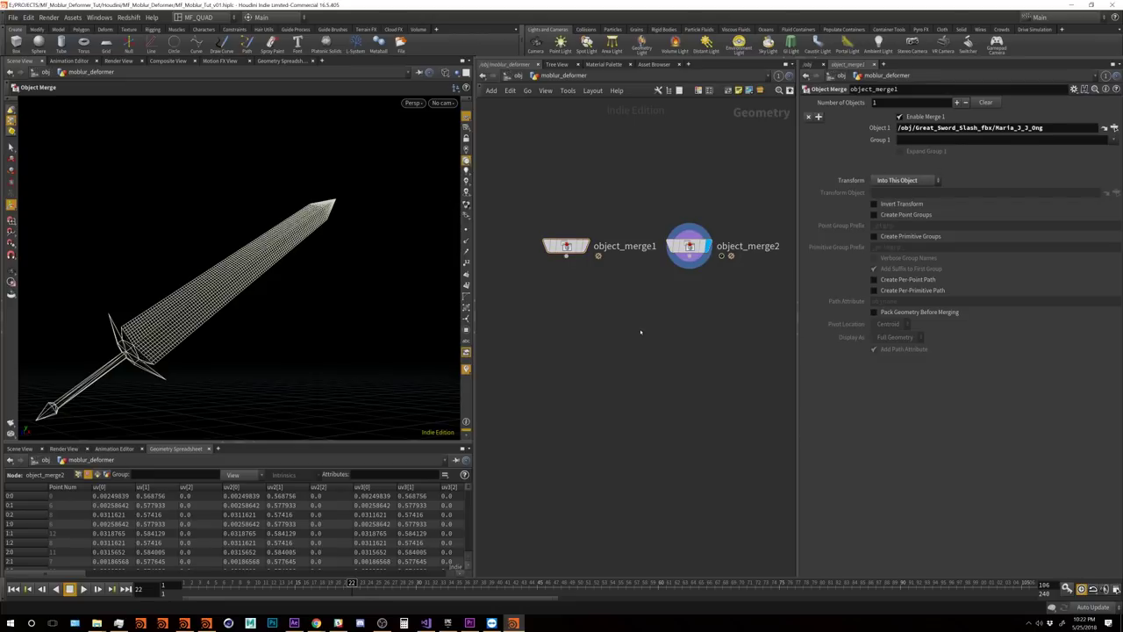
{"action": "key", "text": "Tab"}
{"action": "type", "text": "merge"}
{"action": "key", "text": "Return"}
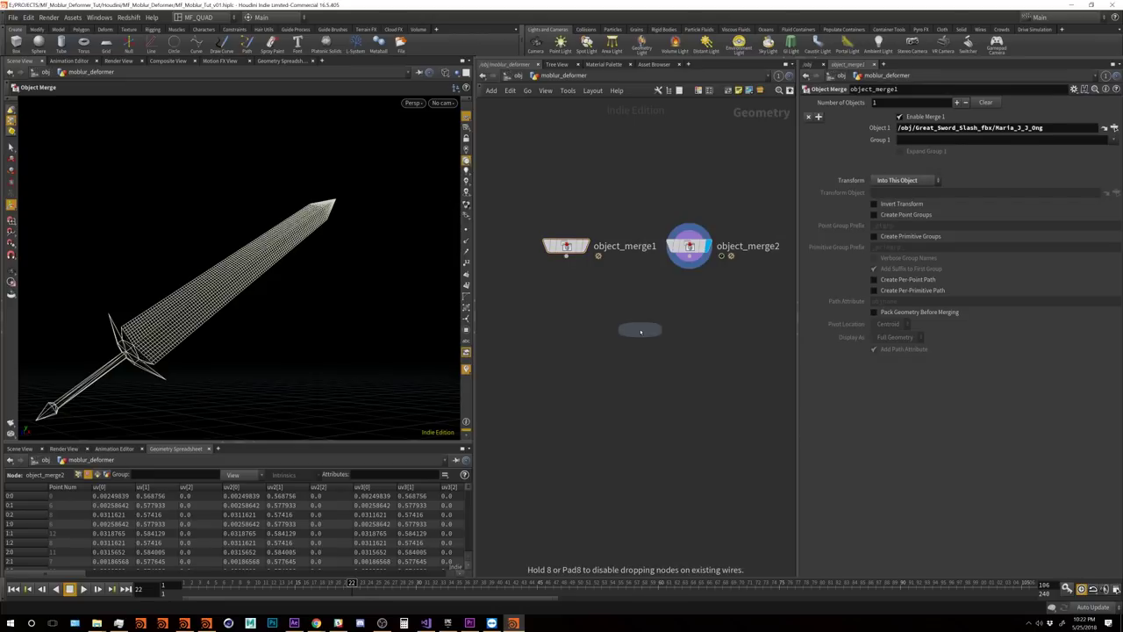
{"action": "left_click", "coordinate": [640, 330]}
{"action": "left_click_drag", "start_coordinate": [539, 191], "coordinate": [727, 281]}
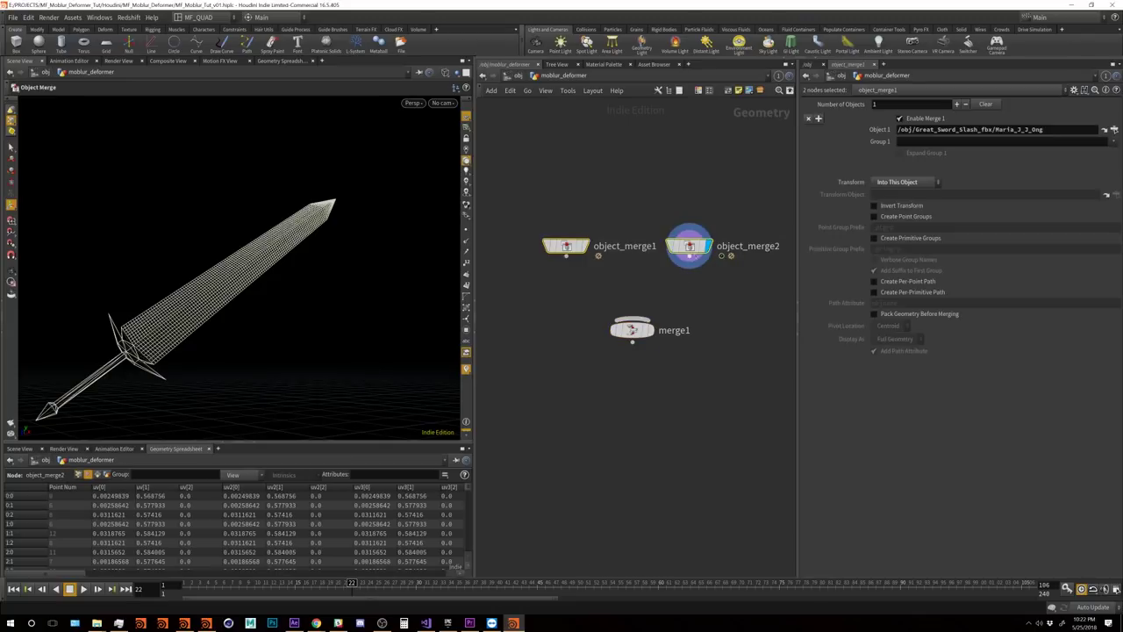
{"action": "left_click_drag", "start_coordinate": [567, 255], "coordinate": [631, 320]}
{"action": "left_click", "coordinate": [653, 325]}
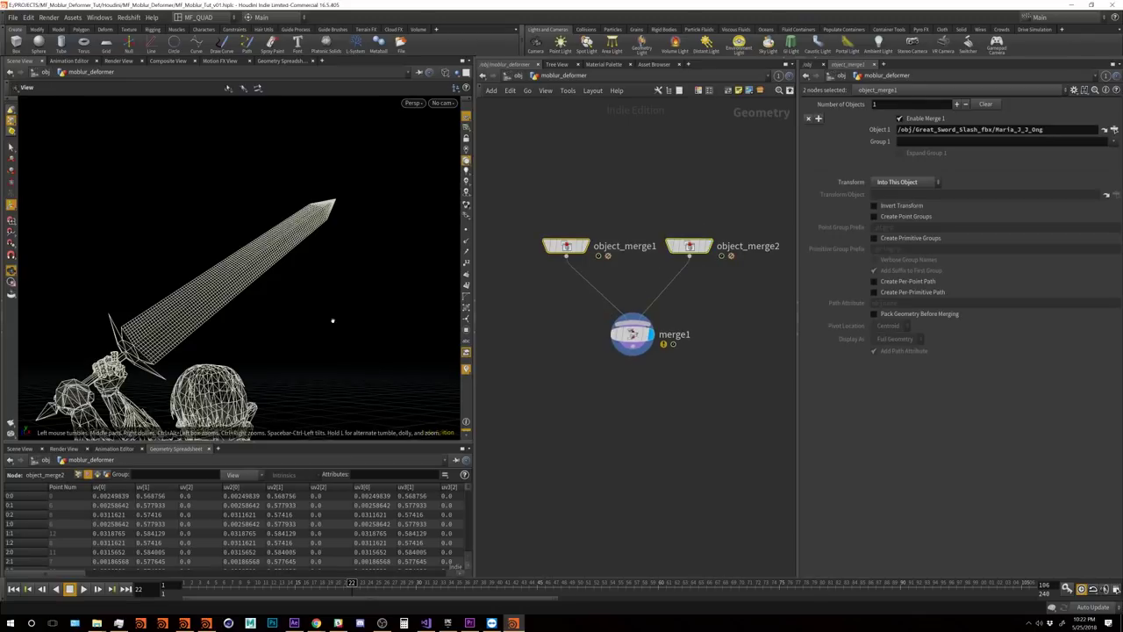
Step: Play back the animation and examine the merged character and sword in shaded display from several angles
{"action": "left_click_drag", "start_coordinate": [333, 321], "coordinate": [395, 149]}
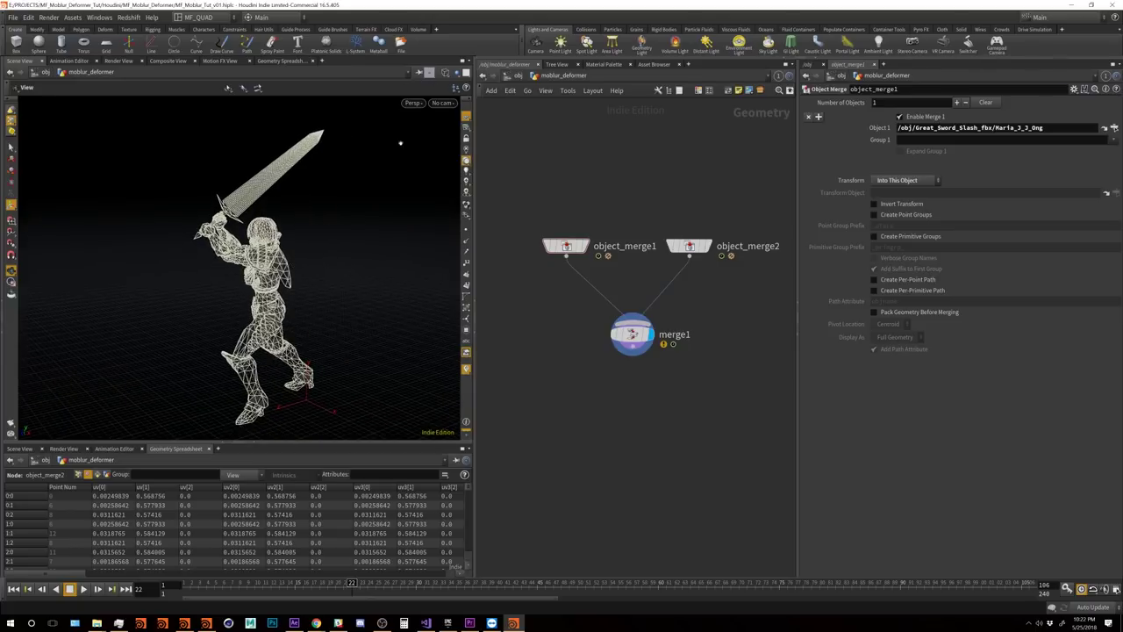
{"action": "key", "text": "Escape"}
{"action": "left_click_drag", "start_coordinate": [263, 263], "coordinate": [175, 351]}
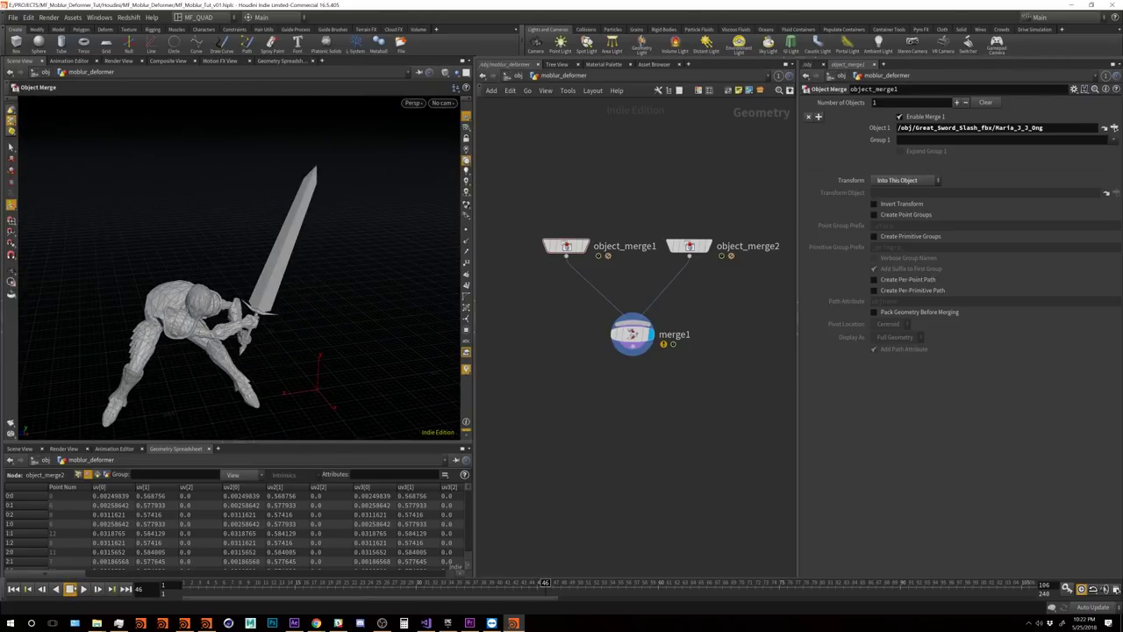
{"action": "key", "text": "Escape"}
{"action": "scroll", "coordinate": [252, 286], "scroll_direction": "down", "scroll_amount": 3}
{"action": "left_click_drag", "start_coordinate": [252, 286], "coordinate": [263, 298]}
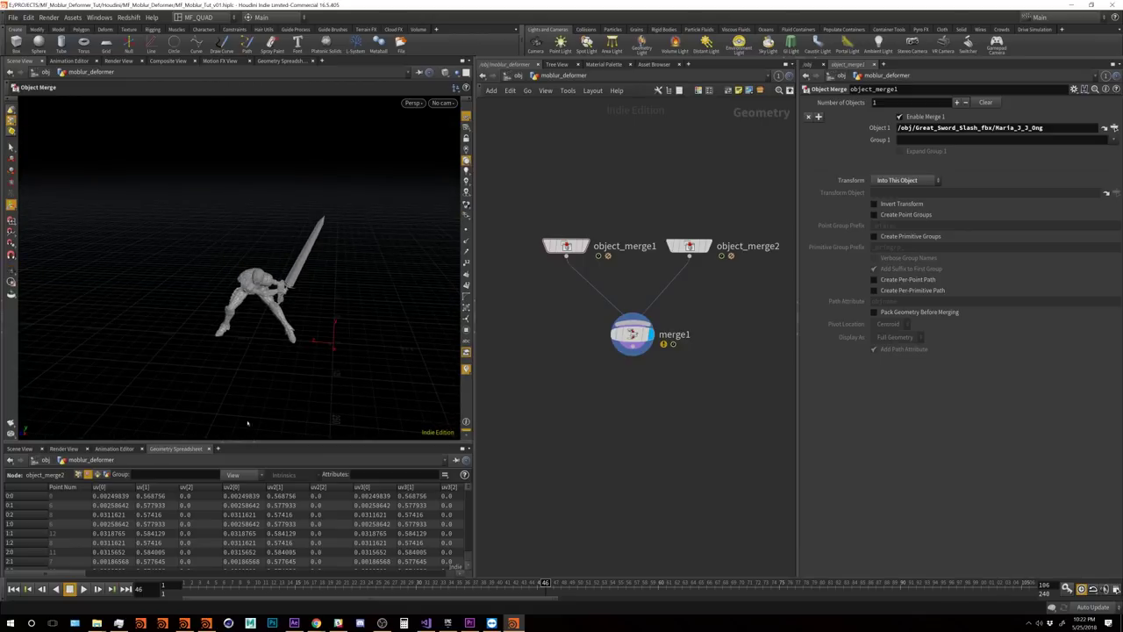
{"action": "left_click", "coordinate": [83, 588]}
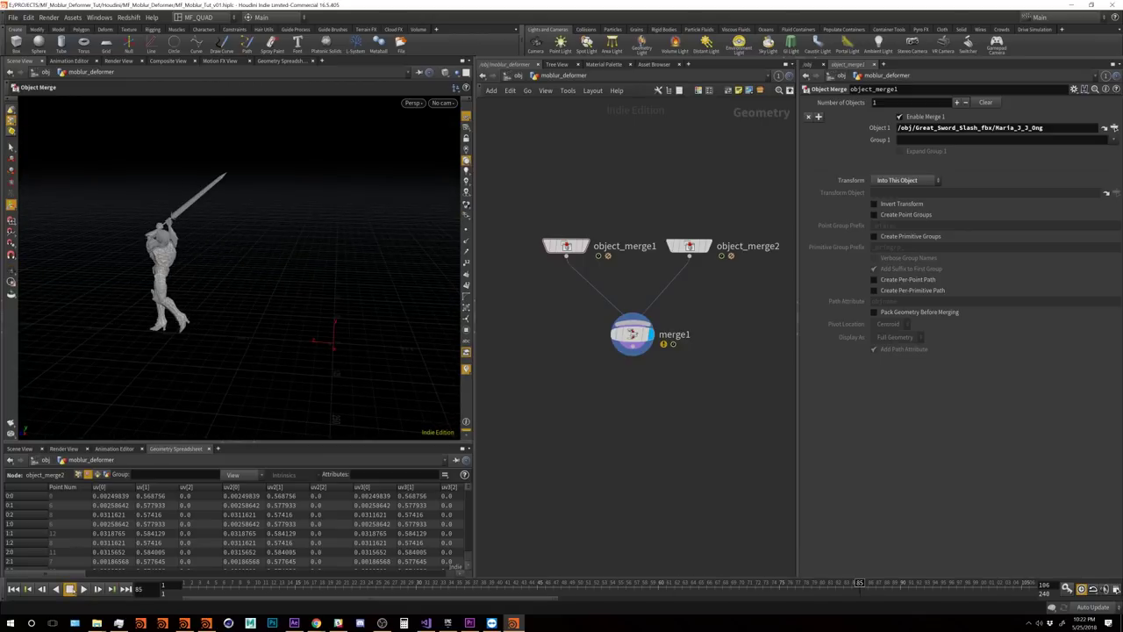
{"action": "scroll", "coordinate": [614, 367], "scroll_direction": "up", "scroll_amount": 2}
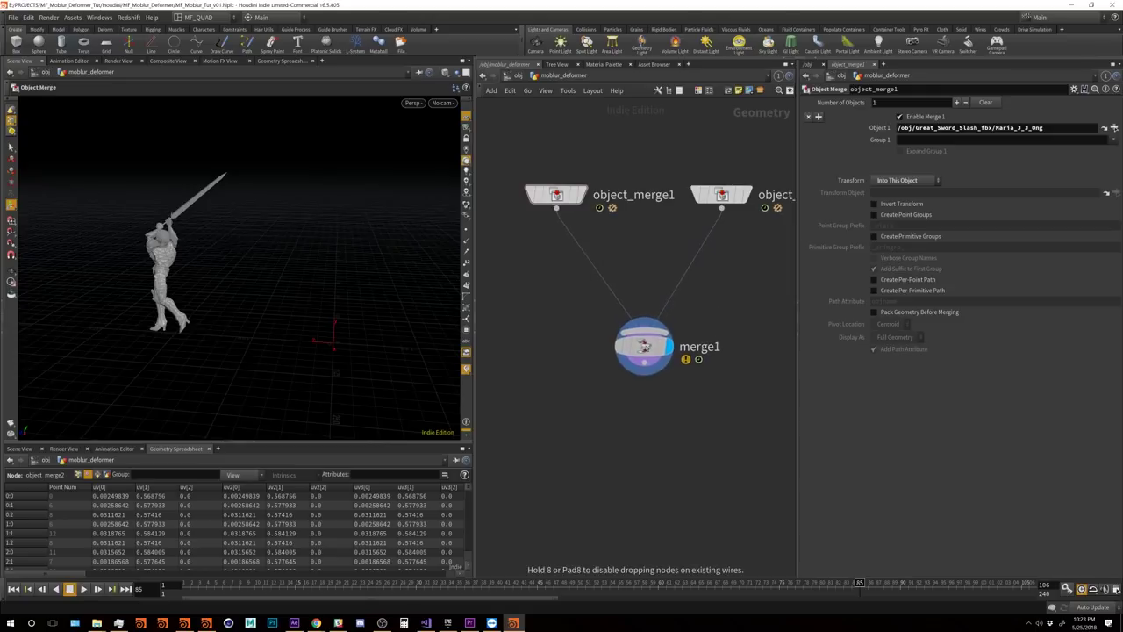
{"action": "middle_click_drag", "start_coordinate": [672, 262], "coordinate": [637, 295]}
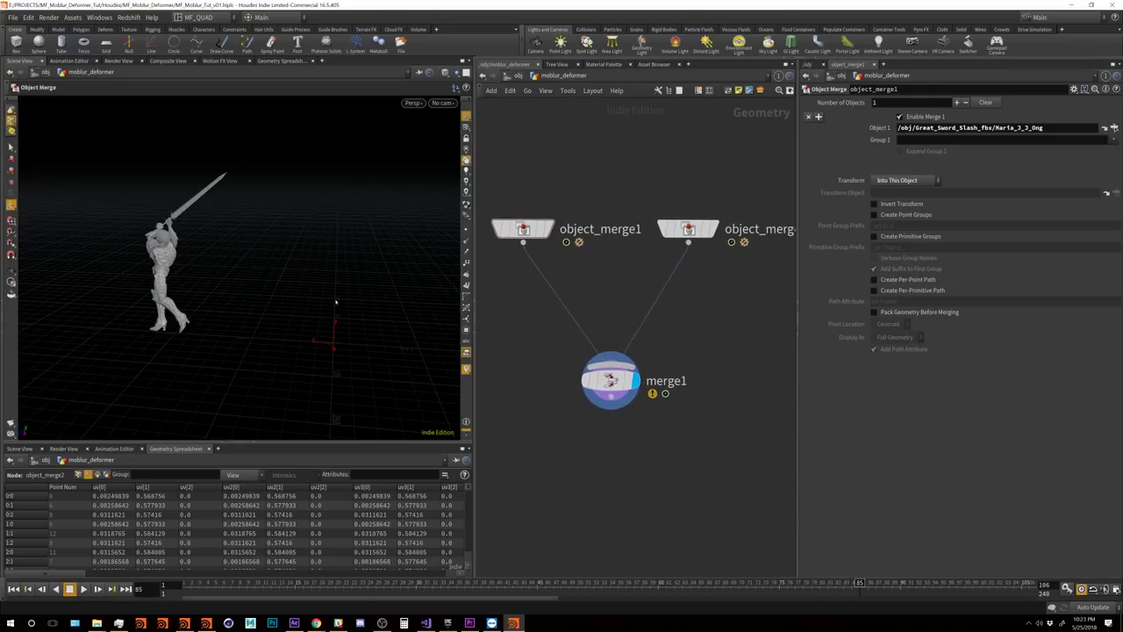
{"action": "key", "text": "Escape"}
{"action": "scroll", "coordinate": [267, 280], "scroll_direction": "up", "scroll_amount": 4}
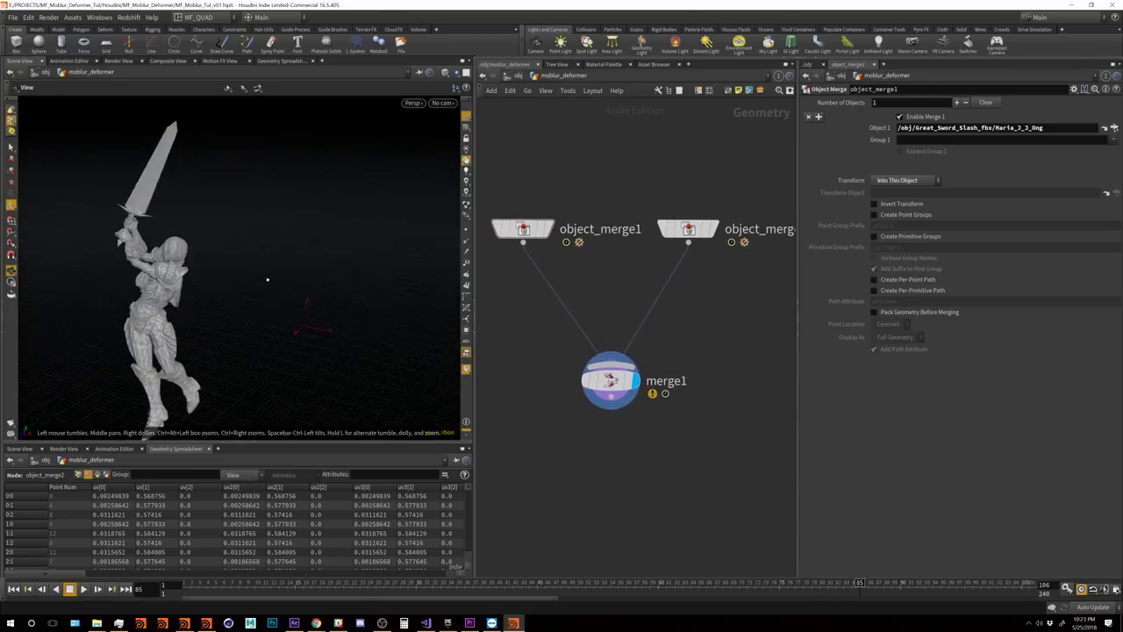
{"action": "left_click_drag", "start_coordinate": [113, 170], "coordinate": [223, 325]}
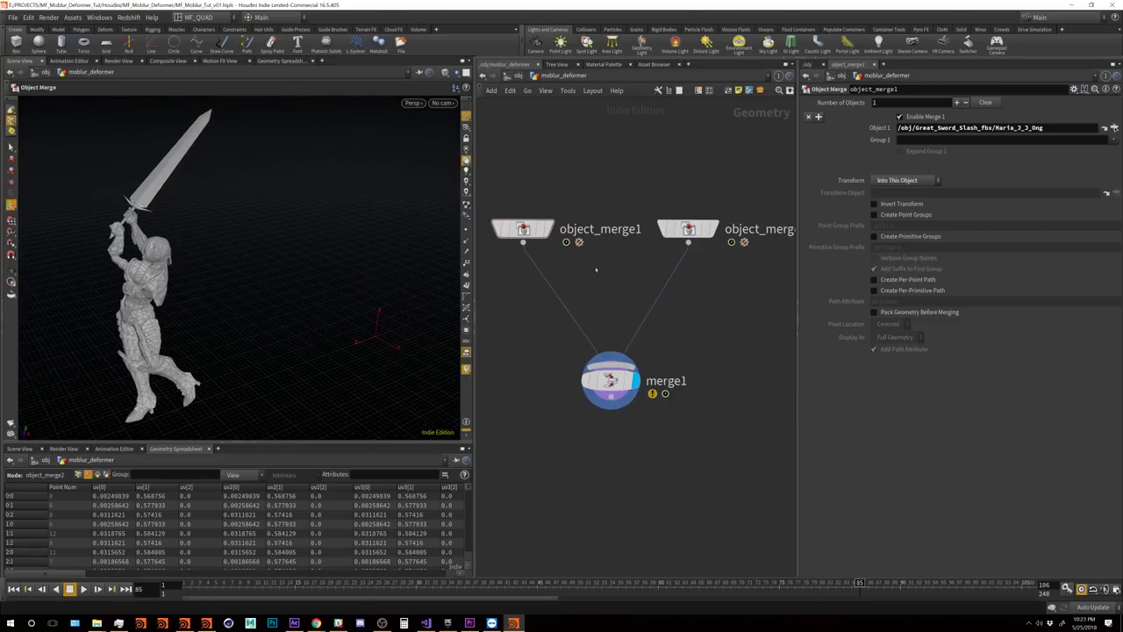
Step: Insert a Group node between object_merge1 and merge1 and set its Group Name to body
{"action": "key", "text": "Tab"}
{"action": "type", "text": "trail"}
{"action": "key", "text": "Return"}
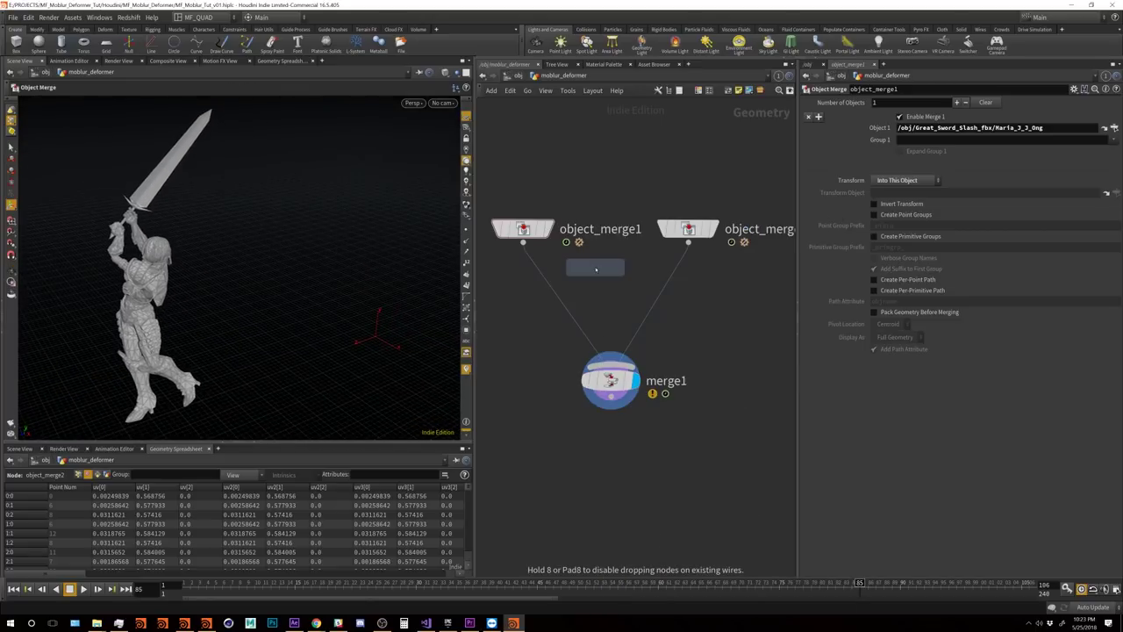
{"action": "left_click", "coordinate": [548, 297]}
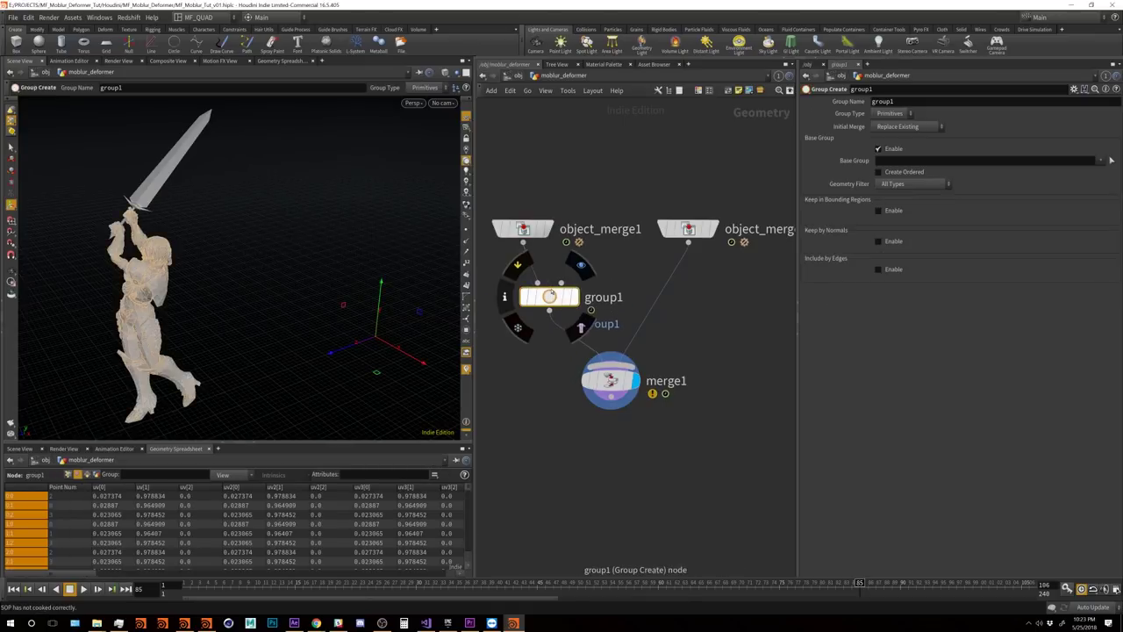
{"action": "left_click_drag", "start_coordinate": [549, 297], "coordinate": [524, 294]}
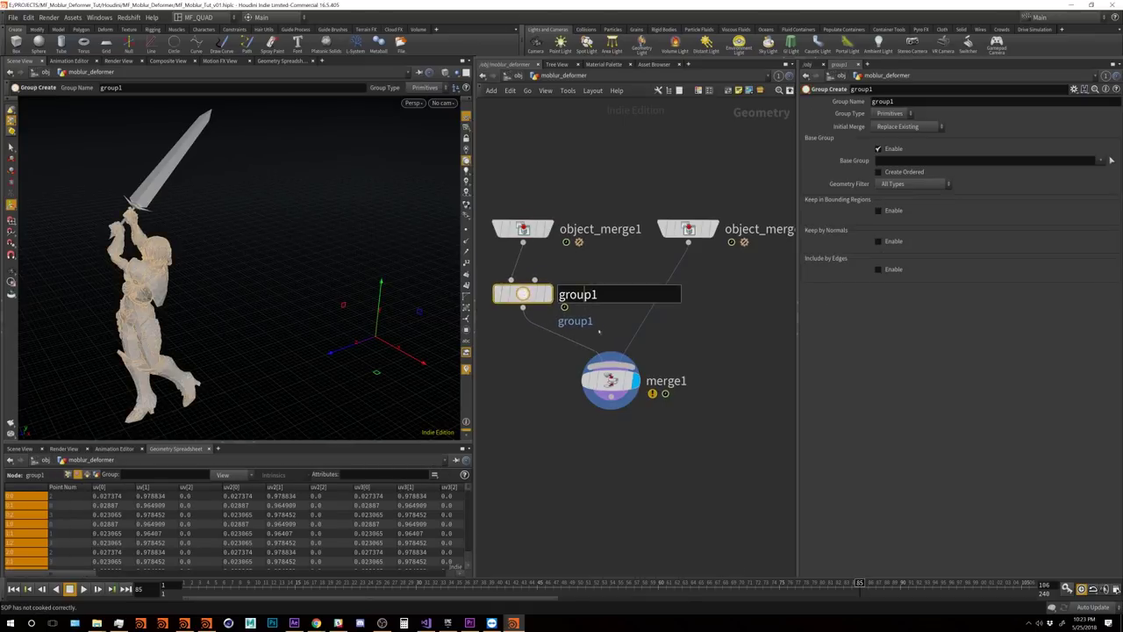
{"action": "double_click", "coordinate": [882, 100]}
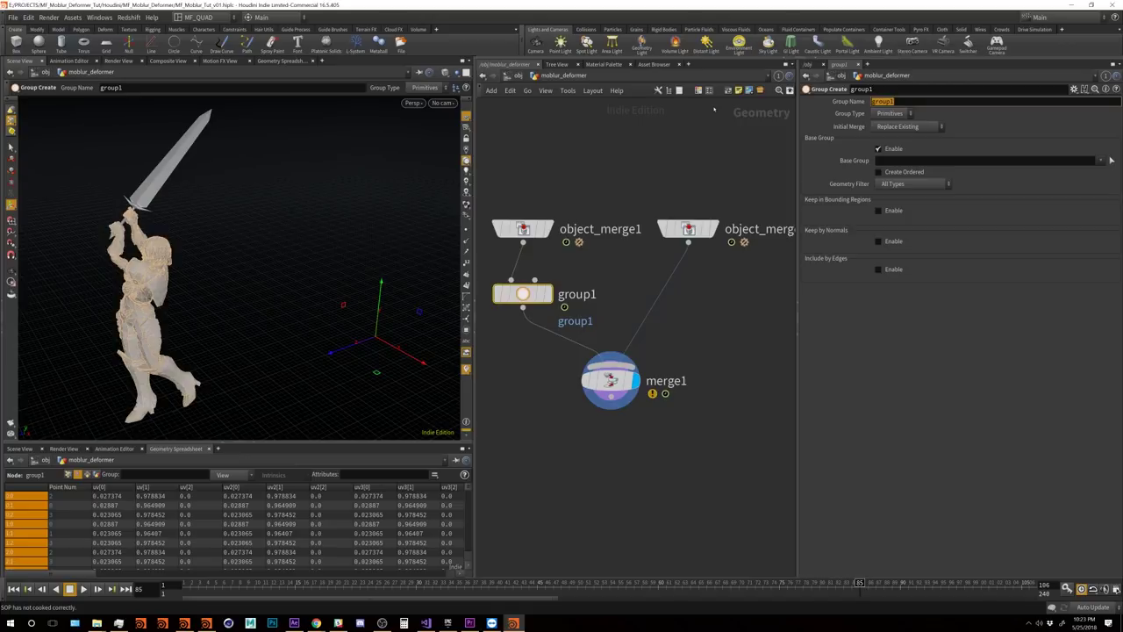
{"action": "type", "text": "body"}
{"action": "key", "text": "Return"}
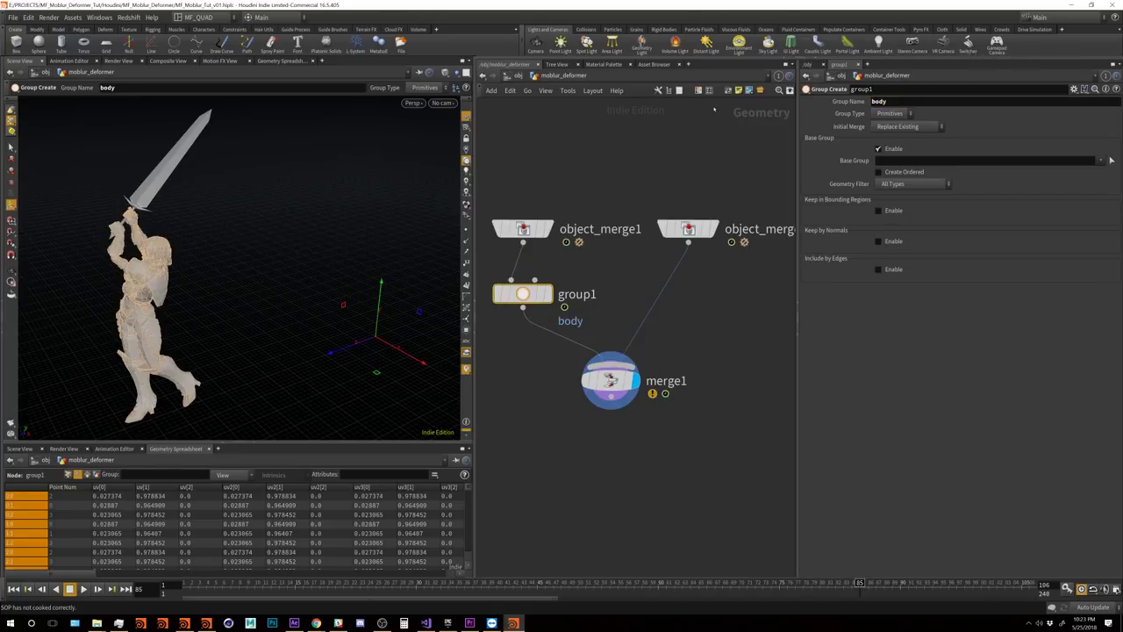
Step: Duplicate the Group node between object_merge2 and merge1 and set the copy's Group Name to sword
{"action": "left_click_drag", "start_coordinate": [523, 294], "coordinate": [692, 297], "text": "alt"}
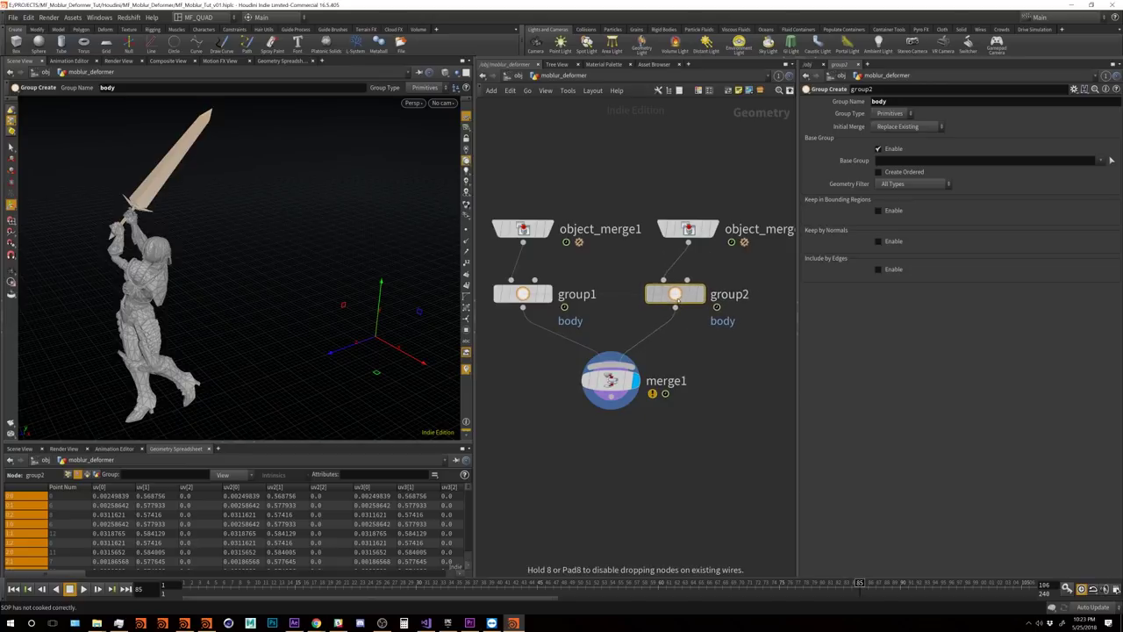
{"action": "double_click", "coordinate": [899, 102]}
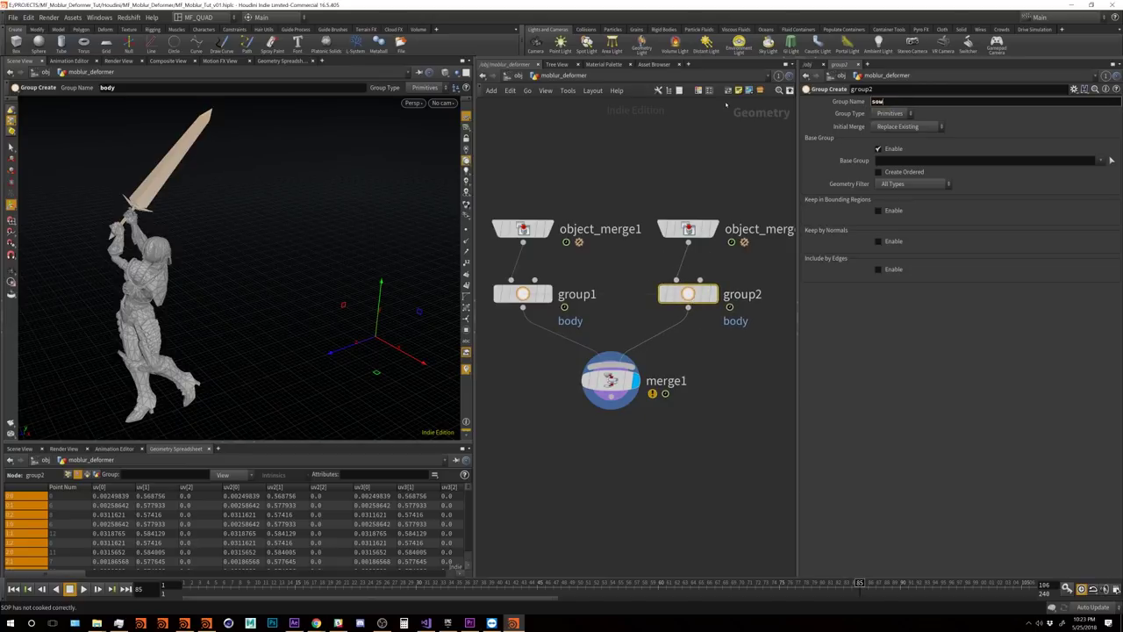
{"action": "type", "text": "sword"}
{"action": "key", "text": "Return"}
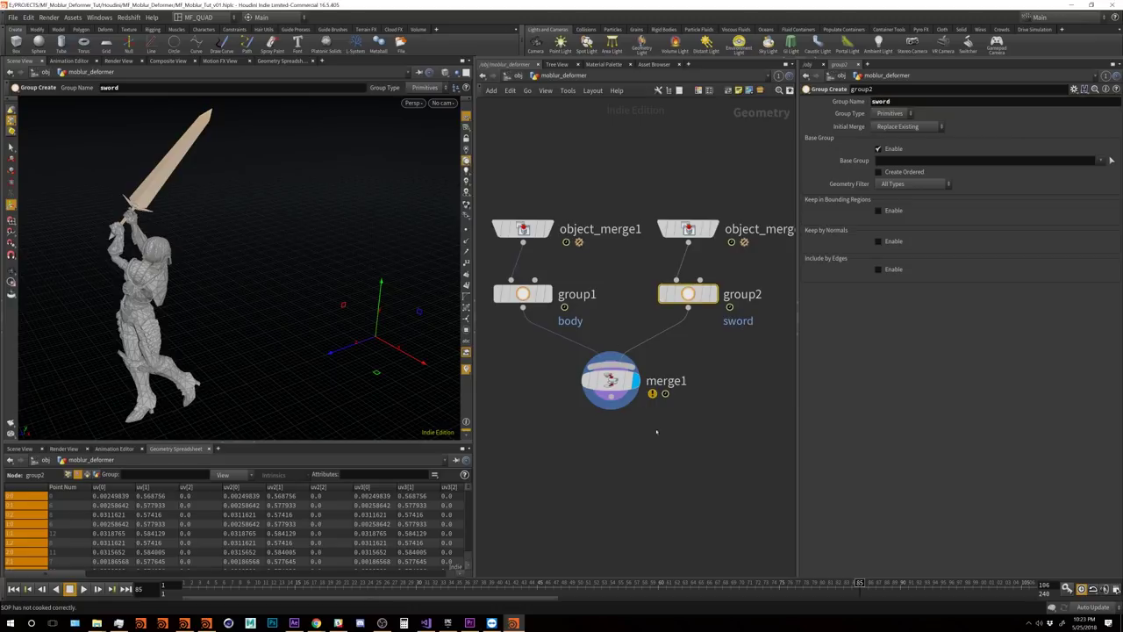
Step: Add a Transform node connected below merge1 and make it the displayed node
{"action": "left_click", "coordinate": [614, 386]}
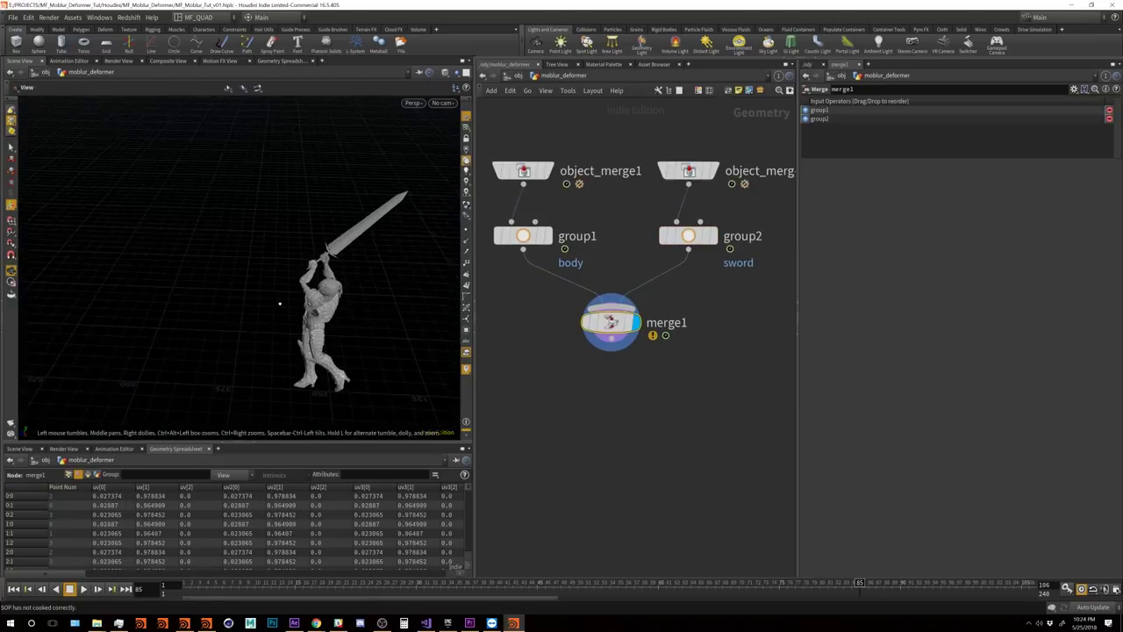
{"action": "left_click_drag", "start_coordinate": [280, 303], "coordinate": [307, 395]}
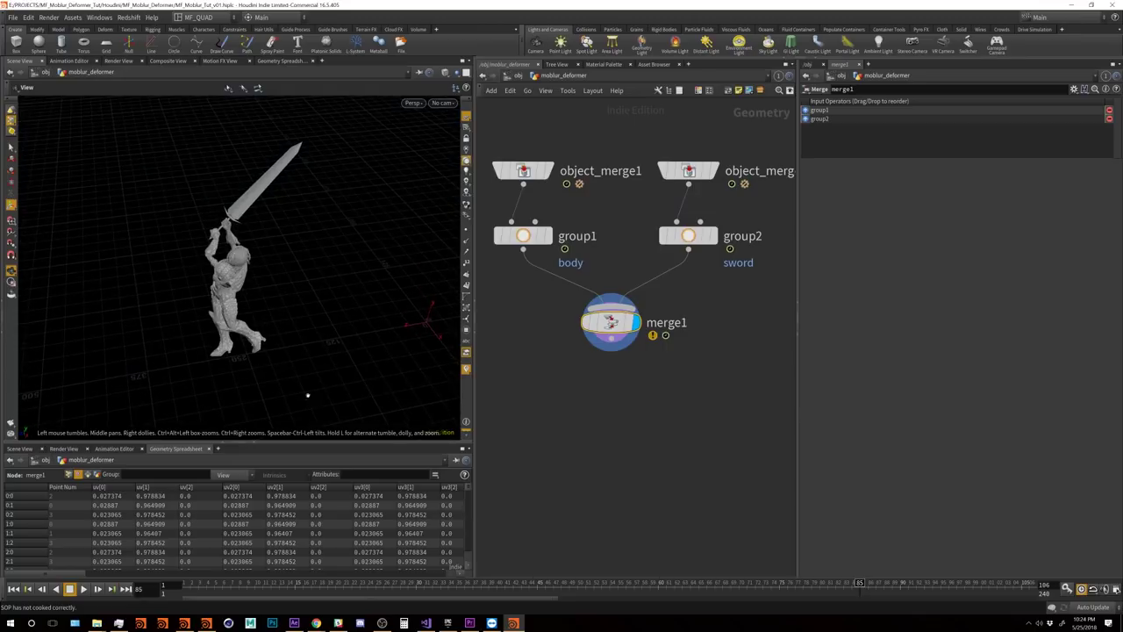
{"action": "mouse_move", "coordinate": [323, 348]}
{"action": "left_mouse_down"}
{"action": "mouse_move", "coordinate": [371, 350]}
{"action": "mouse_move", "coordinate": [316, 363]}
{"action": "left_mouse_up"}
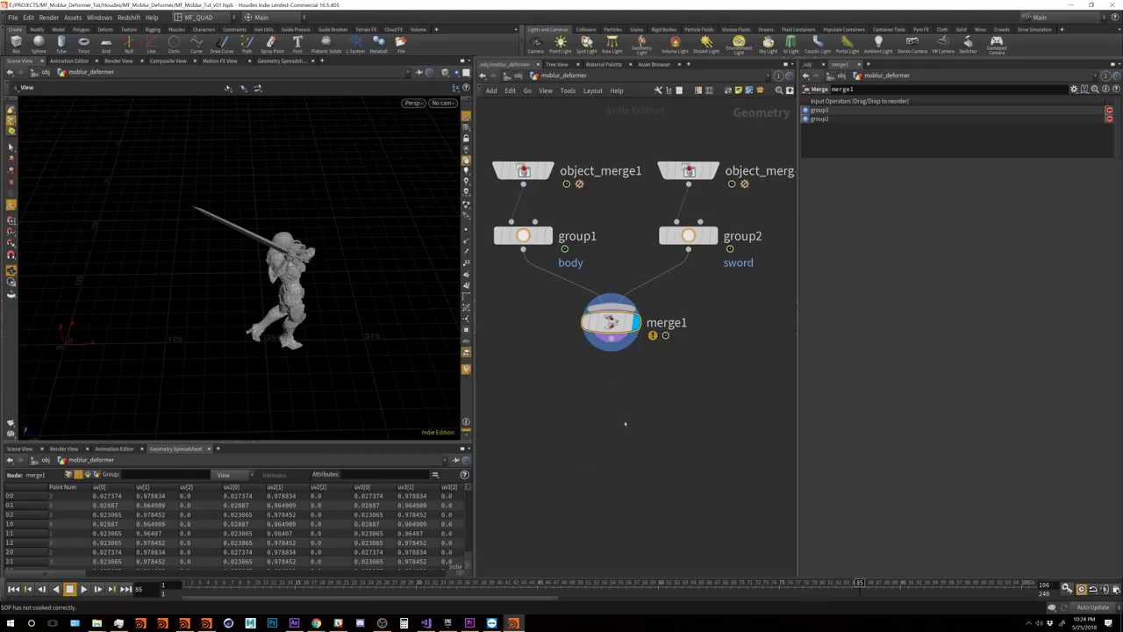
{"action": "key", "text": "Tab"}
{"action": "type", "text": "trail"}
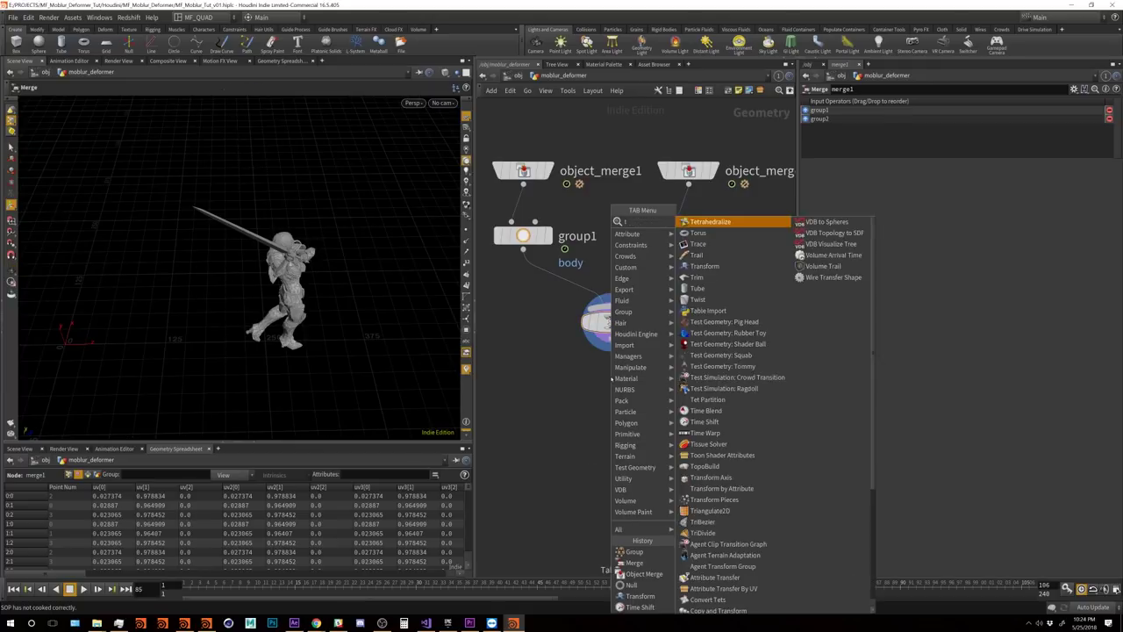
{"action": "key", "text": "Return"}
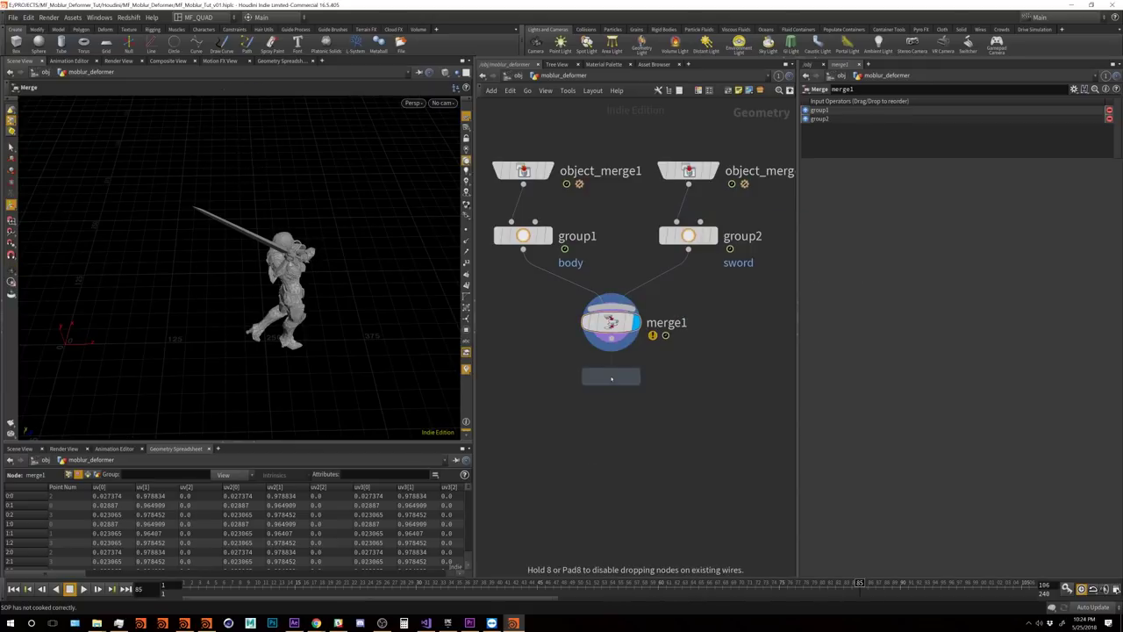
{"action": "left_click", "coordinate": [611, 377]}
Step: Set the Transform node's Uniform Scale to .01 and reframe the scaled character
{"action": "mouse_move", "coordinate": [614, 379]}
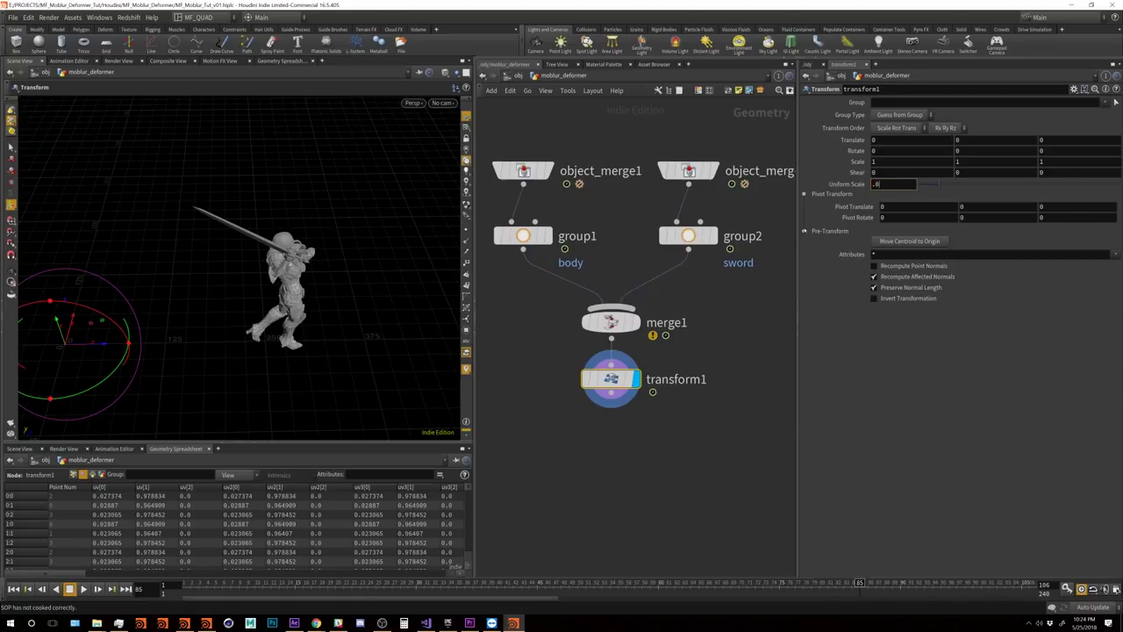
{"action": "type", "text": "1"}
{"action": "key", "text": "Return"}
{"action": "key", "text": "space+h"}
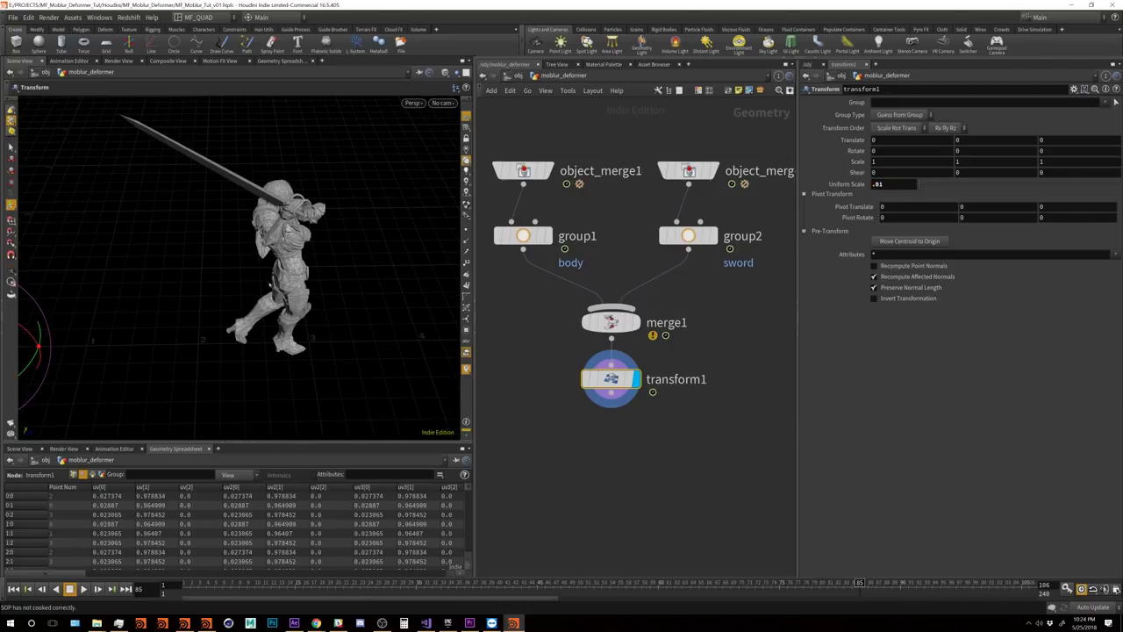
{"action": "left_click_drag", "start_coordinate": [157, 320], "coordinate": [280, 304]}
{"action": "key", "text": "Return"}
{"action": "key", "text": "Escape"}
{"action": "key", "text": "Return"}
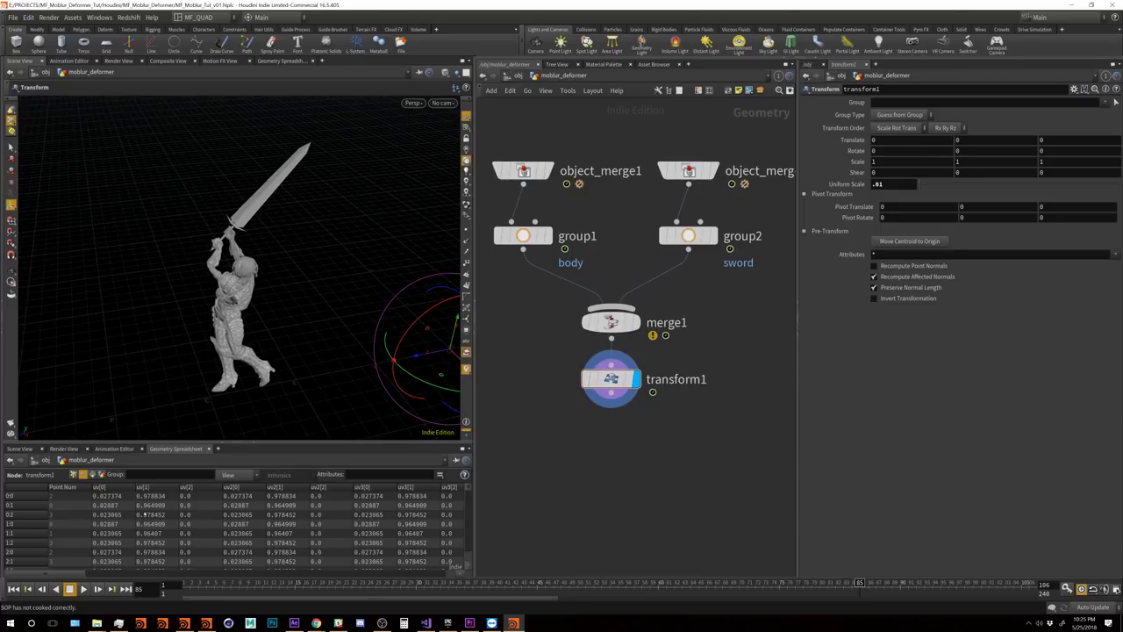
Step: Switch the Geometry Spreadsheet to point attributes and turn on the point normals in the viewport
{"action": "left_click", "coordinate": [73, 474]}
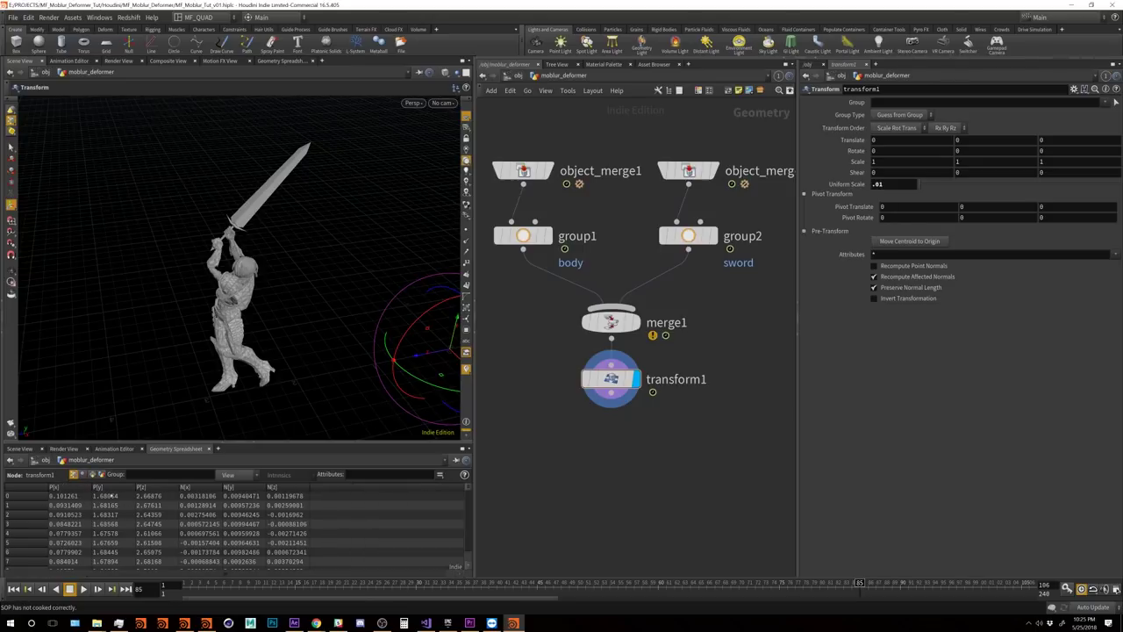
{"action": "key", "text": "Escape"}
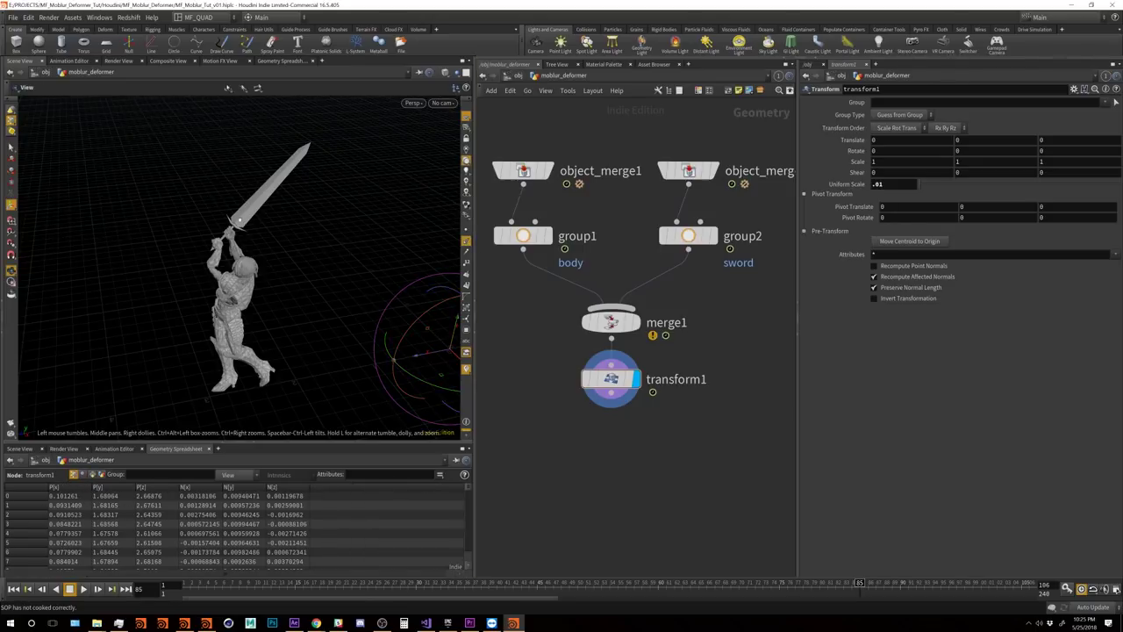
{"action": "scroll", "coordinate": [309, 209], "scroll_direction": "up", "scroll_amount": 5}
{"action": "mouse_move", "coordinate": [263, 219]}
{"action": "left_mouse_down"}
{"action": "mouse_move", "coordinate": [309, 209]}
{"action": "mouse_move", "coordinate": [254, 237]}
{"action": "left_mouse_up"}
Step: Raise Scale Normal to 6.99 in the display options' guide sizes and inspect the enlarged normals on the character and sword
{"action": "key", "text": "d"}
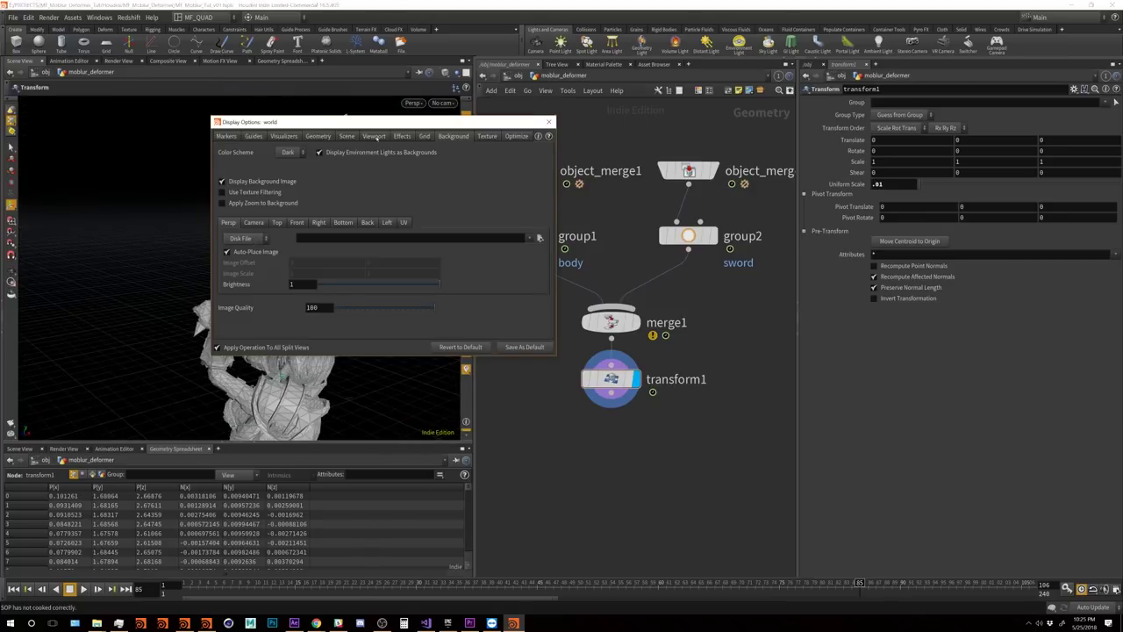
{"action": "left_click", "coordinate": [282, 135]}
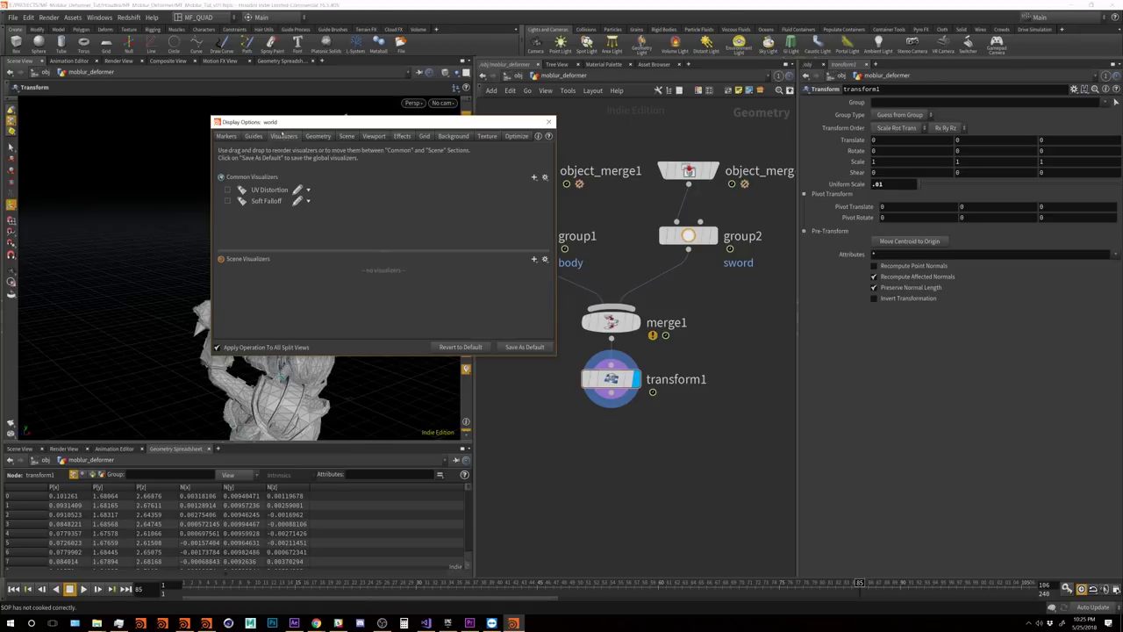
{"action": "left_click", "coordinate": [253, 136]}
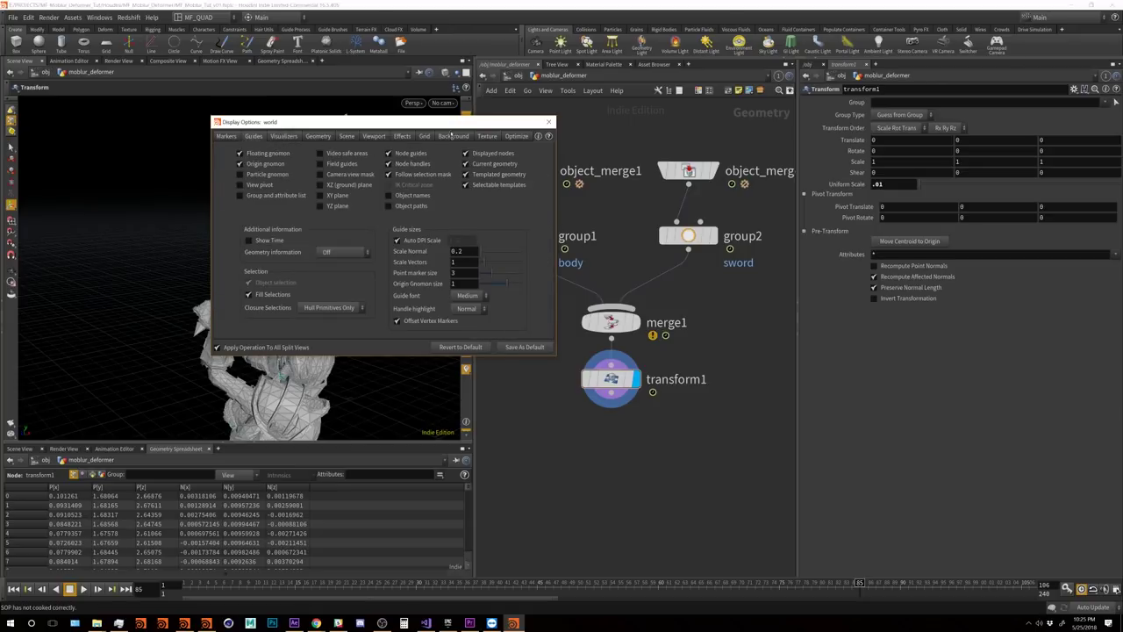
{"action": "left_click_drag", "start_coordinate": [450, 124], "coordinate": [650, 106]}
{"action": "left_click_drag", "start_coordinate": [682, 234], "coordinate": [709, 234]}
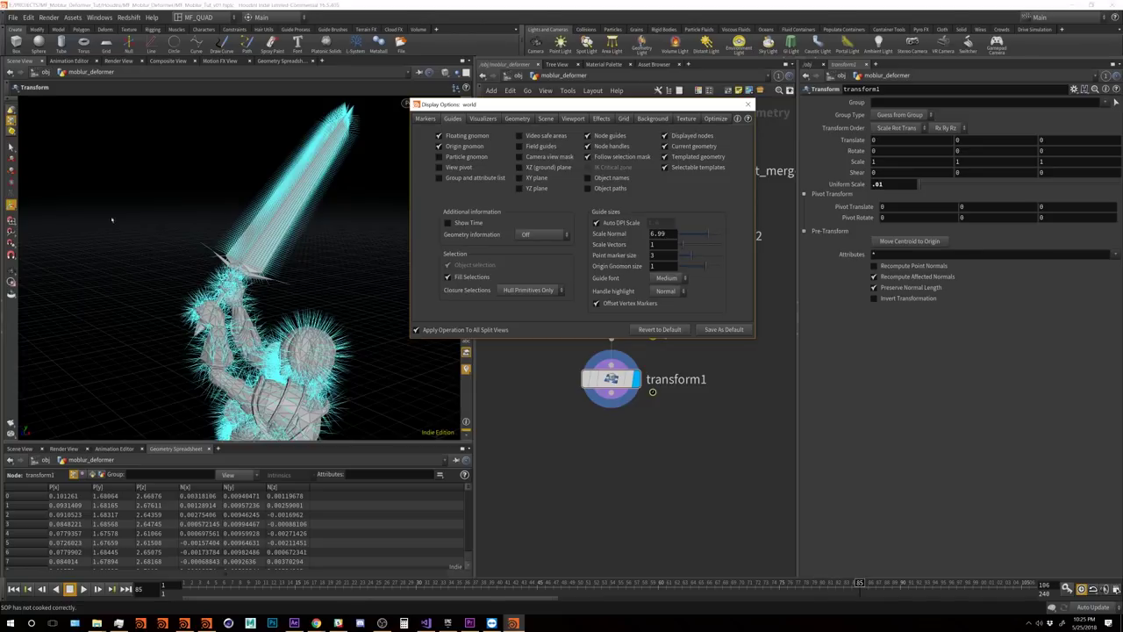
{"action": "key", "text": "Escape"}
{"action": "left_click_drag", "start_coordinate": [111, 219], "coordinate": [377, 259]}
{"action": "key", "text": "Return"}
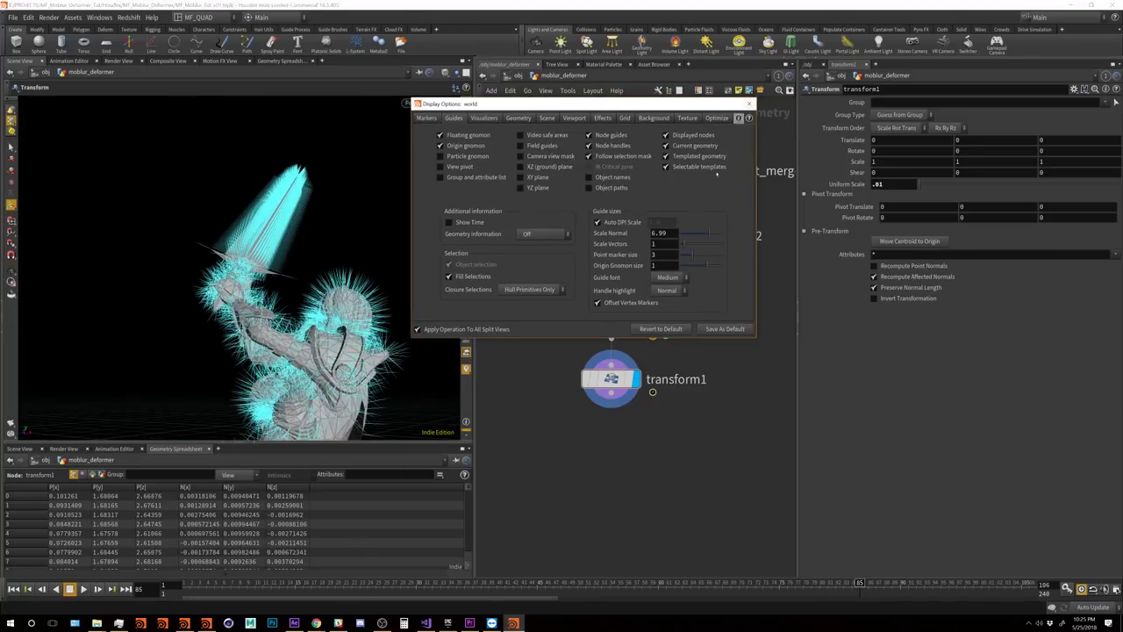
Step: Close the display options and hide the point normals in the viewport
{"action": "left_click", "coordinate": [750, 105]}
{"action": "key", "text": "Escape"}
{"action": "left_click_drag", "start_coordinate": [264, 264], "coordinate": [351, 259]}
{"action": "key", "text": "Return"}
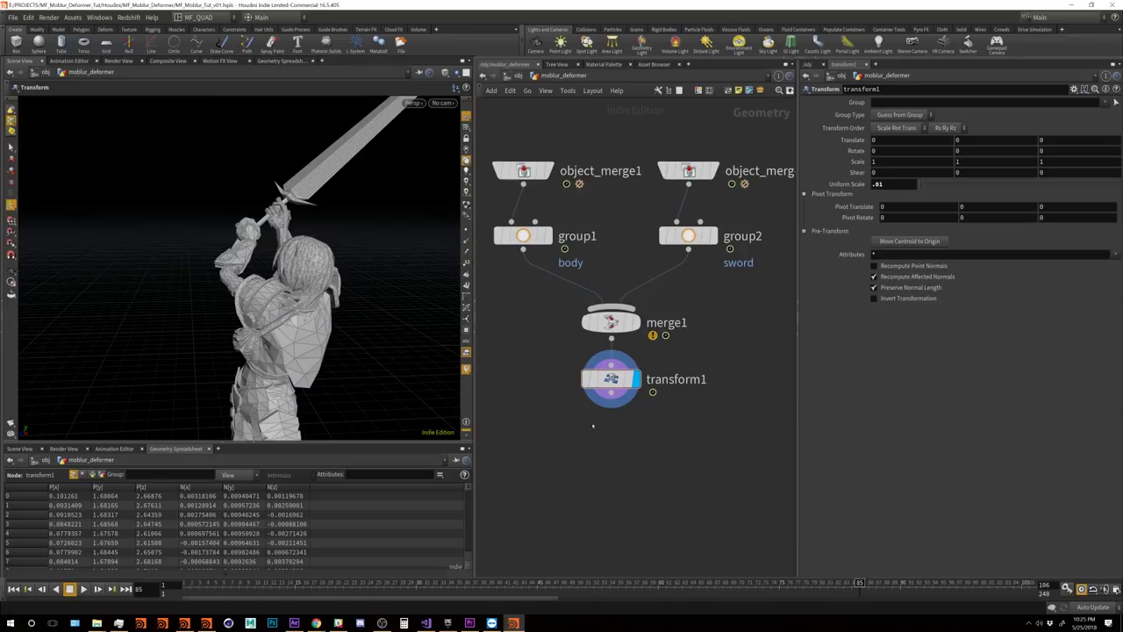
Step: Add a Trail node connected below transform1 and make it the displayed node
{"action": "key", "text": "Tab"}
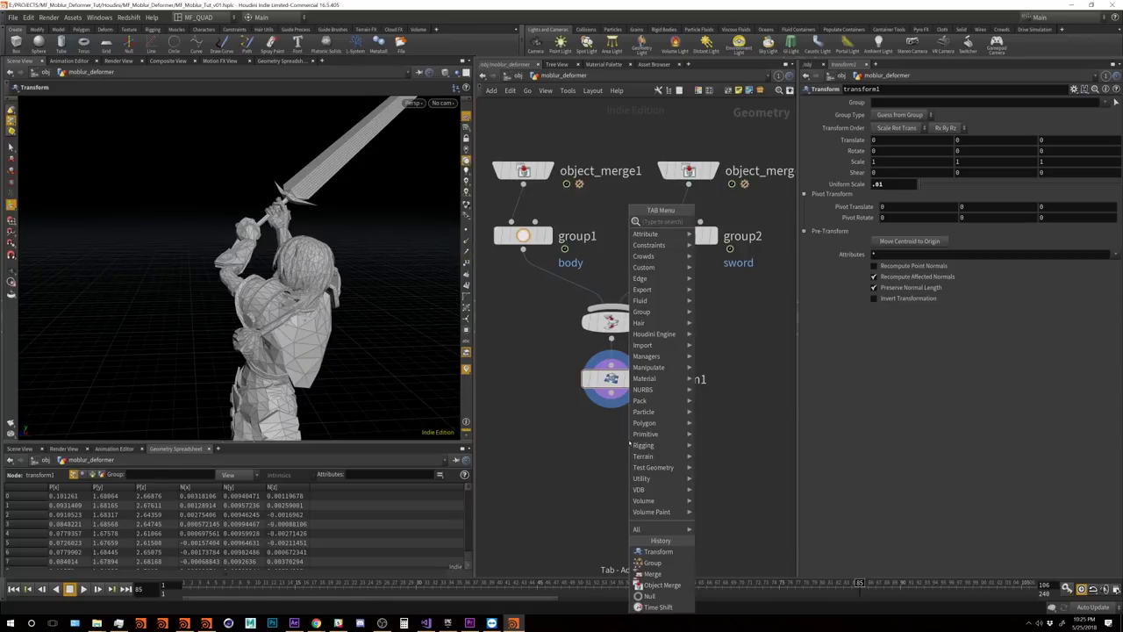
{"action": "type", "text": "trail"}
{"action": "key", "text": "Return"}
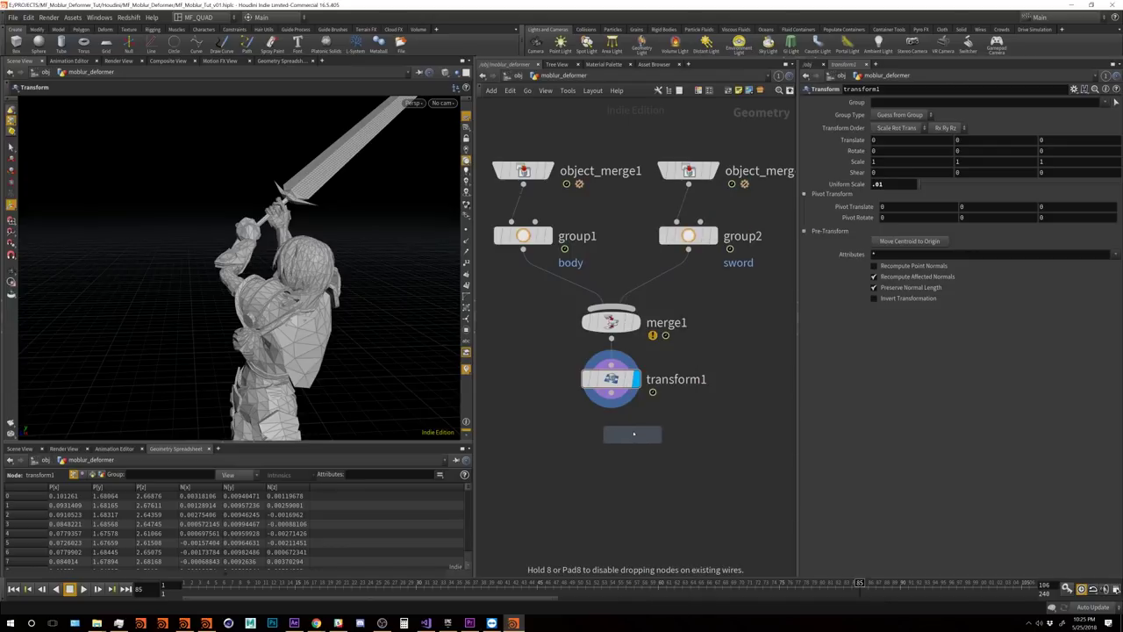
{"action": "left_click", "coordinate": [619, 441]}
{"action": "left_click", "coordinate": [611, 437]}
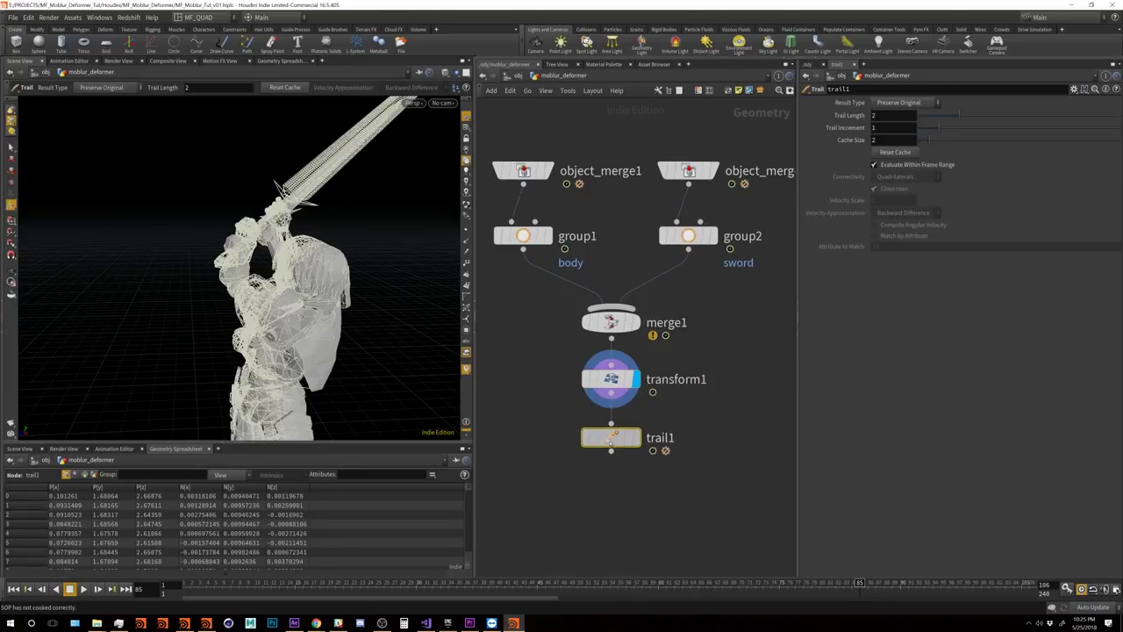
{"action": "left_click", "coordinate": [637, 437]}
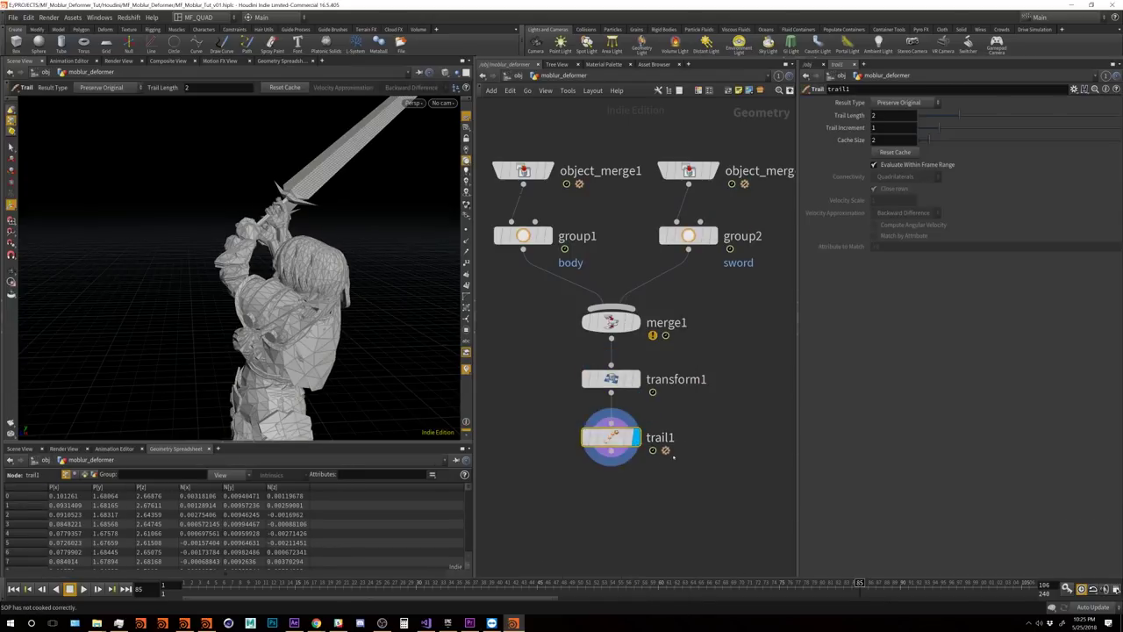
Step: Set the Trail node's Result Type to Compute Velocity and show the point trails in the viewport
{"action": "left_click", "coordinate": [906, 103]}
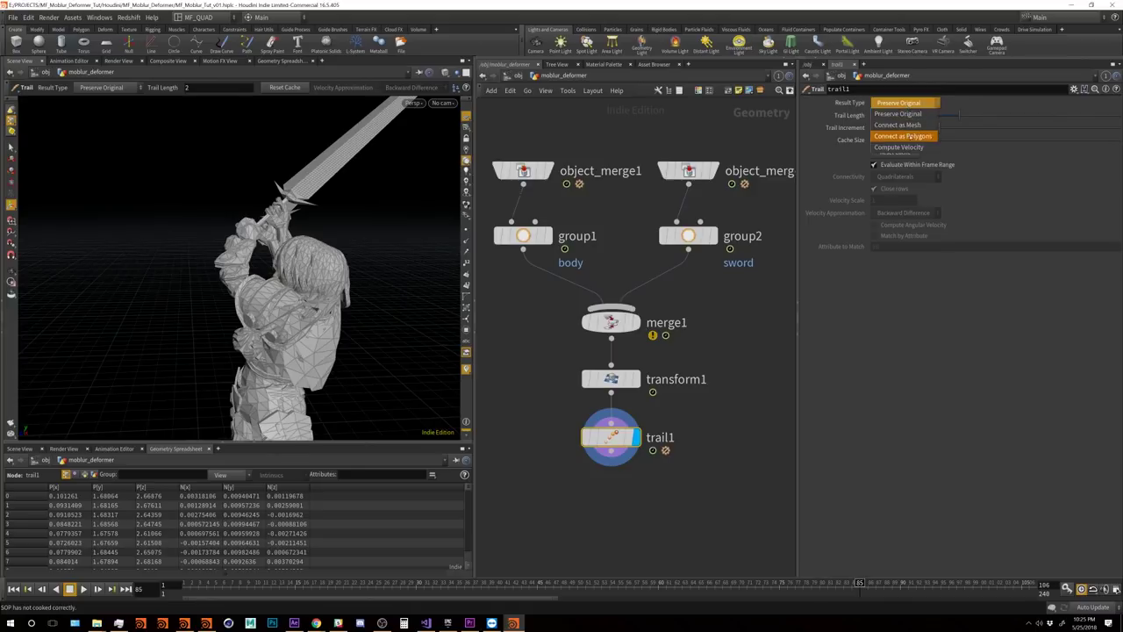
{"action": "left_click", "coordinate": [899, 146]}
{"action": "key", "text": "Escape"}
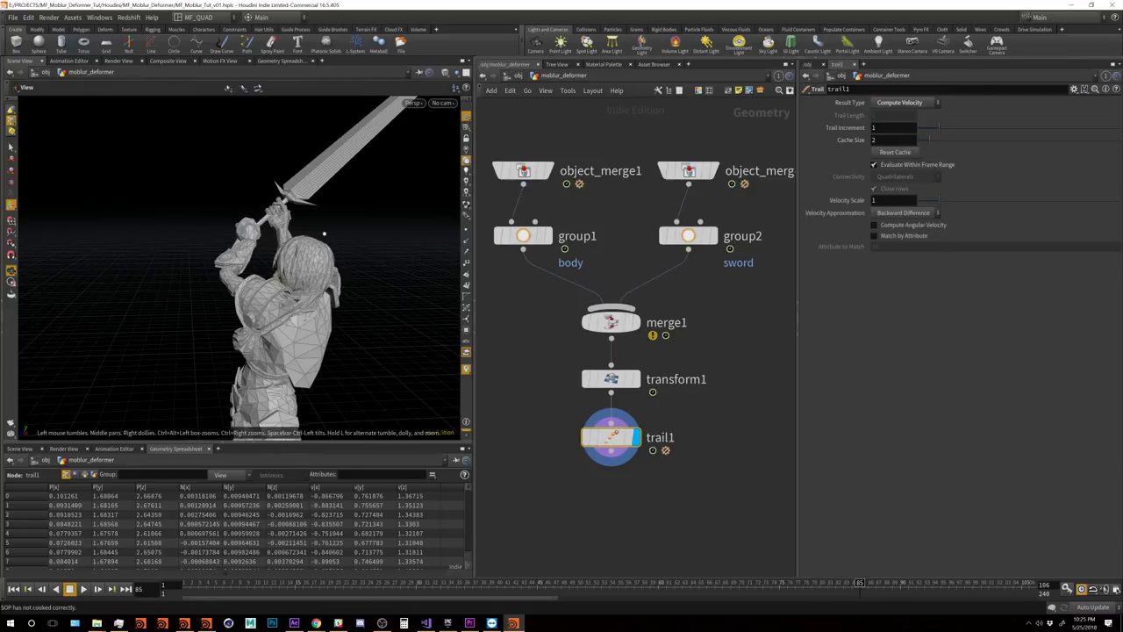
{"action": "left_click_drag", "start_coordinate": [264, 254], "coordinate": [302, 260]}
{"action": "key", "text": "Return"}
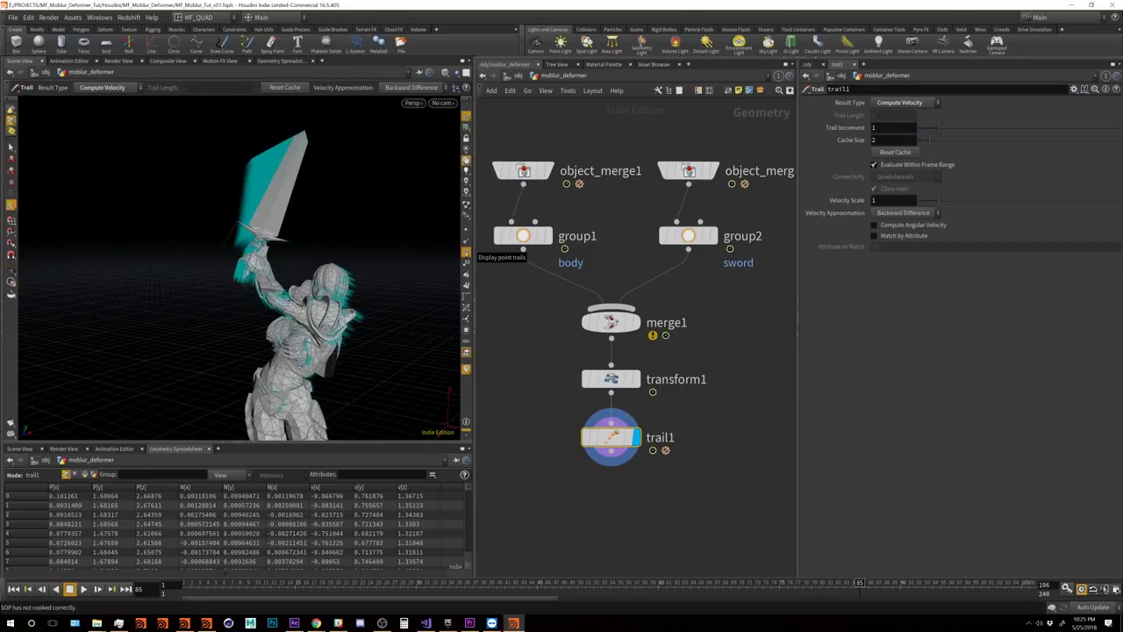
Step: Go to frame 25 of the sword swing and examine the velocity trails on the character and sword
{"action": "key", "text": "Escape"}
{"action": "left_click_drag", "start_coordinate": [272, 263], "coordinate": [210, 280]}
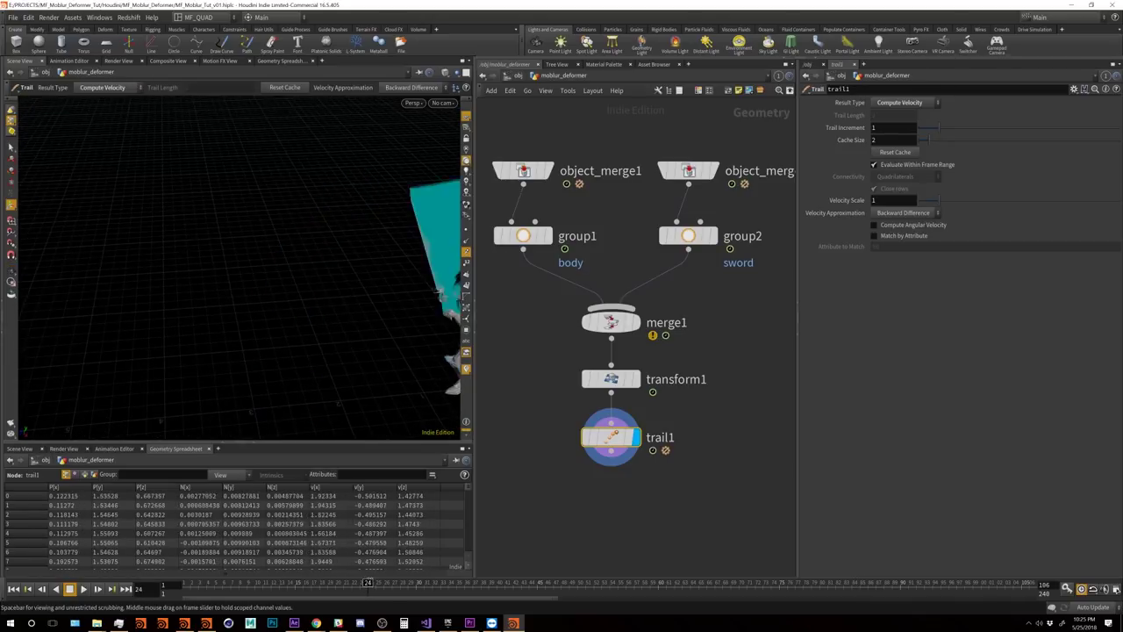
{"action": "key", "text": "Return"}
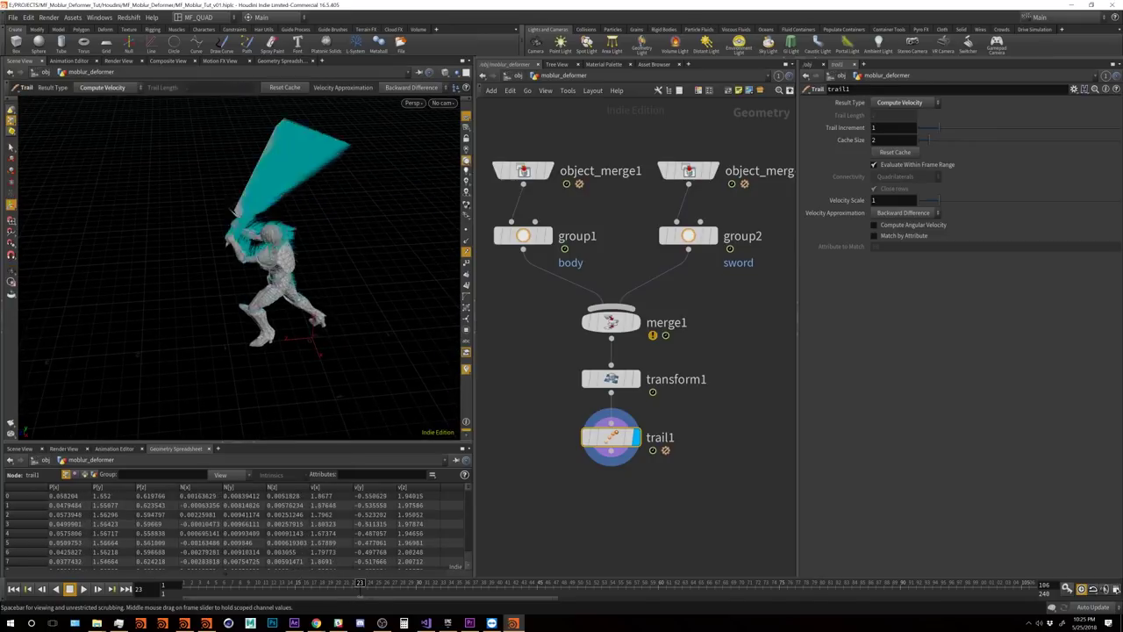
{"action": "key", "text": "Escape"}
{"action": "left_click_drag", "start_coordinate": [317, 410], "coordinate": [273, 279]}
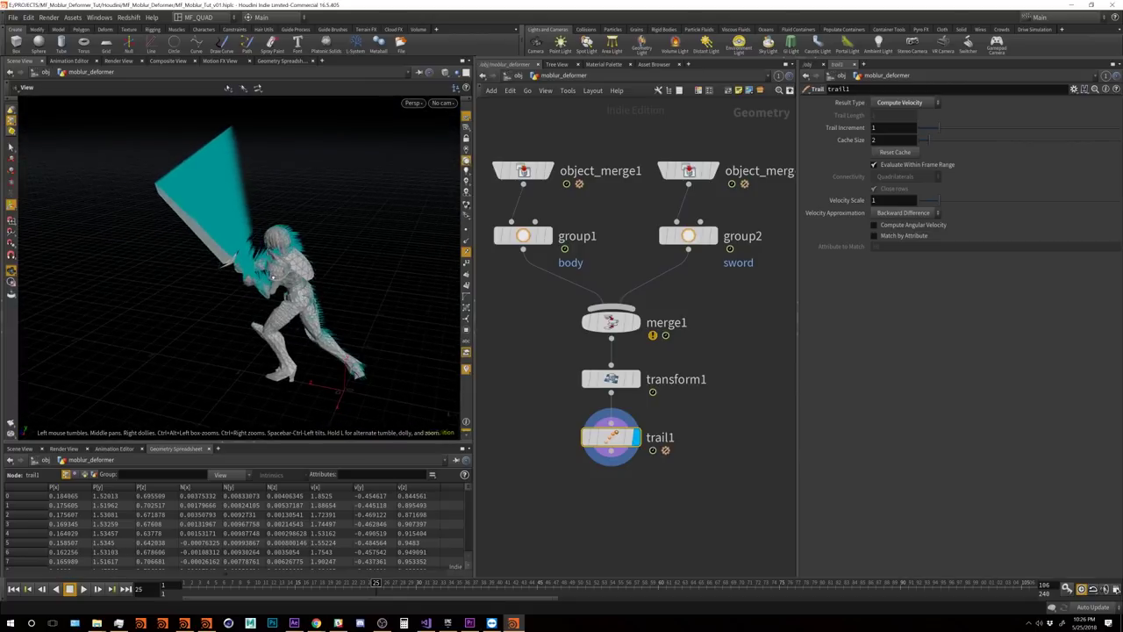
{"action": "left_click_drag", "start_coordinate": [216, 258], "coordinate": [167, 165]}
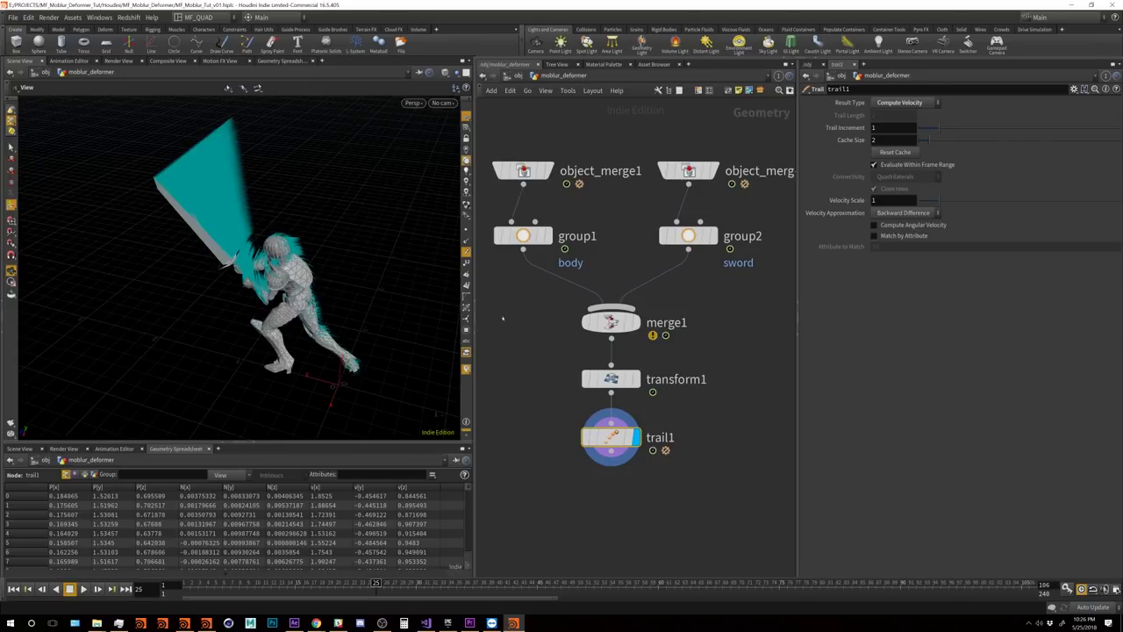
{"action": "key", "text": "Return"}
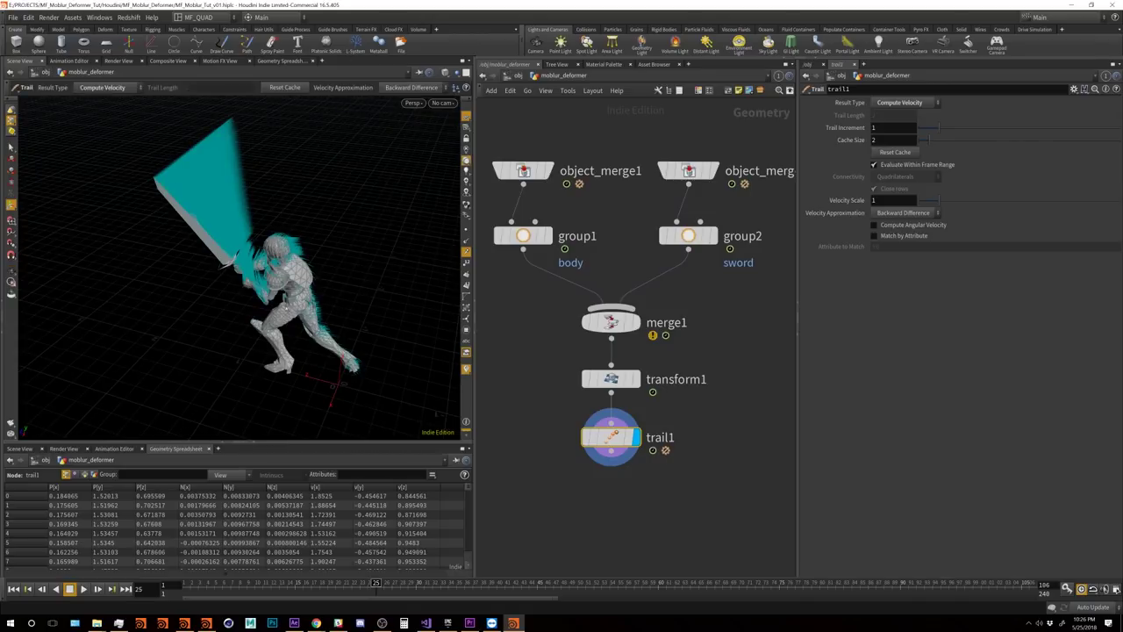
Step: Add an Attribute Wrangle node connected below trail1 and make it the displayed node
{"action": "key", "text": "Escape"}
{"action": "middle_click_drag", "start_coordinate": [619, 510], "coordinate": [606, 465]}
{"action": "key", "text": "Tab"}
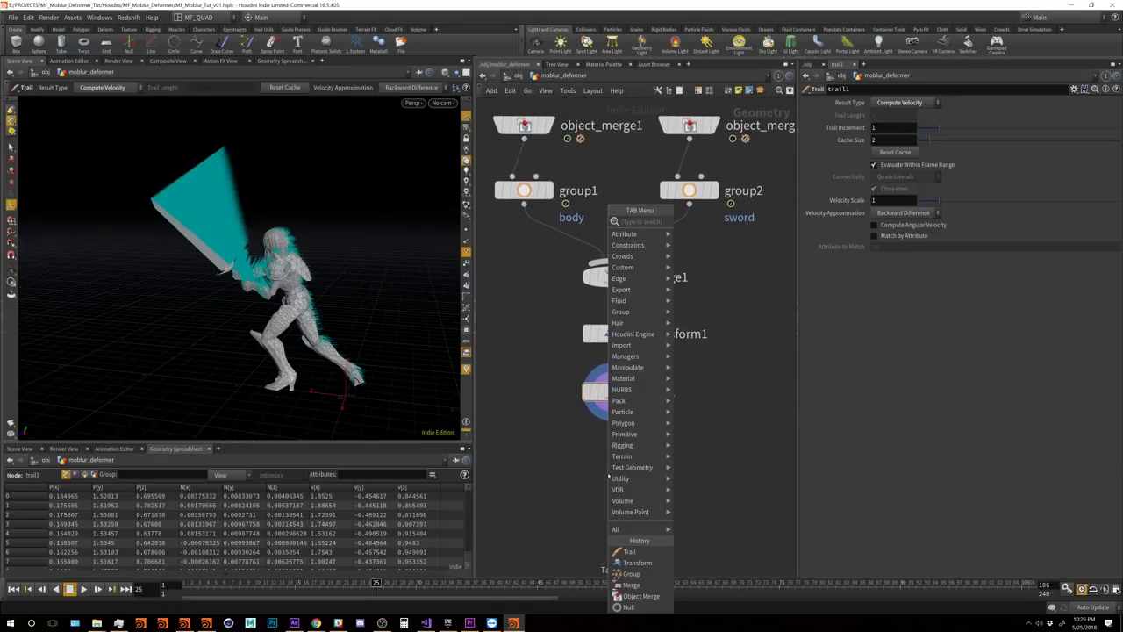
{"action": "type", "text": "null"}
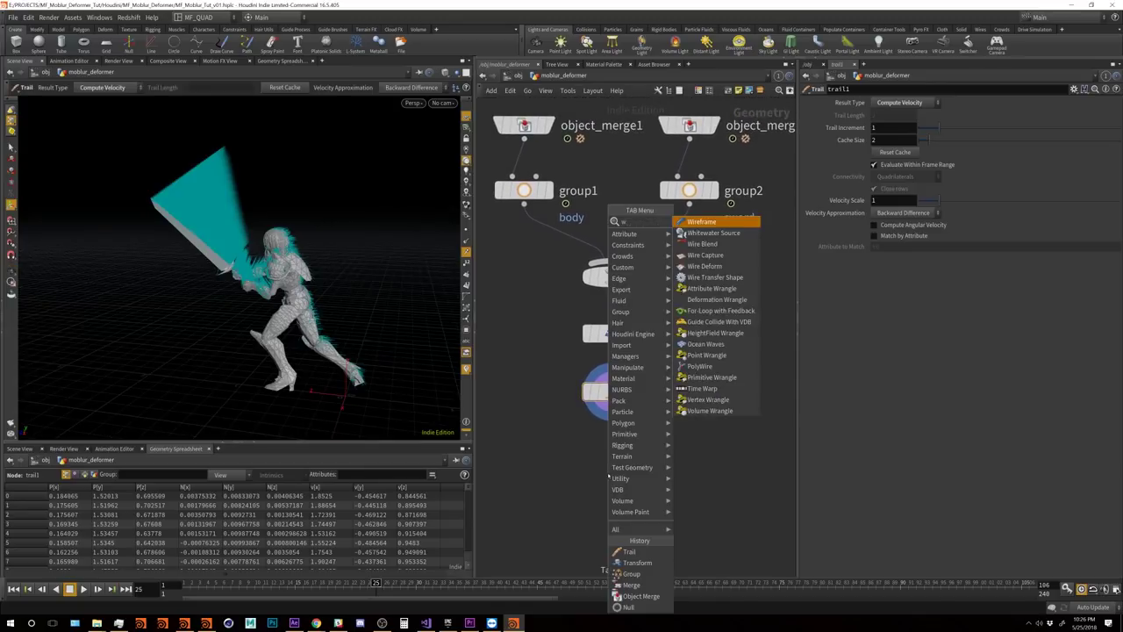
{"action": "key", "text": "Return"}
{"action": "left_click", "coordinate": [637, 452]}
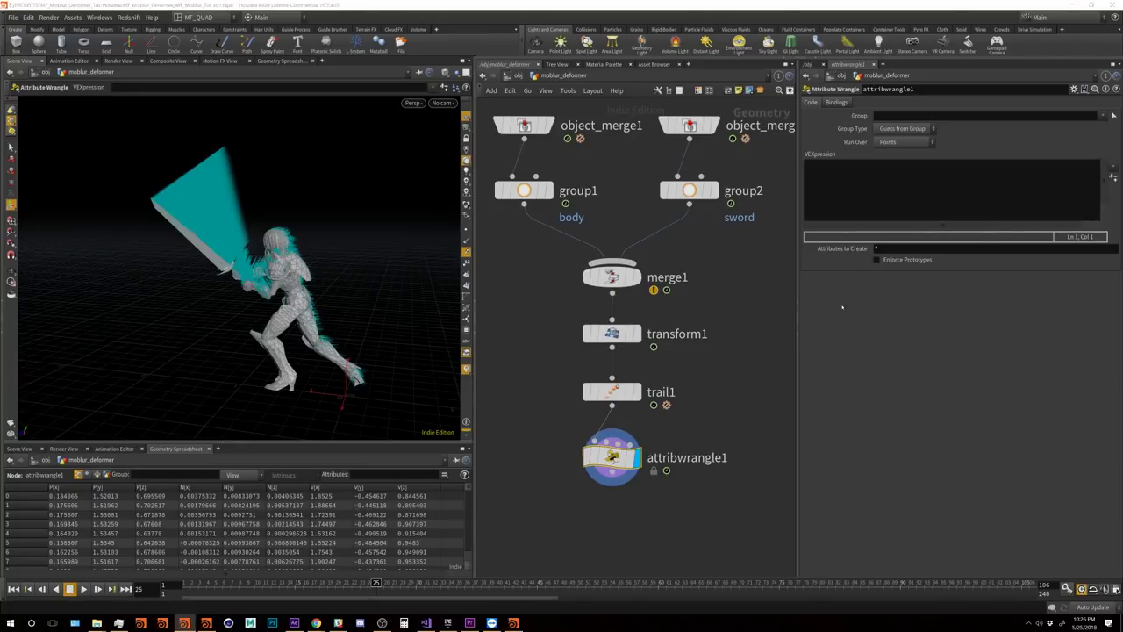
Step: Add float mult = chf("globla_multiplier"); to the attribute wrangle code and create its multiplier parameter, set to 0
{"action": "left_click", "coordinate": [860, 186]}
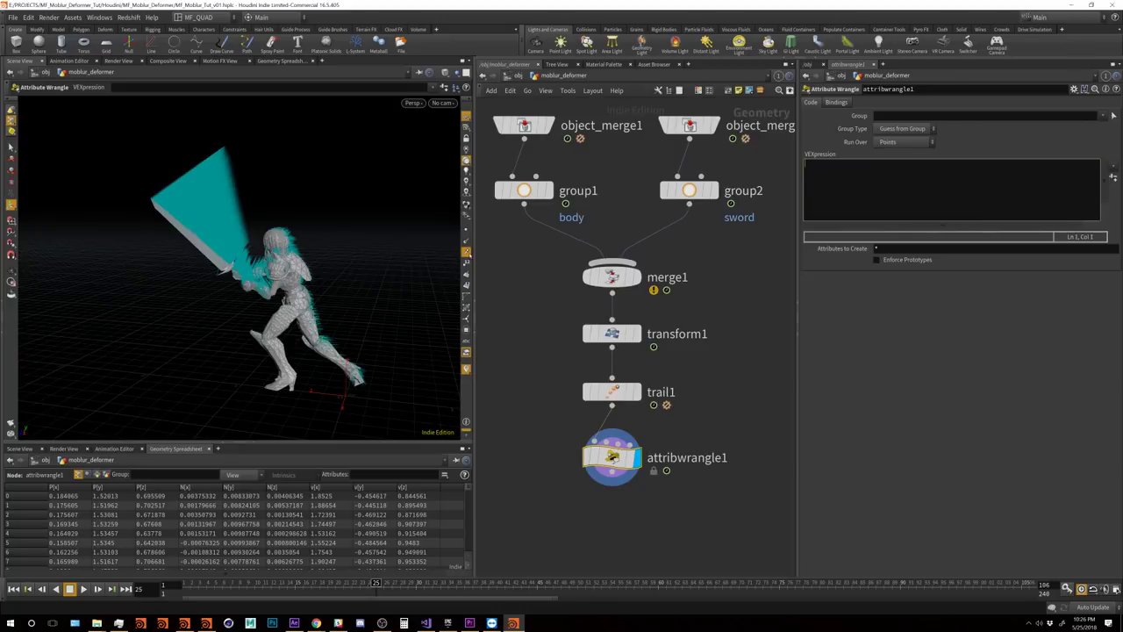
{"action": "left_click", "coordinate": [844, 184]}
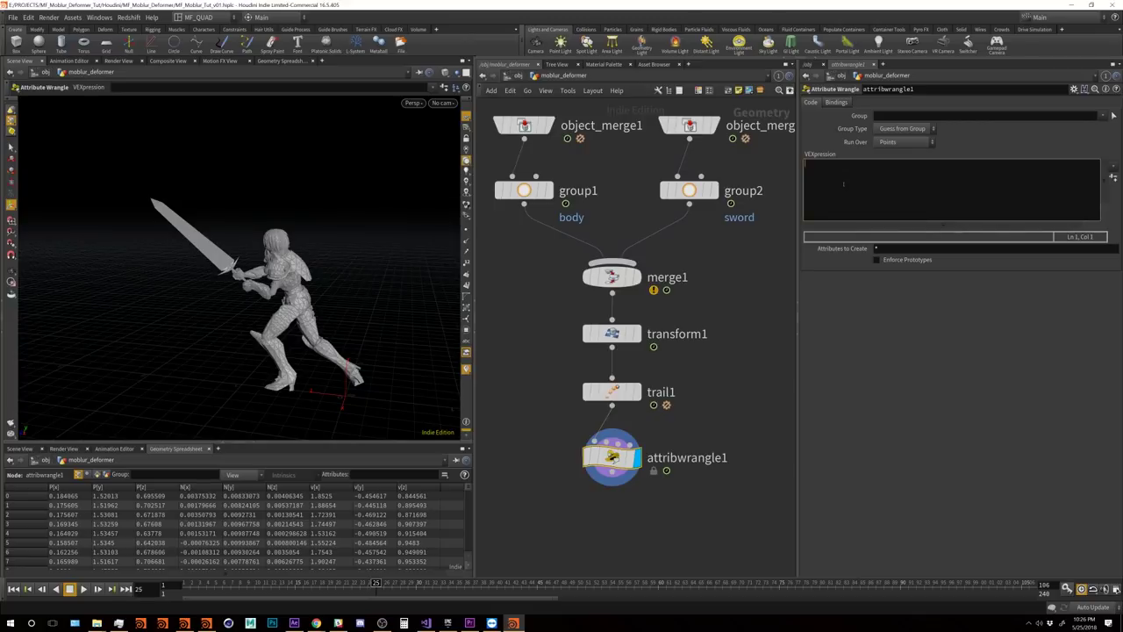
{"action": "type", "text": "float mult = chf(\"globla_multiplier\");"}
{"action": "left_click", "coordinate": [1113, 176]}
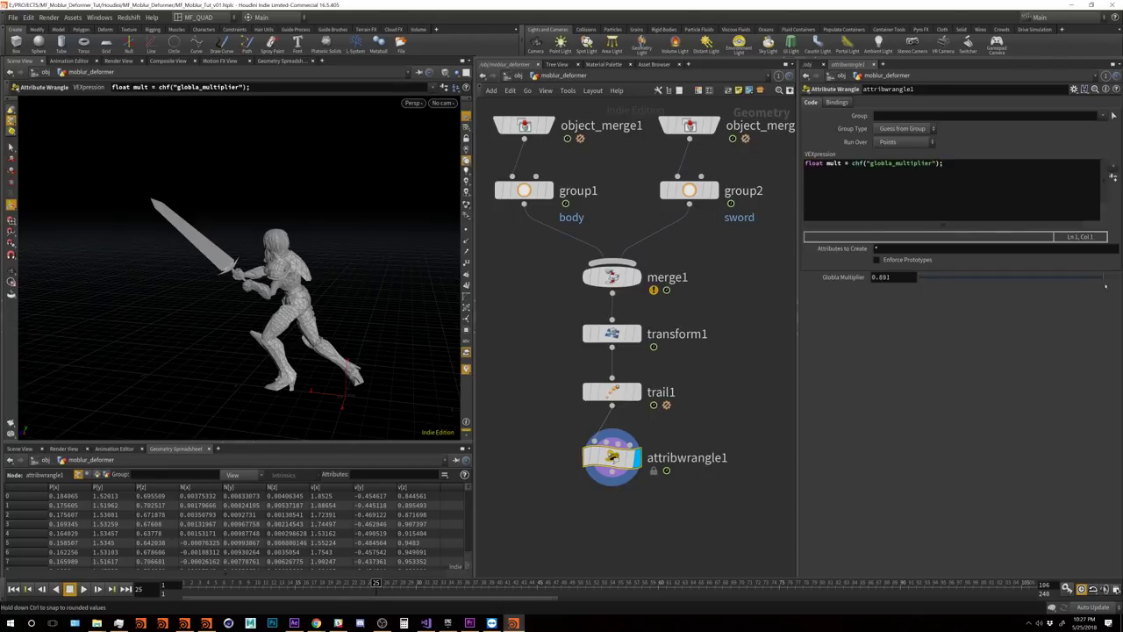
{"action": "left_click_drag", "start_coordinate": [1106, 286], "coordinate": [874, 279]}
Step: Add the line @P -= @v * mult; below the multiplier declaration in the attribute wrangle code
{"action": "left_click", "coordinate": [958, 165]}
{"action": "key", "text": "Return"}
{"action": "key", "text": "Return"}
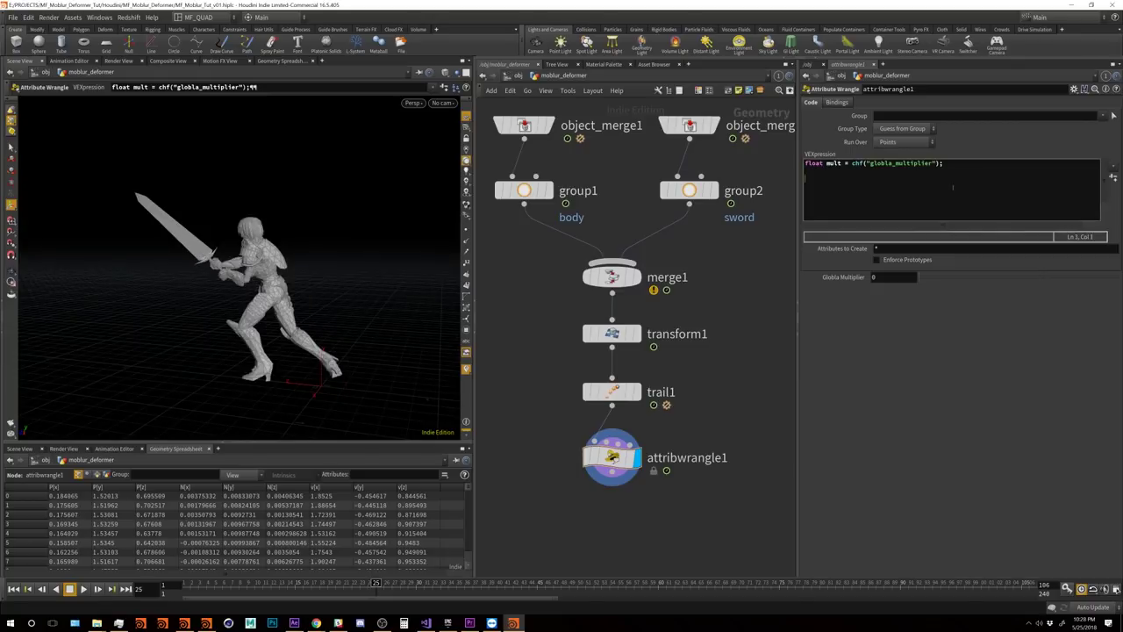
{"action": "key", "text": "Escape"}
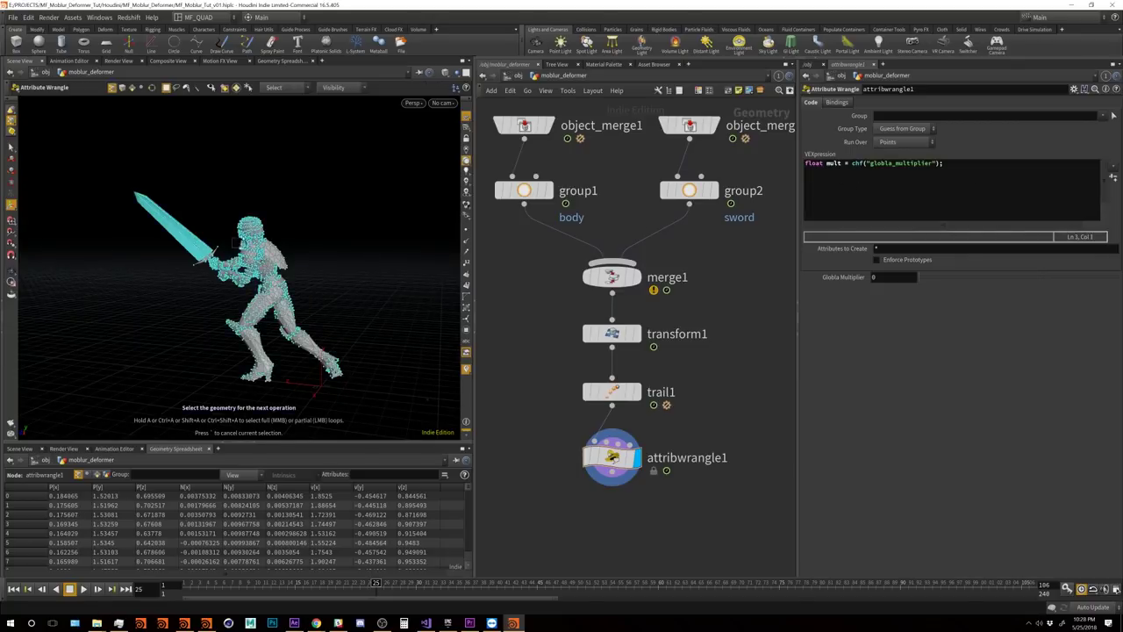
{"action": "right_click", "coordinate": [201, 275]}
{"action": "left_click", "coordinate": [182, 337]}
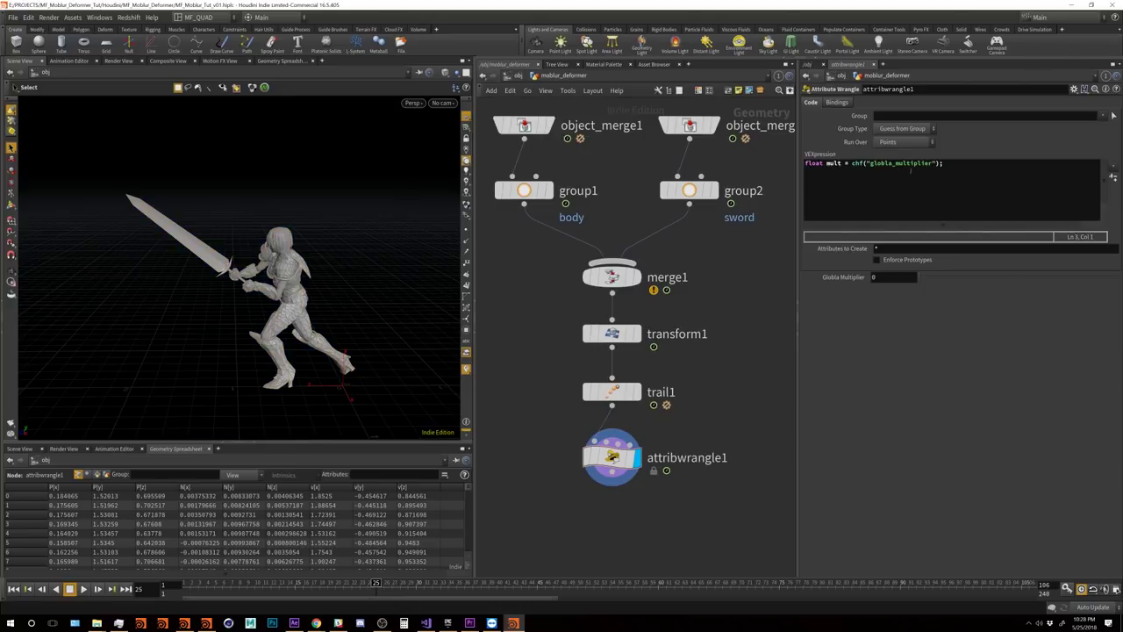
{"action": "left_click", "coordinate": [955, 164]}
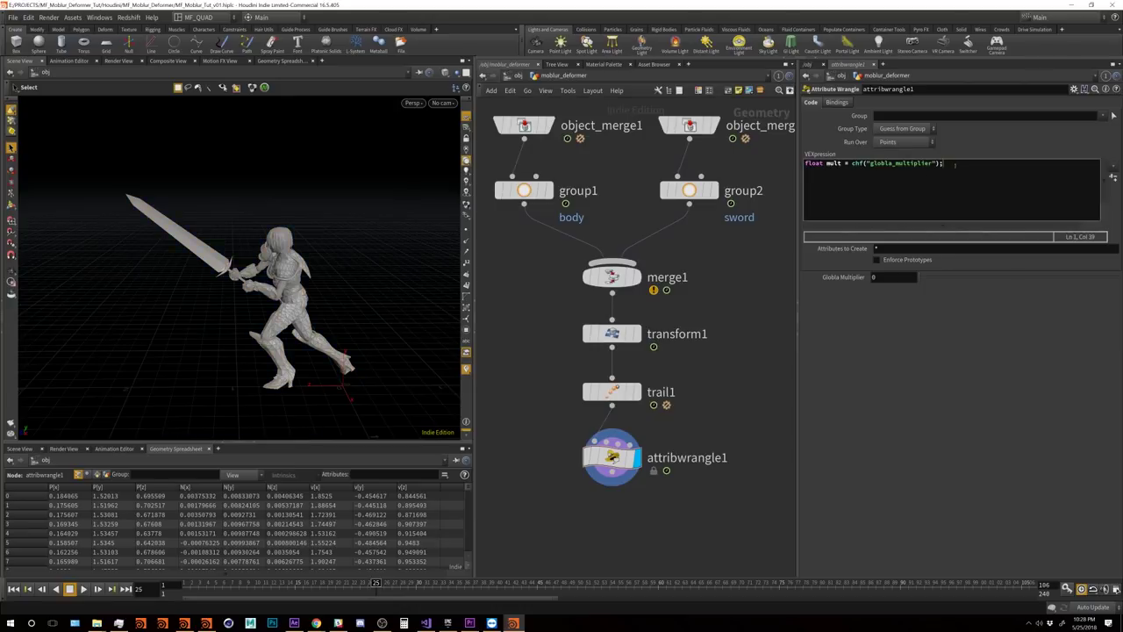
{"action": "key", "text": "Return"}
{"action": "type", "text": "@P -= @v"}
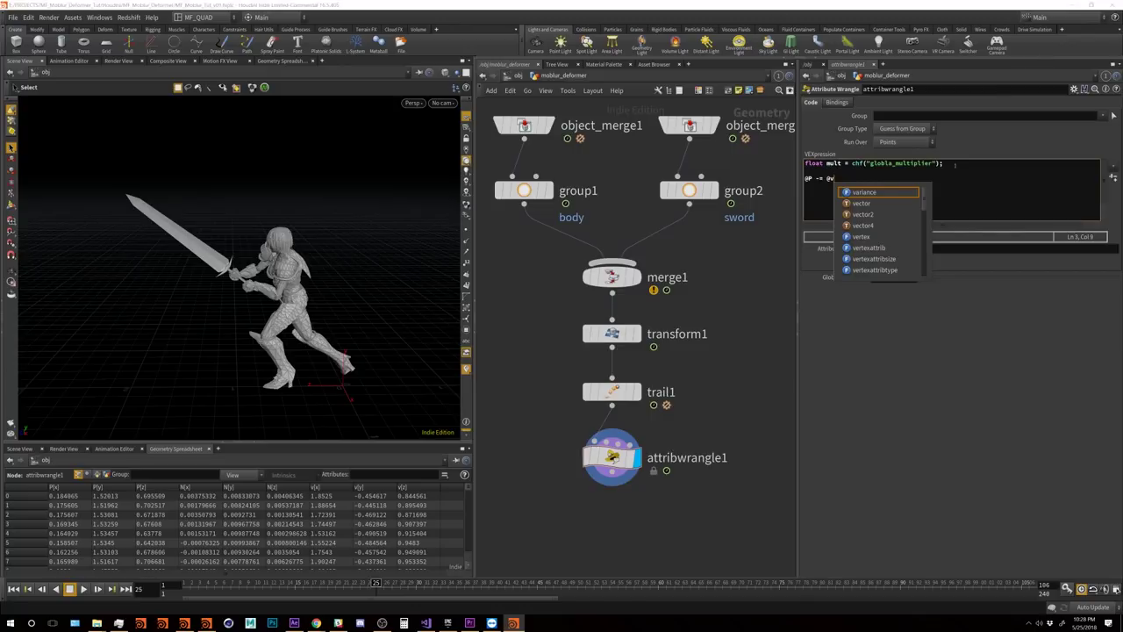
{"action": "type", "text": " * m"}
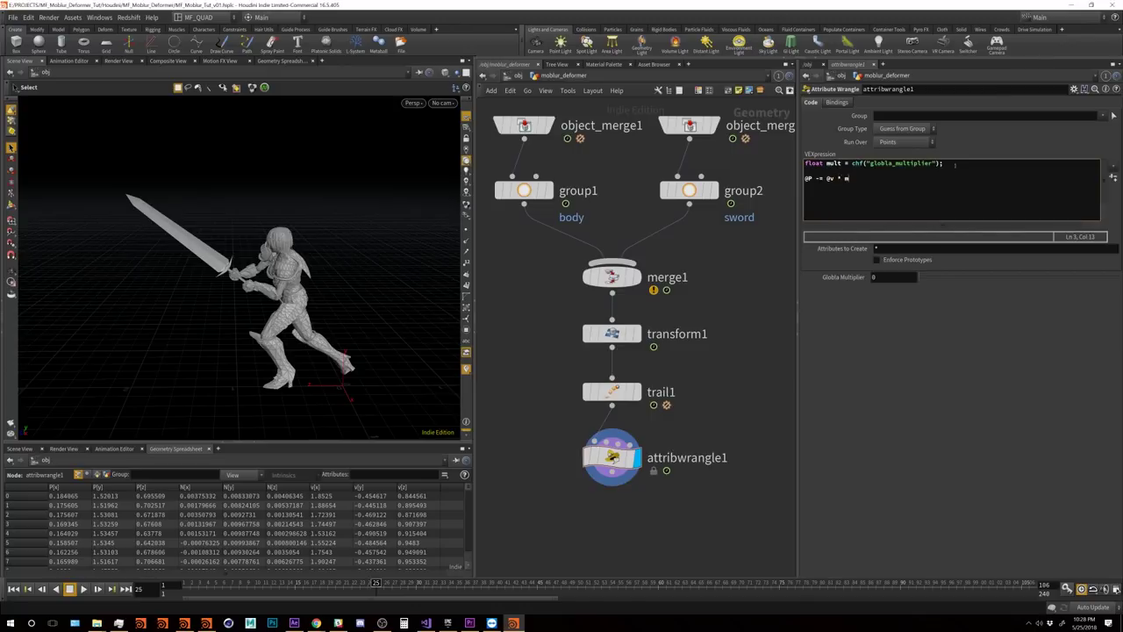
{"action": "type", "text": "ult;"}
Step: Turn on the display of the point velocity trails in the viewport
{"action": "mouse_move", "coordinate": [920, 277]}
{"action": "left_mouse_down"}
{"action": "mouse_move", "coordinate": [945, 280]}
{"action": "mouse_move", "coordinate": [919, 278]}
{"action": "left_mouse_up"}
{"action": "left_click", "coordinate": [466, 240]}
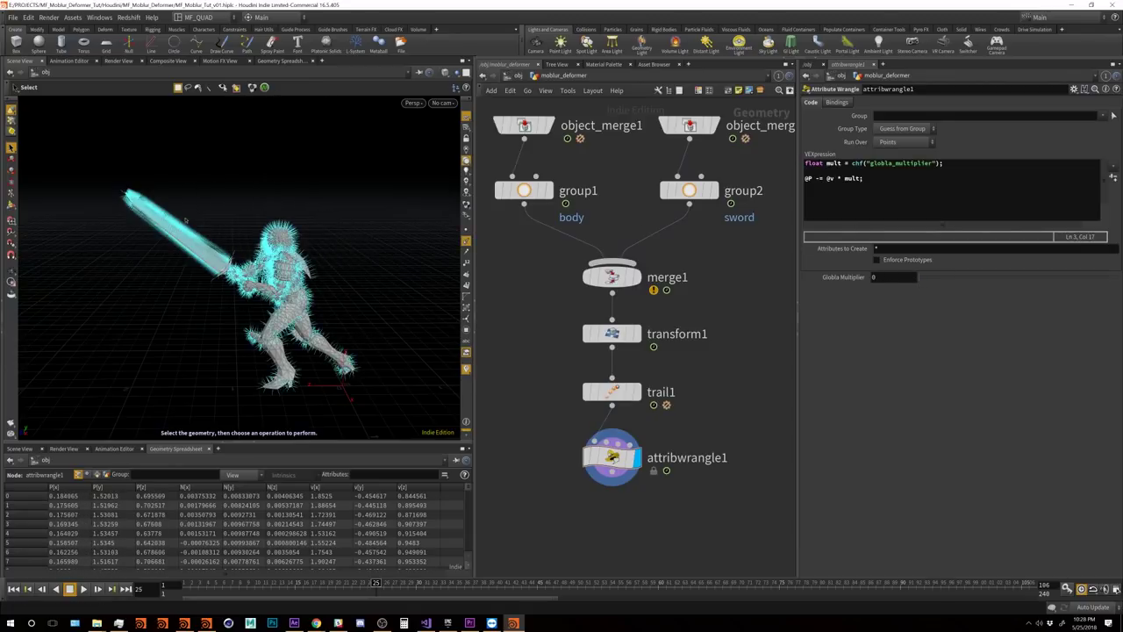
{"action": "left_click", "coordinate": [466, 226]}
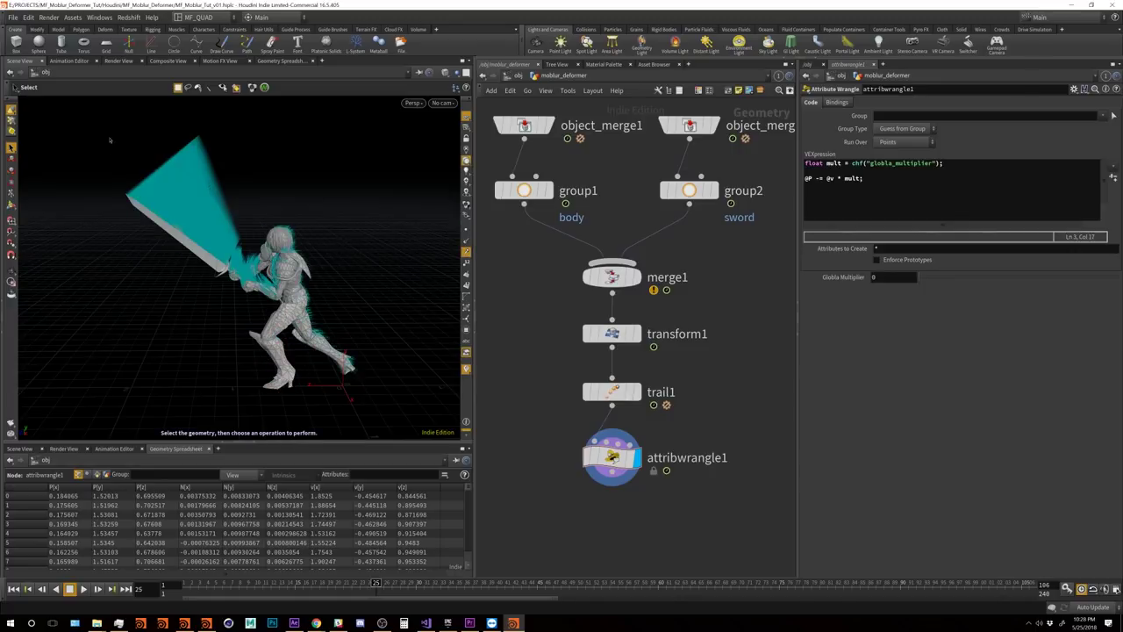
Step: Raise the wrangle's multiplier to 0.704 to test how the character and sword deform along their velocity
{"action": "left_click_drag", "start_coordinate": [919, 277], "coordinate": [1059, 280]}
{"action": "key", "text": "Escape"}
{"action": "left_click_drag", "start_coordinate": [290, 236], "coordinate": [285, 335]}
{"action": "left_click_drag", "start_coordinate": [1017, 281], "coordinate": [1059, 281]}
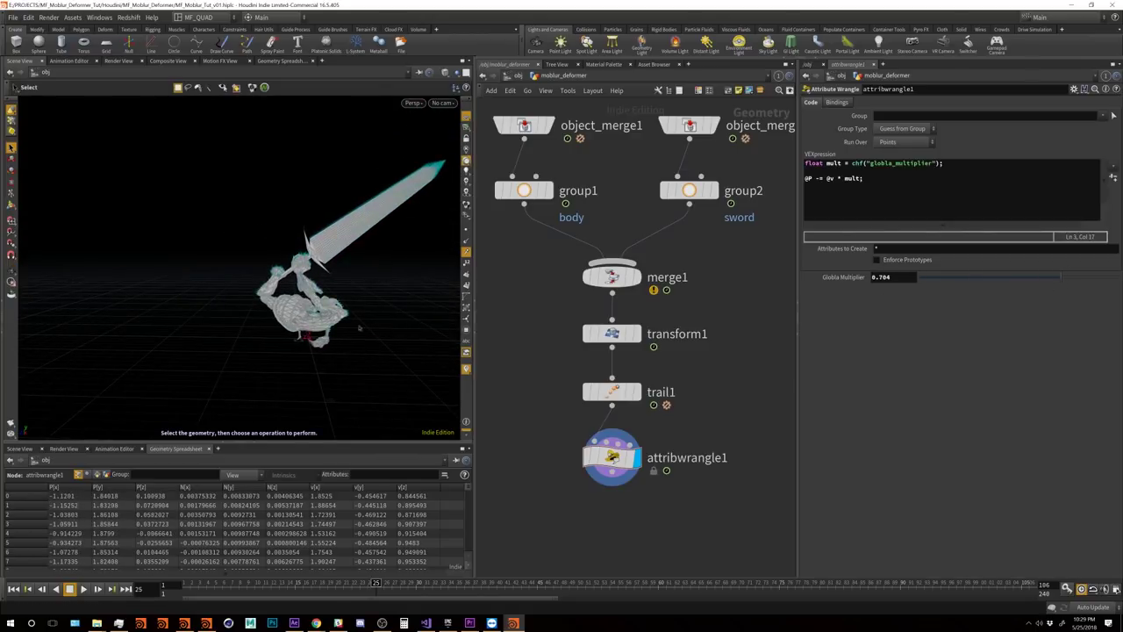
{"action": "key", "text": "Escape"}
{"action": "left_click_drag", "start_coordinate": [373, 345], "coordinate": [338, 297]}
{"action": "key", "text": "s"}
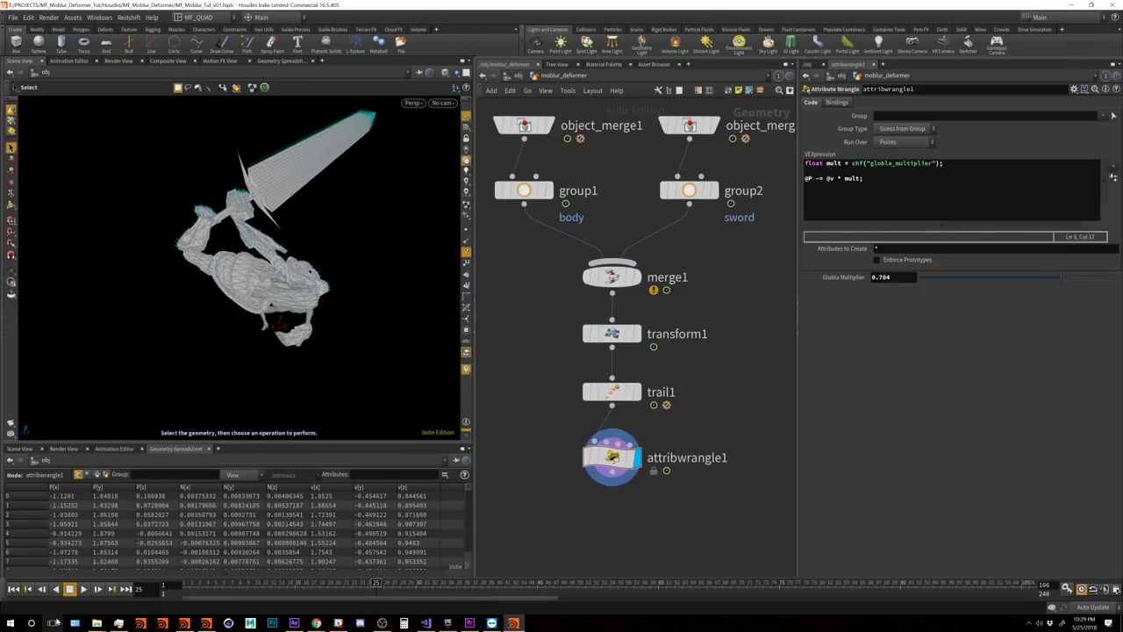
Step: Play the animation and inspect the deformed body and sword from several angles, stopping at frame 44
{"action": "left_click", "coordinate": [84, 588]}
{"action": "key", "text": "Escape"}
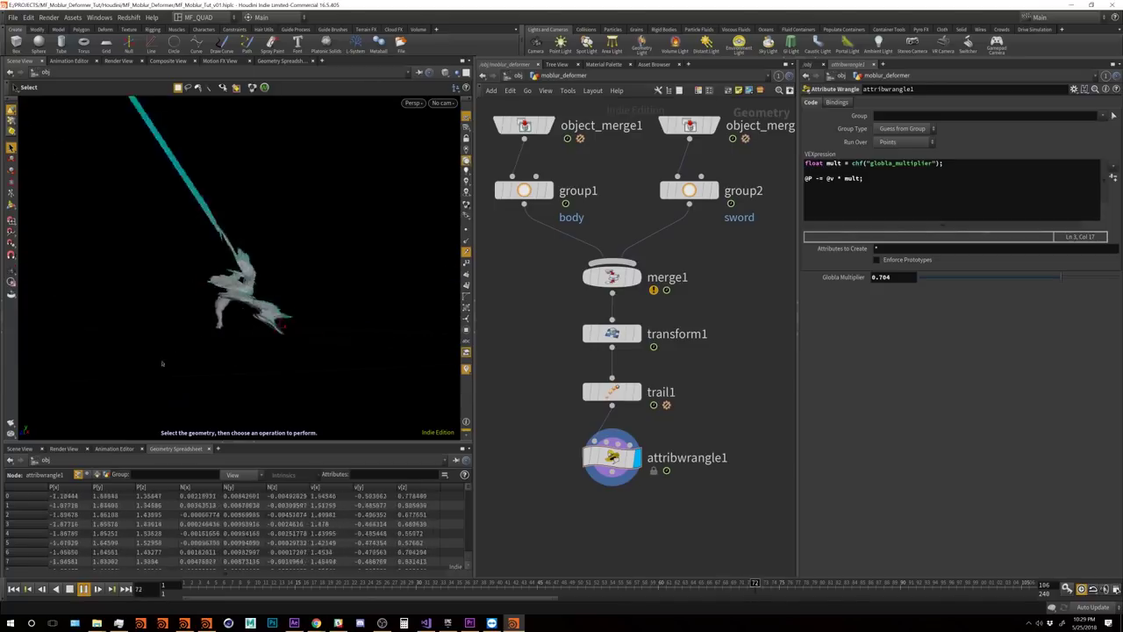
{"action": "left_click_drag", "start_coordinate": [253, 321], "coordinate": [237, 342]}
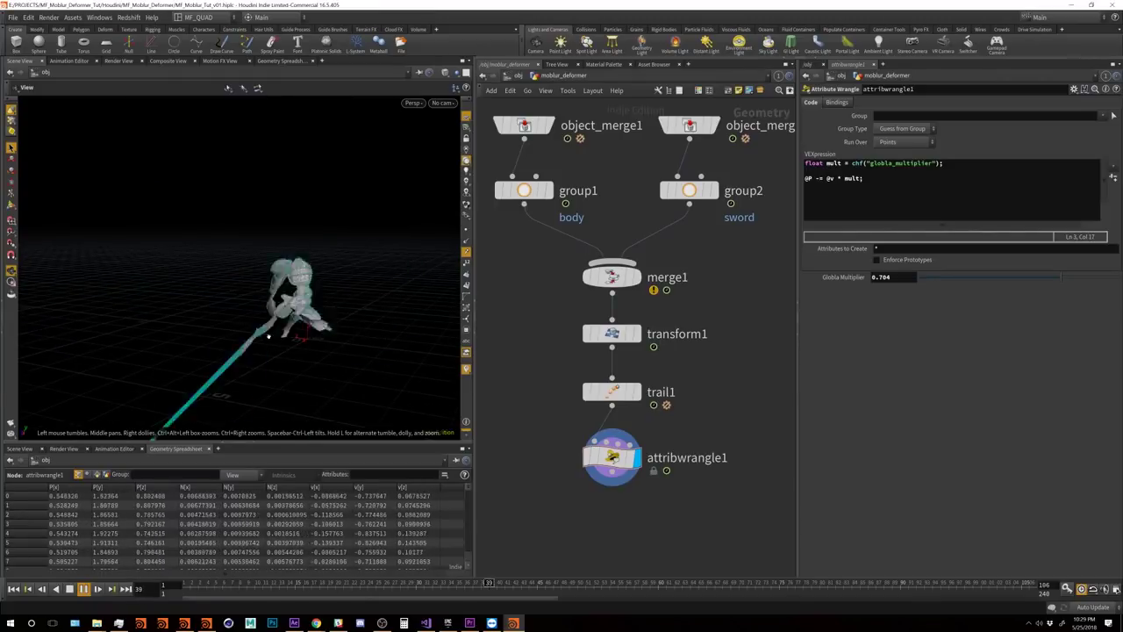
{"action": "key", "text": "s"}
{"action": "left_click", "coordinate": [69, 589]}
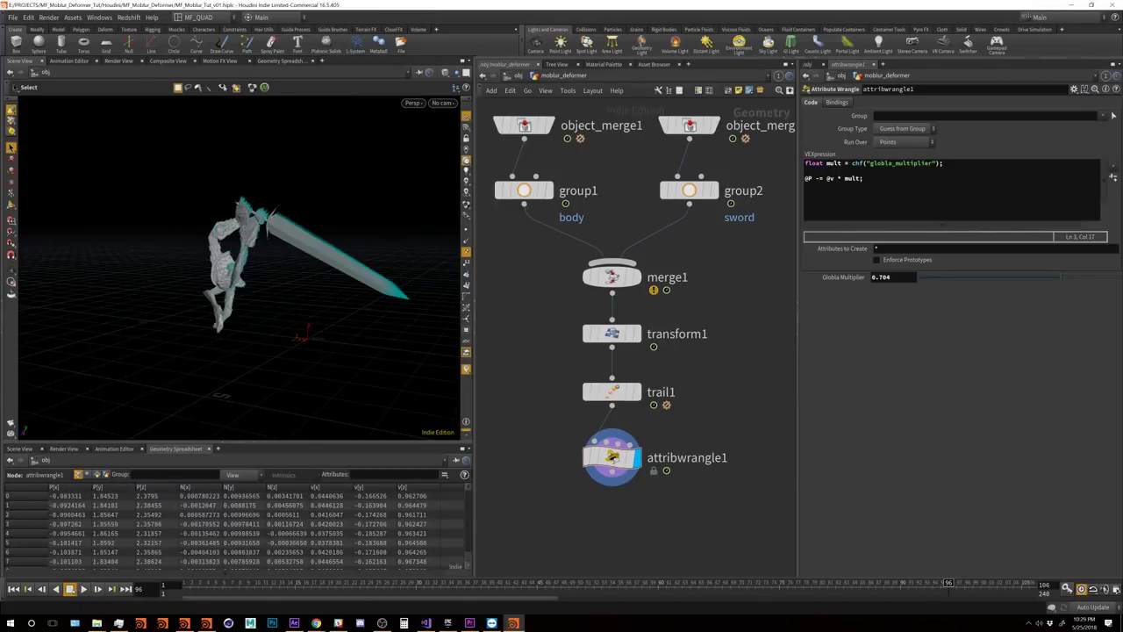
{"action": "left_click", "coordinate": [84, 589]}
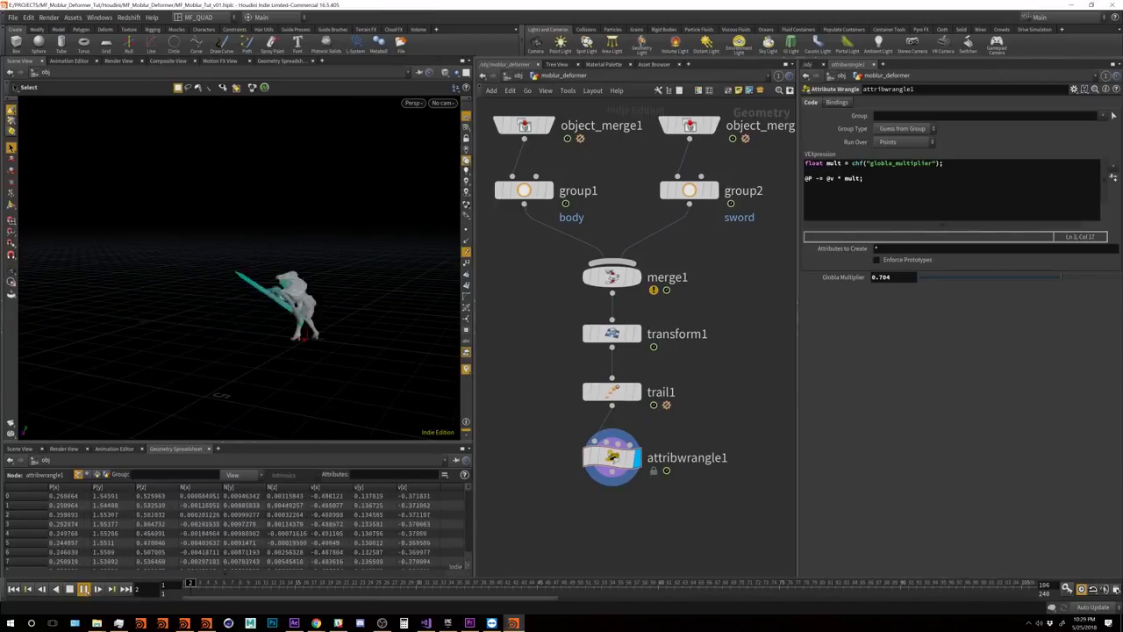
{"action": "key", "text": "Escape"}
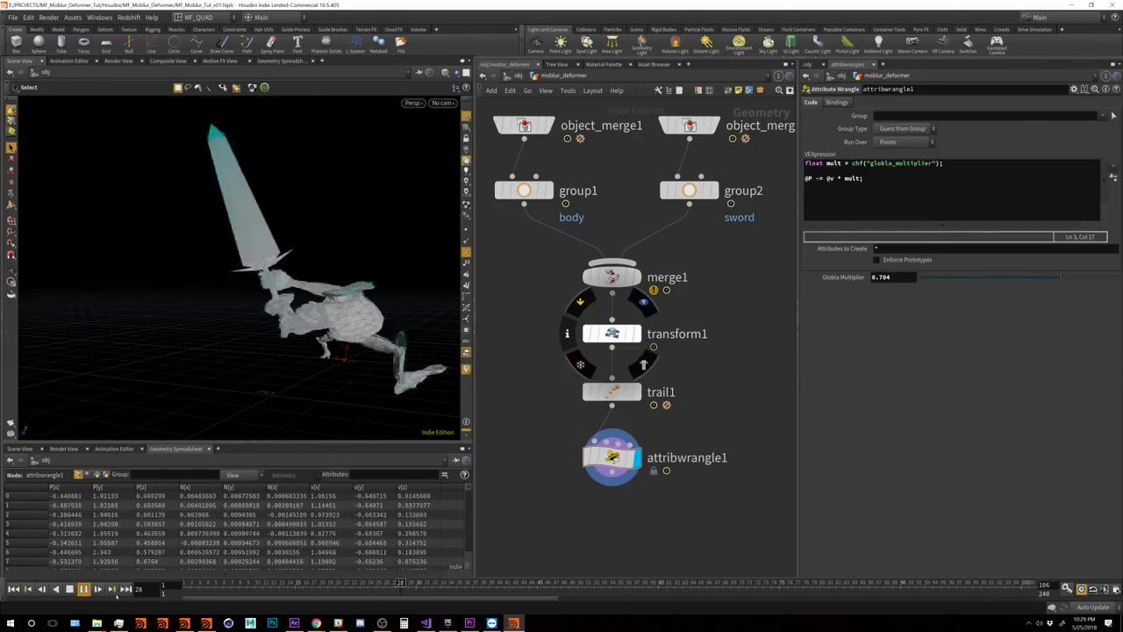
{"action": "key", "text": "s"}
{"action": "key", "text": "Escape"}
{"action": "left_click_drag", "start_coordinate": [285, 233], "coordinate": [351, 289]}
{"action": "key", "text": "s"}
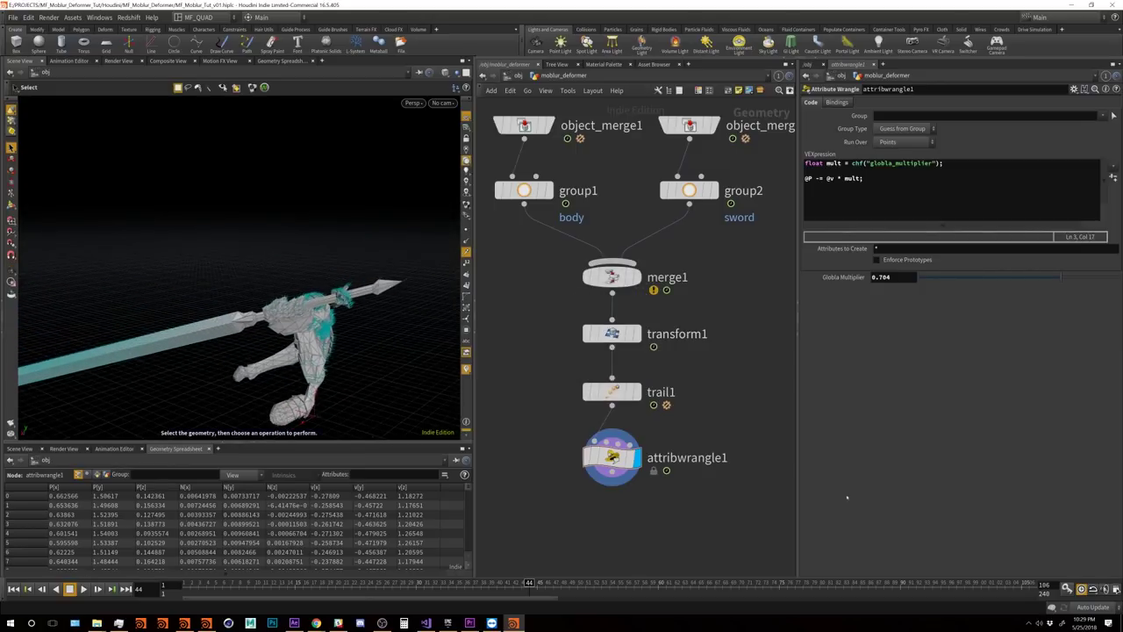
Step: Reset the wrangle's multiplier to 0 and move the animation to frame 24
{"action": "left_click_drag", "start_coordinate": [1057, 278], "coordinate": [873, 279]}
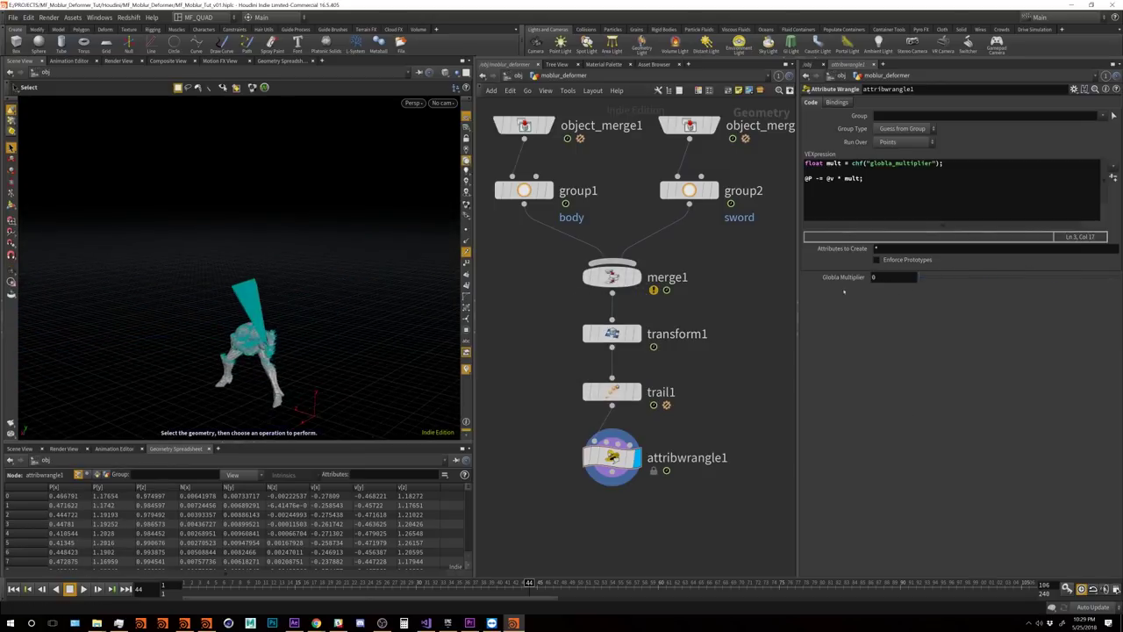
{"action": "key", "text": "Escape"}
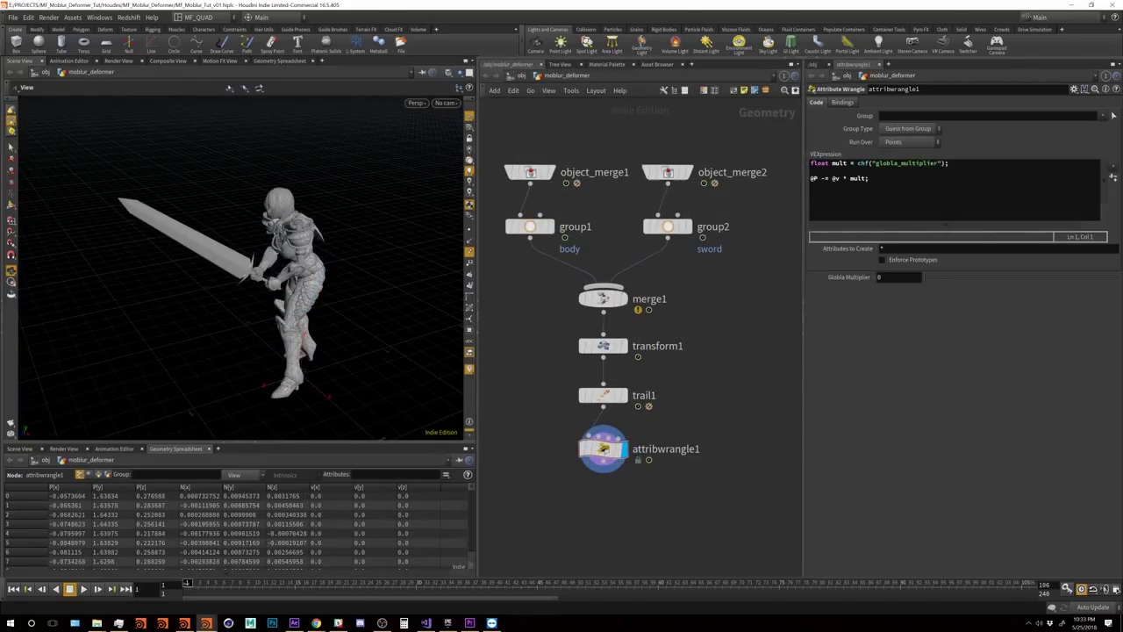
{"action": "left_click_drag", "start_coordinate": [208, 583], "coordinate": [367, 583]}
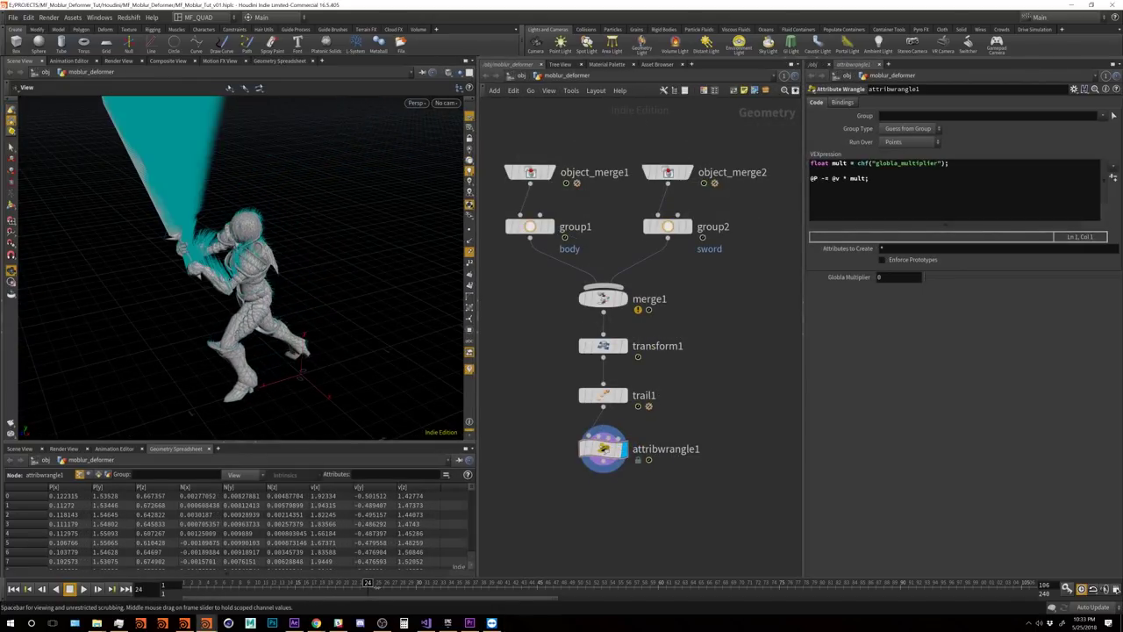
Step: Examine the point normals and velocity trails on the sword and body from several angles
{"action": "left_click_drag", "start_coordinate": [166, 228], "coordinate": [274, 243]}
{"action": "scroll", "coordinate": [205, 188], "scroll_direction": "up", "scroll_amount": 5}
{"action": "scroll", "coordinate": [257, 297], "scroll_direction": "down", "scroll_amount": 3}
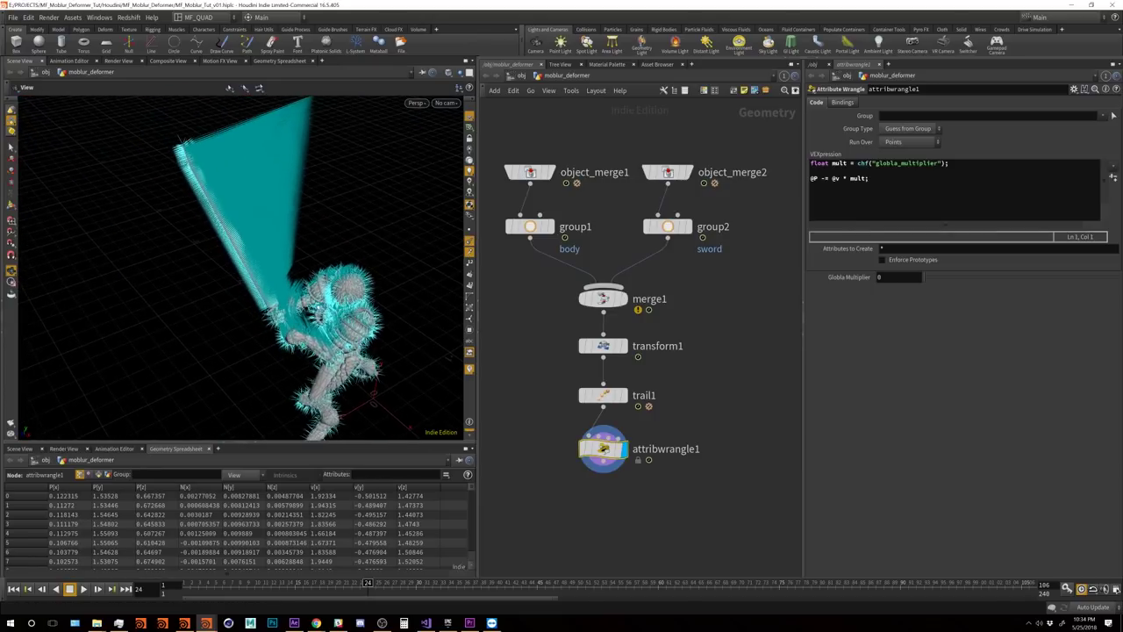
{"action": "scroll", "coordinate": [275, 243], "scroll_direction": "up", "scroll_amount": 3}
{"action": "left_click_drag", "start_coordinate": [292, 282], "coordinate": [364, 280]}
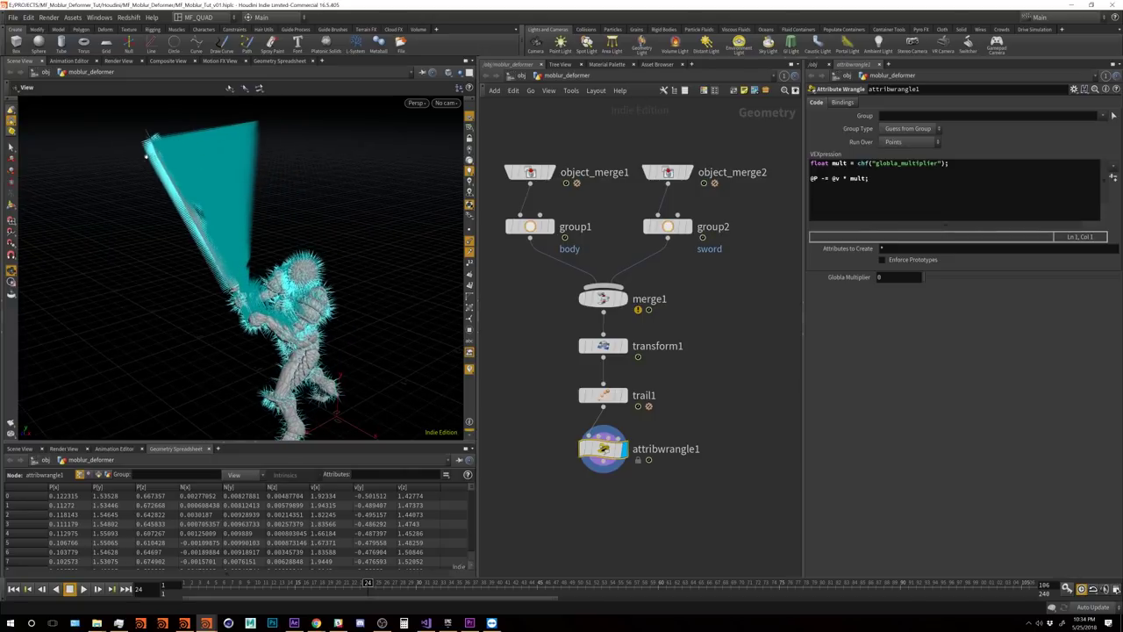
{"action": "left_click_drag", "start_coordinate": [123, 161], "coordinate": [27, 246]}
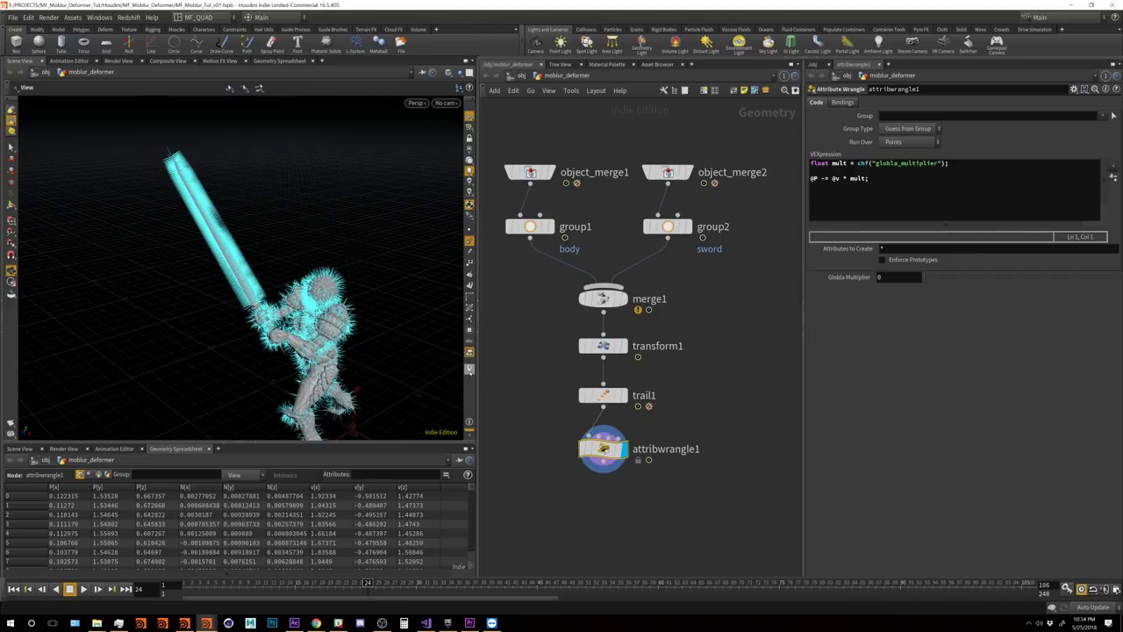
Step: Add a scene-level Marker visualizer and label it Velocity
{"action": "left_click", "coordinate": [470, 302]}
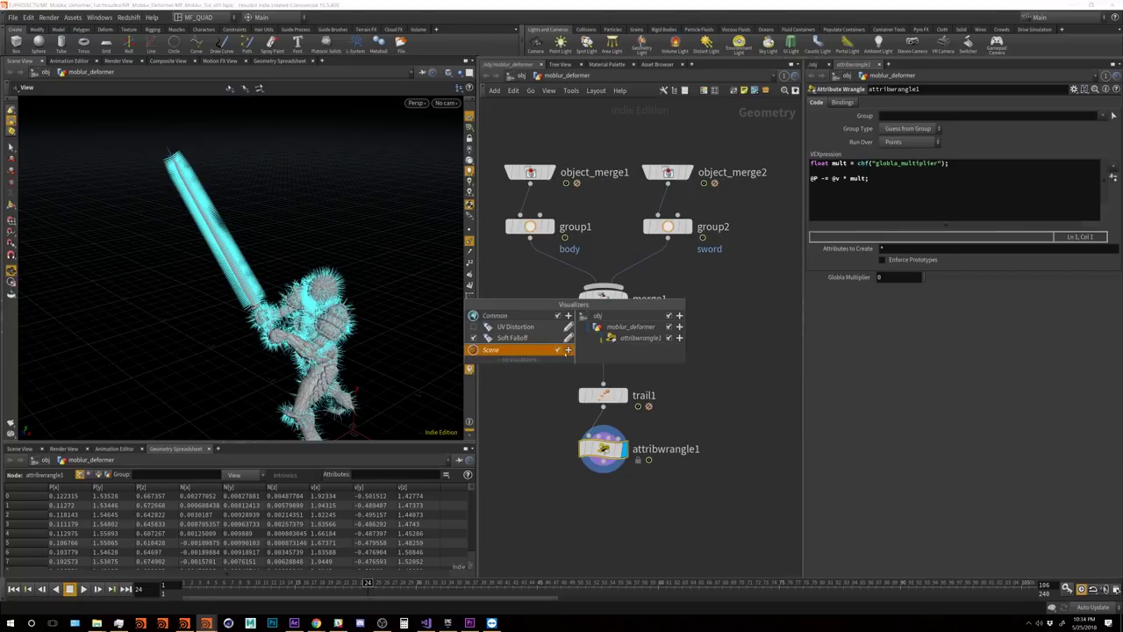
{"action": "left_click", "coordinate": [567, 349]}
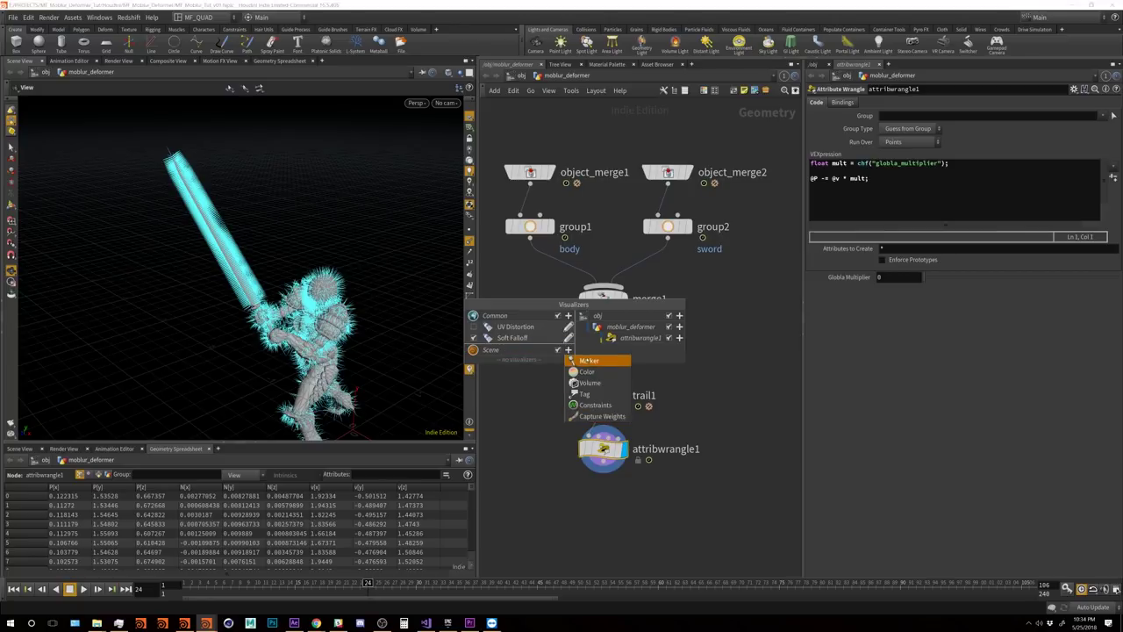
{"action": "left_click", "coordinate": [596, 361]}
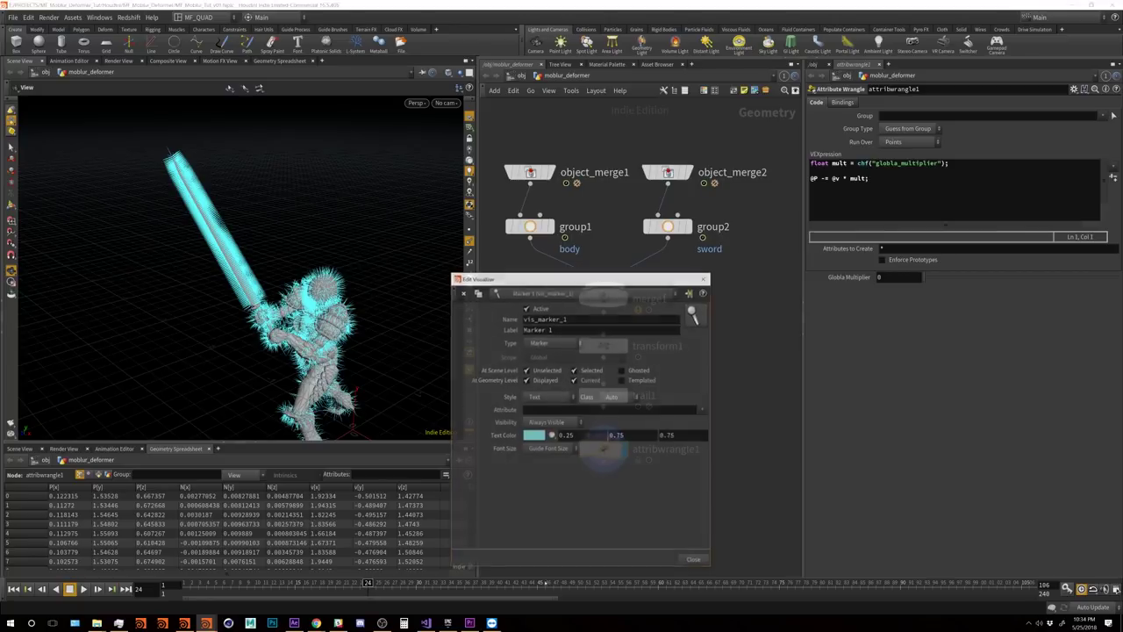
{"action": "double_click", "coordinate": [570, 329]}
{"action": "type", "text": "Velocity"}
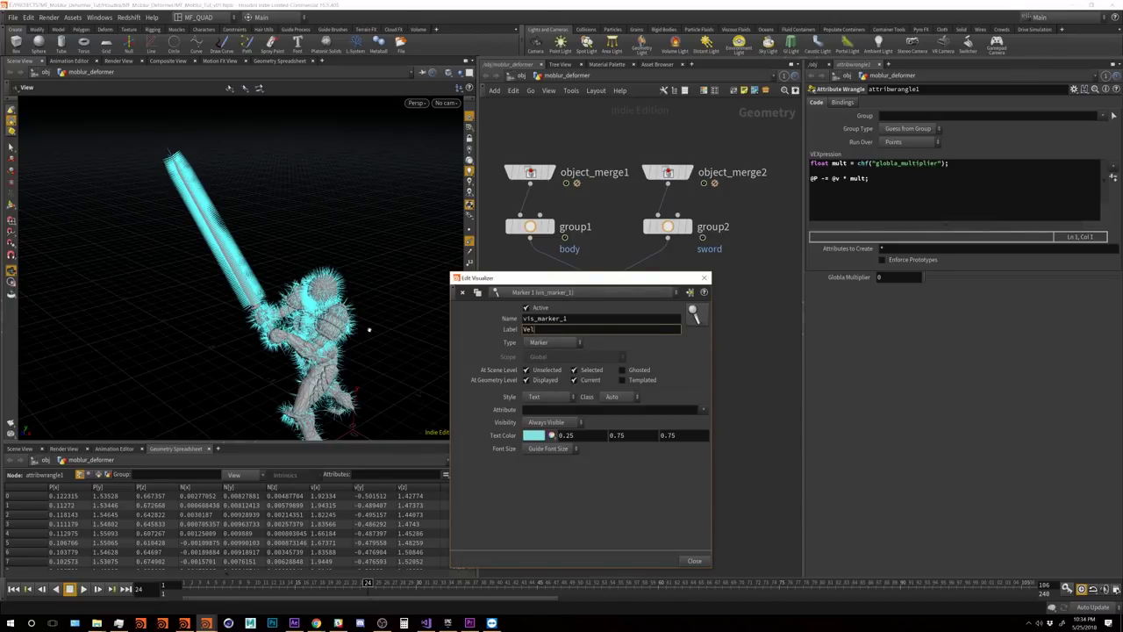
Step: Give the Velocity visualizer an orange text color of 0.9, 0.45, 0 and set its attribute to v
{"action": "left_click", "coordinate": [533, 435]}
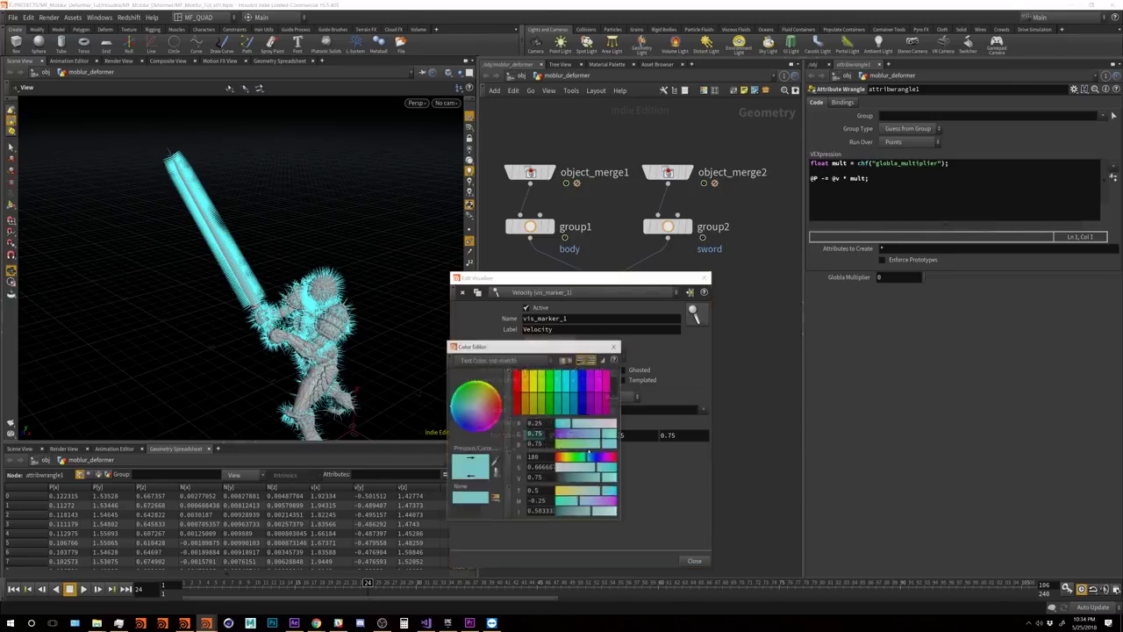
{"action": "left_click", "coordinate": [527, 383]}
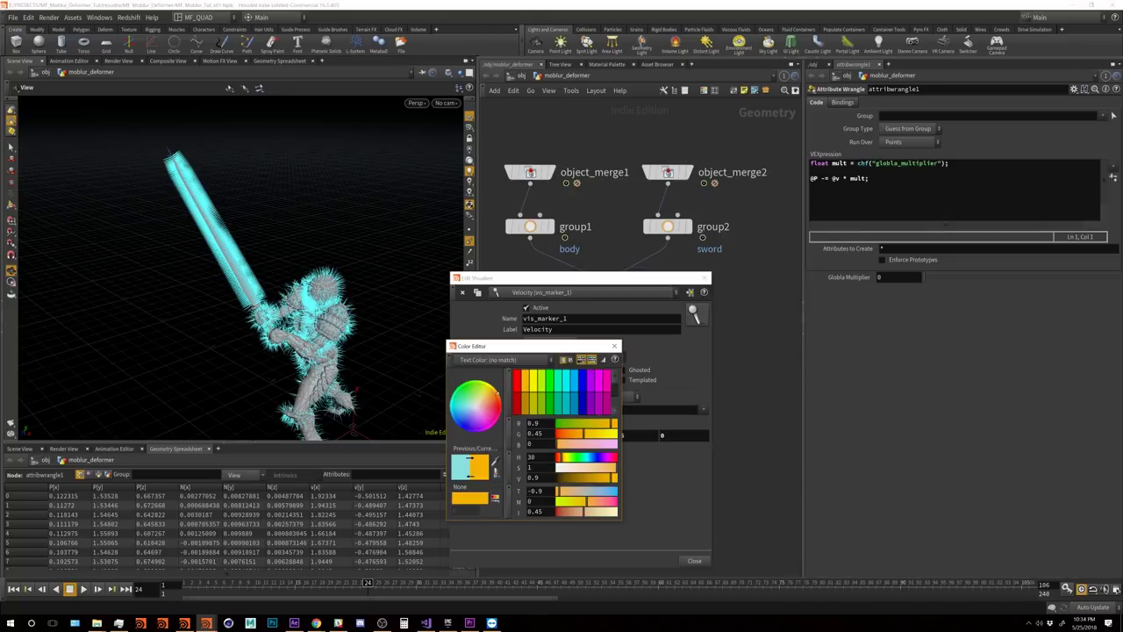
{"action": "left_click", "coordinate": [614, 346]}
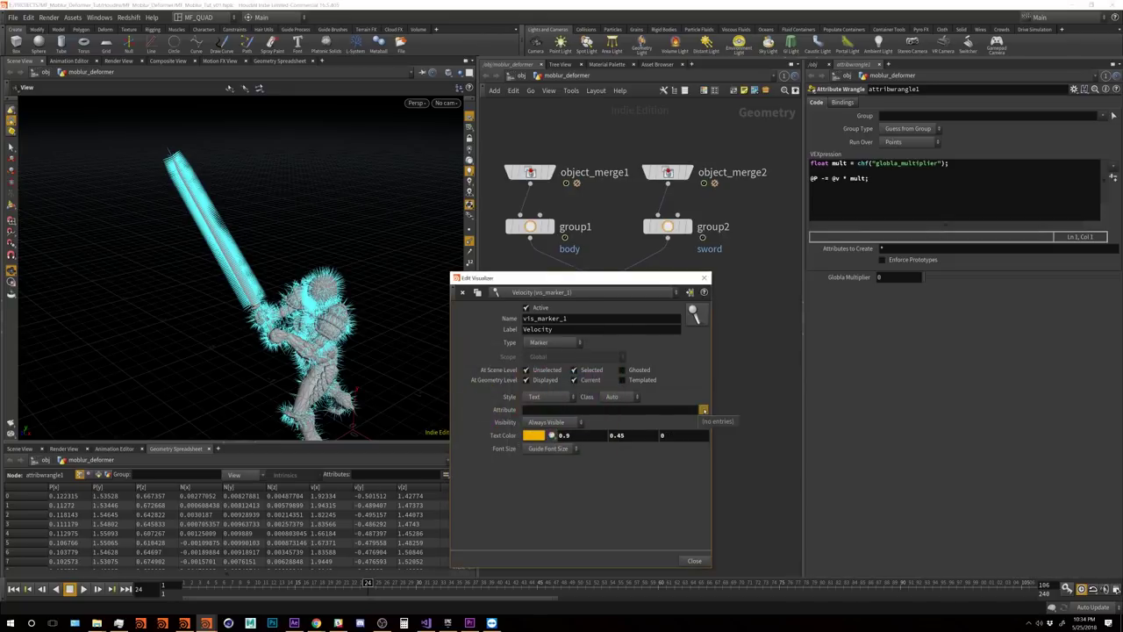
{"action": "left_click", "coordinate": [626, 408]}
{"action": "type", "text": "v"}
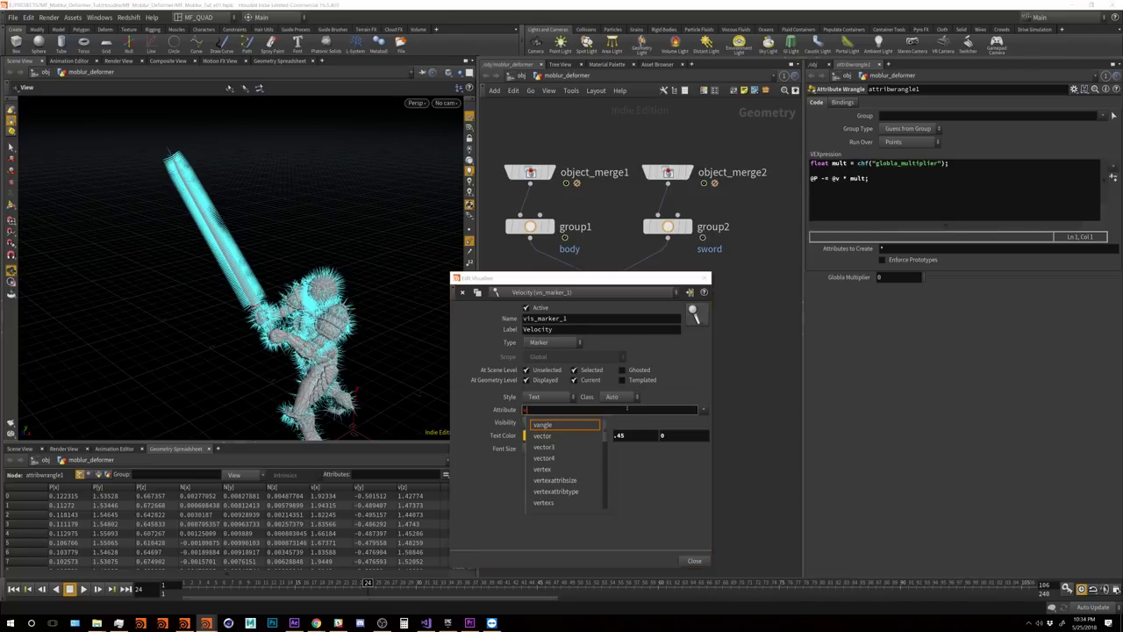
{"action": "key", "text": "Return"}
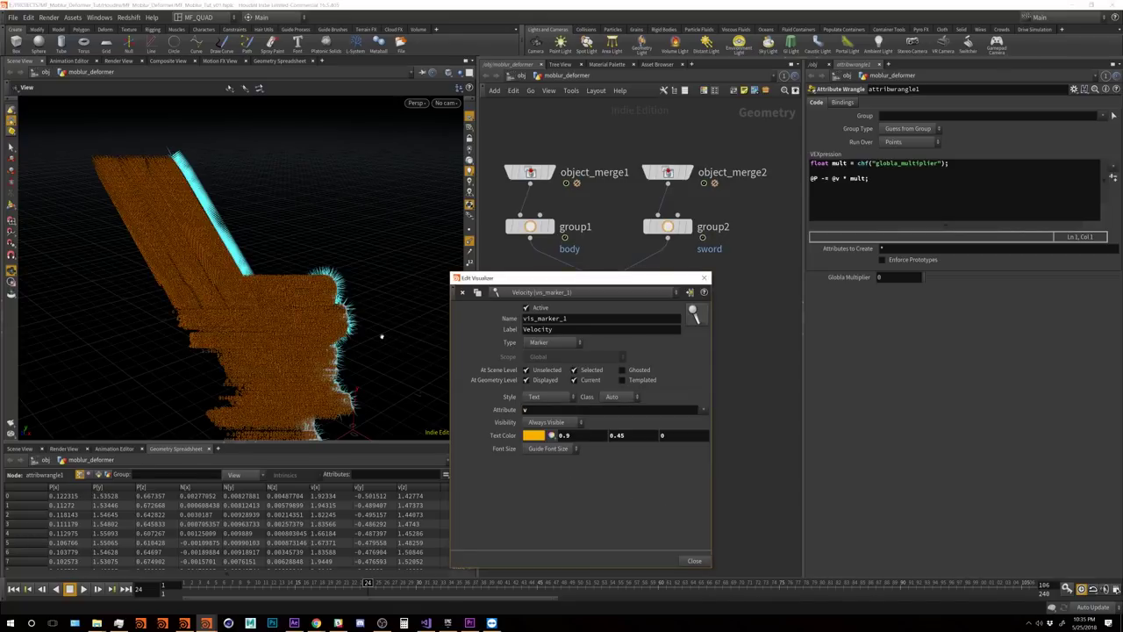
Step: Set the Velocity visualizer's style to Vector with a length scale of 0.002 and close its settings
{"action": "left_click", "coordinate": [552, 397]}
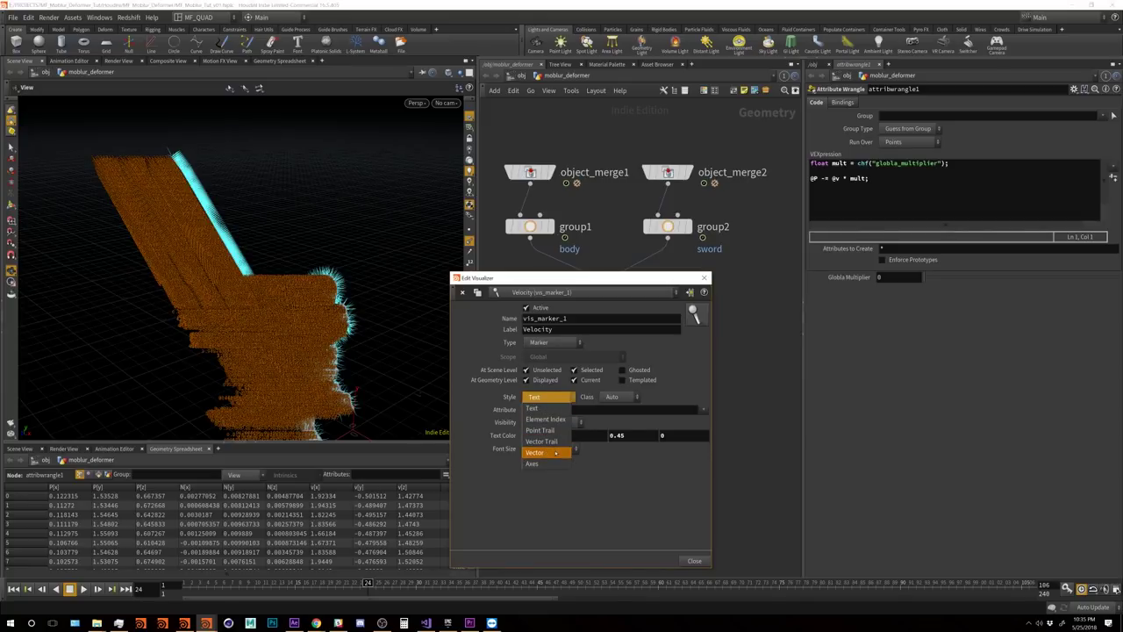
{"action": "left_click", "coordinate": [557, 453]}
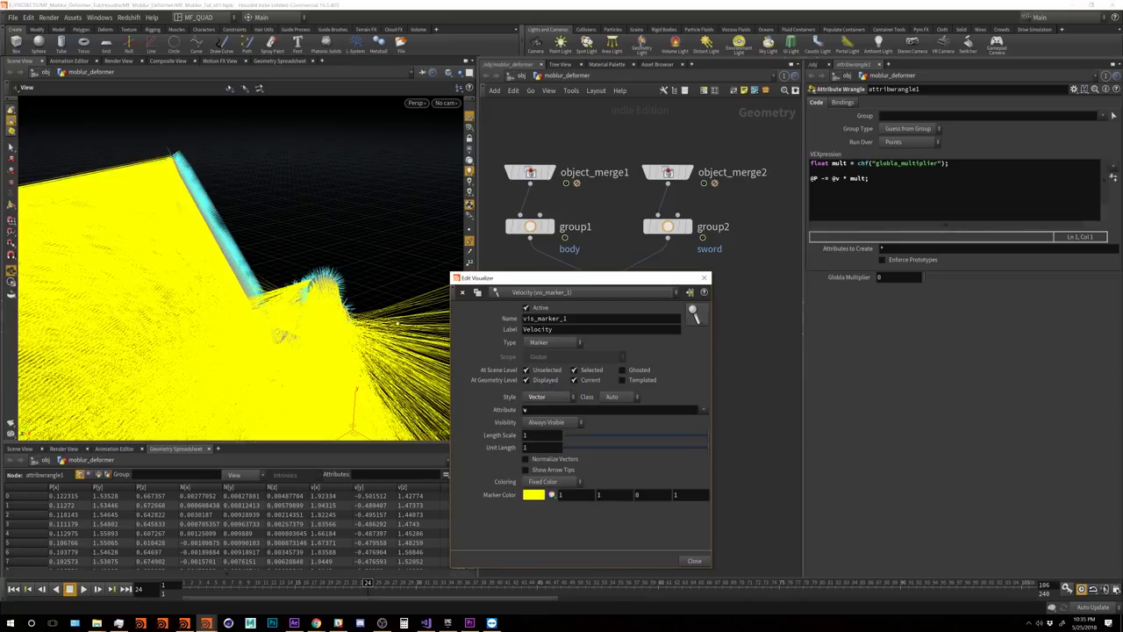
{"action": "left_click_drag", "start_coordinate": [374, 400], "coordinate": [417, 395]}
{"action": "left_click_drag", "start_coordinate": [711, 436], "coordinate": [566, 445]}
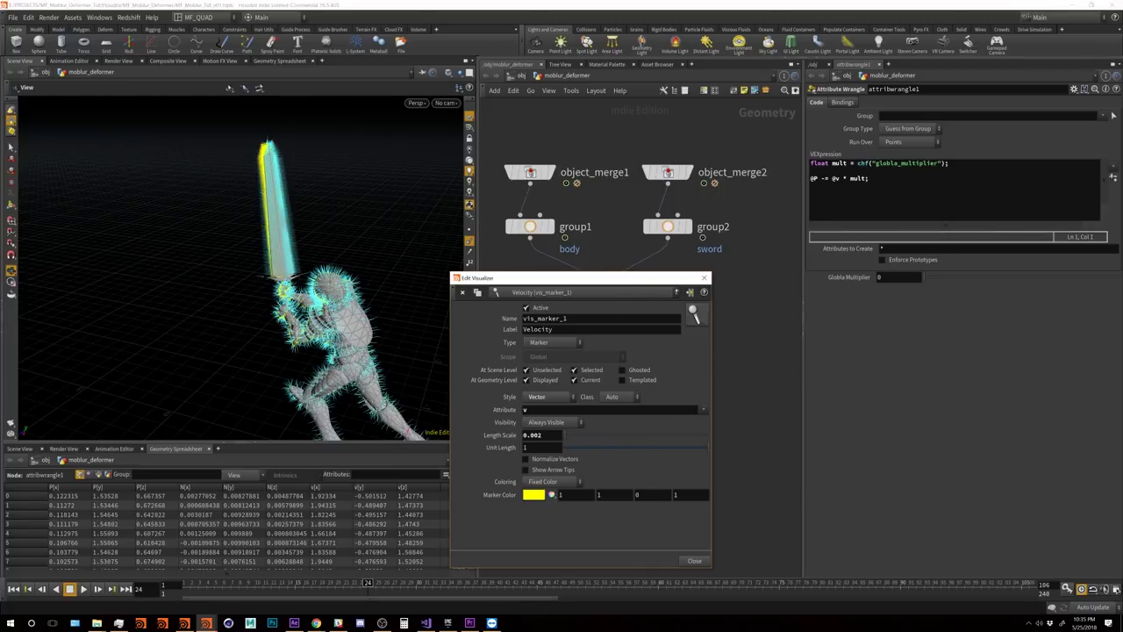
{"action": "left_click", "coordinate": [704, 277]}
Step: Switch the viewport to wireframe and examine the velocity vectors against the point normals around the sword tip
{"action": "mouse_move", "coordinate": [368, 307]}
{"action": "left_mouse_down"}
{"action": "mouse_move", "coordinate": [372, 412]}
{"action": "mouse_move", "coordinate": [394, 221]}
{"action": "mouse_move", "coordinate": [51, 178]}
{"action": "mouse_move", "coordinate": [338, 371]}
{"action": "mouse_move", "coordinate": [431, 335]}
{"action": "mouse_move", "coordinate": [330, 222]}
{"action": "mouse_move", "coordinate": [318, 140]}
{"action": "mouse_move", "coordinate": [135, 387]}
{"action": "mouse_move", "coordinate": [60, 310]}
{"action": "mouse_move", "coordinate": [70, 395]}
{"action": "left_mouse_up"}
{"action": "key", "text": "w"}
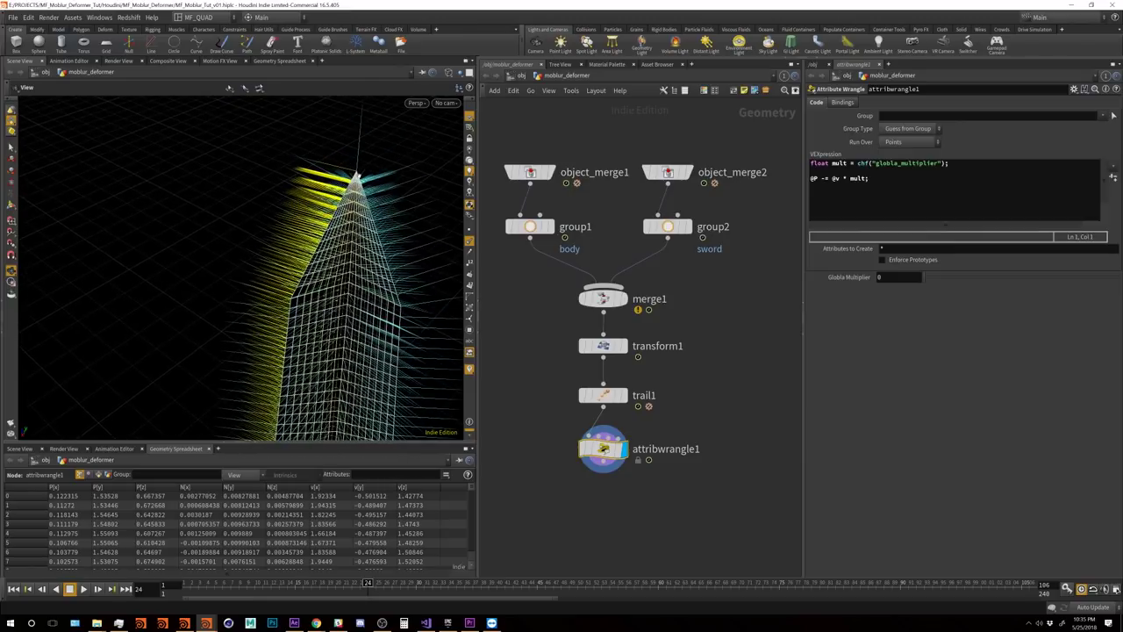
{"action": "left_click_drag", "start_coordinate": [251, 208], "coordinate": [238, 237]}
{"action": "left_click_drag", "start_coordinate": [271, 263], "coordinate": [258, 237], "text": "alt"}
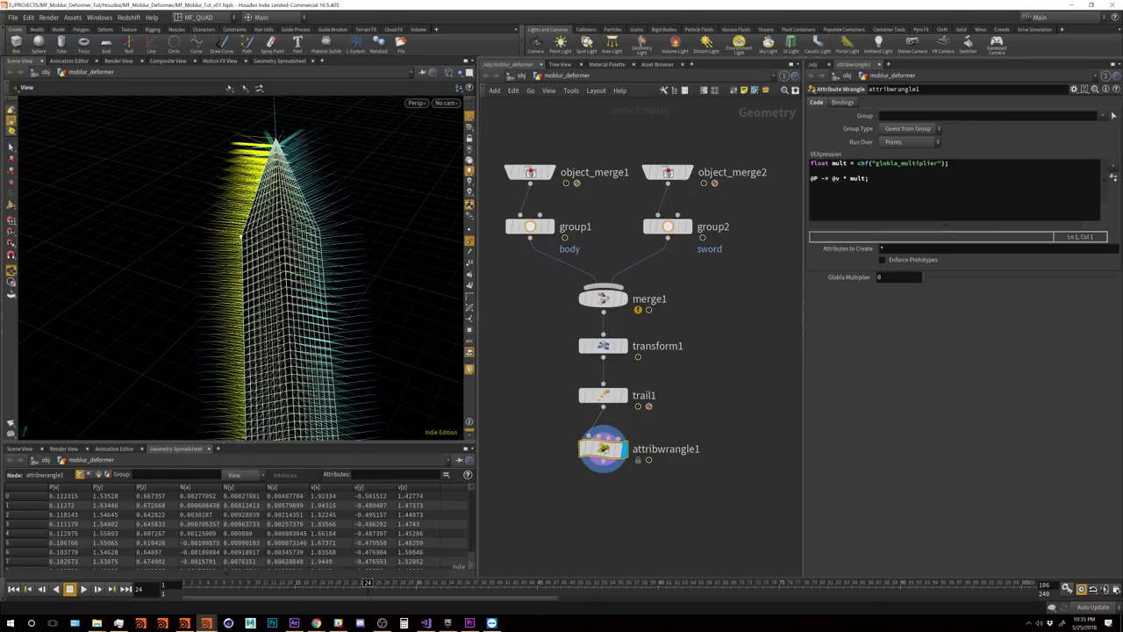
{"action": "left_click_drag", "start_coordinate": [243, 236], "coordinate": [252, 186]}
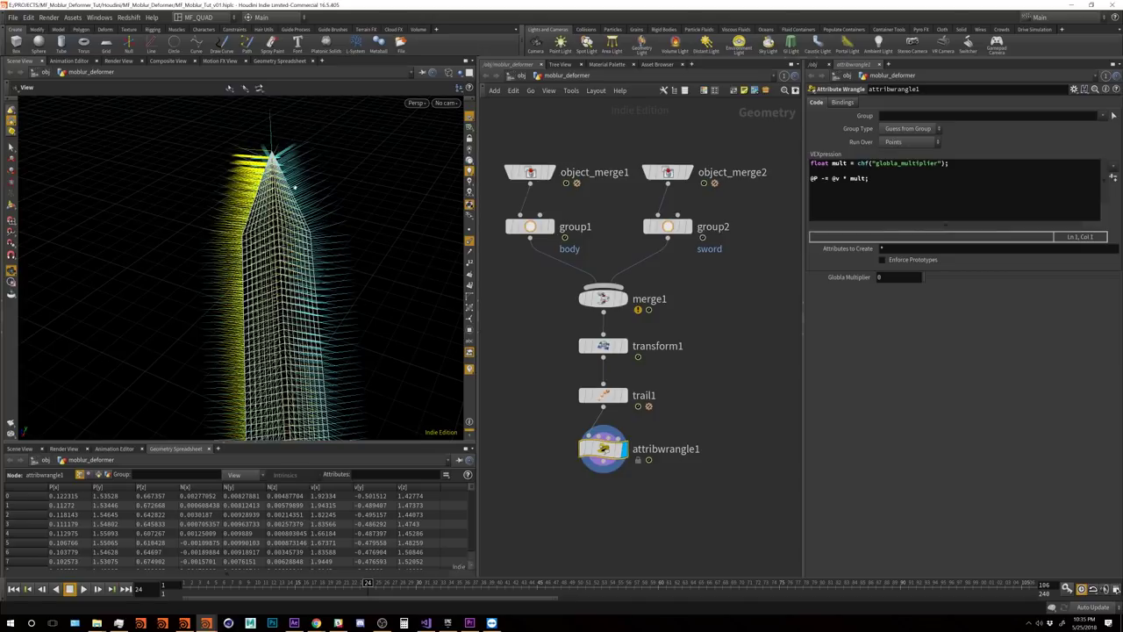
{"action": "left_click_drag", "start_coordinate": [323, 266], "coordinate": [244, 286], "text": "alt"}
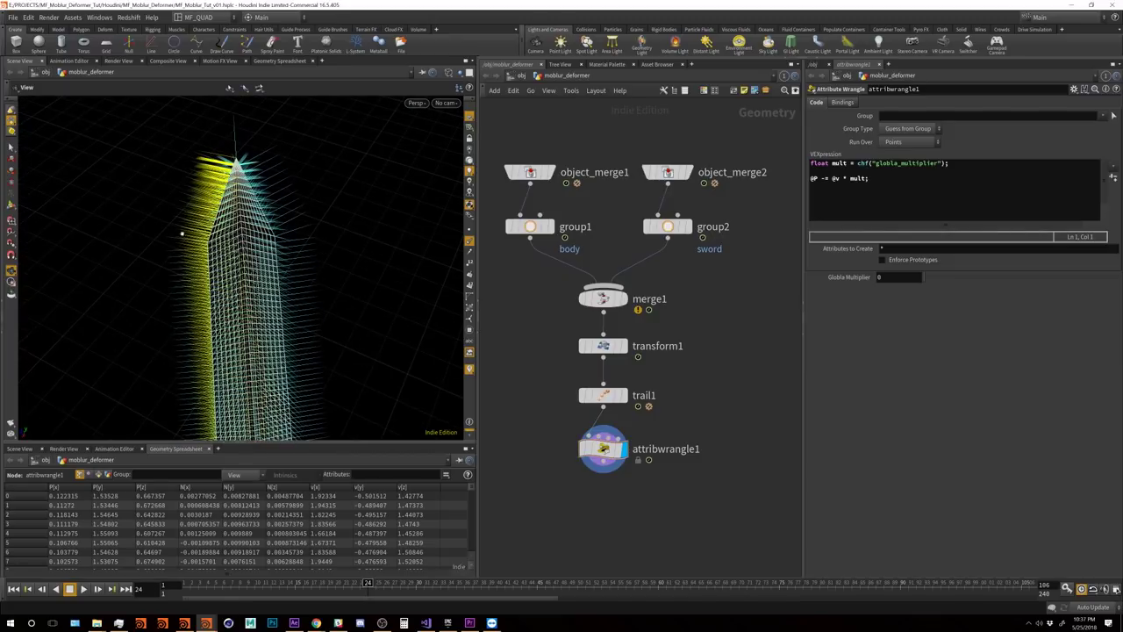
{"action": "left_click_drag", "start_coordinate": [182, 233], "coordinate": [346, 256], "text": "alt"}
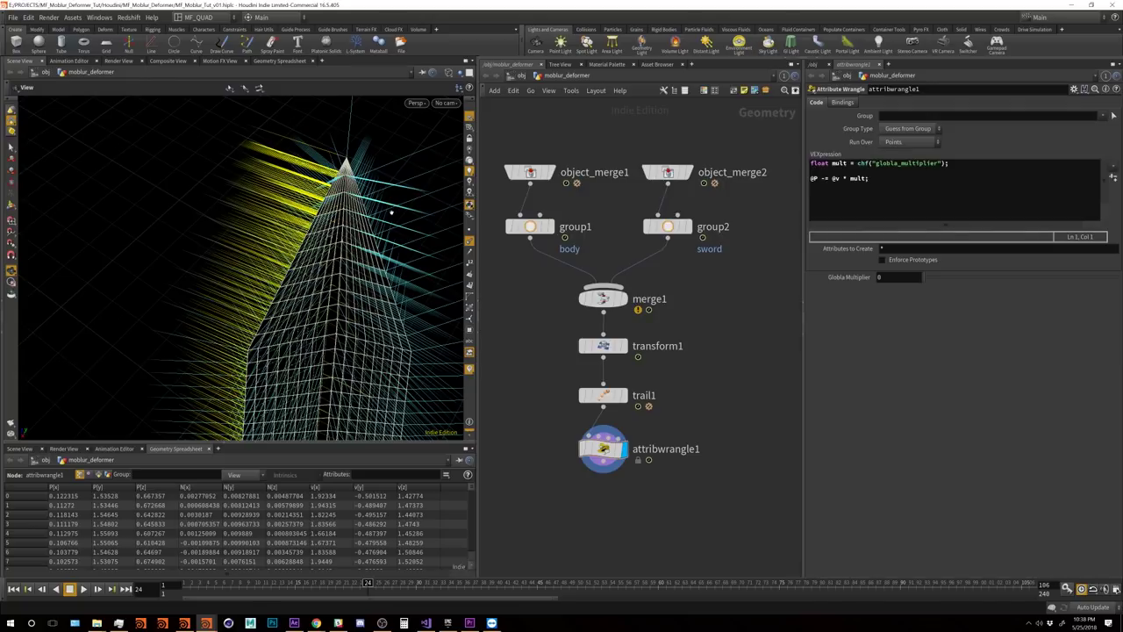
{"action": "left_click_drag", "start_coordinate": [383, 239], "coordinate": [264, 253]}
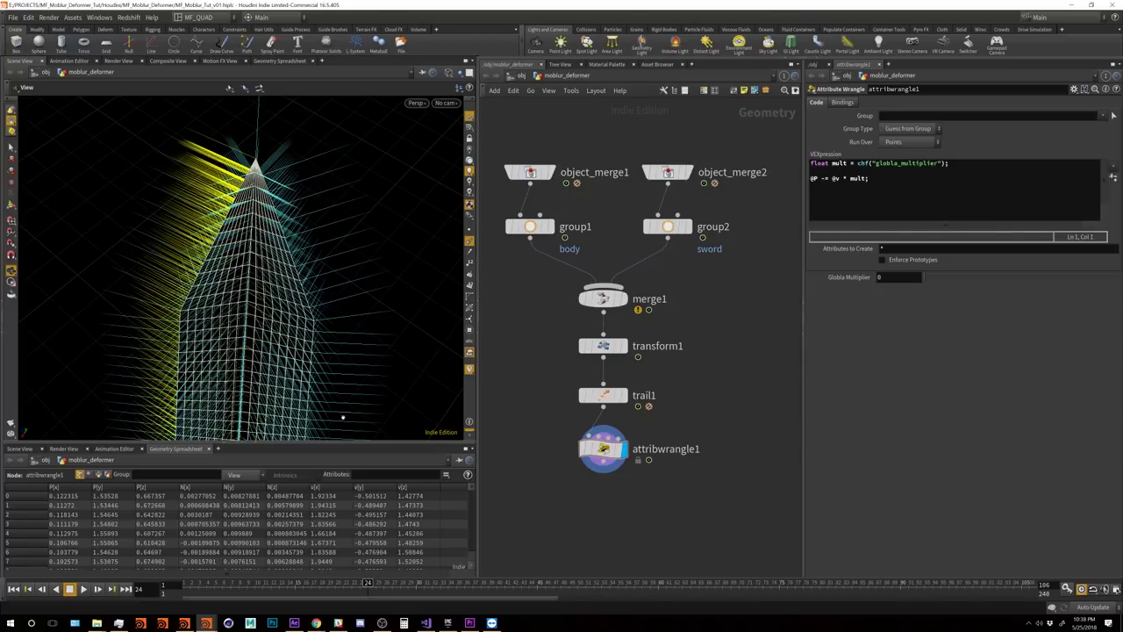
Step: Add the lines "vector nv = normalize(@v);" and "float dot = dot(nv,@N);" to the wrangle's VEX code
{"action": "left_click", "coordinate": [903, 188]}
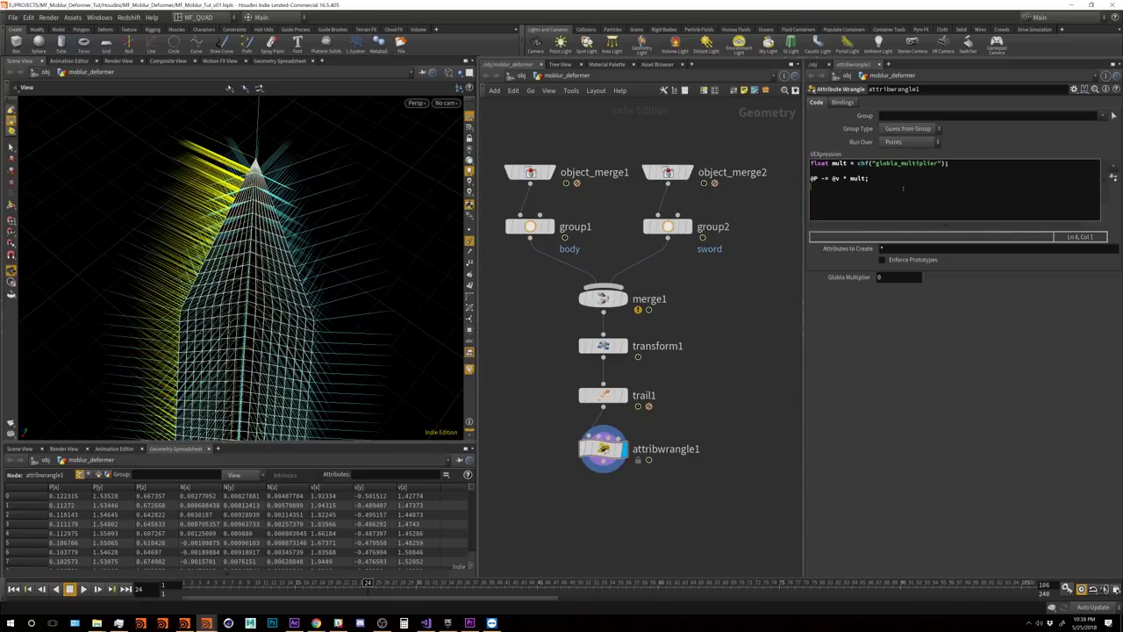
{"action": "key", "text": "Return"}
{"action": "type", "text": "vecot"}
{"action": "type", "text": "tor "}
{"action": "type", "text": "nv = "}
{"action": "type", "text": "norma"}
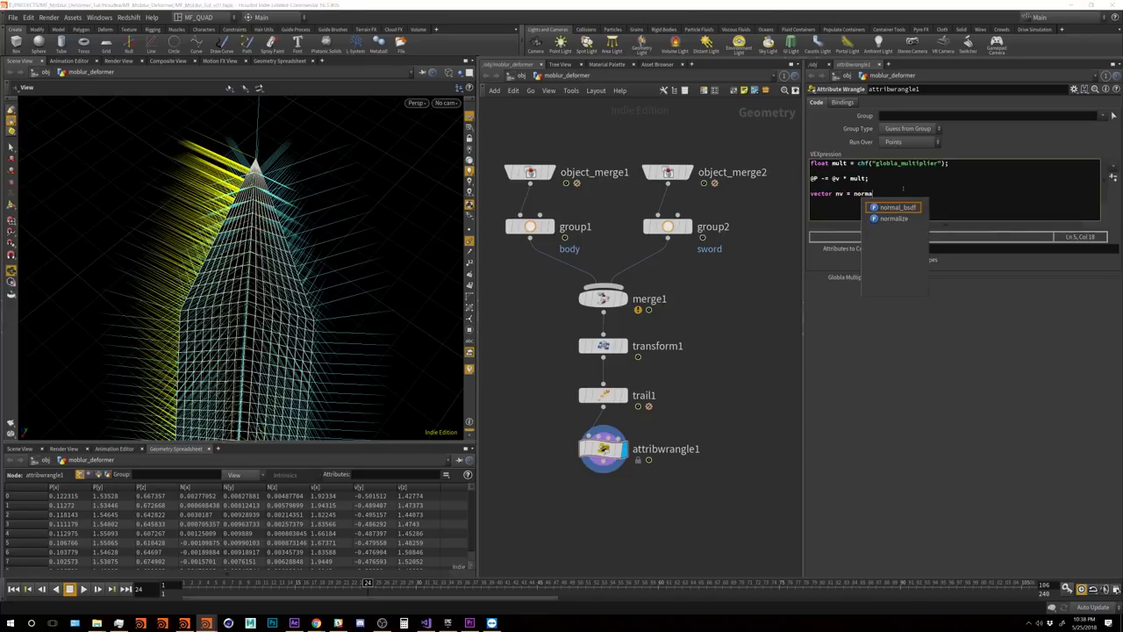
{"action": "type", "text": "liz"}
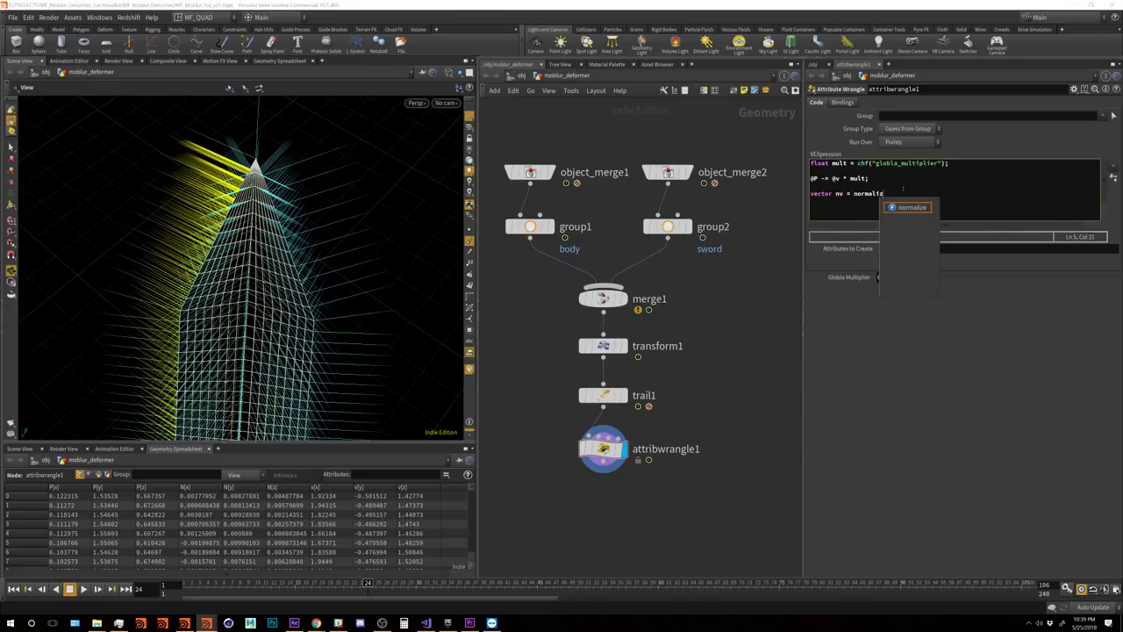
{"action": "type", "text": "e(@v"}
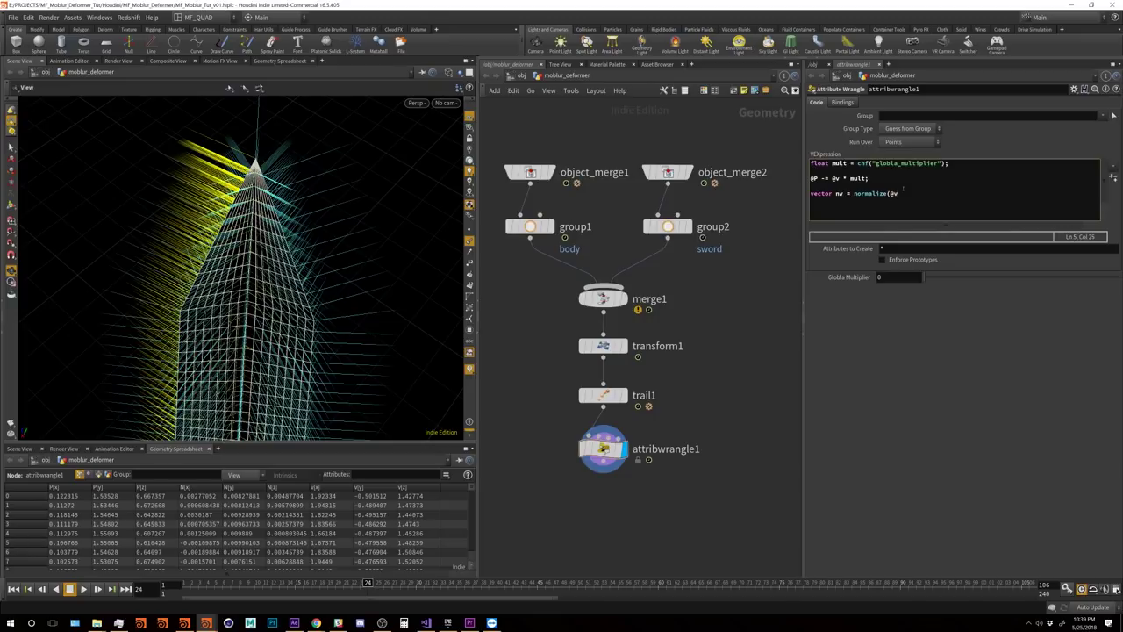
{"action": "type", "text": ");"}
{"action": "key", "text": "Return"}
{"action": "type", "text": "float dot = dot(nv,@N);"}
Step: Move the @P line below the dot product line and extend it to "@P -= @v * mult * dot;"
{"action": "left_click_drag", "start_coordinate": [871, 179], "coordinate": [747, 188]}
{"action": "key", "text": "ctrl+c"}
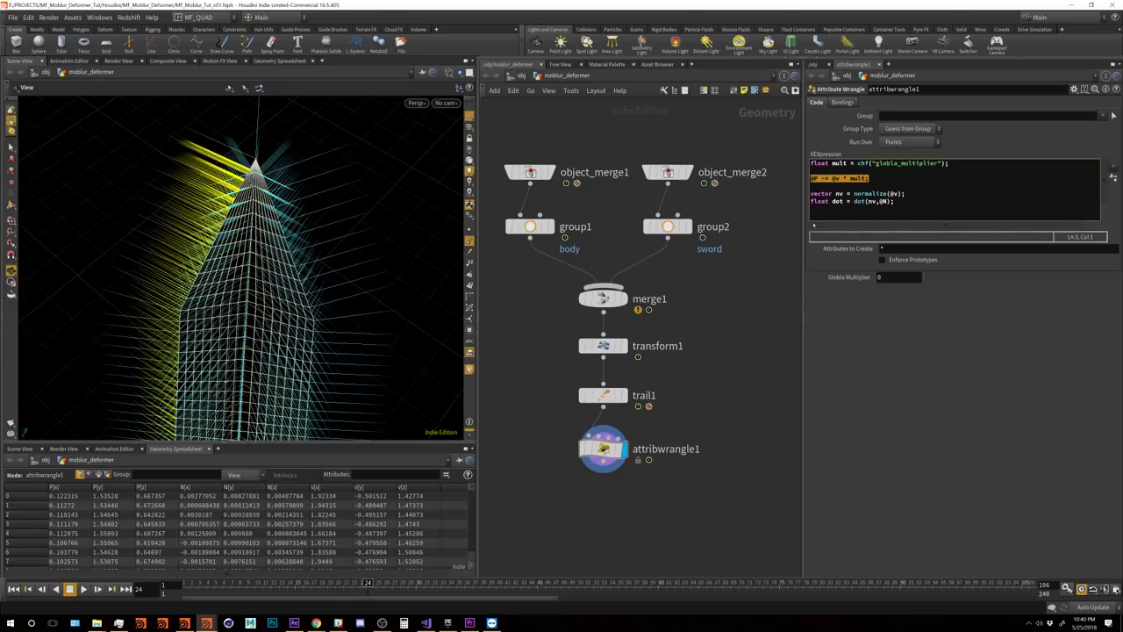
{"action": "key", "text": "BackSpace"}
{"action": "key", "text": "Return"}
{"action": "key", "text": "ctrl+v"}
{"action": "key", "text": "Left"}
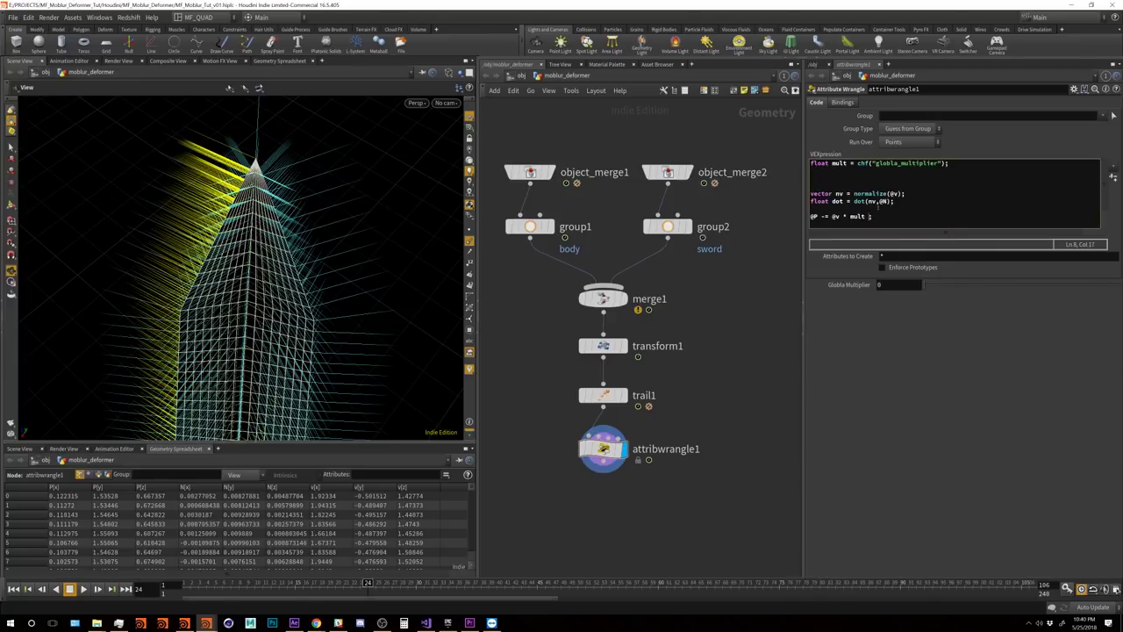
{"action": "type", "text": "* dot;"}
Step: Try a Globla Multiplier of 0.949 to check the sword's deformation, and reset it to 0
{"action": "left_click_drag", "start_coordinate": [220, 263], "coordinate": [230, 239]}
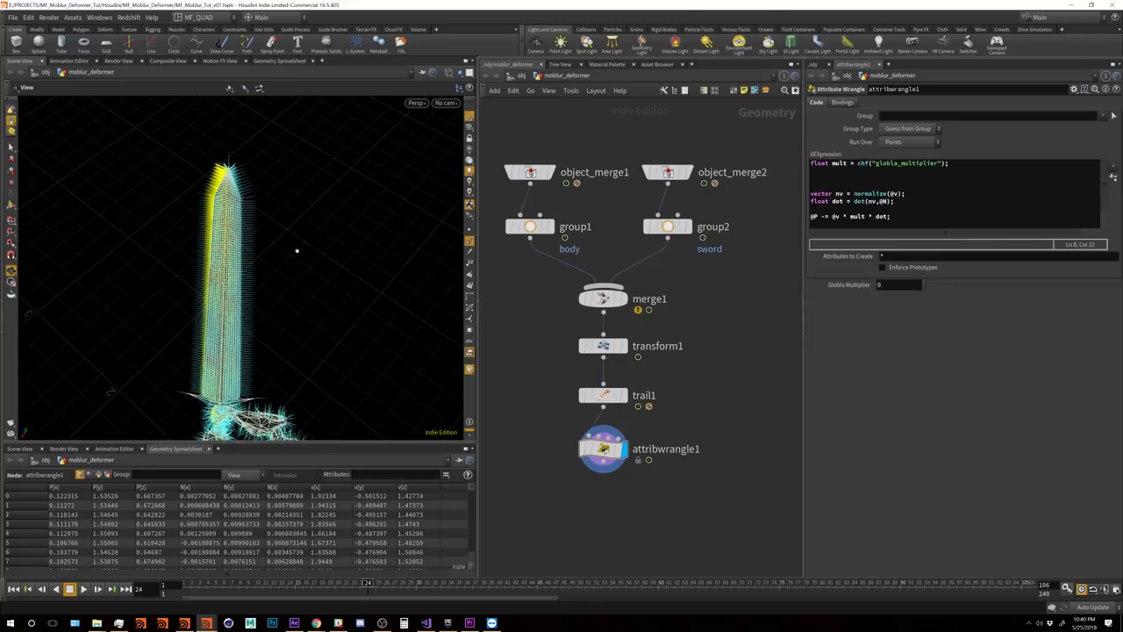
{"action": "left_click_drag", "start_coordinate": [928, 286], "coordinate": [1100, 286]}
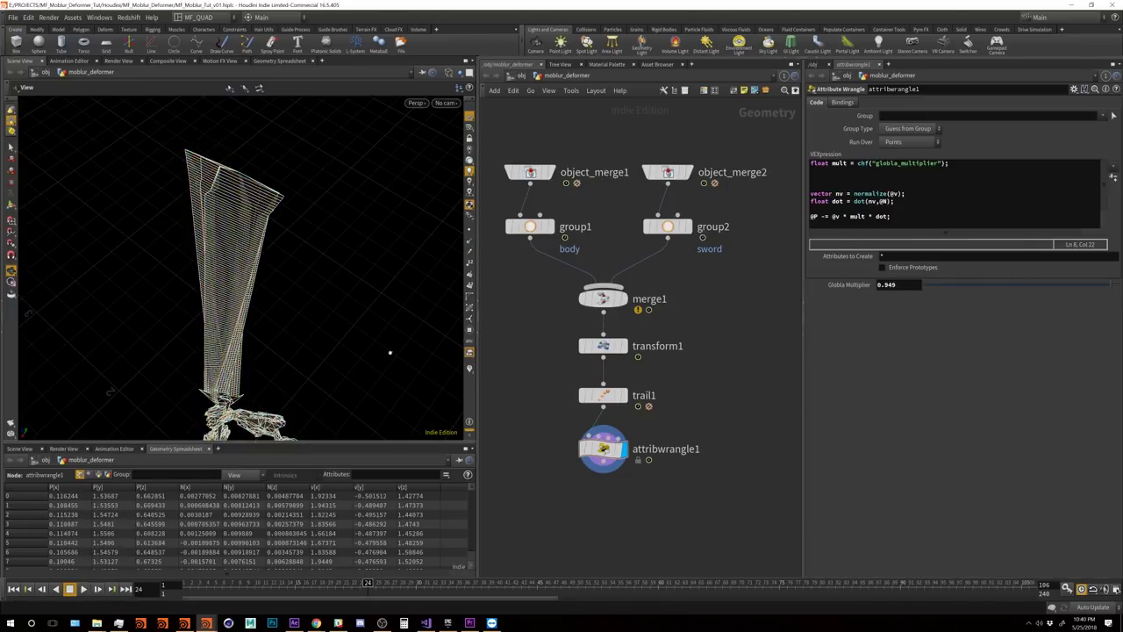
{"action": "left_click_drag", "start_coordinate": [389, 213], "coordinate": [529, 275]}
{"action": "left_click_drag", "start_coordinate": [1087, 284], "coordinate": [886, 284]}
{"action": "left_click_drag", "start_coordinate": [267, 240], "coordinate": [299, 238]}
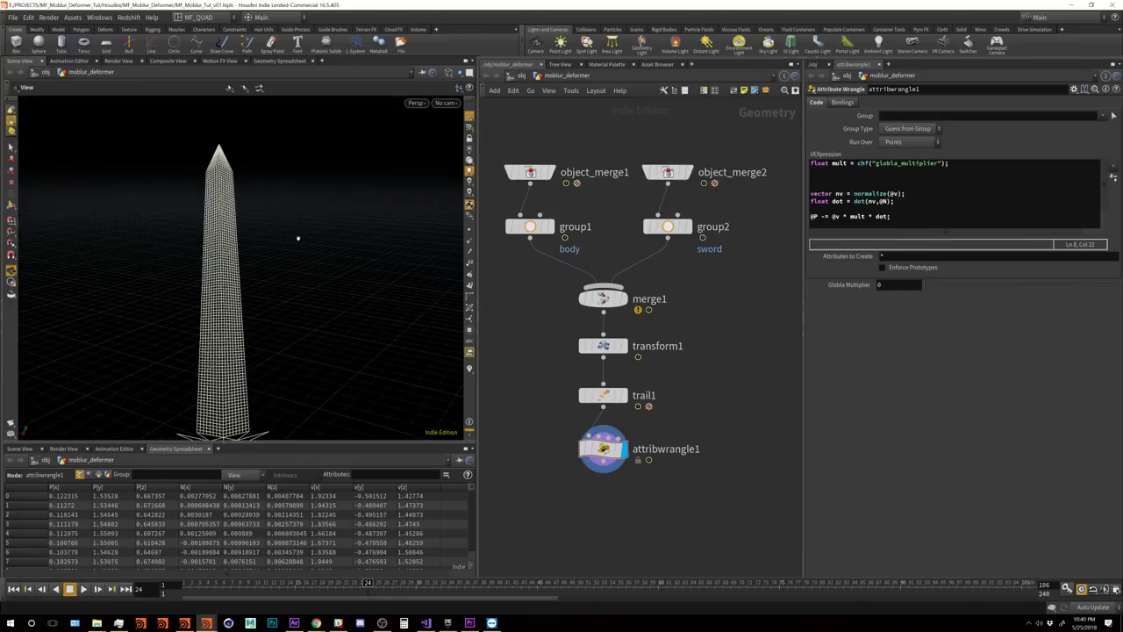
Step: Add "float mask = -clamp(dot,-1,0);" below the dot line and replace dot with mask in the @P line
{"action": "left_click", "coordinate": [907, 204]}
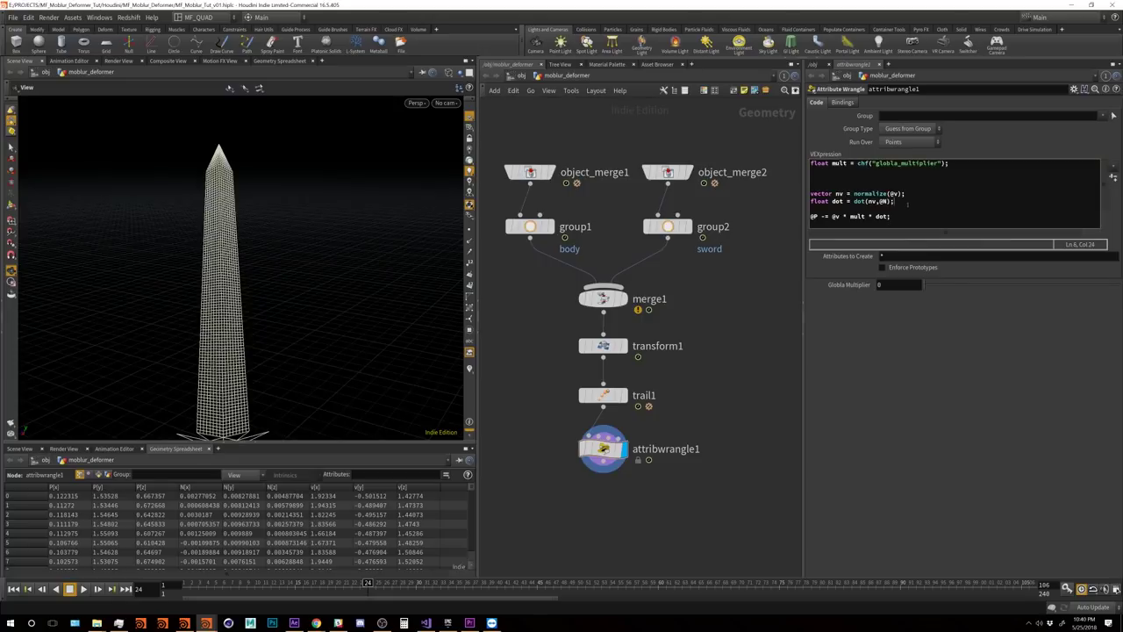
{"action": "key", "text": "shift+Home"}
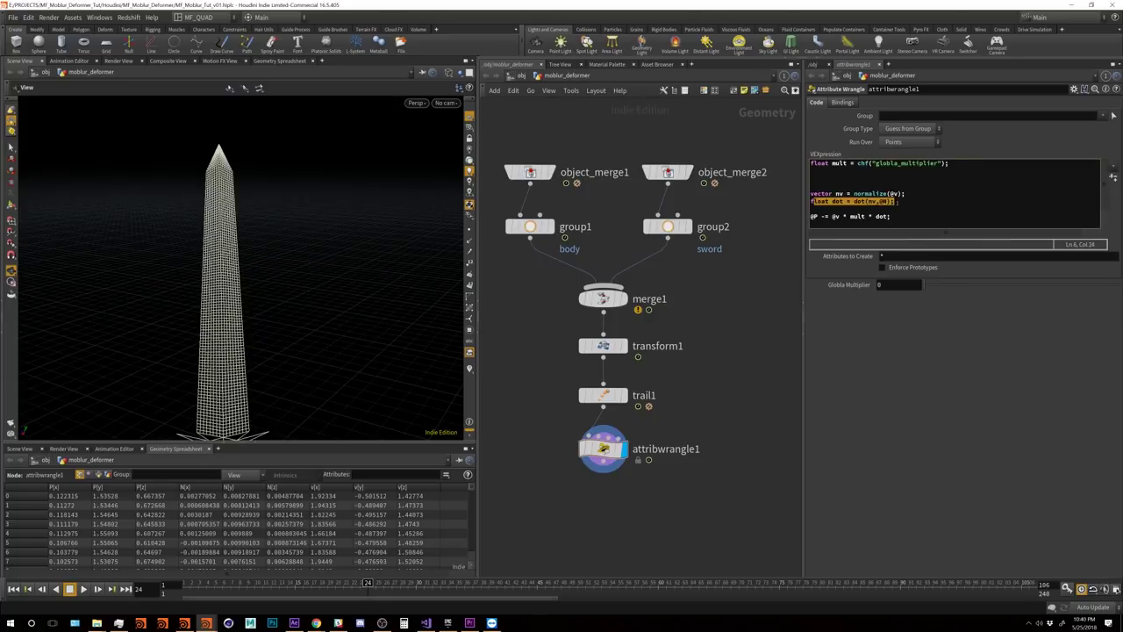
{"action": "left_click", "coordinate": [895, 201]}
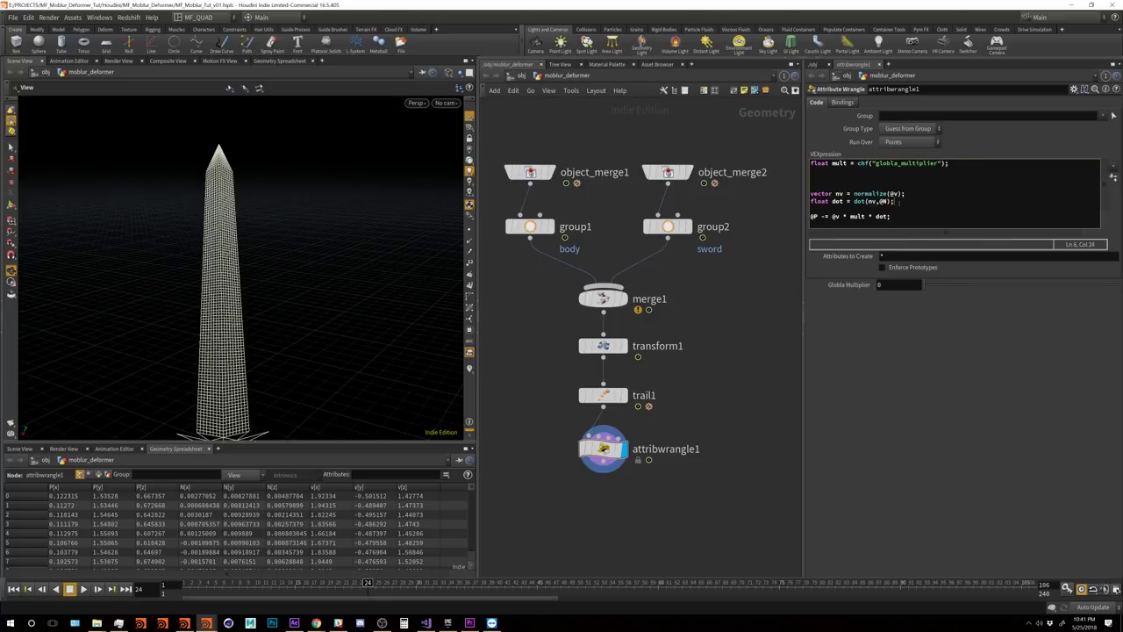
{"action": "key", "text": "Return"}
{"action": "type", "text": "f"}
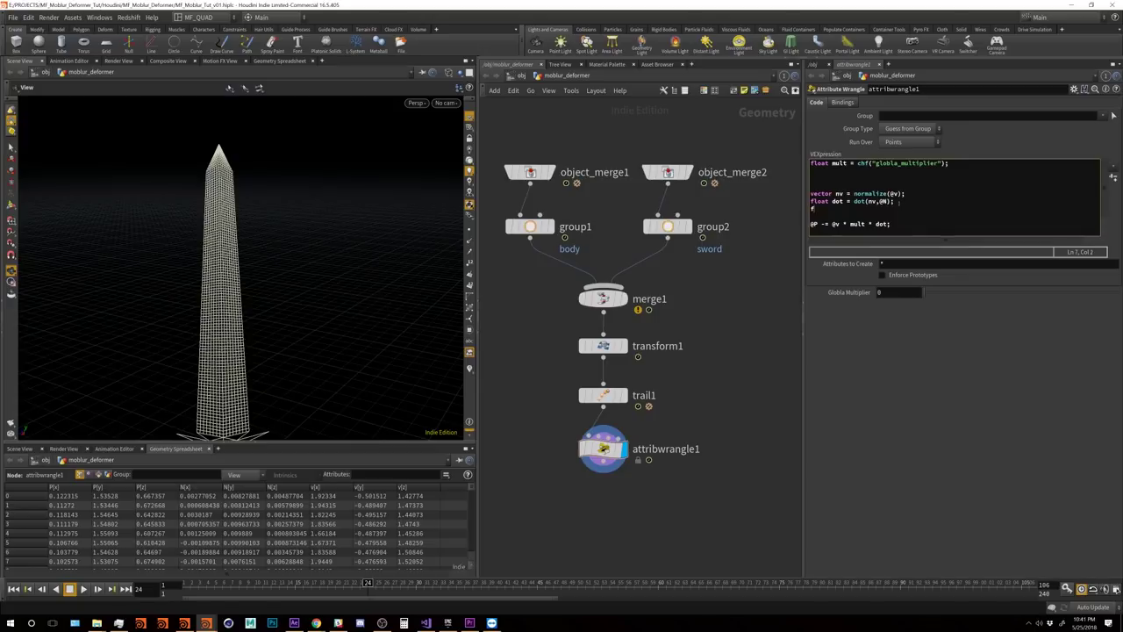
{"action": "type", "text": "loat mask ="}
{"action": "type", "text": "-c"}
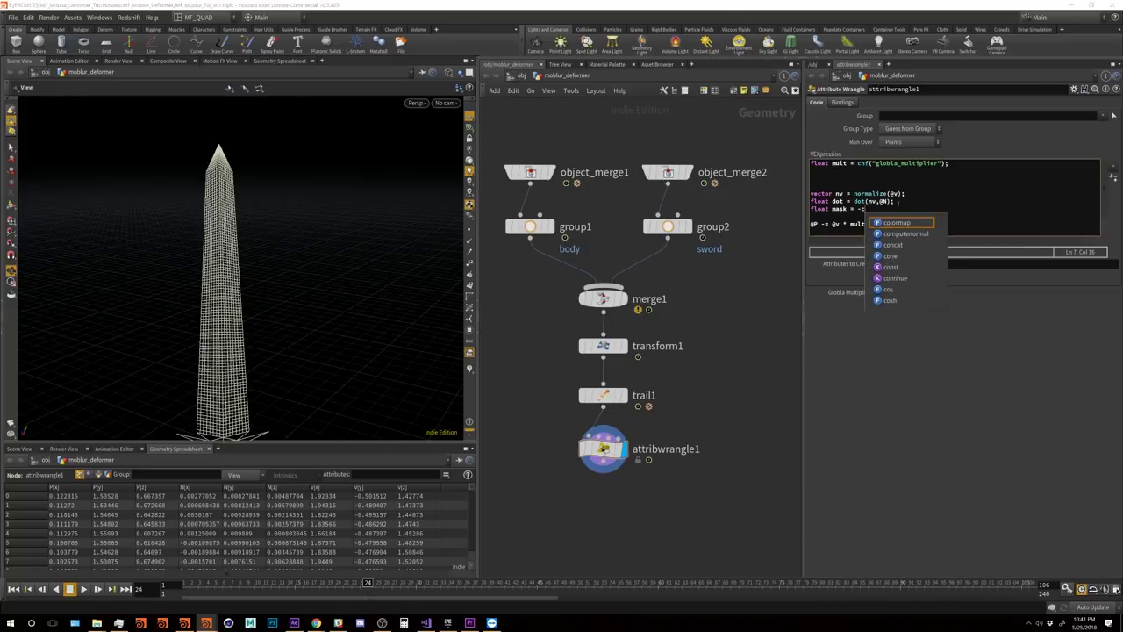
{"action": "type", "text": "lamp"}
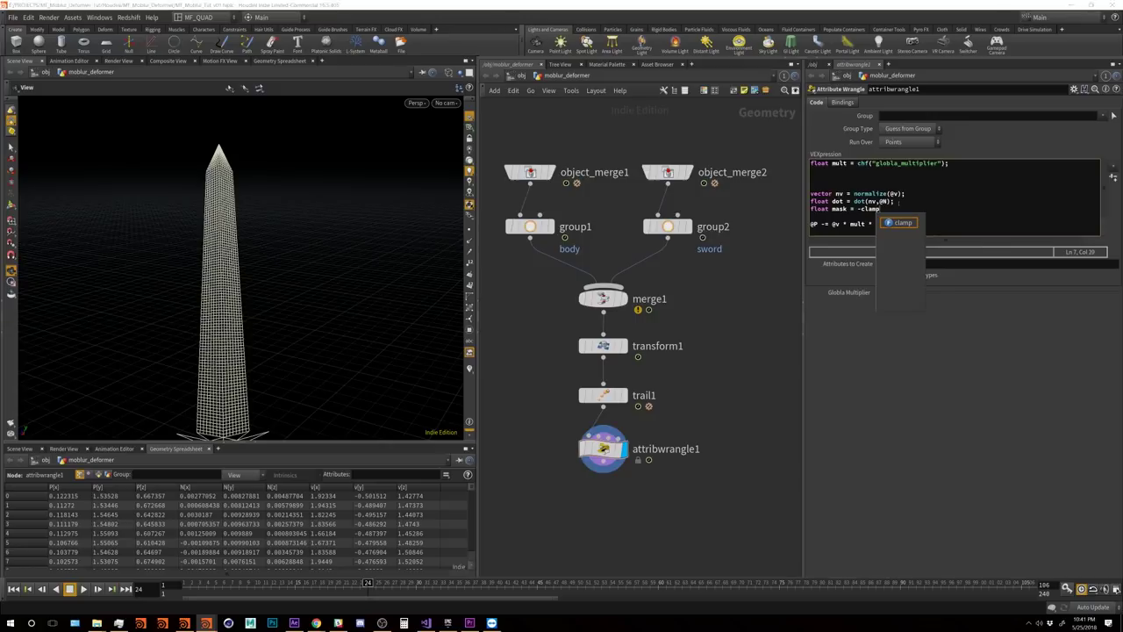
{"action": "type", "text": "("}
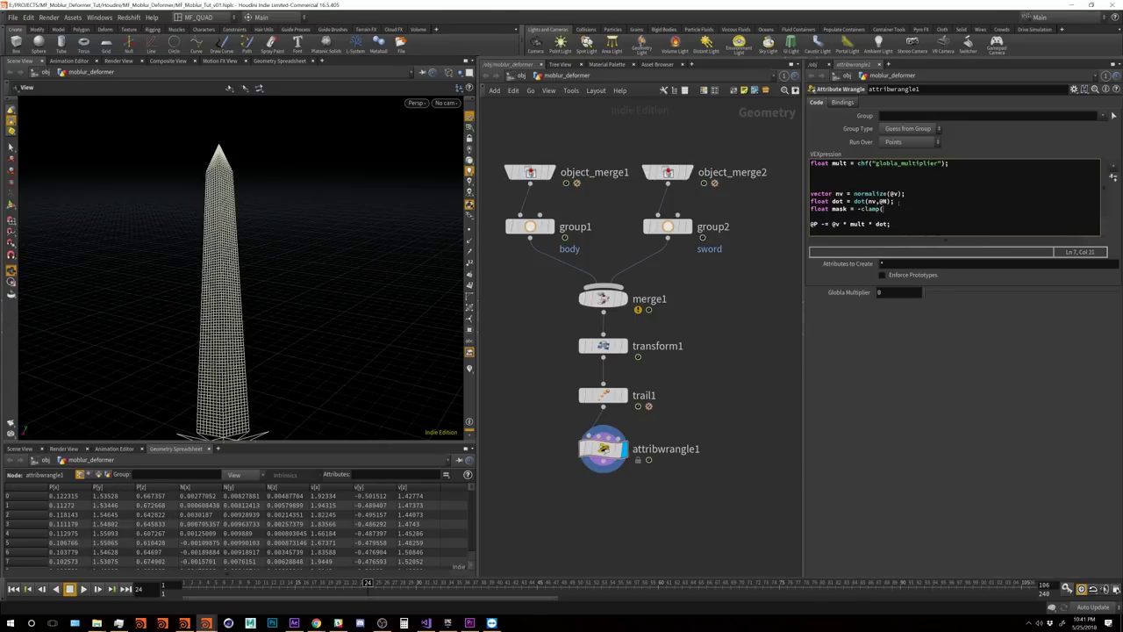
{"action": "type", "text": "dot,-"}
{"action": "type", "text": "1,0);"}
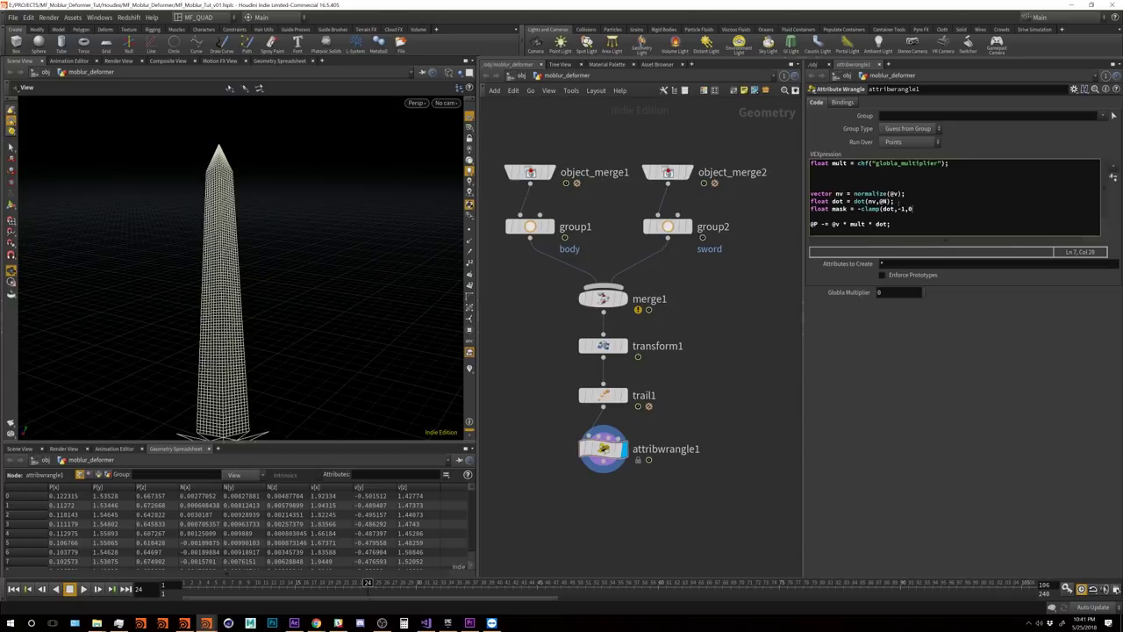
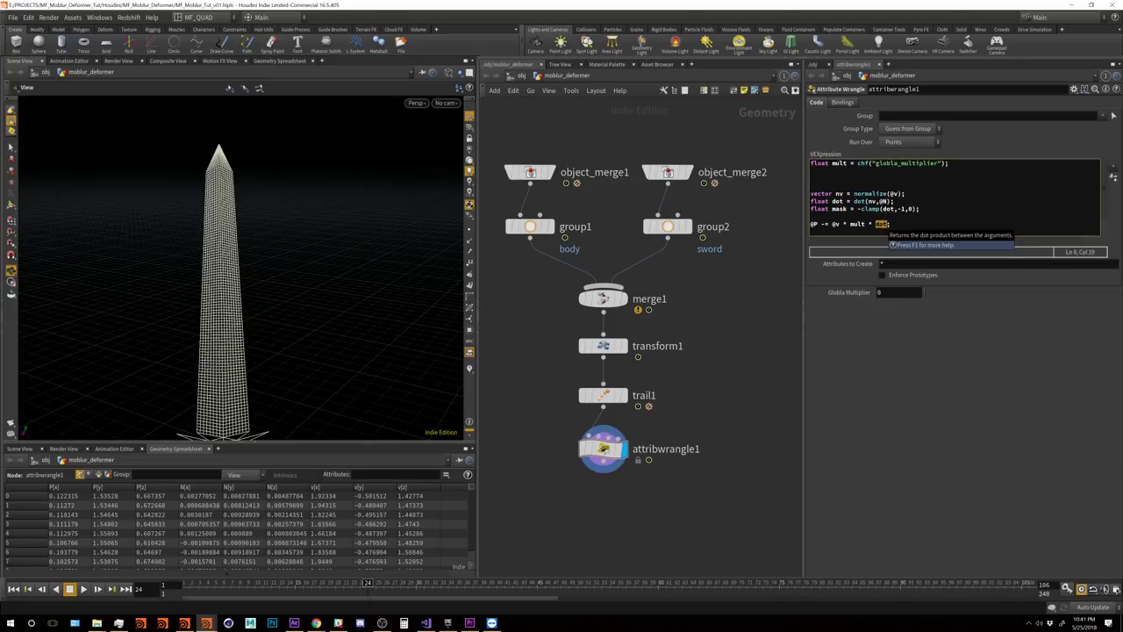
{"action": "type", "text": "sk"}
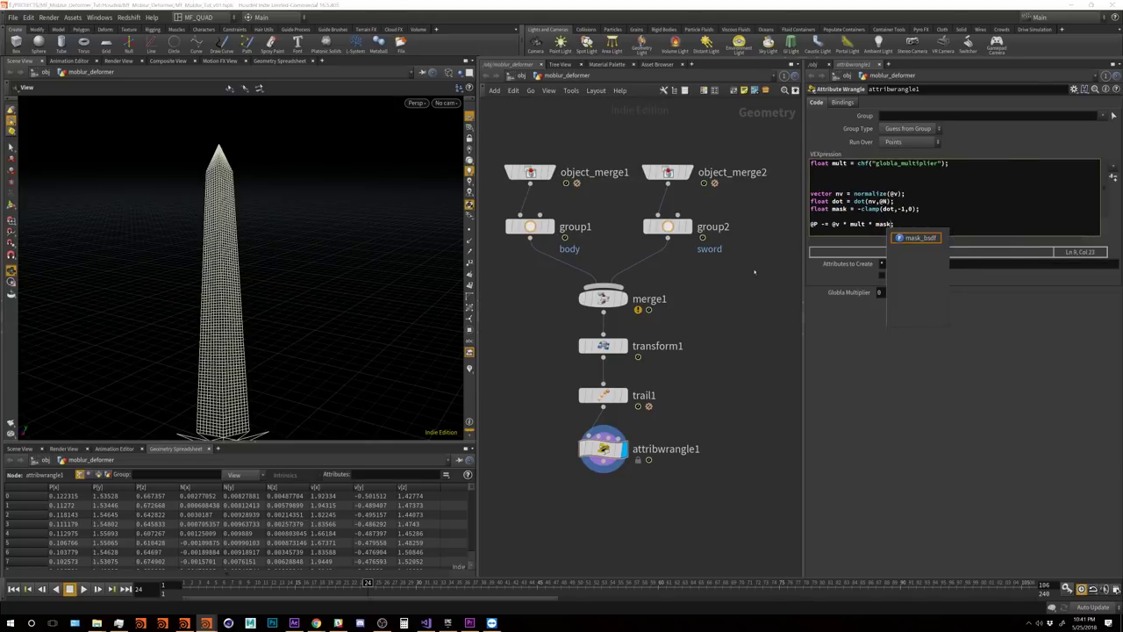
Step: Raise the wrangle's Globla Multiplier to 1 and on to 2.4
{"action": "left_click_drag", "start_coordinate": [922, 290], "coordinate": [1107, 293]}
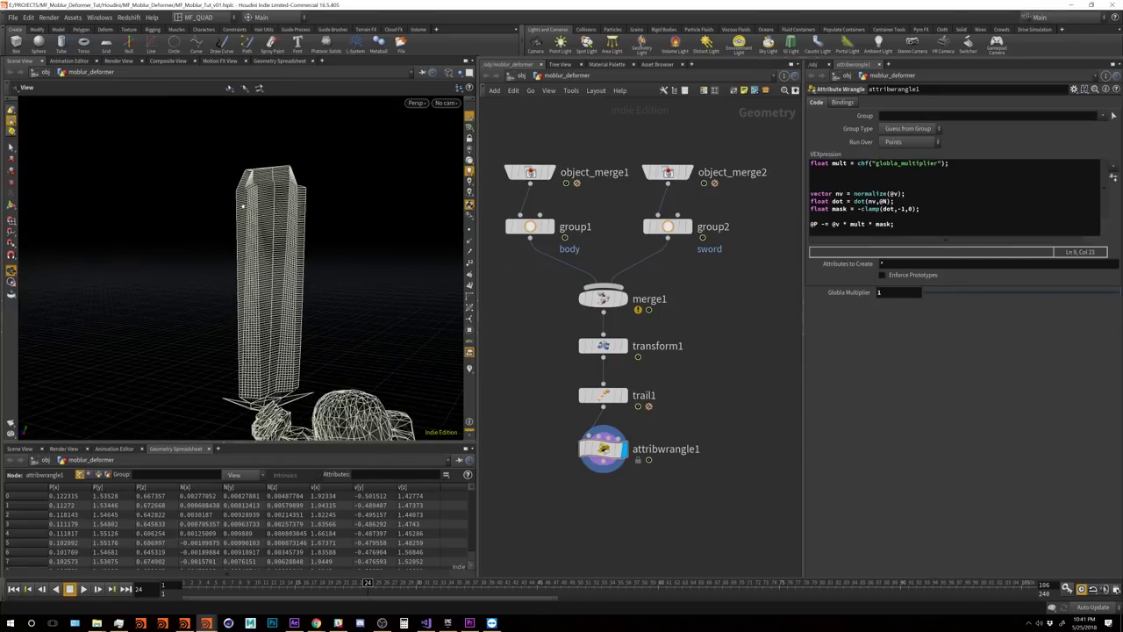
{"action": "mouse_move", "coordinate": [1107, 293]}
{"action": "left_mouse_down"}
{"action": "mouse_move", "coordinate": [1015, 302]}
{"action": "mouse_move", "coordinate": [1114, 295]}
{"action": "left_mouse_up"}
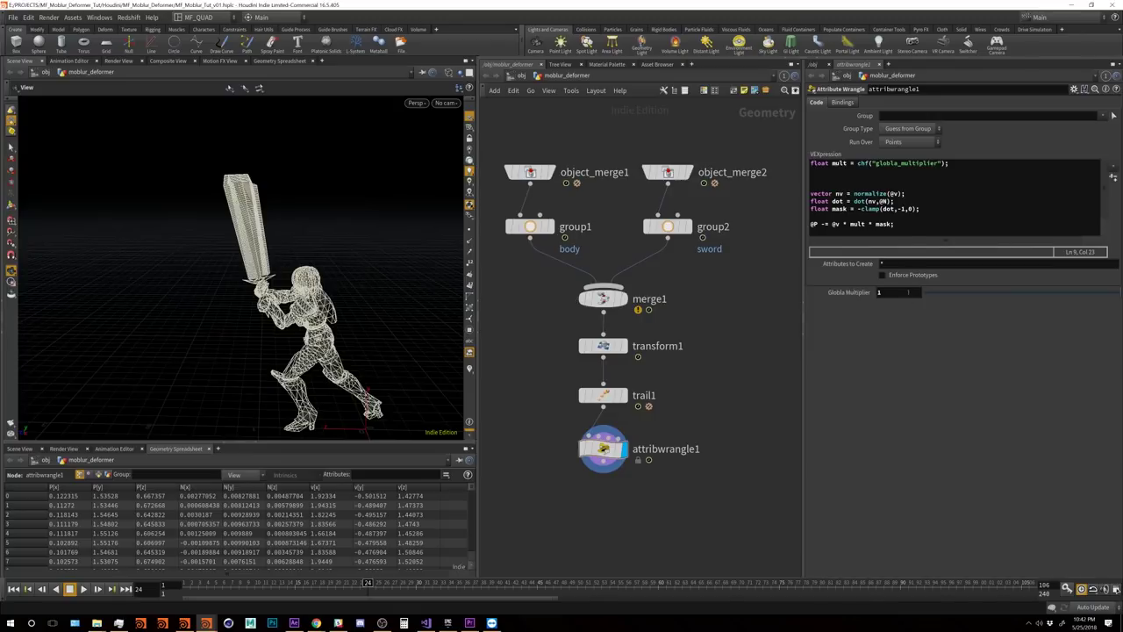
{"action": "middle_click_drag", "start_coordinate": [884, 292], "coordinate": [208, 348]}
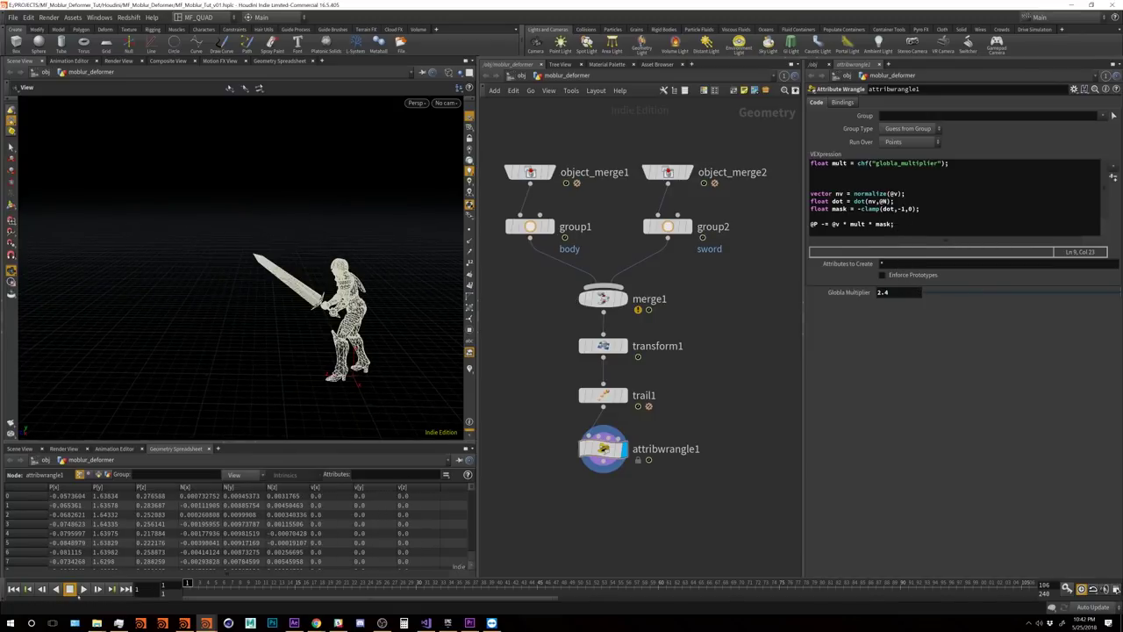
Step: Play back the animation, stop it, and inspect the stretched sword up close at frame 25
{"action": "left_click", "coordinate": [84, 588]}
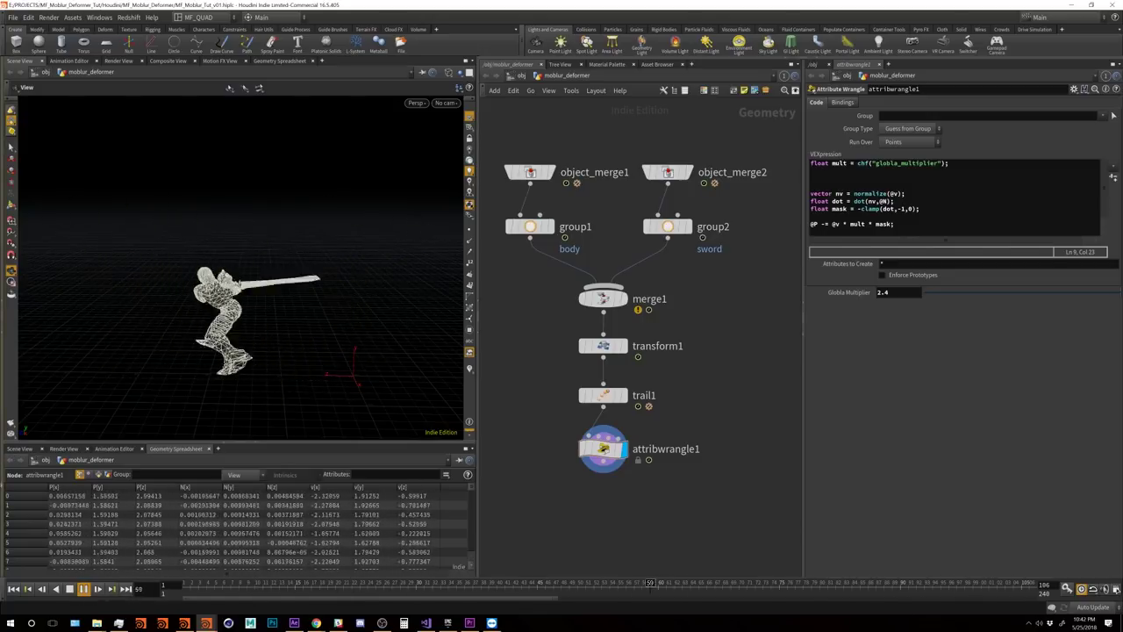
{"action": "left_click", "coordinate": [70, 589]}
{"action": "left_click_drag", "start_coordinate": [198, 585], "coordinate": [375, 584]}
{"action": "scroll", "coordinate": [434, 297], "scroll_direction": "up", "scroll_amount": 5}
{"action": "left_click_drag", "start_coordinate": [434, 298], "coordinate": [276, 161], "text": "alt"}
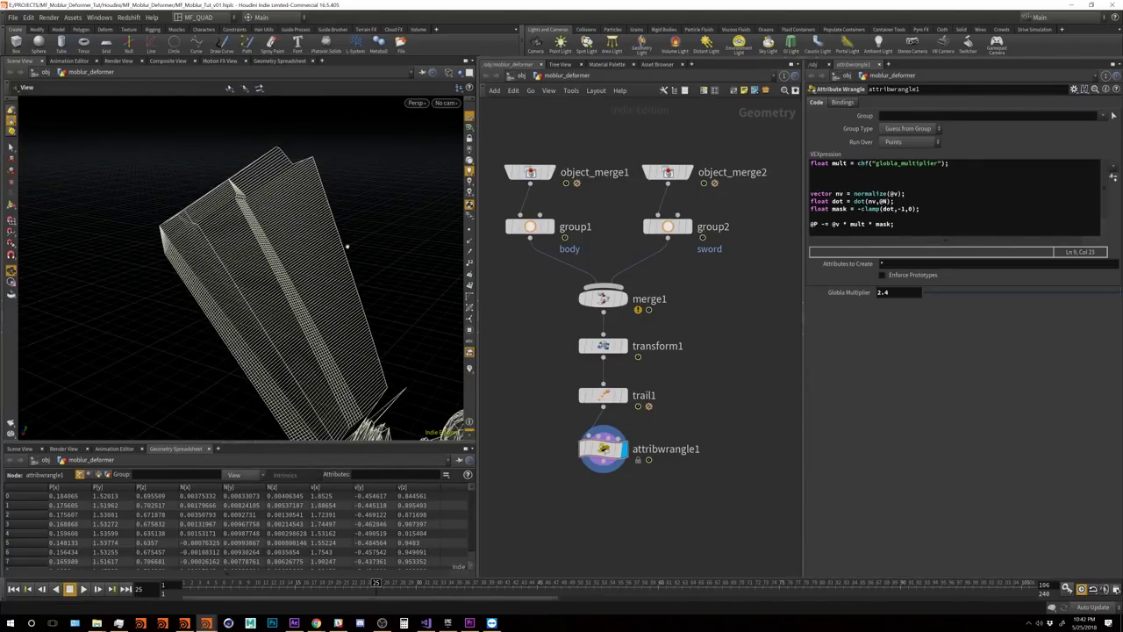
Step: Display the trail1 node's output and turn on the point normals in the viewport
{"action": "left_click", "coordinate": [622, 395]}
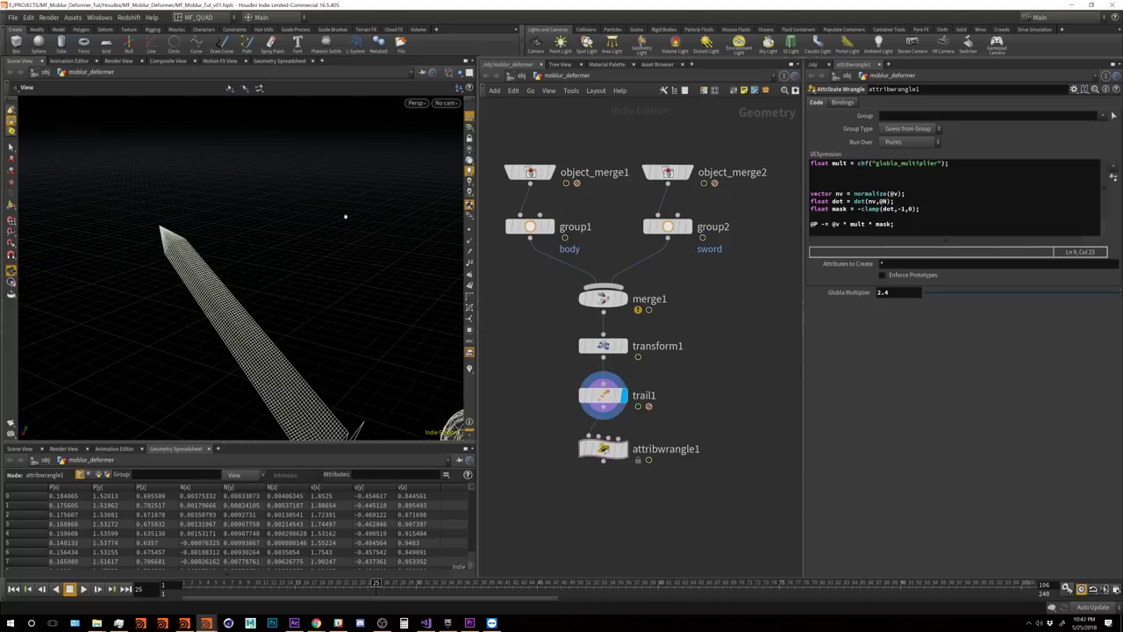
{"action": "left_click", "coordinate": [470, 241]}
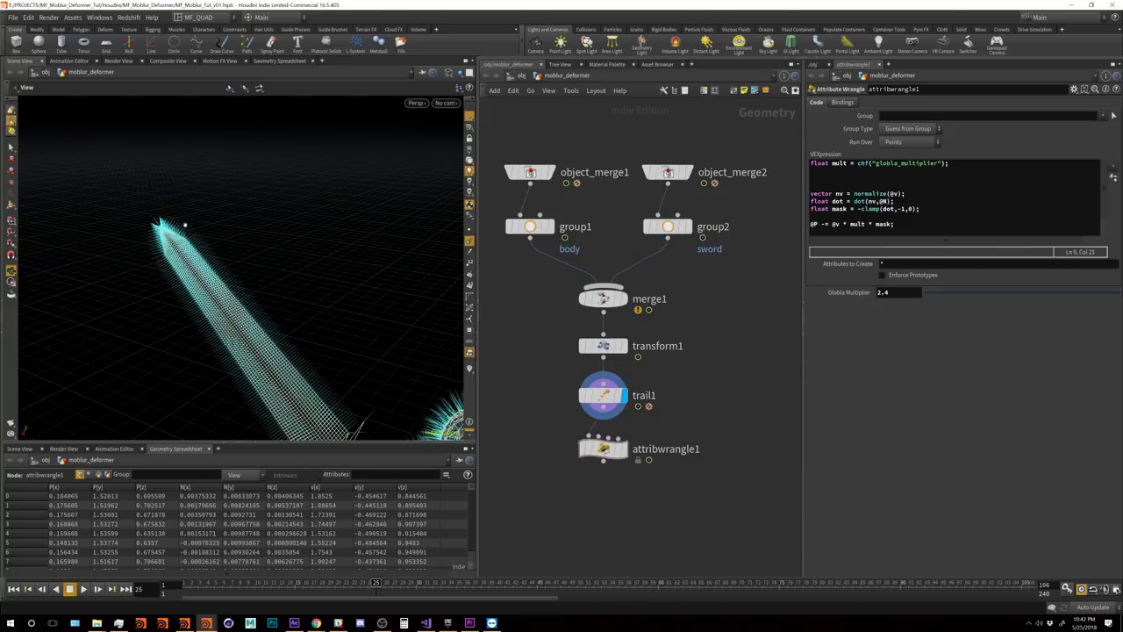
Step: Display attribwrangle1's output again and jump from object_merge2 to the sword's source network
{"action": "left_click_drag", "start_coordinate": [184, 225], "coordinate": [246, 260], "text": "alt"}
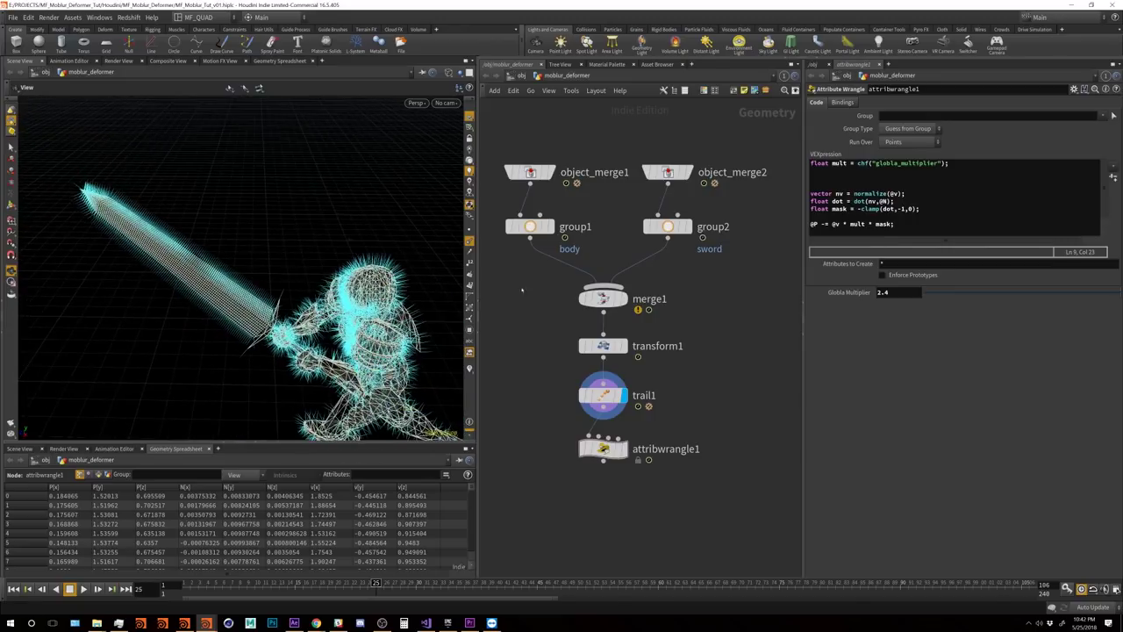
{"action": "left_click", "coordinate": [625, 449]}
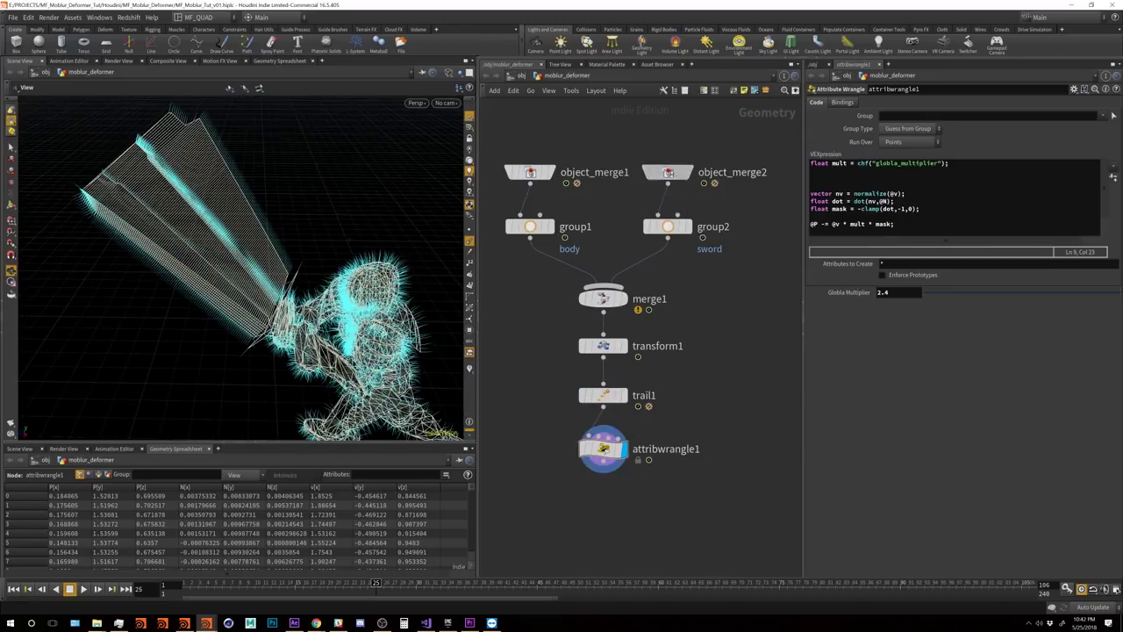
{"action": "left_click", "coordinate": [678, 171]}
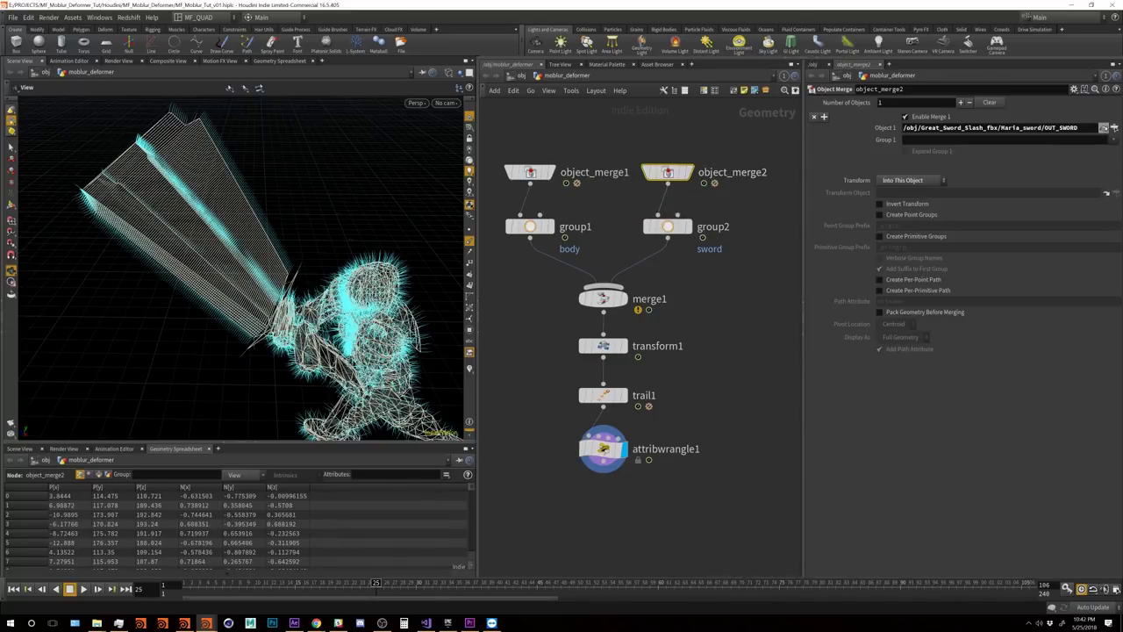
{"action": "left_click", "coordinate": [1104, 128]}
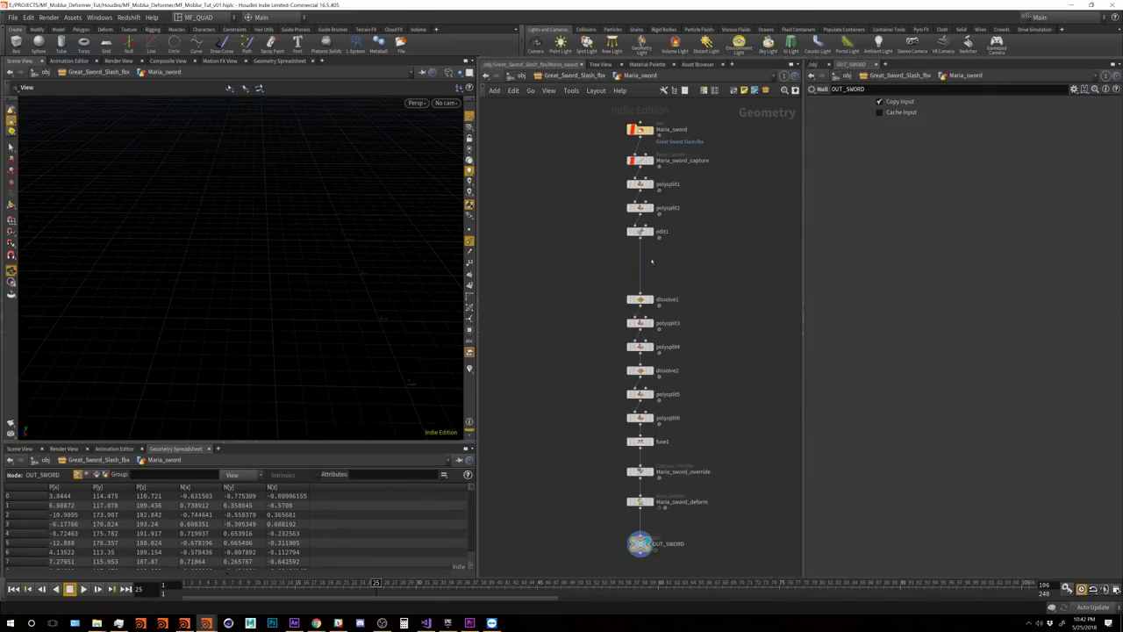
Step: Display fuse1's output, move it with its upstream nodes aside, and examine the sword's point normals around the blade
{"action": "scroll", "coordinate": [675, 235], "scroll_direction": "up", "scroll_amount": 2}
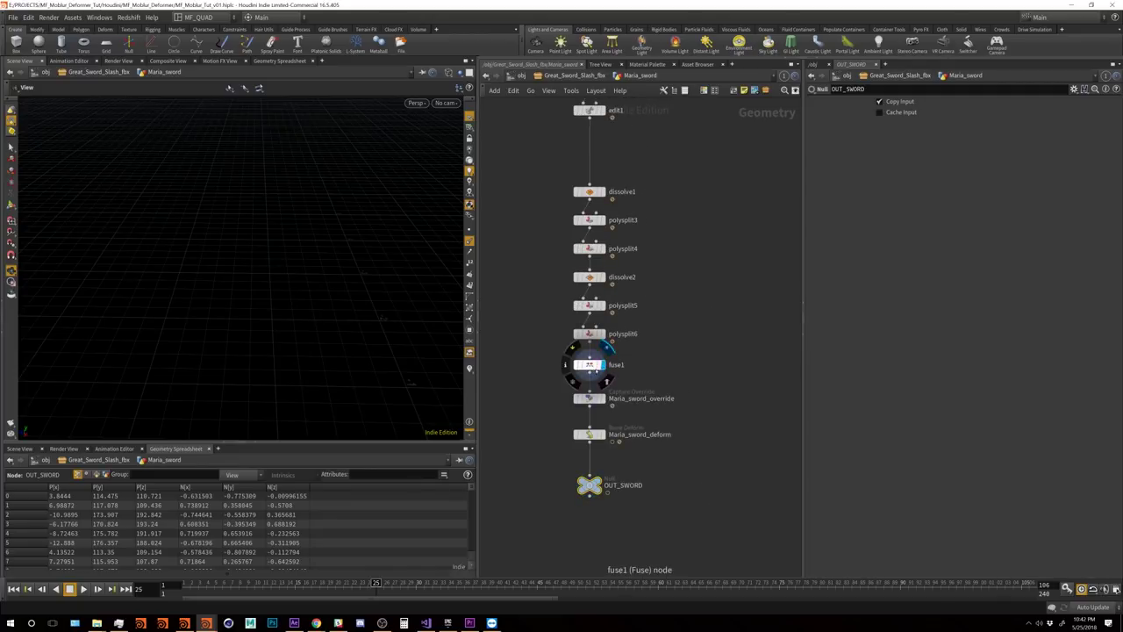
{"action": "left_click", "coordinate": [593, 365]}
{"action": "left_click_drag", "start_coordinate": [593, 366], "coordinate": [725, 325], "text": "shift"}
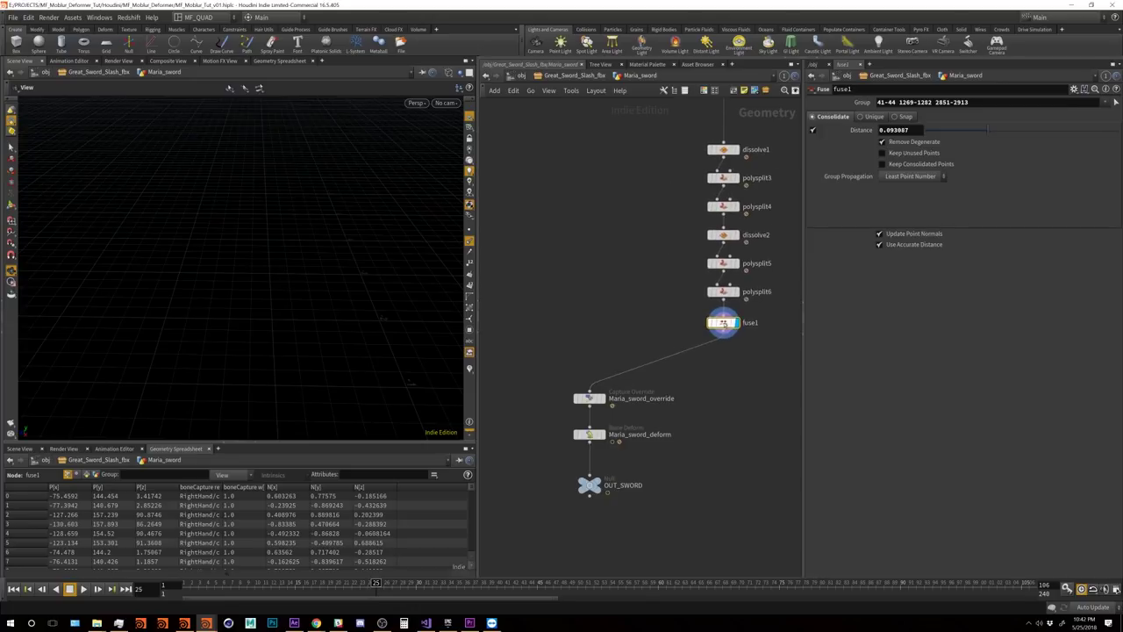
{"action": "key", "text": "f"}
{"action": "left_click_drag", "start_coordinate": [387, 297], "coordinate": [296, 321], "text": "alt"}
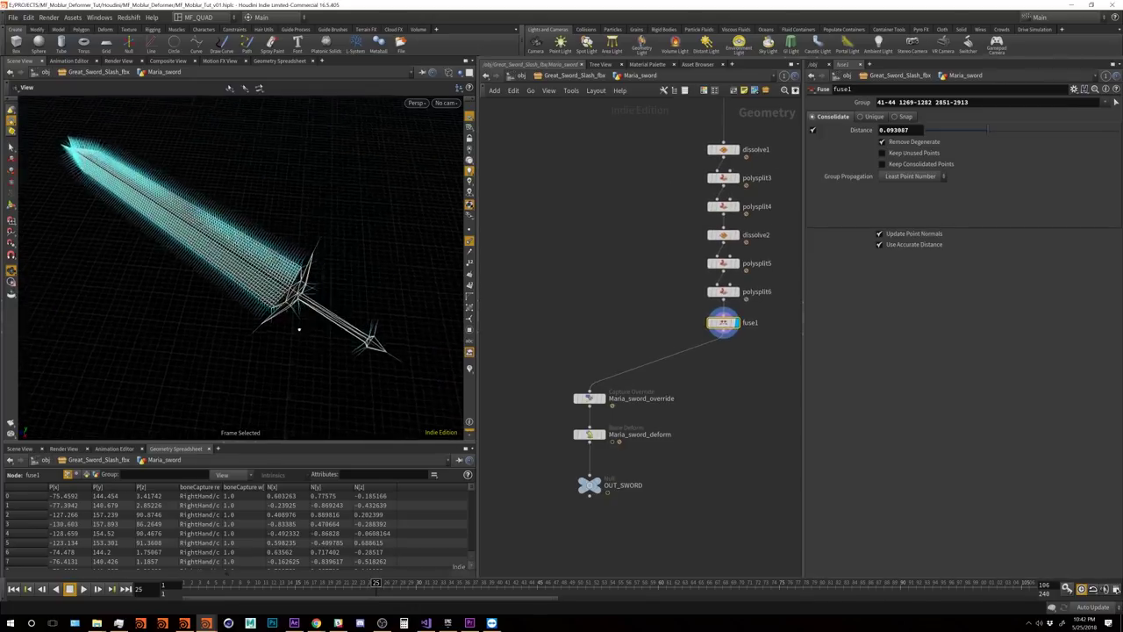
{"action": "left_click_drag", "start_coordinate": [469, 262], "coordinate": [448, 332], "text": "alt"}
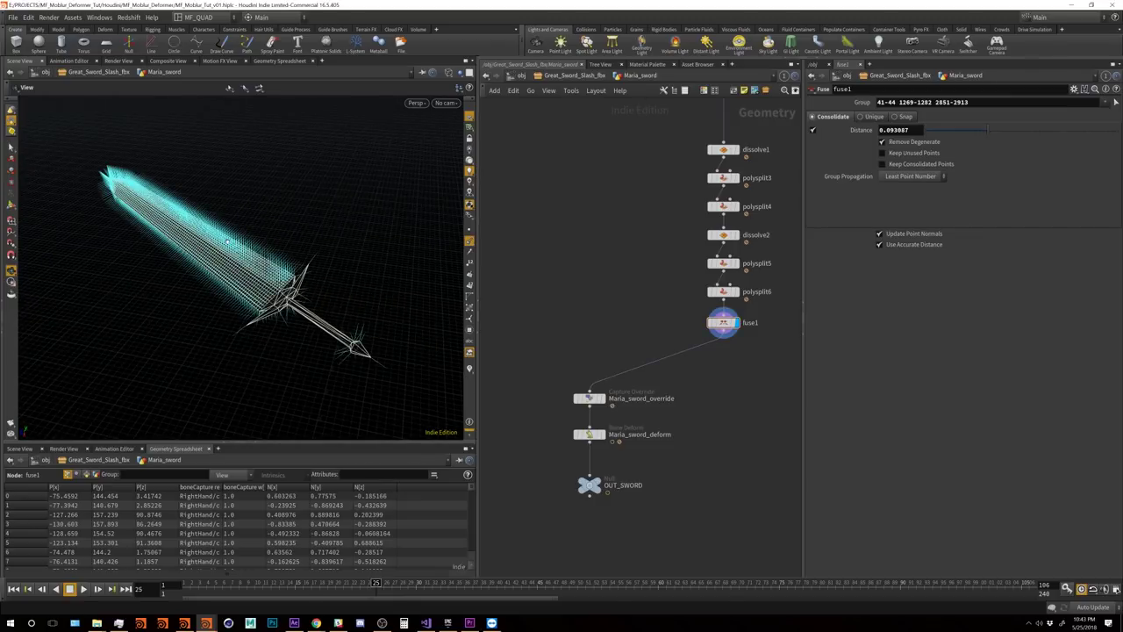
{"action": "mouse_move", "coordinate": [227, 240]}
{"action": "left_mouse_down", "text": "alt"}
{"action": "mouse_move", "coordinate": [183, 227]}
{"action": "mouse_move", "coordinate": [216, 321]}
{"action": "mouse_move", "coordinate": [240, 259]}
{"action": "mouse_move", "coordinate": [317, 286]}
{"action": "mouse_move", "coordinate": [266, 304]}
{"action": "mouse_move", "coordinate": [266, 331]}
{"action": "mouse_move", "coordinate": [294, 326]}
{"action": "left_mouse_up", "text": "alt"}
{"action": "left_click_drag", "start_coordinate": [244, 281], "coordinate": [138, 345], "text": "alt"}
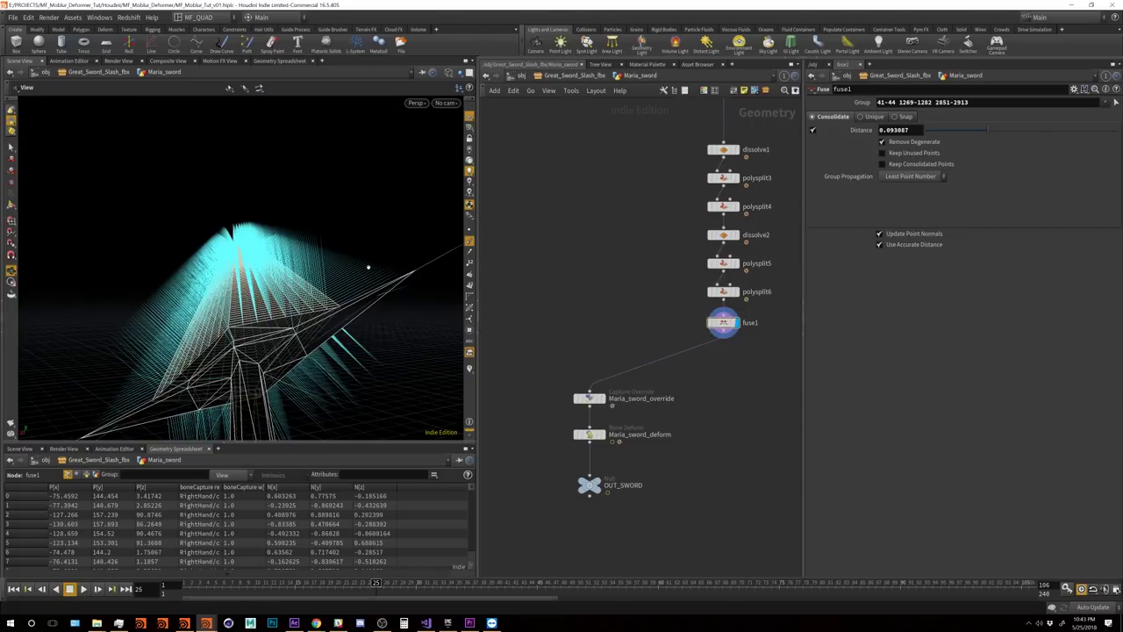
{"action": "left_click_drag", "start_coordinate": [368, 267], "coordinate": [265, 293], "text": "alt"}
{"action": "left_click_drag", "start_coordinate": [273, 175], "coordinate": [289, 253], "text": "alt"}
Step: Insert an Attribute Blur node between fuse1 and Maria_sword_override, align it under fuse1, and display its output
{"action": "key", "text": "Tab"}
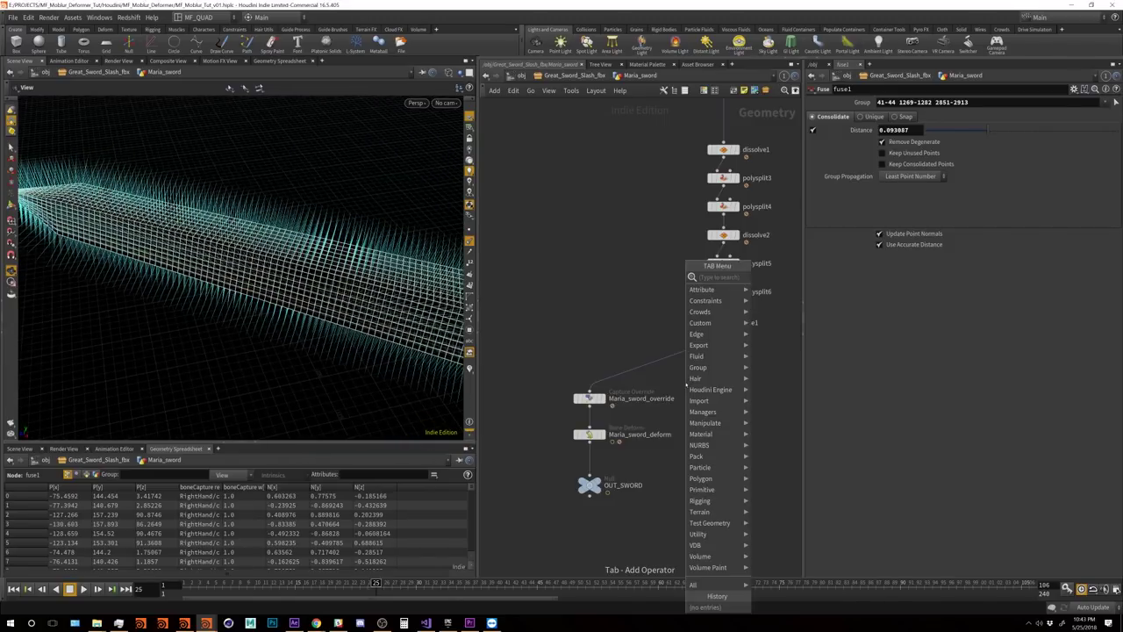
{"action": "type", "text": "attri"}
{"action": "type", "text": "bw"}
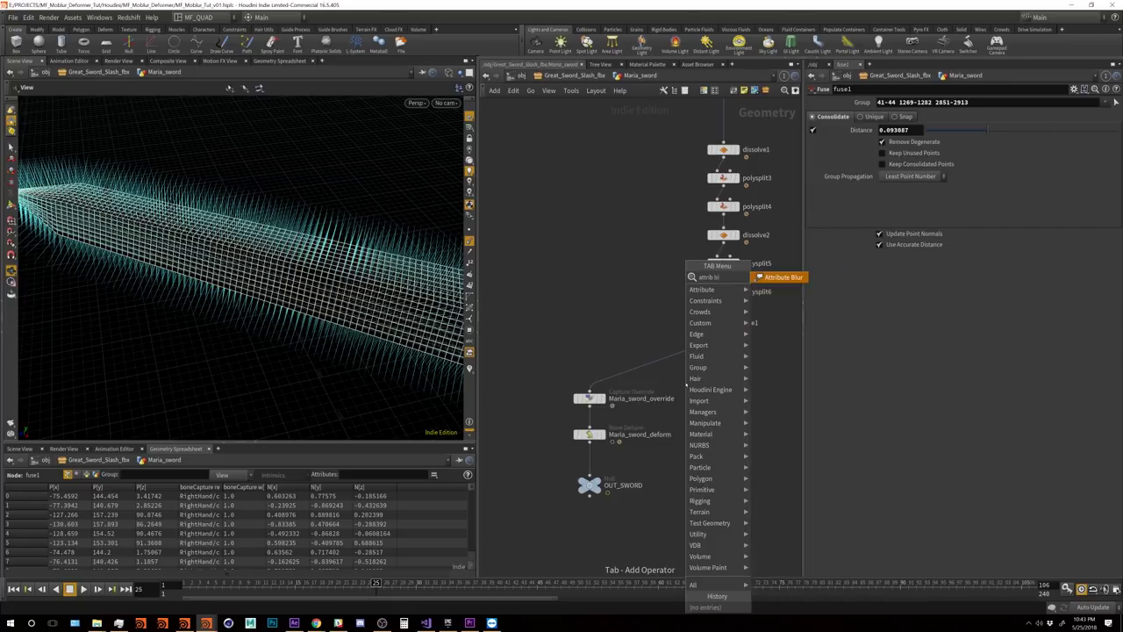
{"action": "key", "text": "Return"}
{"action": "left_click", "coordinate": [719, 352]}
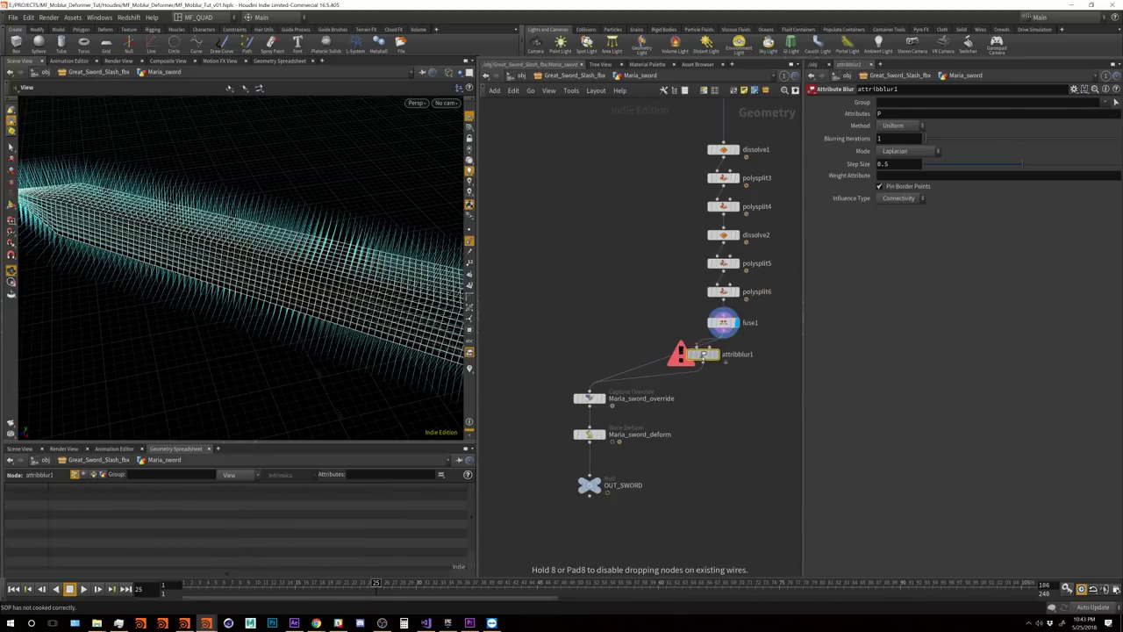
{"action": "left_click", "coordinate": [714, 353]}
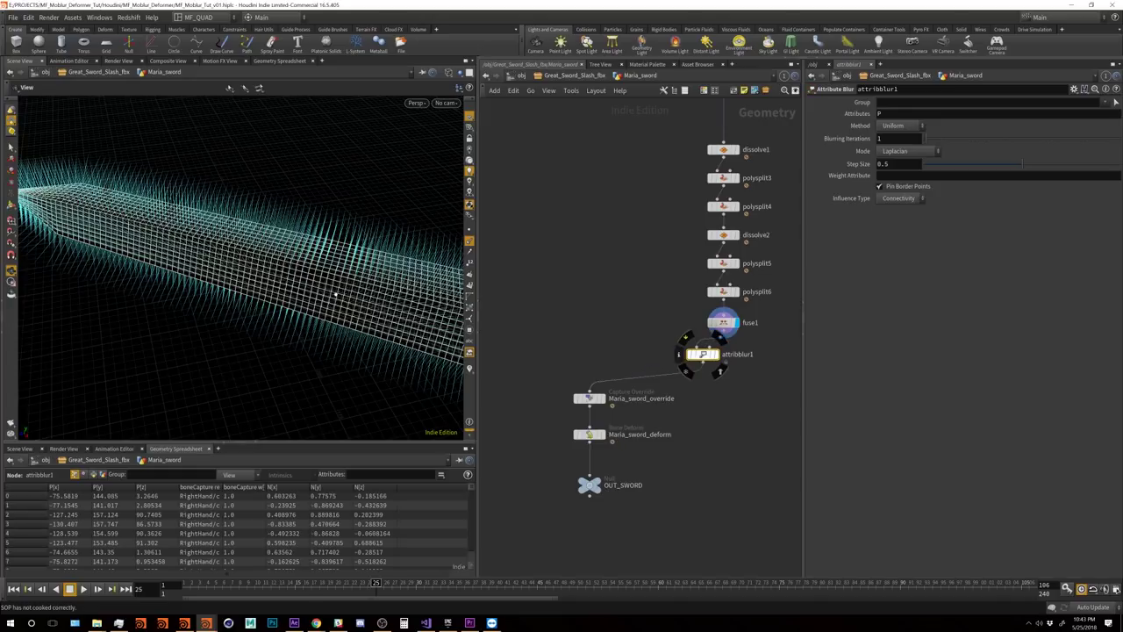
{"action": "left_click_drag", "start_coordinate": [316, 290], "coordinate": [263, 270]}
{"action": "left_click_drag", "start_coordinate": [701, 354], "coordinate": [721, 357]}
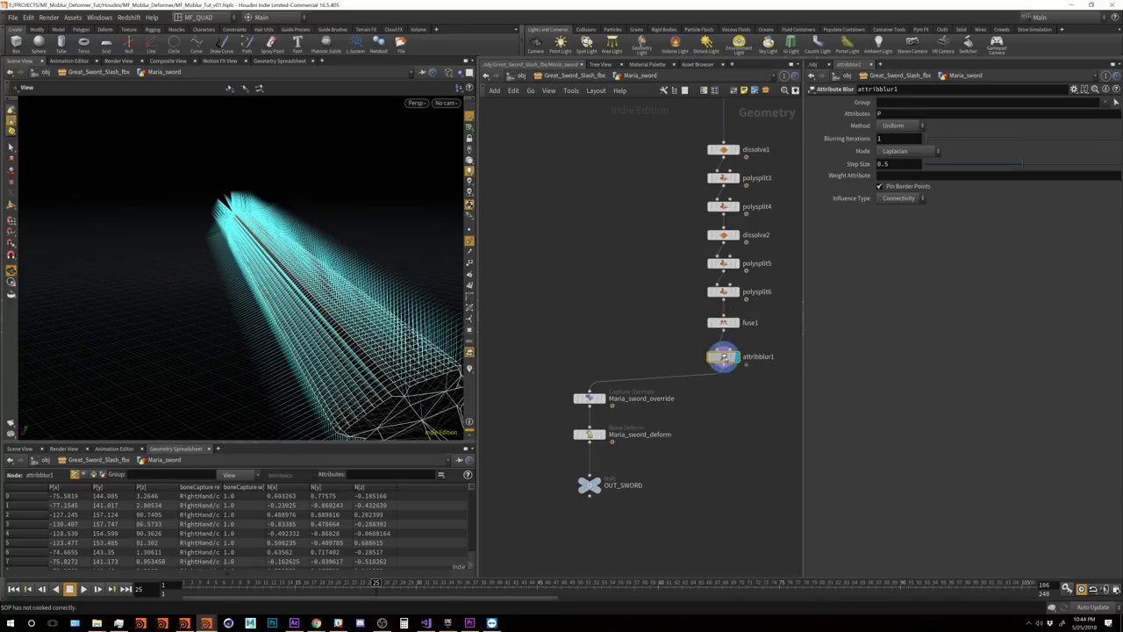
Step: Set attribblur1 to blur the N attribute with 10 blurring iterations
{"action": "left_click_drag", "start_coordinate": [395, 281], "coordinate": [367, 308]}
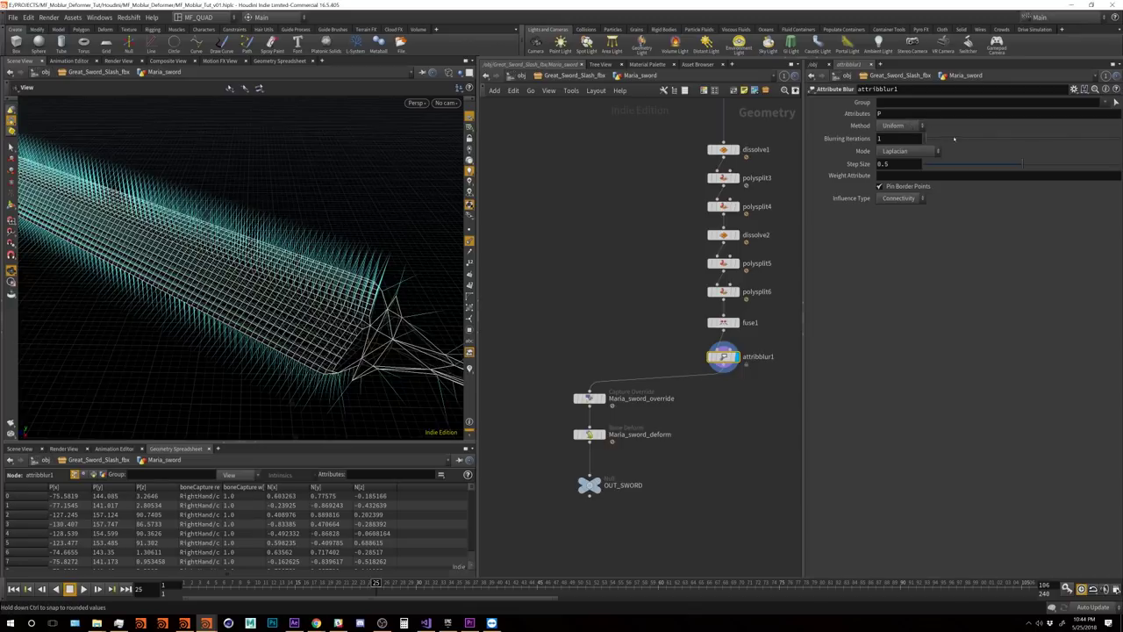
{"action": "left_click_drag", "start_coordinate": [925, 139], "coordinate": [869, 140]}
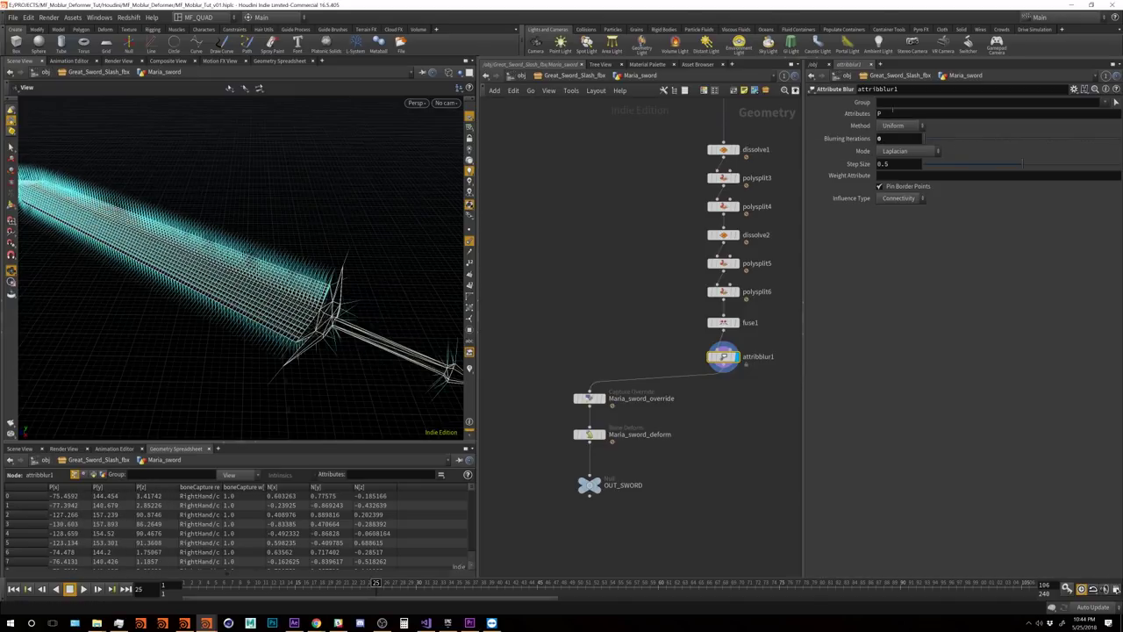
{"action": "left_click", "coordinate": [879, 113]}
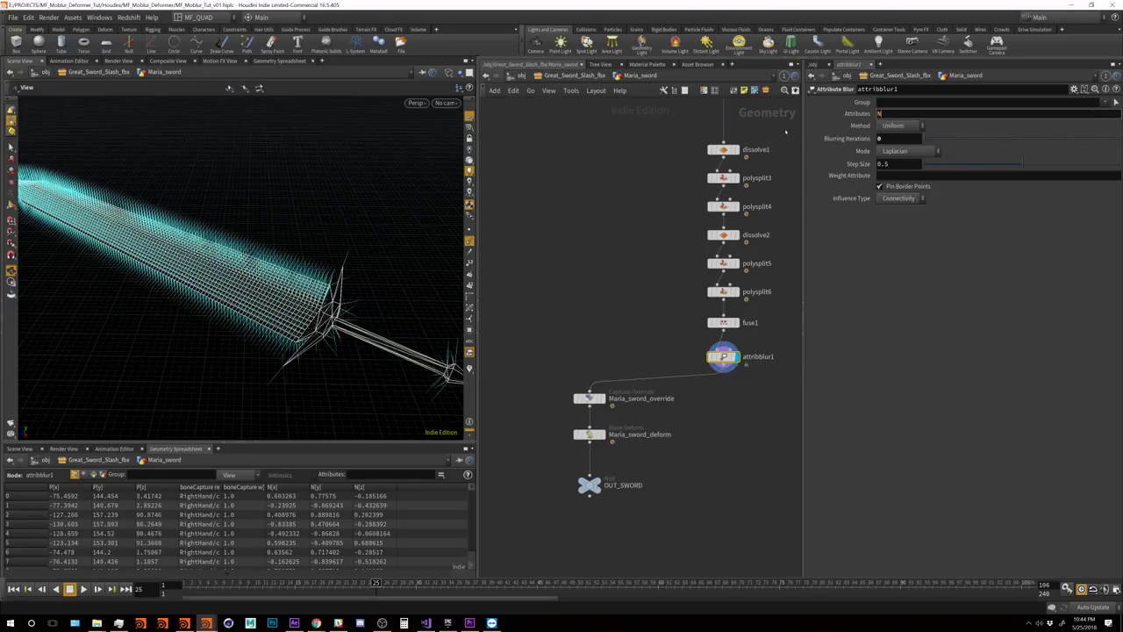
{"action": "key", "text": "Return"}
{"action": "left_click_drag", "start_coordinate": [286, 202], "coordinate": [456, 316], "text": "alt"}
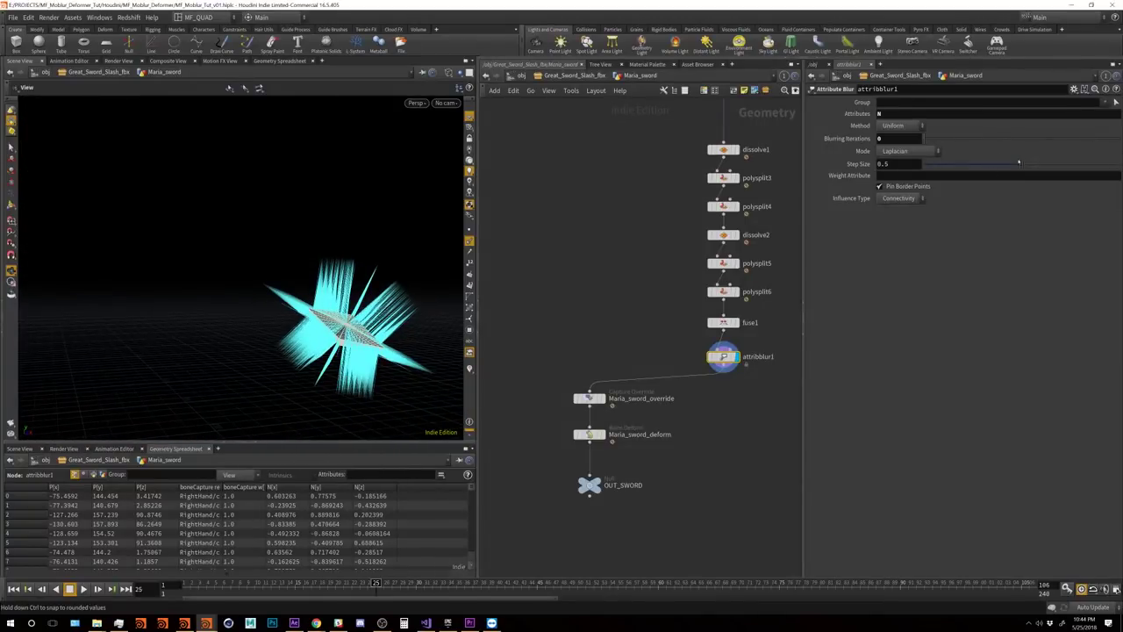
{"action": "left_click_drag", "start_coordinate": [936, 141], "coordinate": [962, 141]}
{"action": "left_click_drag", "start_coordinate": [269, 290], "coordinate": [532, 302], "text": "alt"}
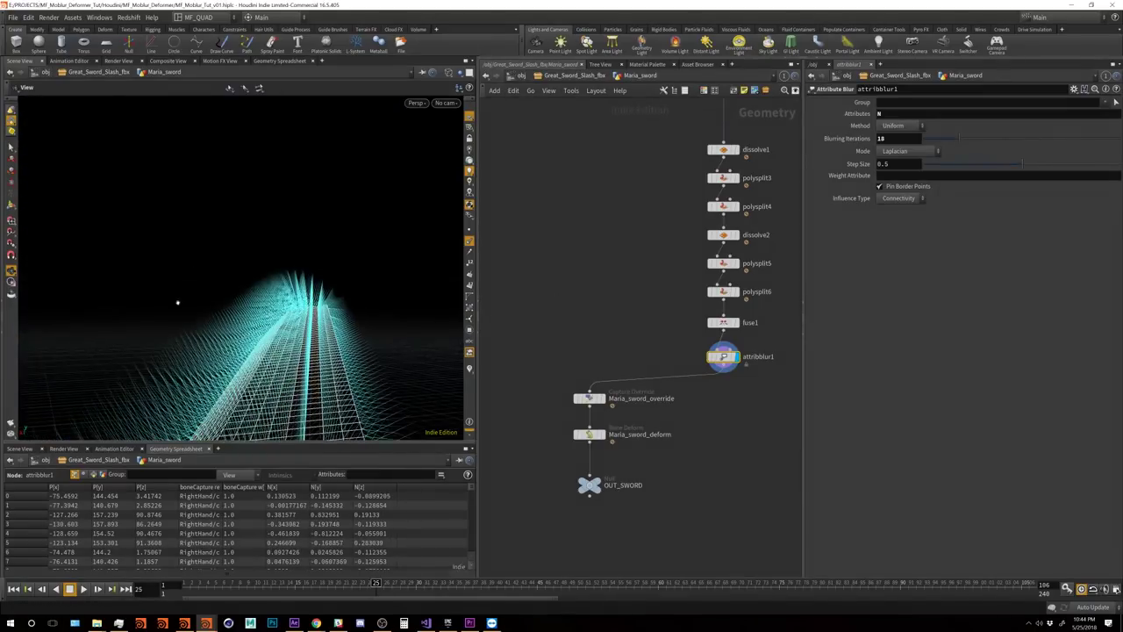
Step: Return to the moblur_deformer network, hide the point normals, and frame the character to inspect the stretched sword
{"action": "left_click_drag", "start_coordinate": [177, 303], "coordinate": [298, 297], "text": "alt"}
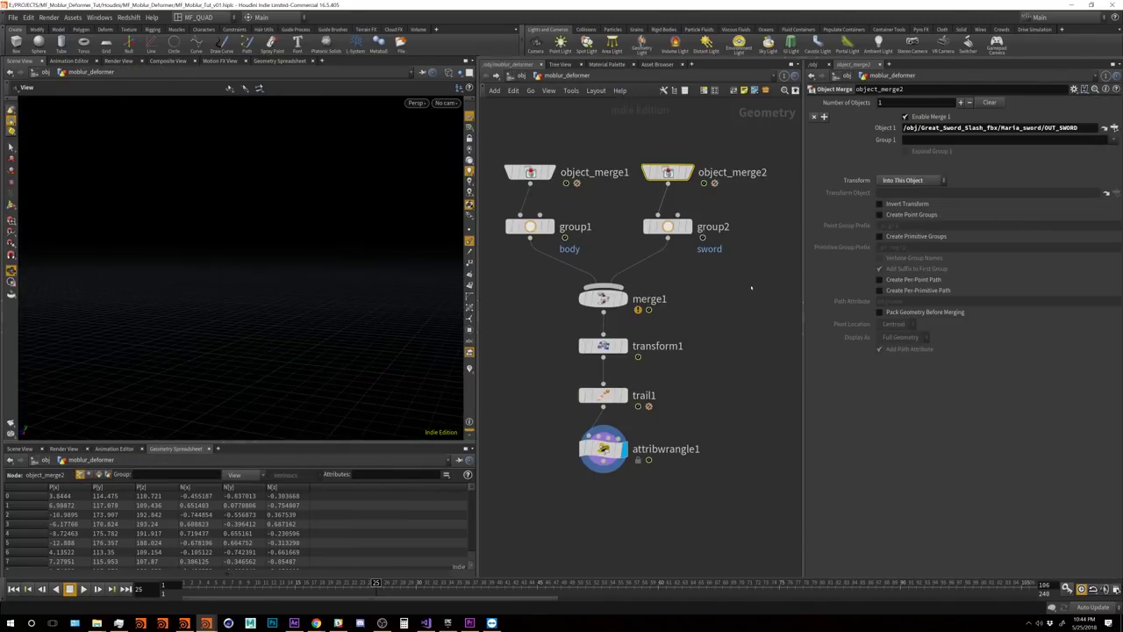
{"action": "key", "text": "f"}
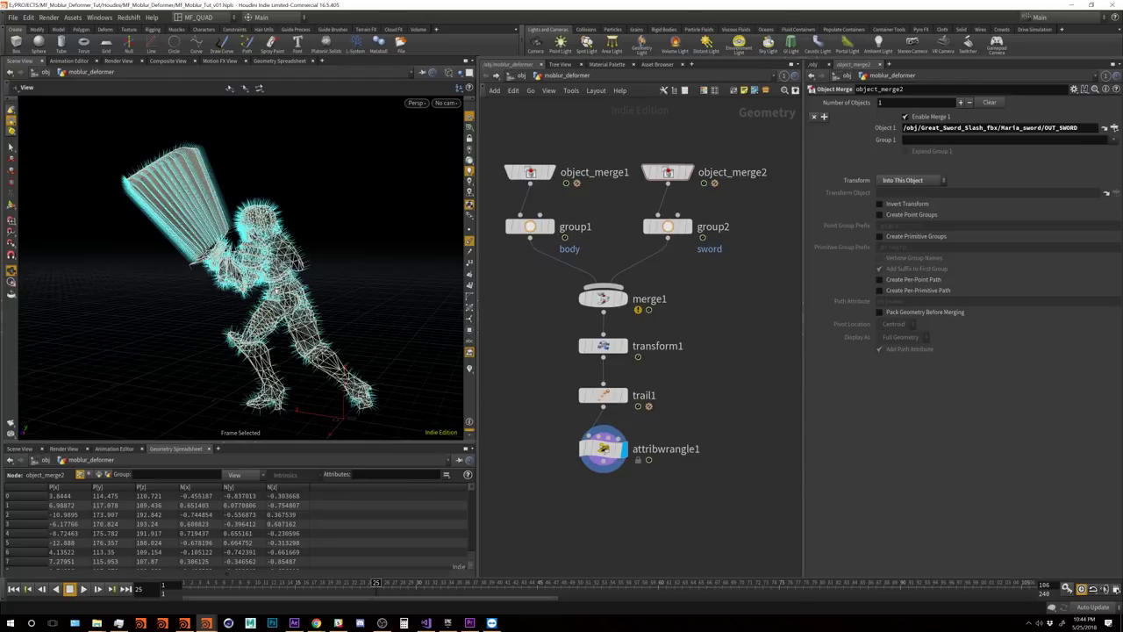
{"action": "left_click_drag", "start_coordinate": [277, 290], "coordinate": [138, 175]}
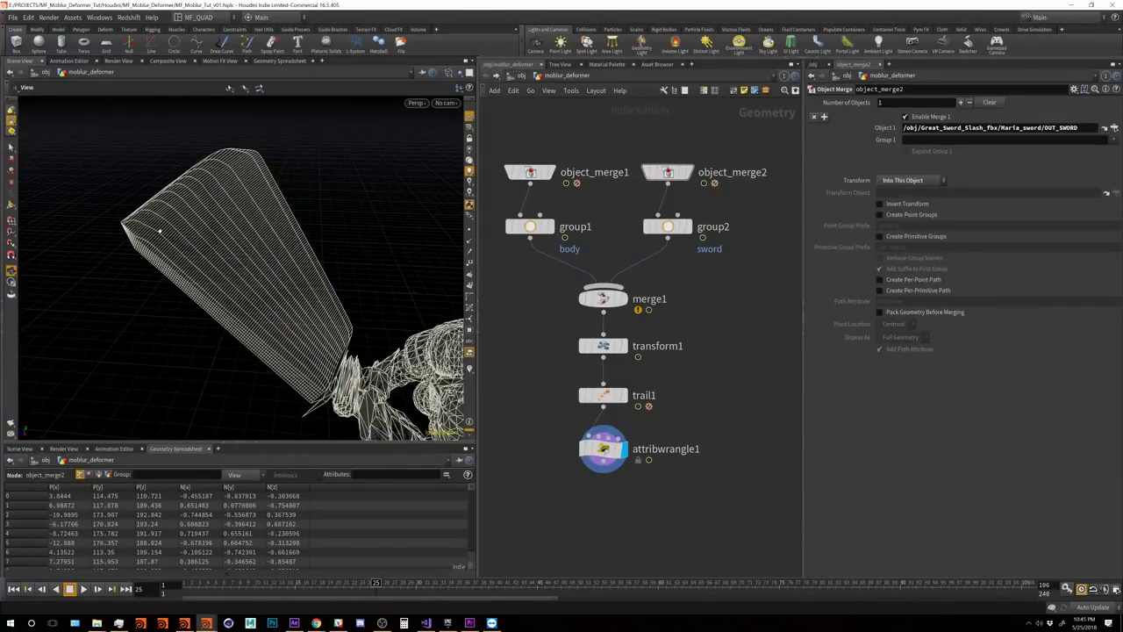
Step: Close up the extra blank lines above the "vector nv" line in attribwrangle1's code
{"action": "left_click", "coordinate": [602, 449]}
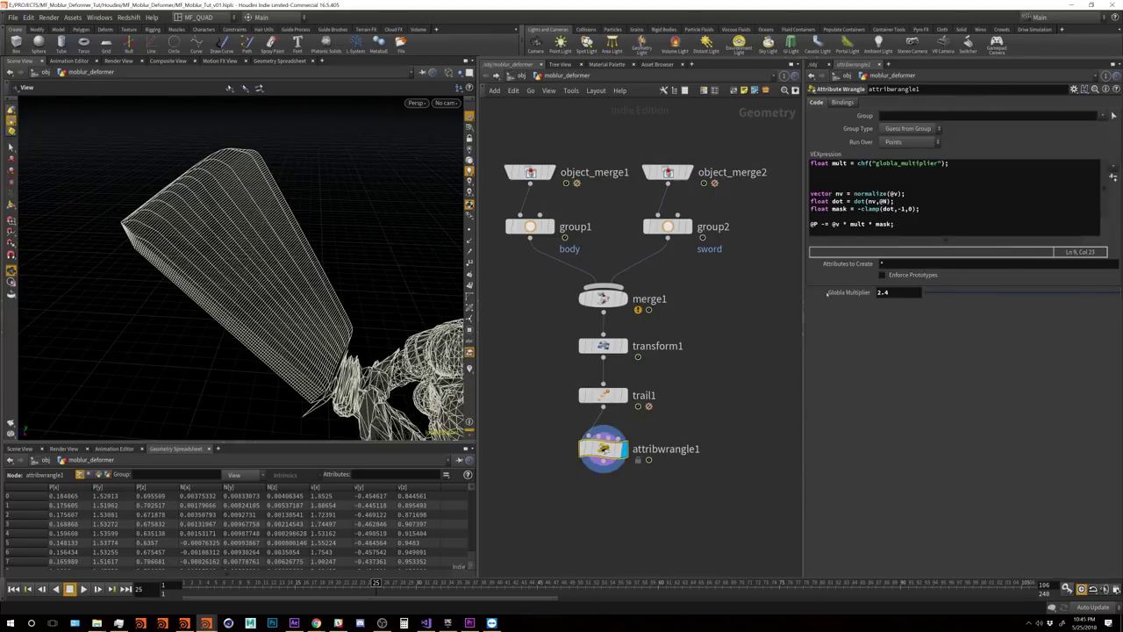
{"action": "left_click", "coordinate": [902, 193]}
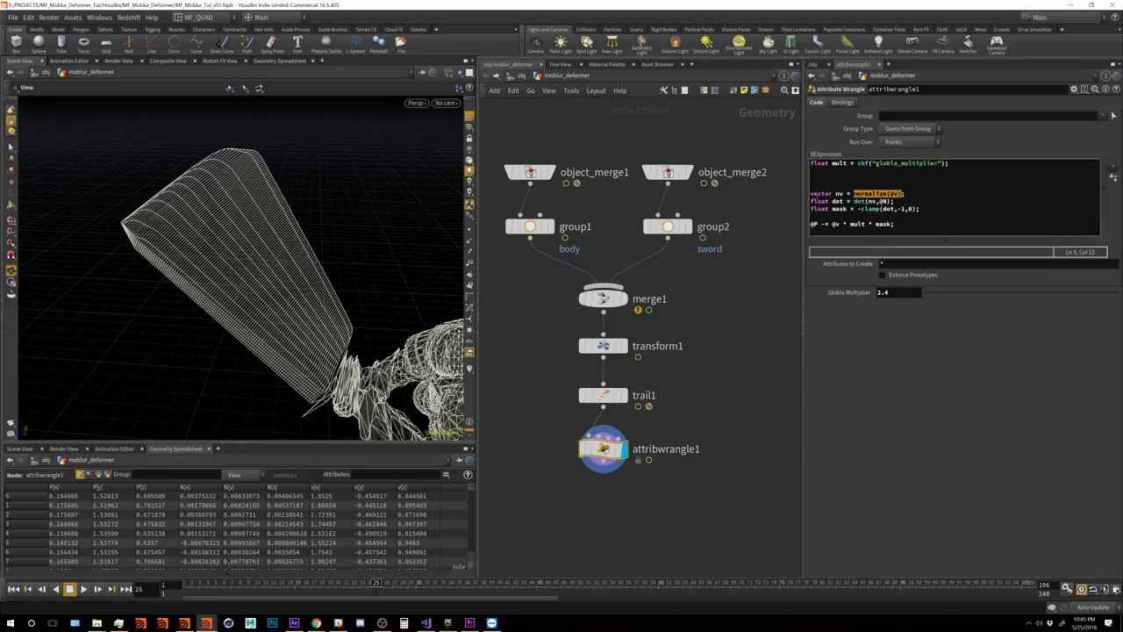
{"action": "left_click", "coordinate": [884, 201]}
{"action": "key", "text": "BackSpace"}
{"action": "key", "text": "BackSpace"}
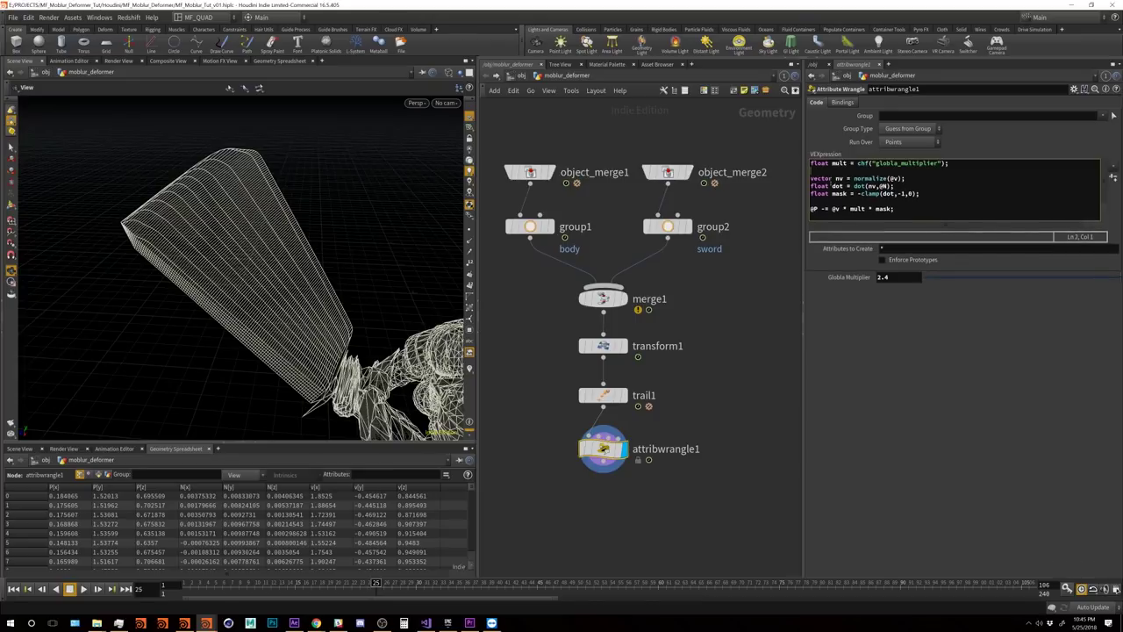
Step: Add the line "vector nN = normalize(@N);" below the nv line in the wrangle code
{"action": "key", "text": "Return"}
{"action": "key", "text": "Return"}
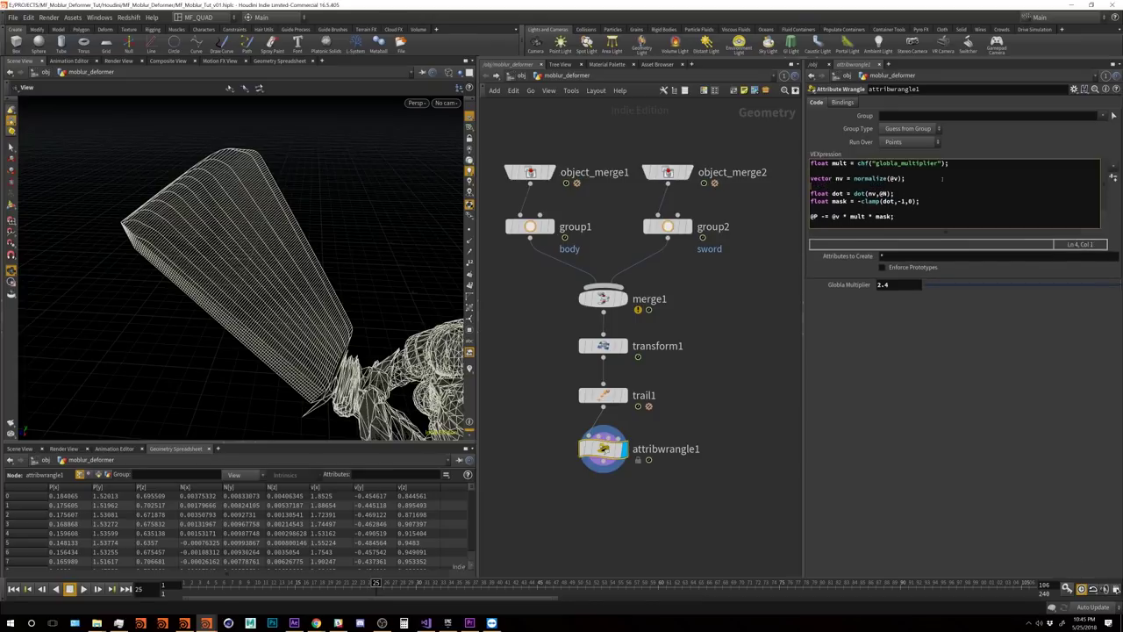
{"action": "type", "text": "vector "}
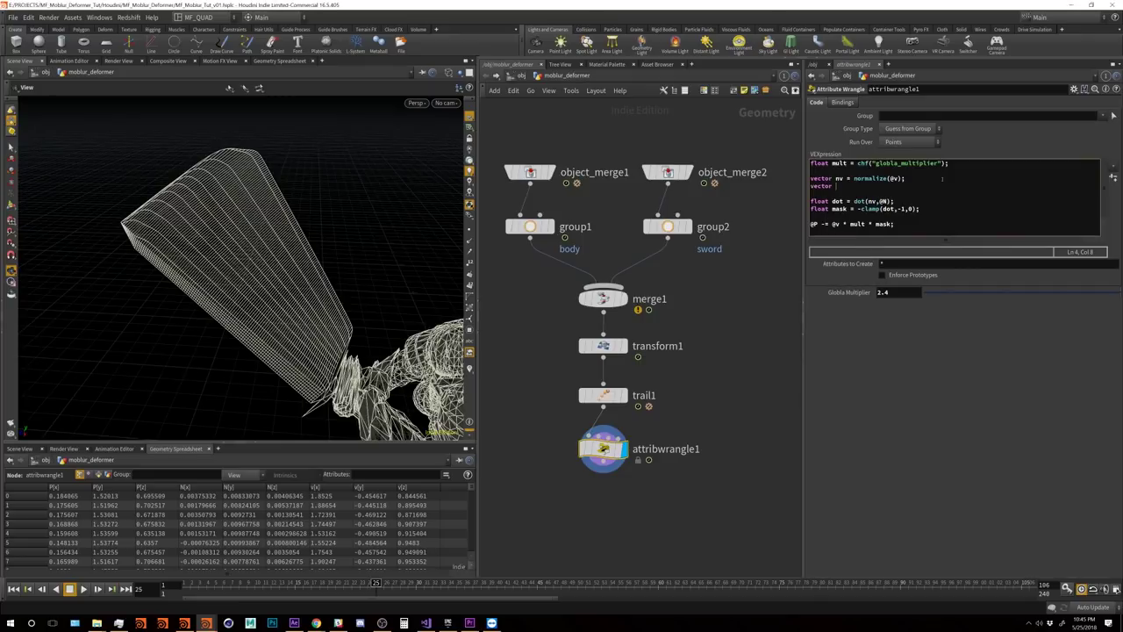
{"action": "type", "text": "n"}
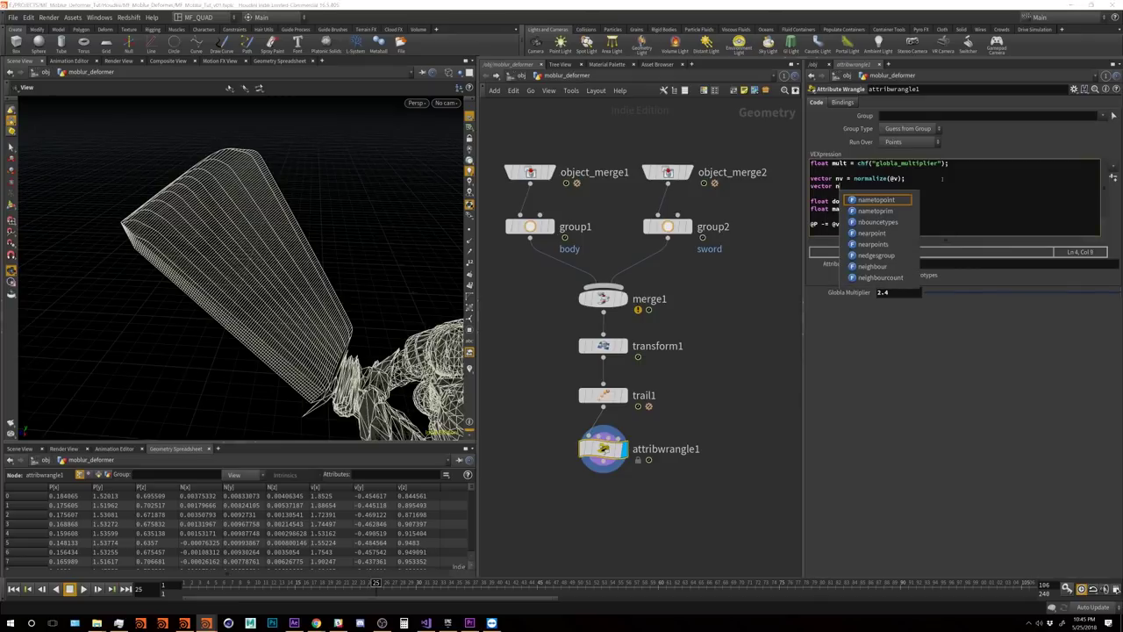
{"action": "type", "text": "N = n"}
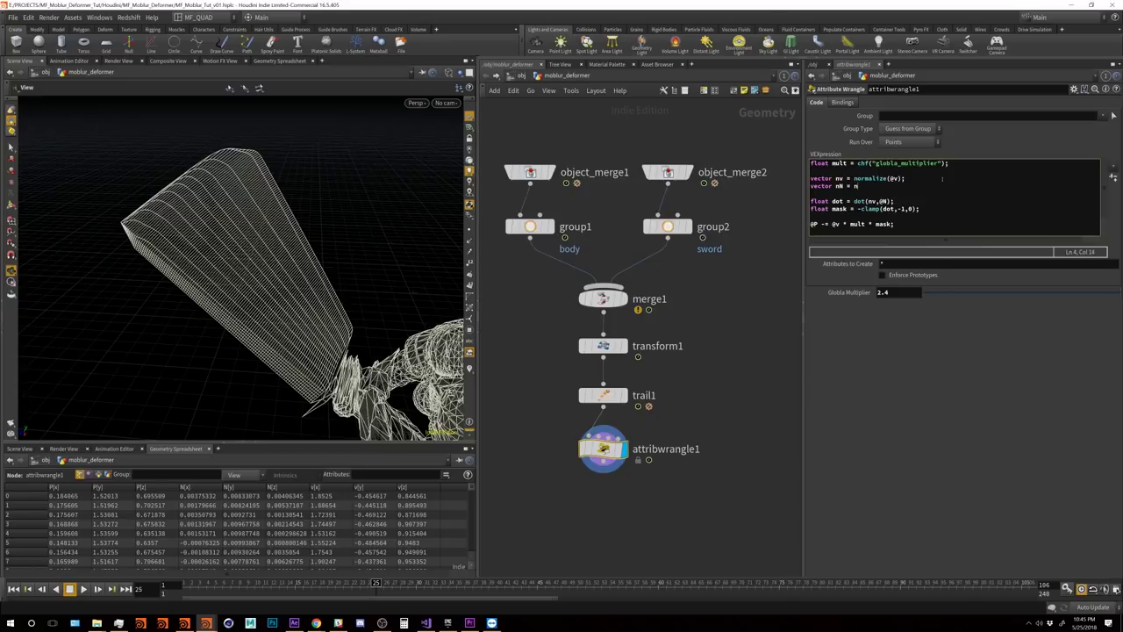
{"action": "type", "text": "ormalize(@N)"}
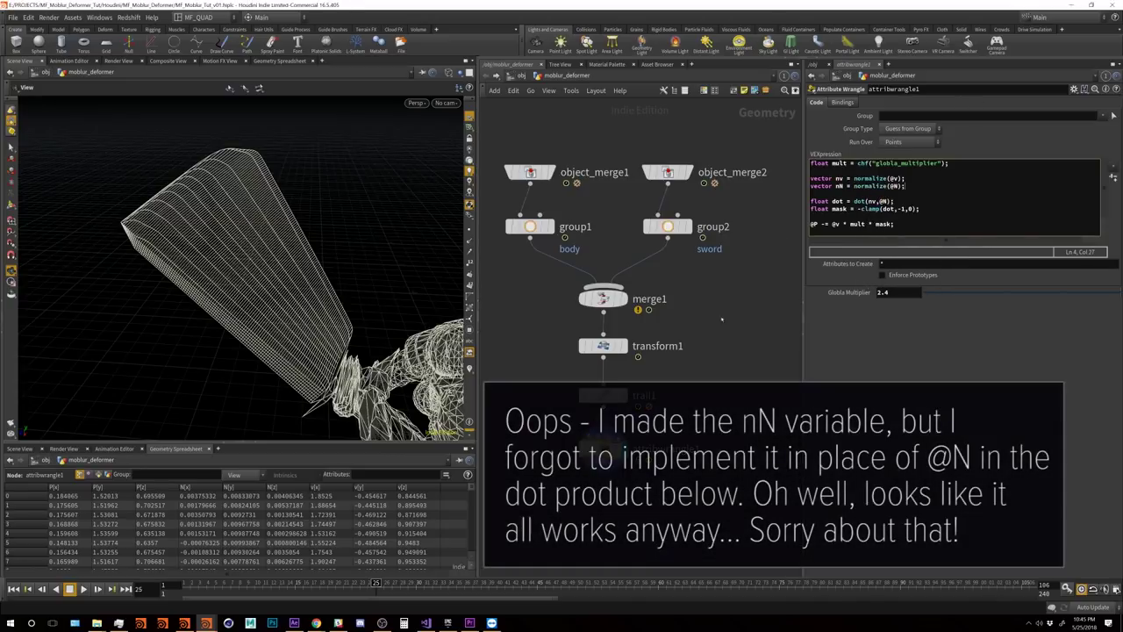
{"action": "type", "text": ";"}
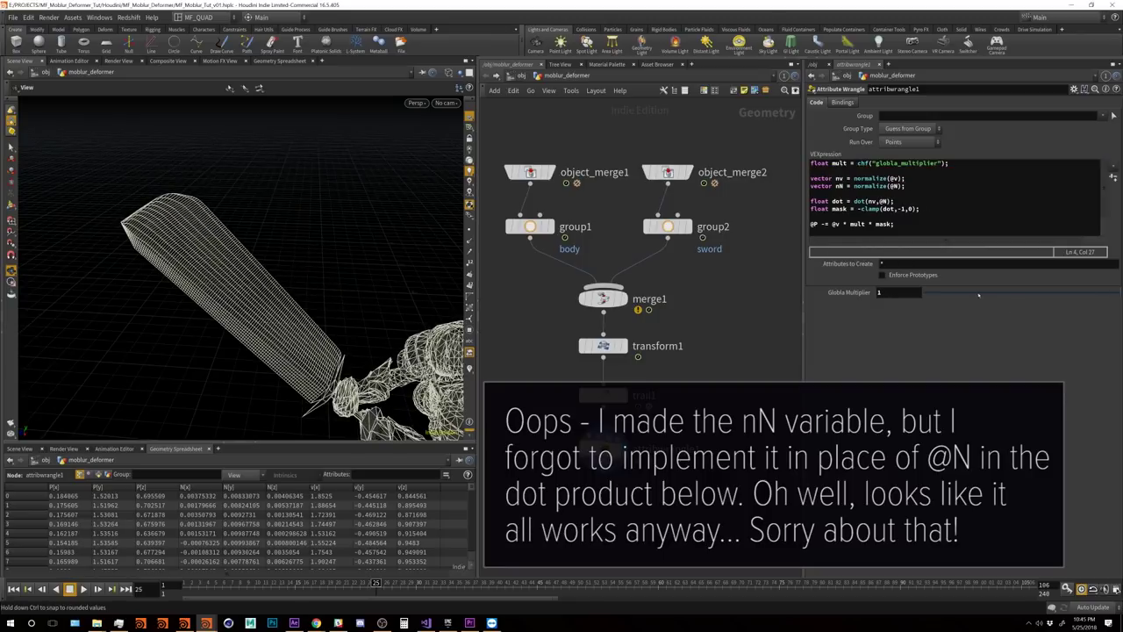
Step: Set the wrangle's Globla Multiplier to 2.3 and view the character shaded with wireframe at frame 24
{"action": "middle_click_drag", "start_coordinate": [897, 292], "coordinate": [877, 300]}
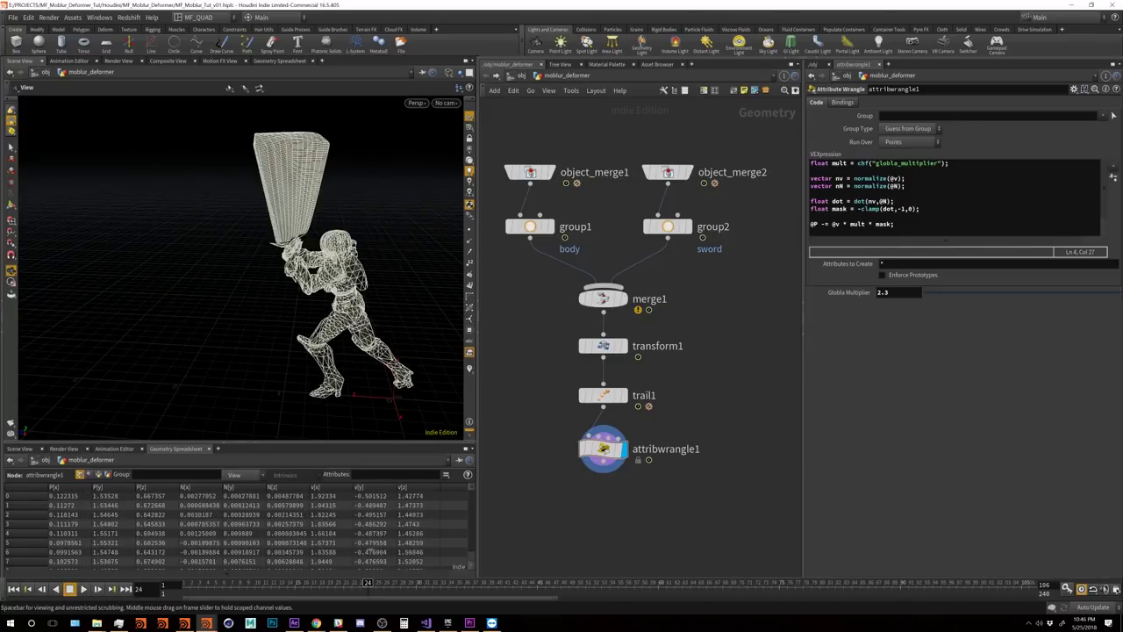
{"action": "scroll", "coordinate": [351, 263], "scroll_direction": "up", "scroll_amount": 5}
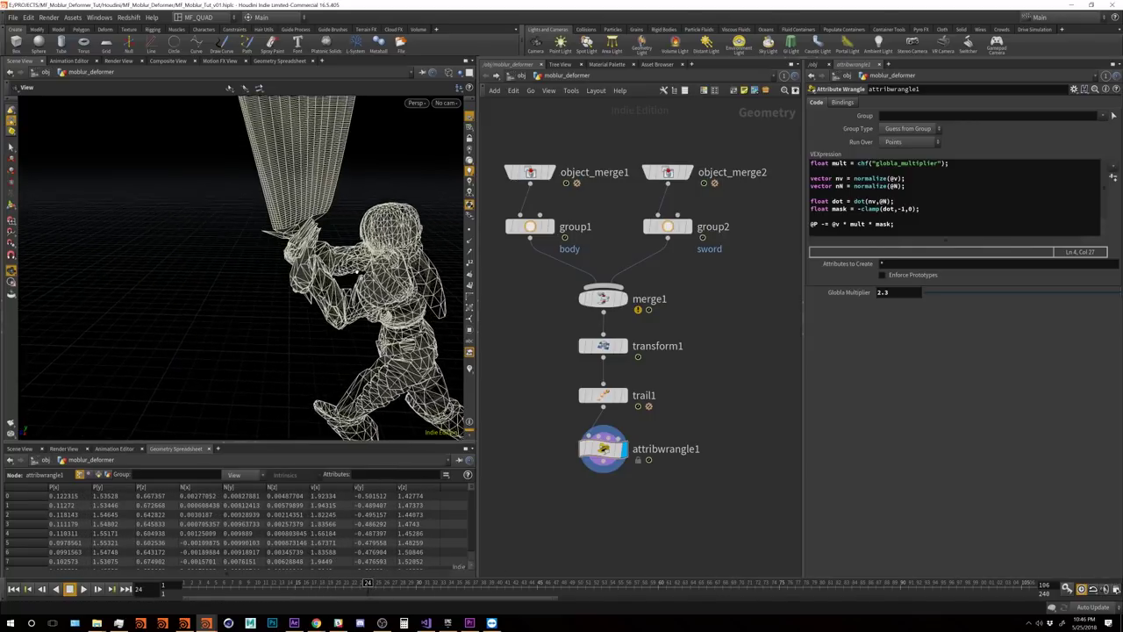
{"action": "mouse_move", "coordinate": [372, 267]}
{"action": "left_mouse_down", "text": "alt"}
{"action": "mouse_move", "coordinate": [149, 260]}
{"action": "mouse_move", "coordinate": [254, 263]}
{"action": "left_mouse_up", "text": "alt"}
{"action": "key", "text": "w"}
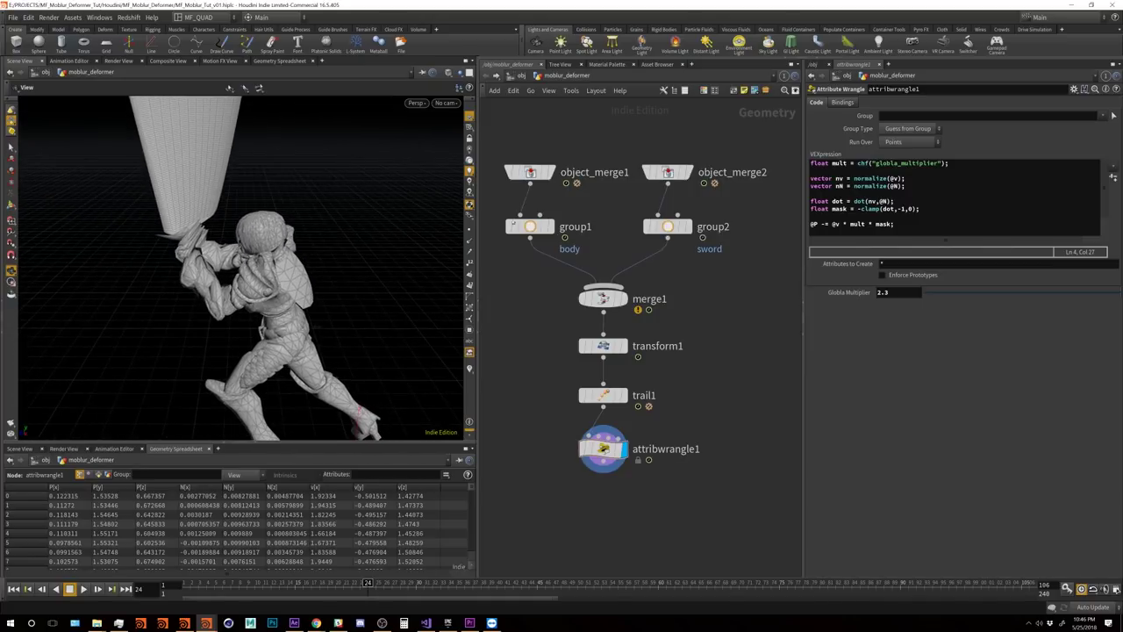
Step: Restrict attribwrangle1 to the sword group and view the stretched sword at frame 24
{"action": "left_click", "coordinate": [531, 227]}
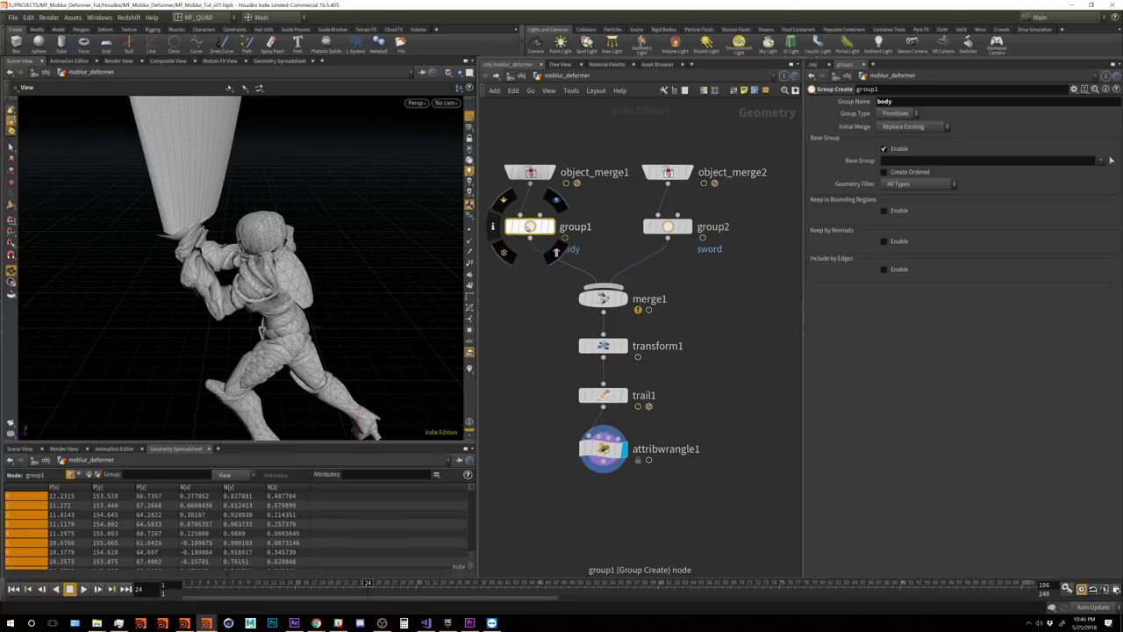
{"action": "left_click", "coordinate": [667, 227]}
{"action": "left_click", "coordinate": [603, 449]}
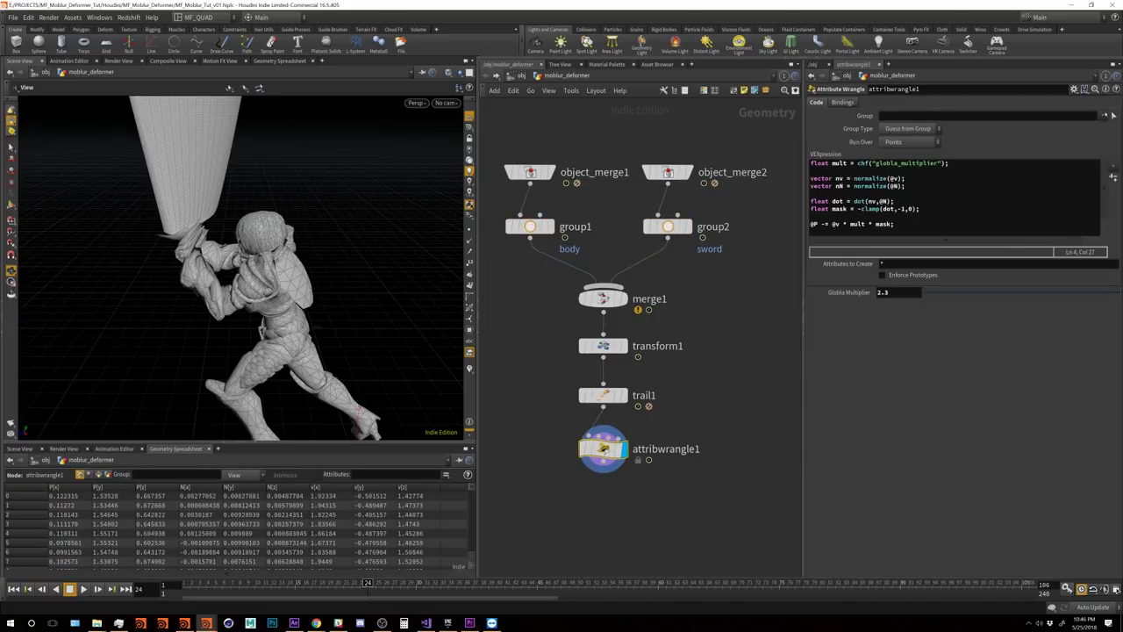
{"action": "left_click", "coordinate": [1102, 115]}
{"action": "left_click", "coordinate": [1094, 138]}
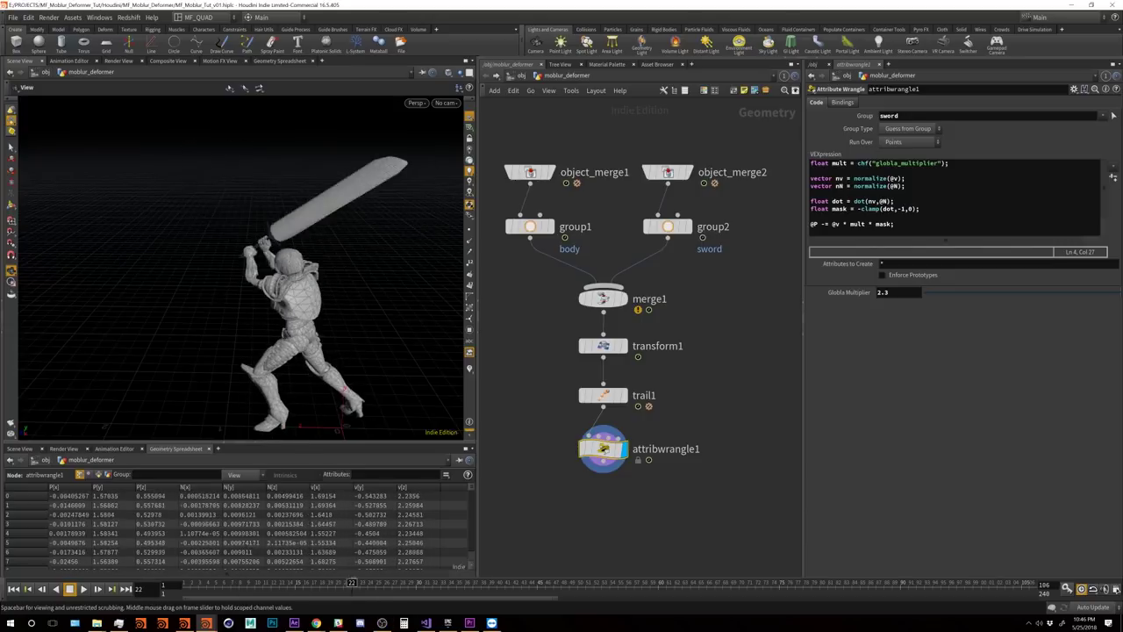
{"action": "left_click", "coordinate": [367, 583]}
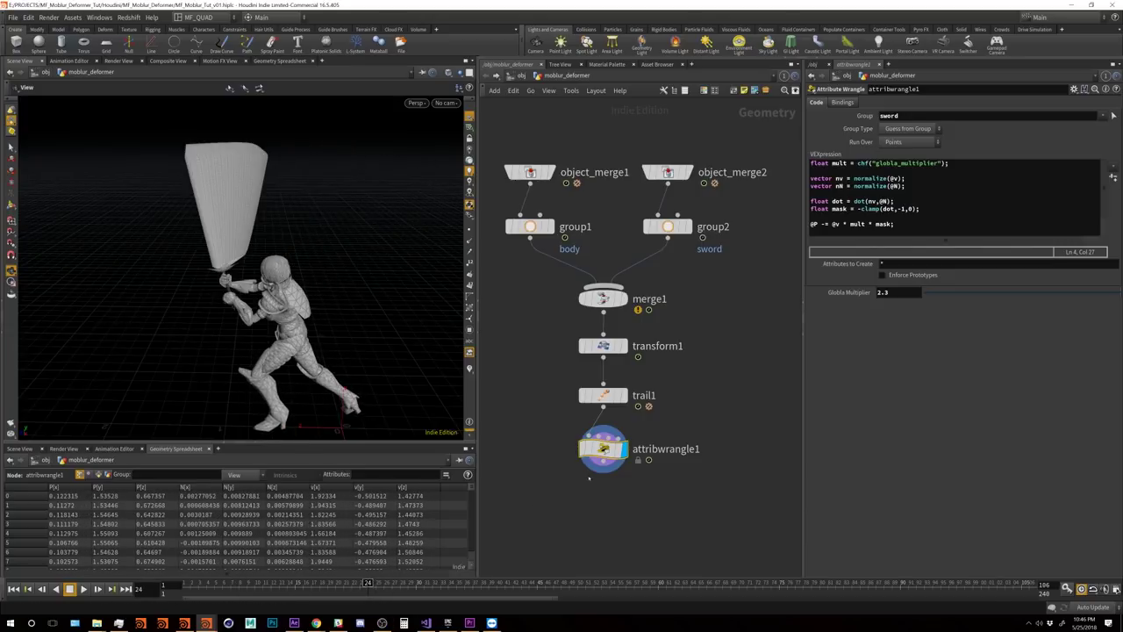
{"action": "left_click_drag", "start_coordinate": [257, 177], "coordinate": [225, 287]}
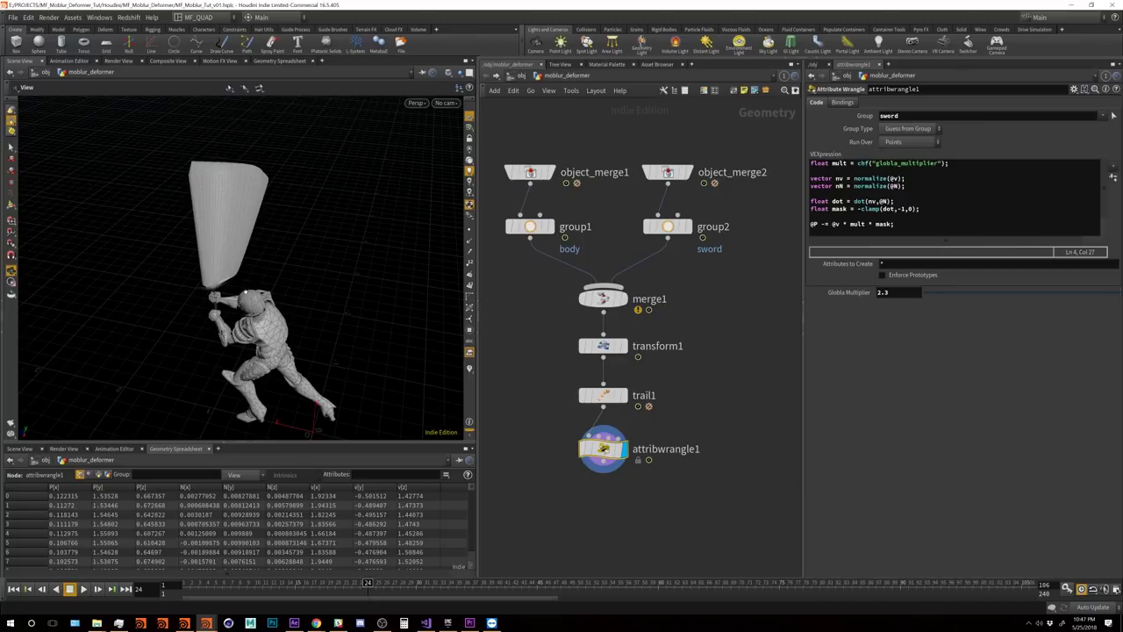
{"action": "middle_click_drag", "start_coordinate": [620, 498], "coordinate": [620, 470]}
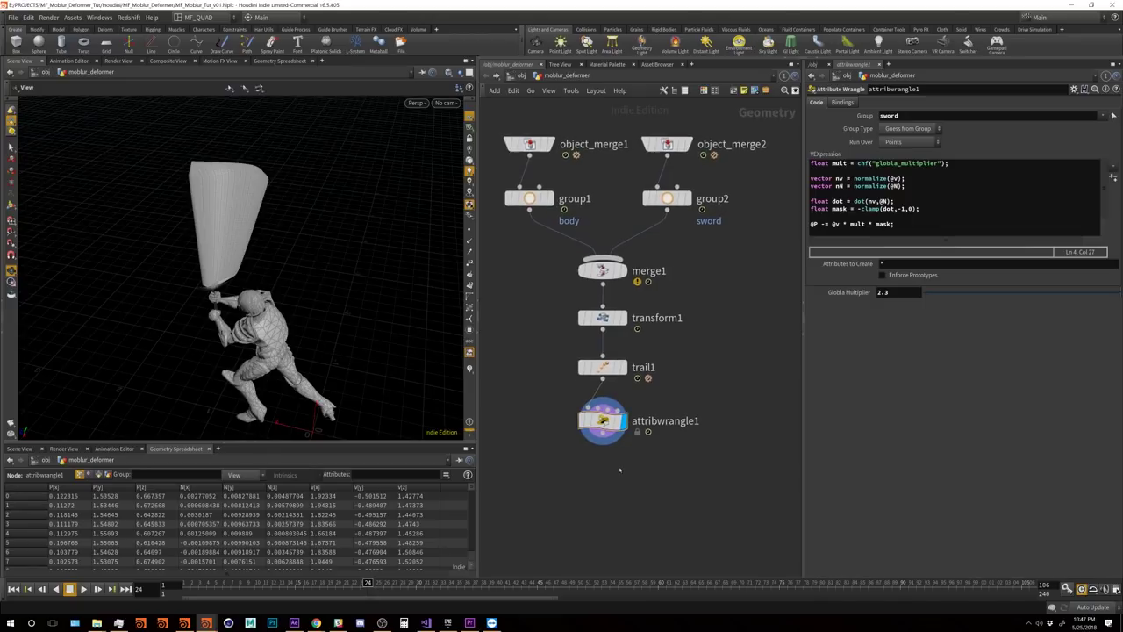
Step: Start a new line "vector displacement =" between the mask line and the @P line of the wrangle code
{"action": "left_click", "coordinate": [928, 234]}
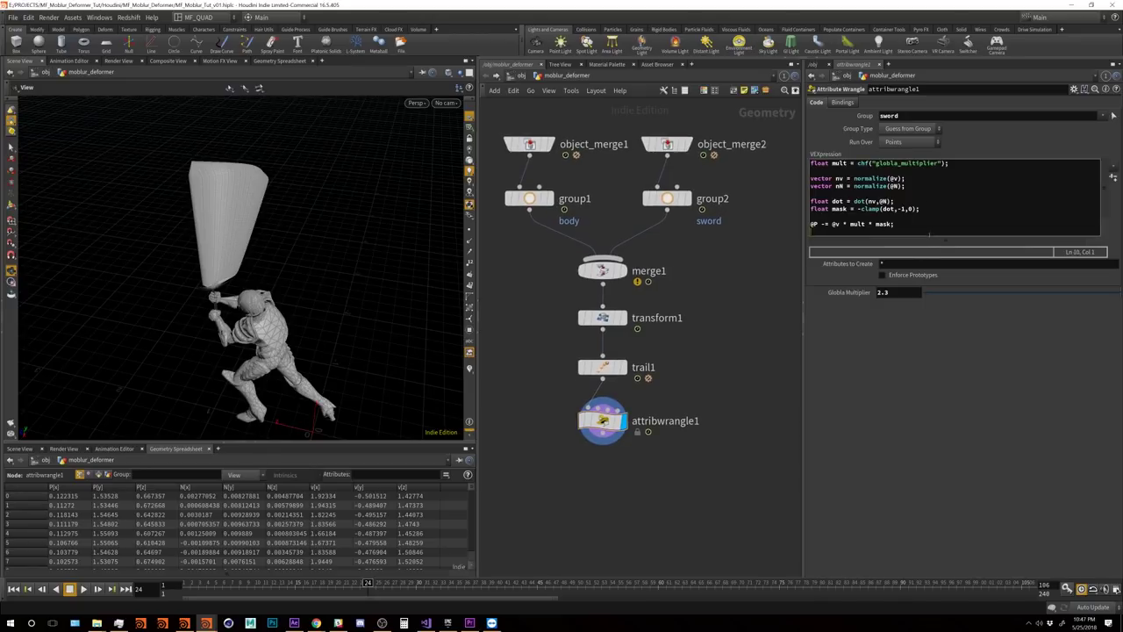
{"action": "key", "text": "Up"}
{"action": "key", "text": "shift+Right"}
{"action": "key", "text": "shift+Right"}
{"action": "key", "text": "Right"}
{"action": "key", "text": "Right"}
{"action": "key", "text": "Right"}
{"action": "key", "text": "Right"}
{"action": "key", "text": "Right"}
{"action": "key", "text": "shift+Right"}
{"action": "key", "text": "shift+Right"}
{"action": "key", "text": "shift+Right"}
{"action": "key", "text": "shift+Right"}
{"action": "key", "text": "shift+Right"}
{"action": "key", "text": "shift+Right"}
{"action": "key", "text": "shift+Right"}
{"action": "key", "text": "shift+Right"}
{"action": "key", "text": "shift+Right"}
{"action": "key", "text": "shift+Right"}
{"action": "key", "text": "shift+Right"}
{"action": "key", "text": "shift+Right"}
{"action": "key", "text": "shift+Right"}
{"action": "key", "text": "shift+Right"}
{"action": "key", "text": "shift+Right"}
{"action": "key", "text": "shift+Right"}
{"action": "key", "text": "shift+Right"}
{"action": "left_click", "coordinate": [934, 209]}
{"action": "key", "text": "Return"}
{"action": "key", "text": "Return"}
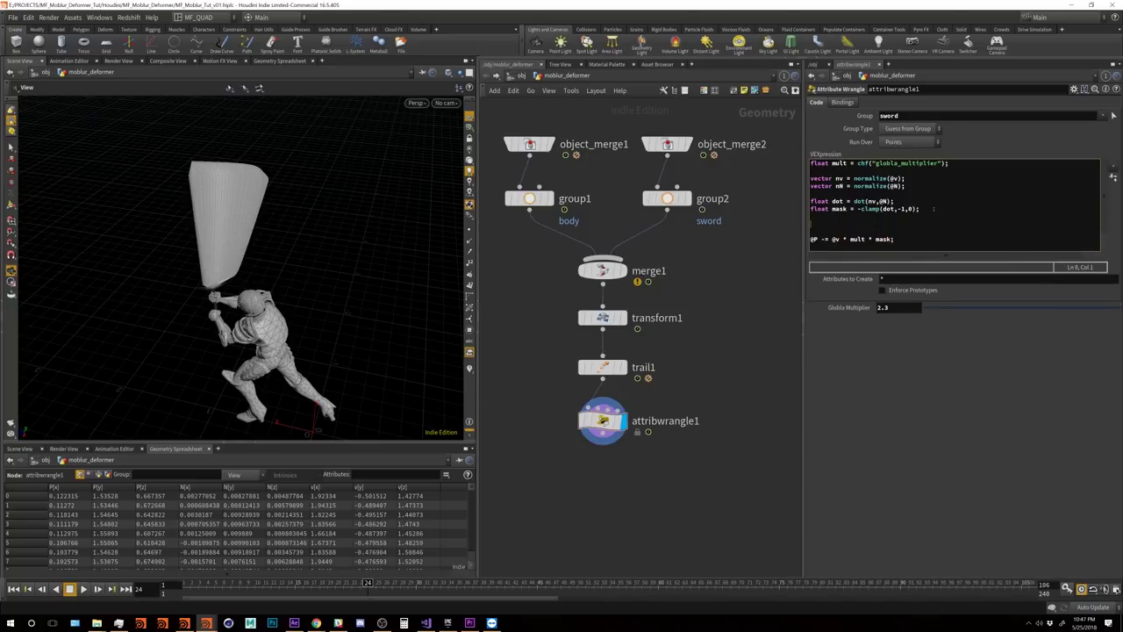
{"action": "type", "text": "vector"}
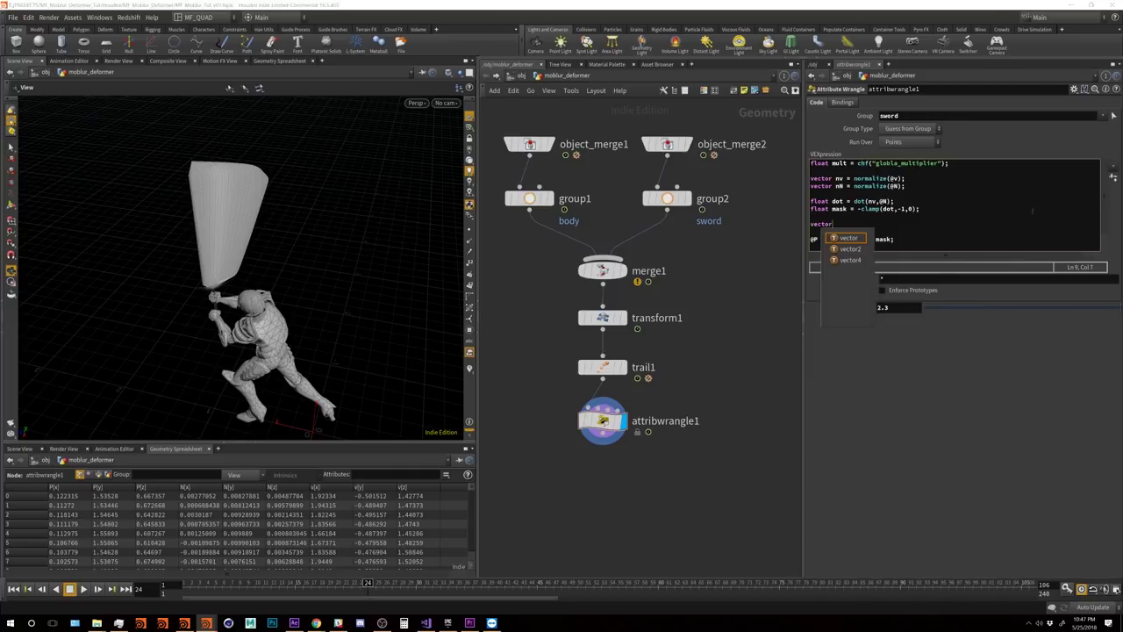
{"action": "left_click", "coordinate": [895, 239]}
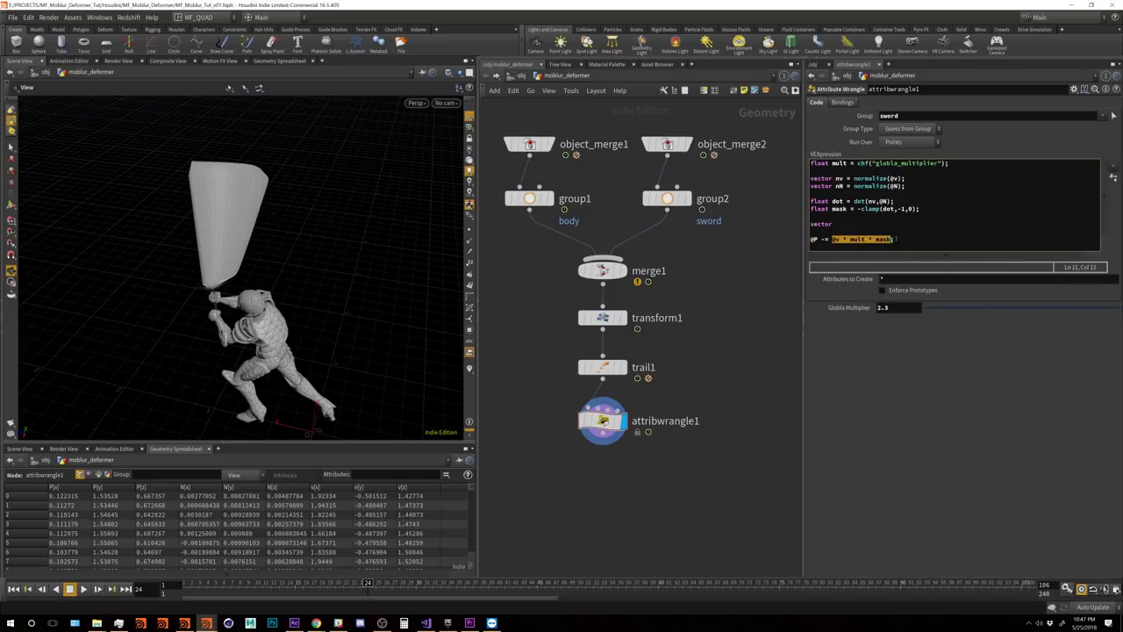
{"action": "left_click_drag", "start_coordinate": [821, 239], "coordinate": [801, 245]}
{"action": "left_click", "coordinate": [850, 223]}
{"action": "type", "text": "displacement ="}
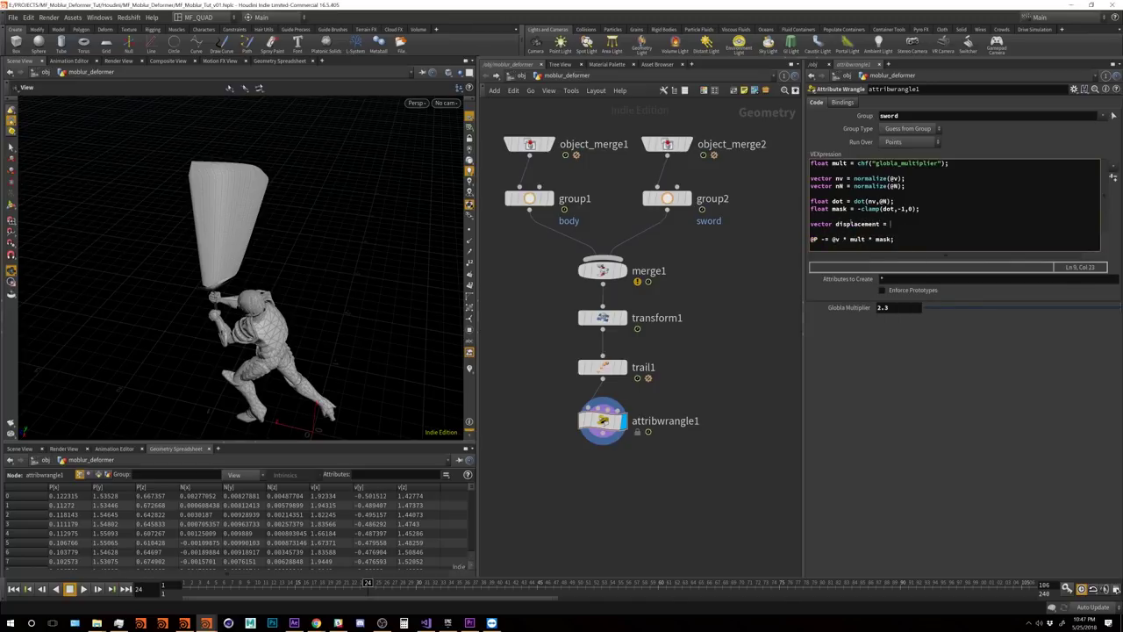
Step: Move "@v * mult * mask;" into the displacement variable and make the last line read "@P -= displacement;"
{"action": "left_click_drag", "start_coordinate": [832, 239], "coordinate": [894, 240]}
{"action": "key", "text": "ctrl+x"}
{"action": "left_click", "coordinate": [892, 224]}
{"action": "key", "text": "ctrl+v"}
{"action": "left_click", "coordinate": [869, 239]}
{"action": "type", "text": "displacemen"}
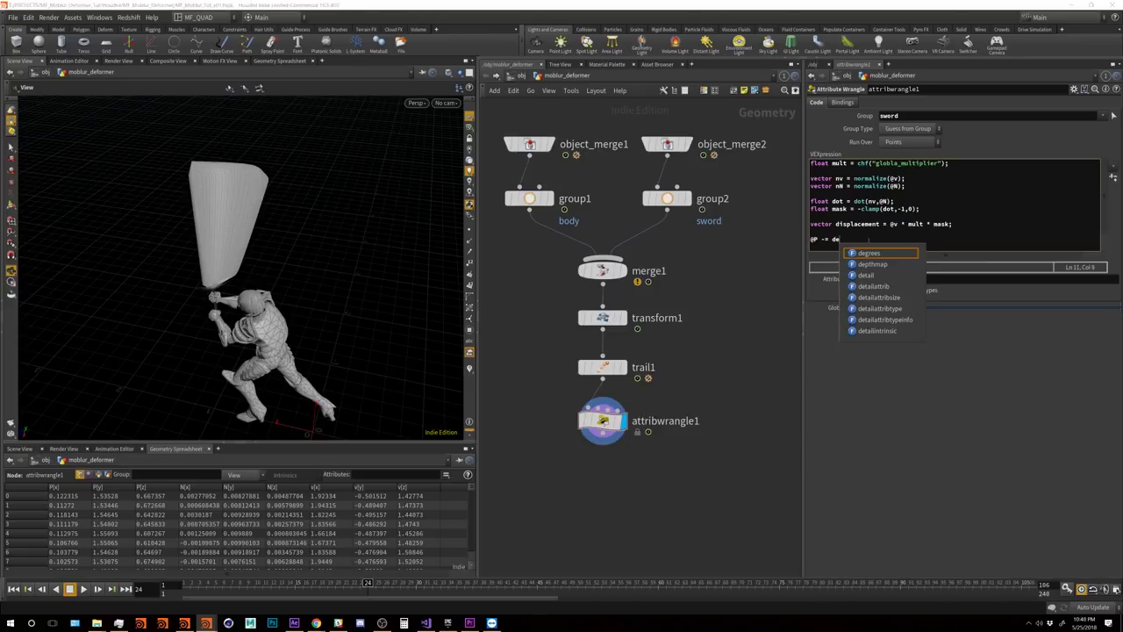
{"action": "type", "text": "t;"}
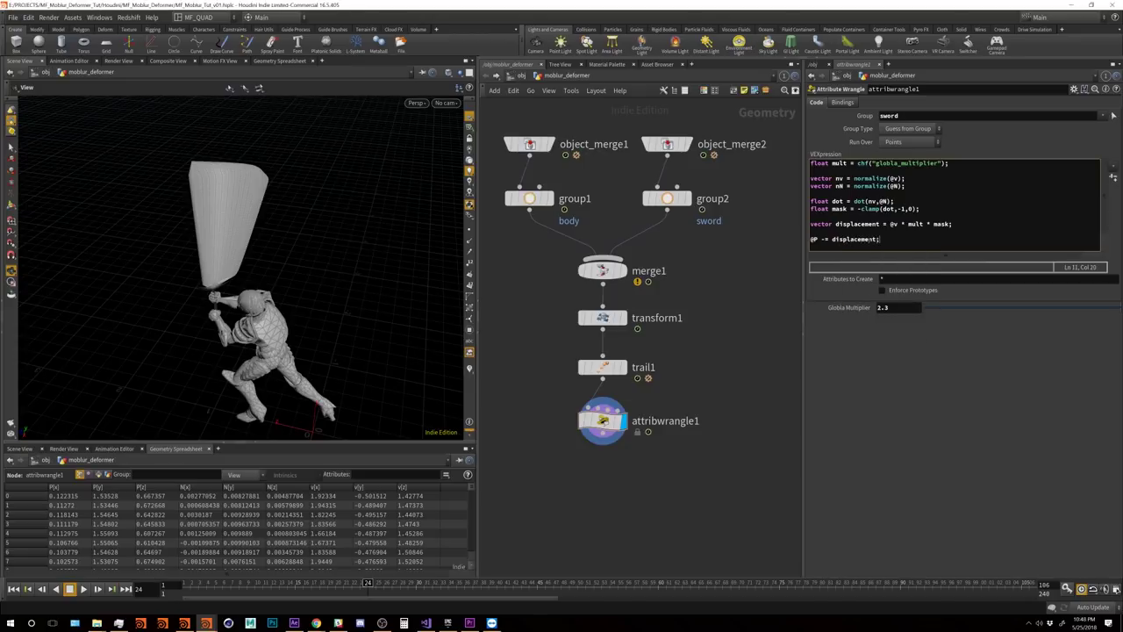
Step: Set the Globla Multiplier to 2.2 and insert blank lines above the vector displacement line
{"action": "left_click_drag", "start_coordinate": [1011, 308], "coordinate": [942, 308]}
{"action": "middle_click_drag", "start_coordinate": [897, 310], "coordinate": [958, 312]}
{"action": "left_click", "coordinate": [870, 224]}
{"action": "left_click", "coordinate": [825, 216]}
{"action": "key", "text": "Return"}
{"action": "key", "text": "Return"}
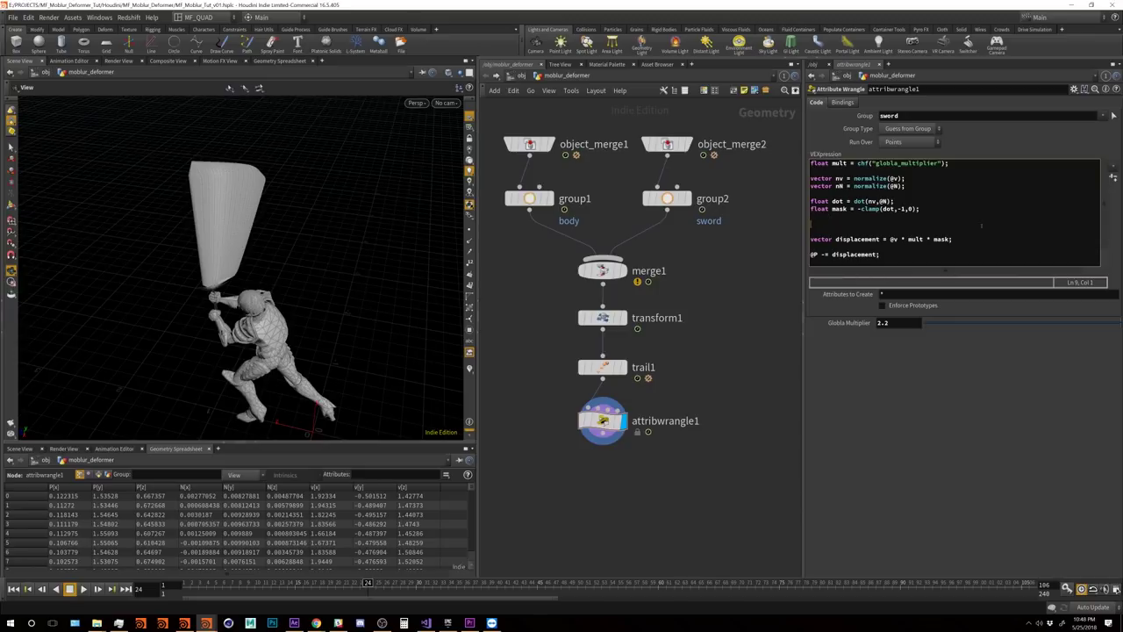
{"action": "left_click_drag", "start_coordinate": [892, 239], "coordinate": [944, 240]}
{"action": "left_click", "coordinate": [943, 239]}
{"action": "left_click_drag", "start_coordinate": [951, 240], "coordinate": [809, 254]}
{"action": "left_click", "coordinate": [941, 240]}
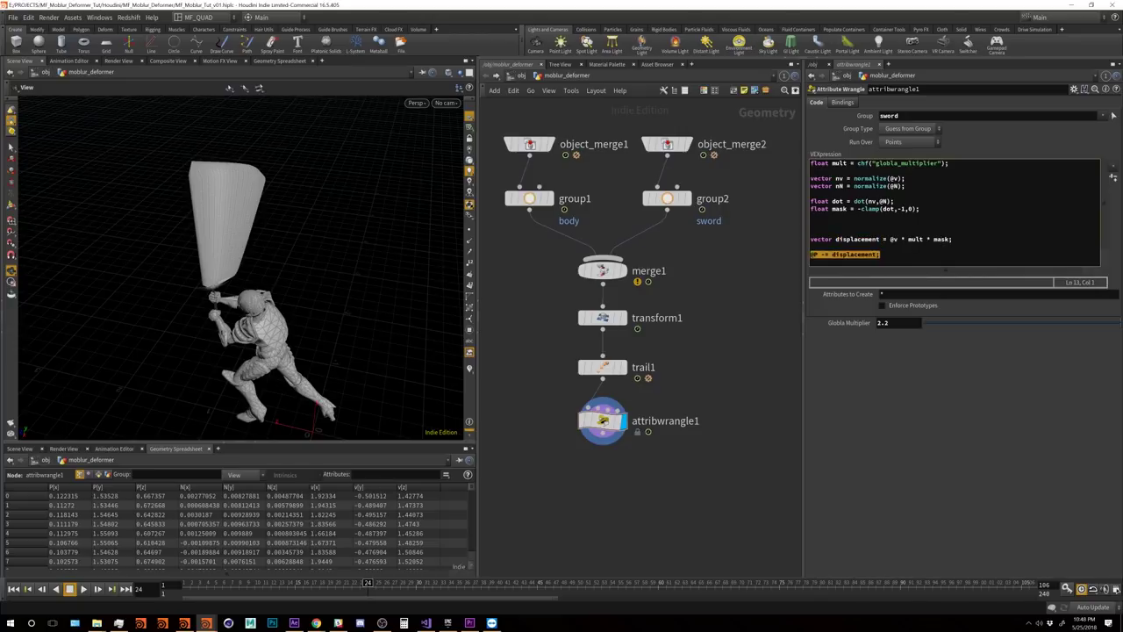
{"action": "left_click", "coordinate": [834, 254]}
{"action": "mouse_move", "coordinate": [834, 254]}
{"action": "left_mouse_down"}
{"action": "mouse_move", "coordinate": [886, 259]}
{"action": "mouse_move", "coordinate": [831, 254]}
{"action": "left_mouse_up"}
Step: Add the line "f@speed = length(@v);" above the vector displacement line in the wrangle code
{"action": "left_click", "coordinate": [811, 223]}
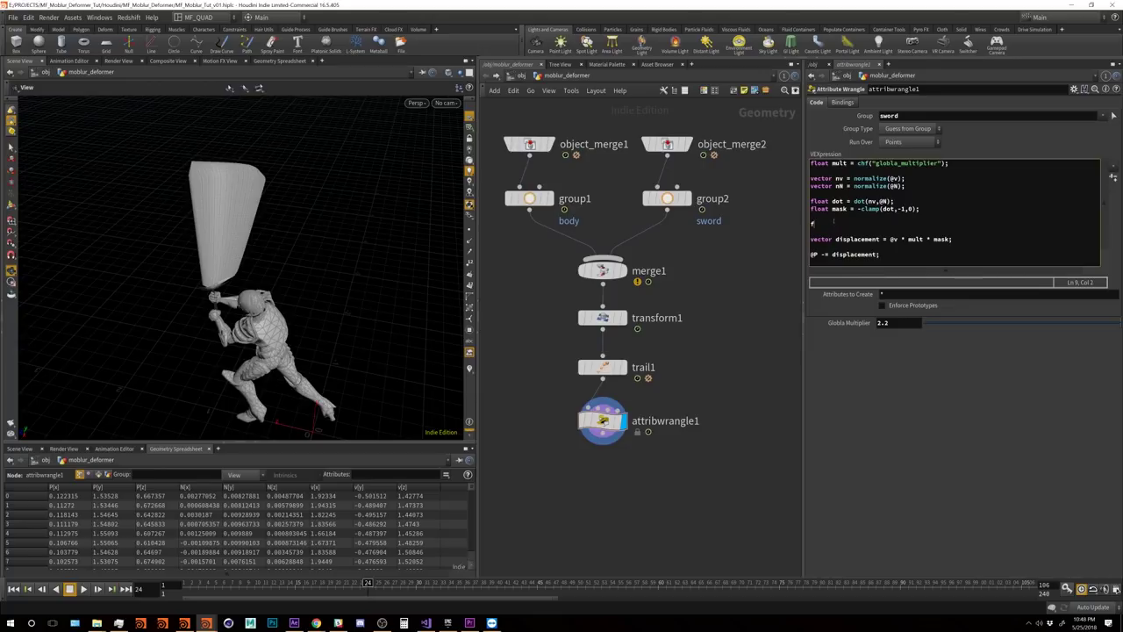
{"action": "type", "text": "fe"}
{"action": "type", "text": "speed ="}
{"action": "type", "text": "leng"}
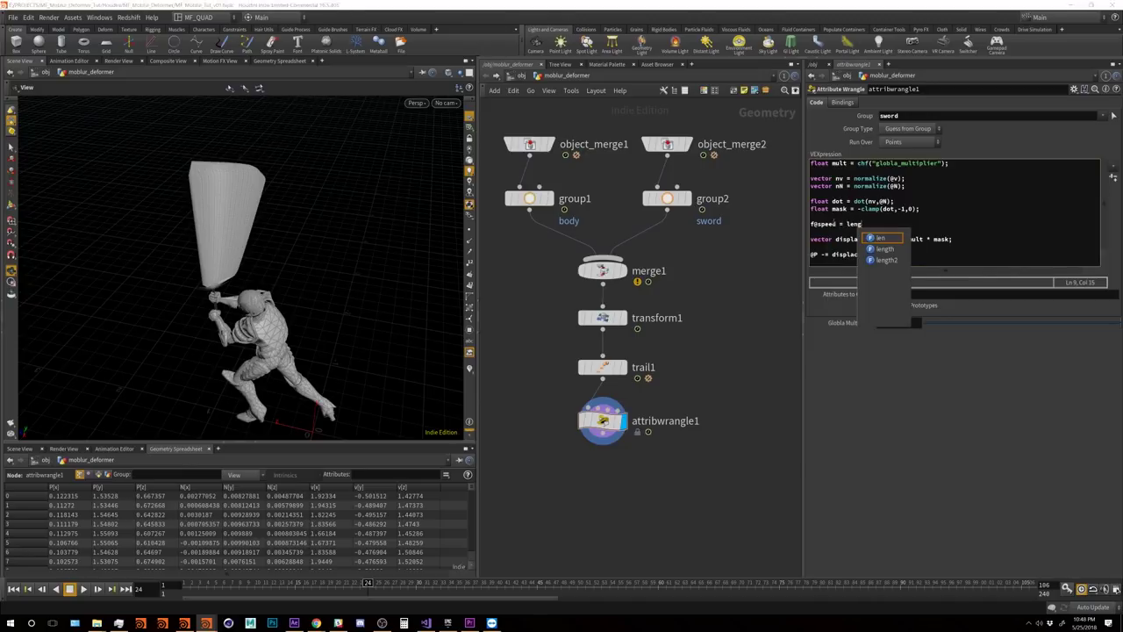
{"action": "type", "text": "th("}
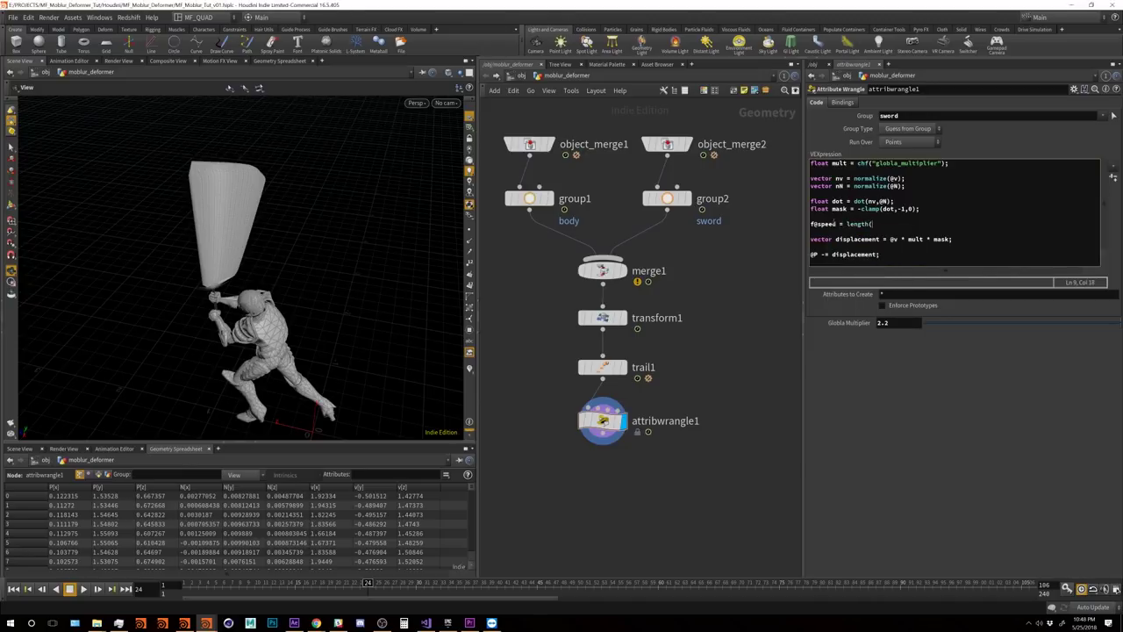
{"action": "type", "text": "@v"}
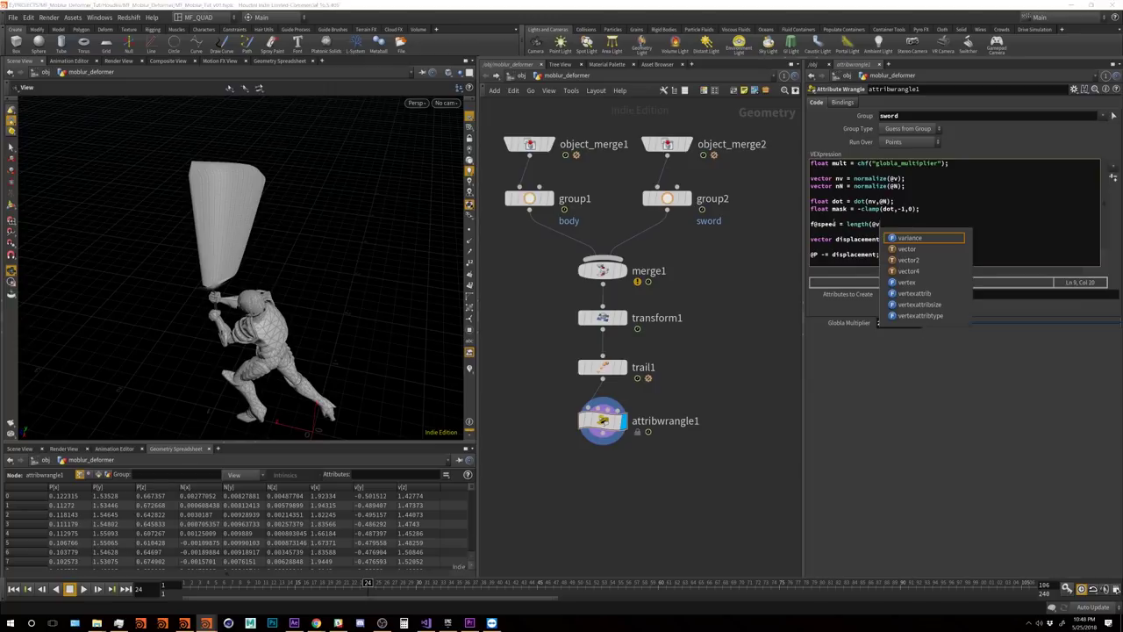
{"action": "type", "text": ");"}
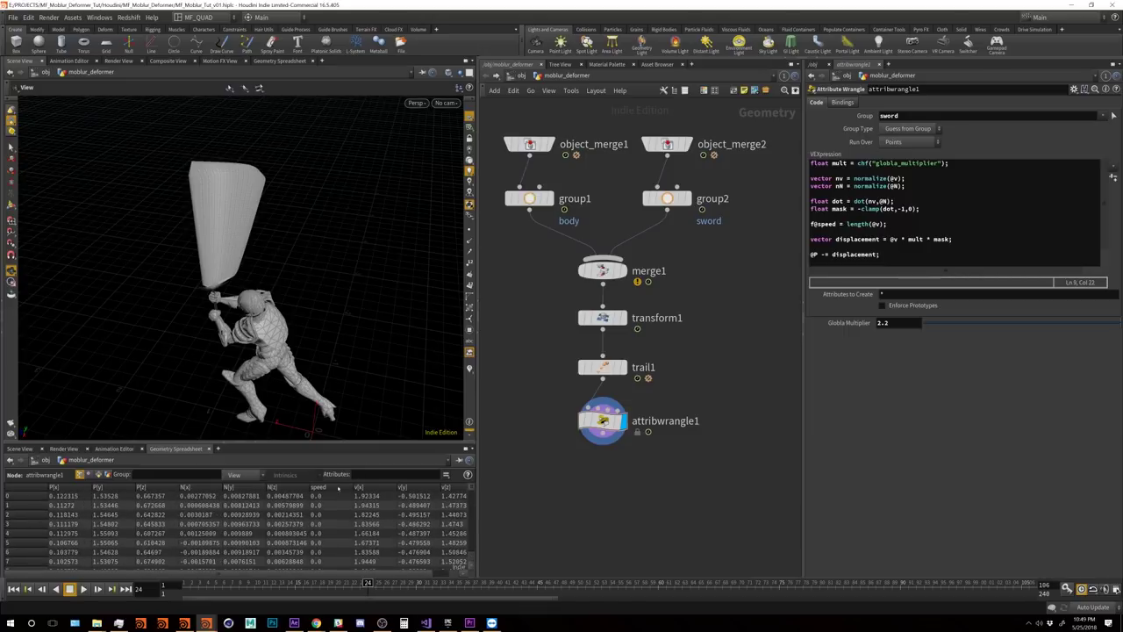
Step: Sort the point attributes in the geometry spreadsheet by speed, highest first, to examine the maximum speed
{"action": "left_click", "coordinate": [337, 487]}
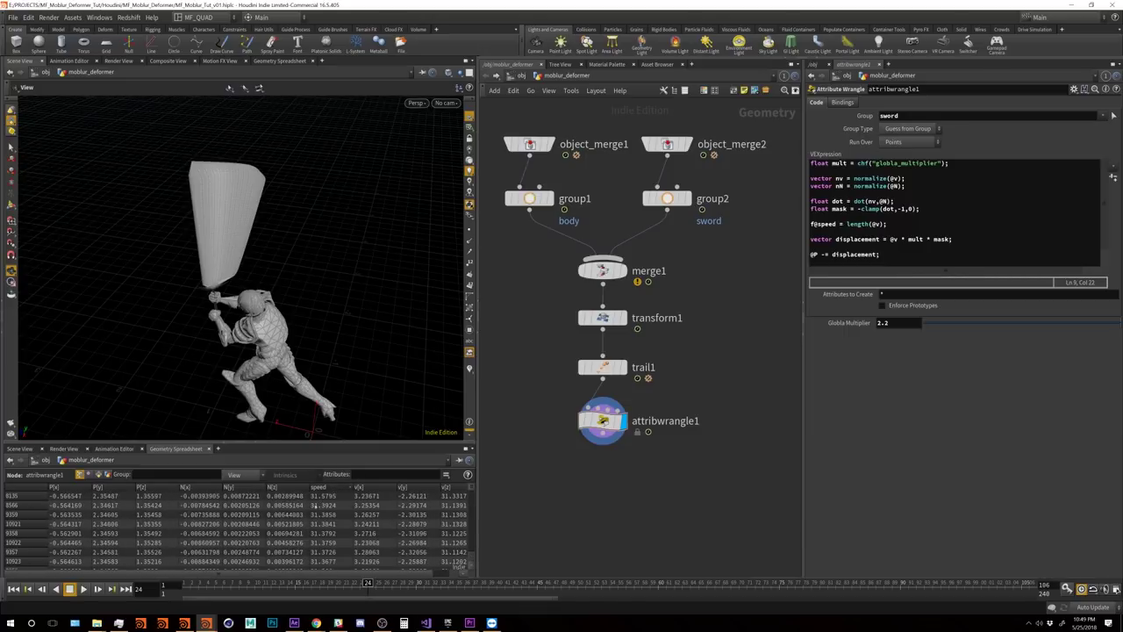
{"action": "left_click_drag", "start_coordinate": [471, 493], "coordinate": [475, 463]}
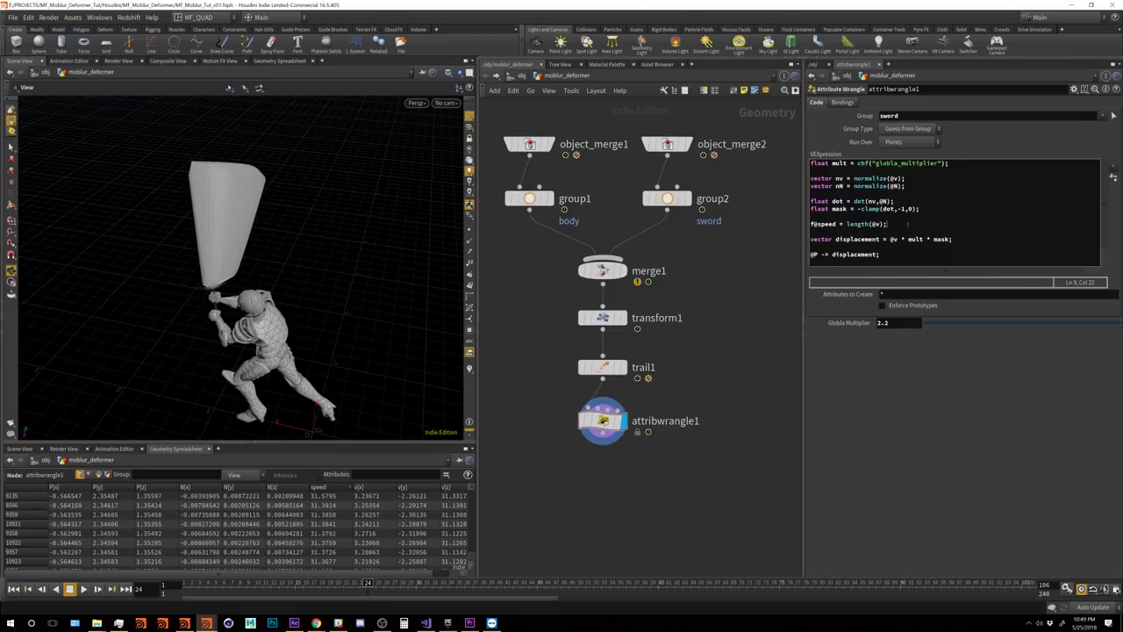
Step: Add the line float vmax = chf("max_velocity"); below the speed line and create its Max Velocity parameter
{"action": "key", "text": "Return"}
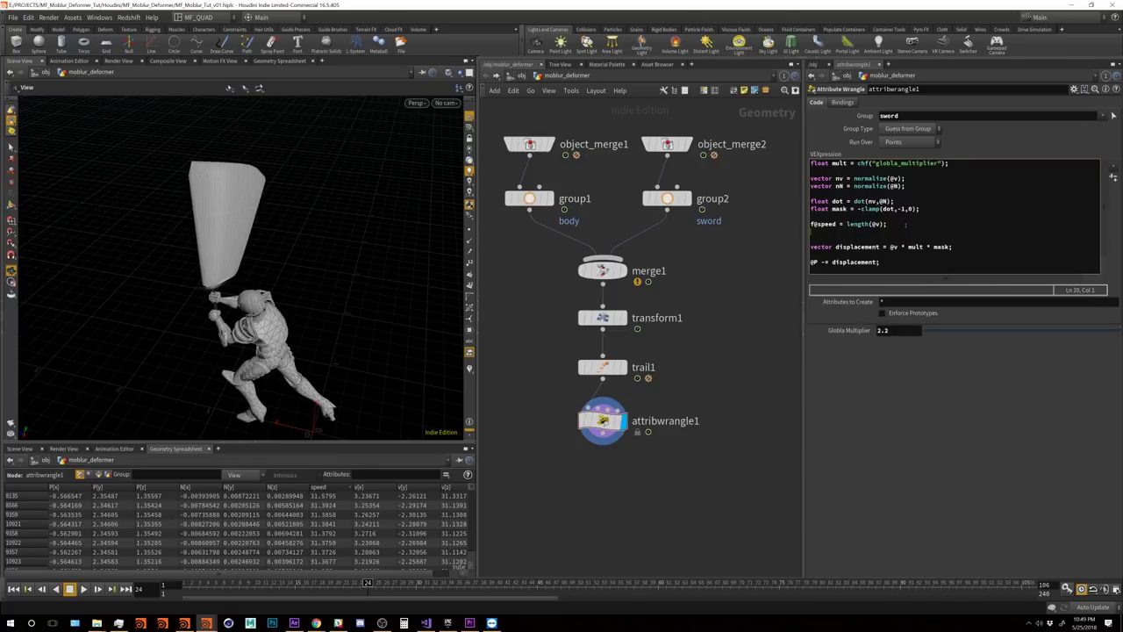
{"action": "type", "text": "float vmax = chf(\""}
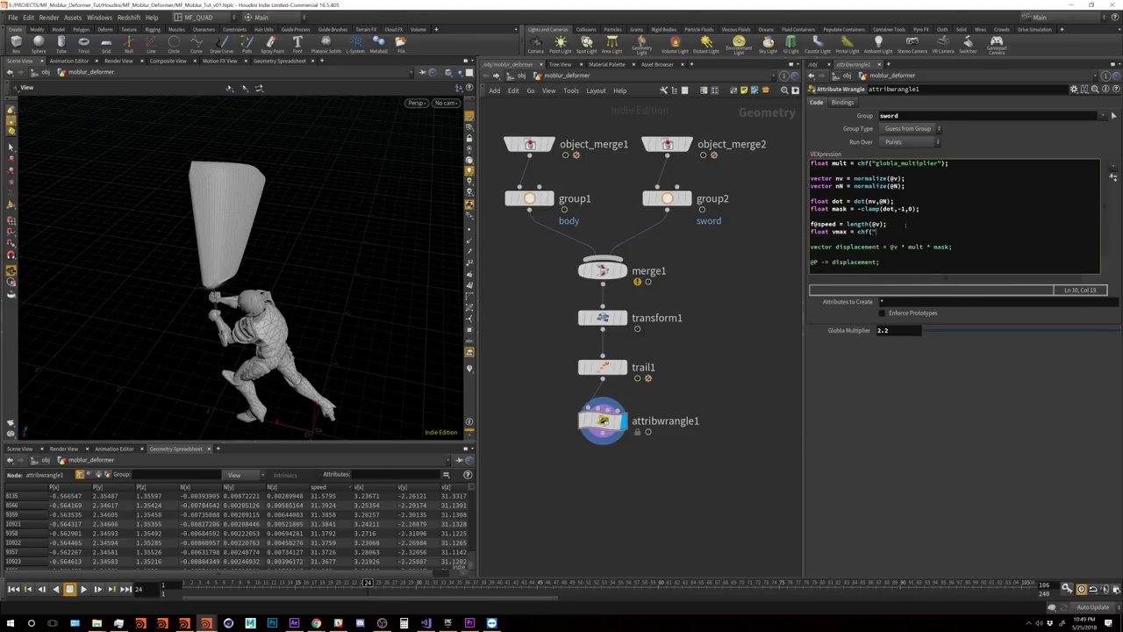
{"action": "type", "text": "max_velocity\");"}
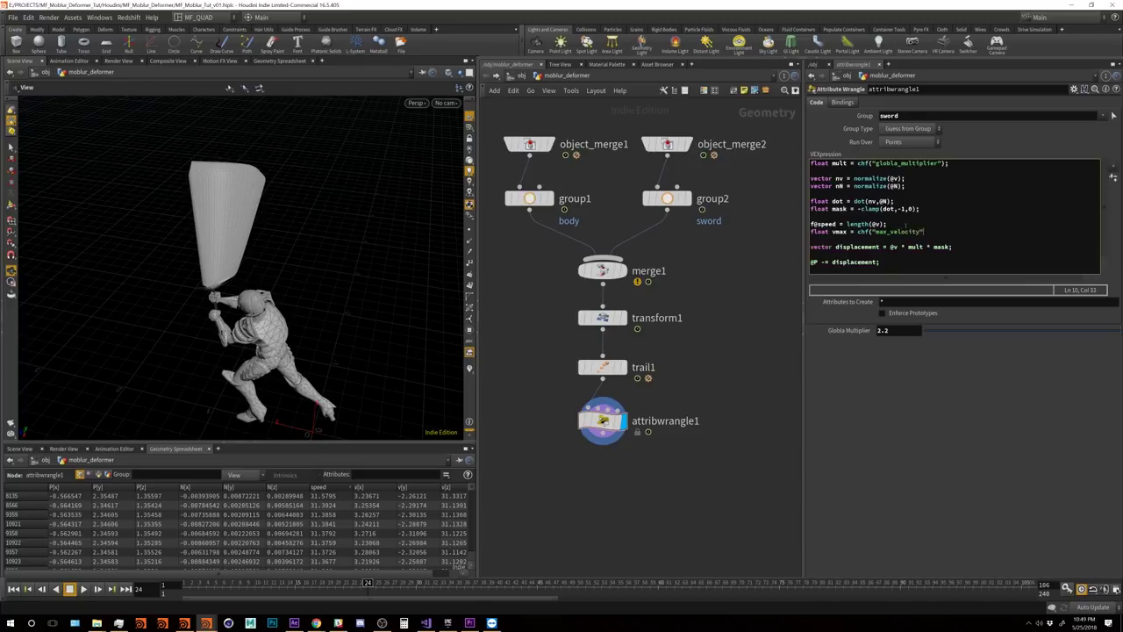
{"action": "key", "text": "BackSpace"}
{"action": "left_click", "coordinate": [1112, 177]}
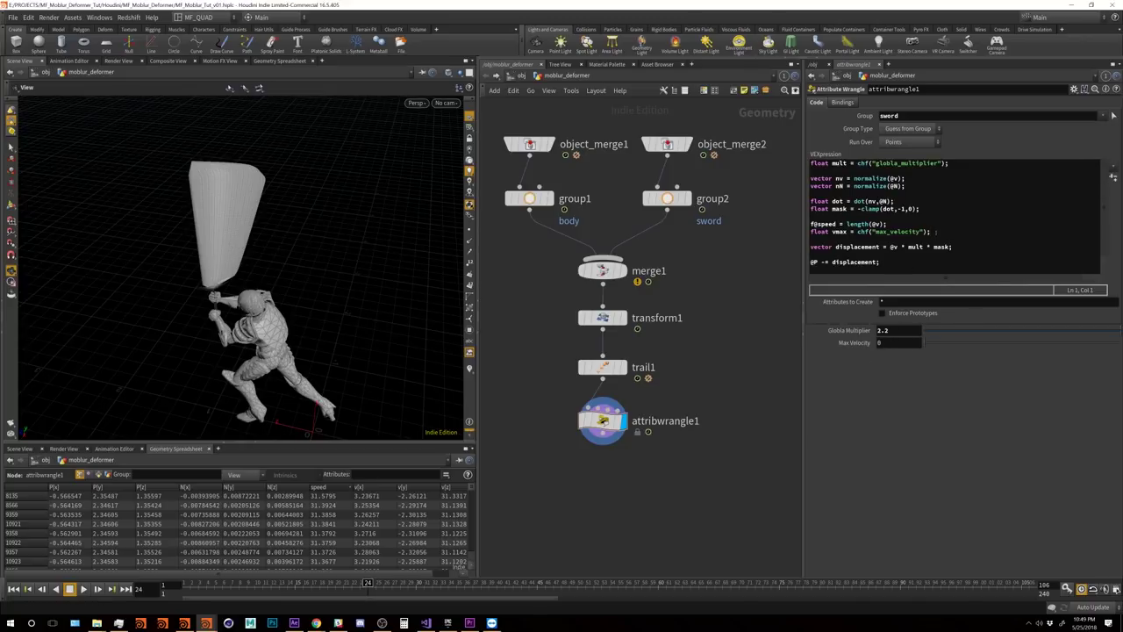
{"action": "left_click", "coordinate": [935, 232]}
{"action": "key", "text": "Return"}
{"action": "key", "text": "Return"}
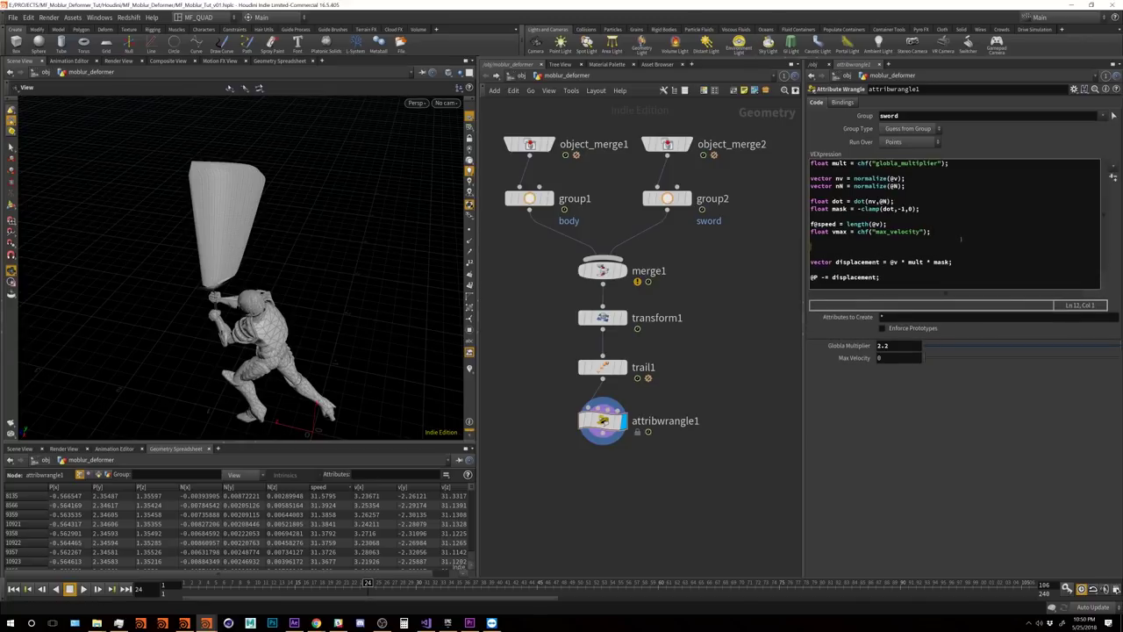
{"action": "key", "text": "BackSpace"}
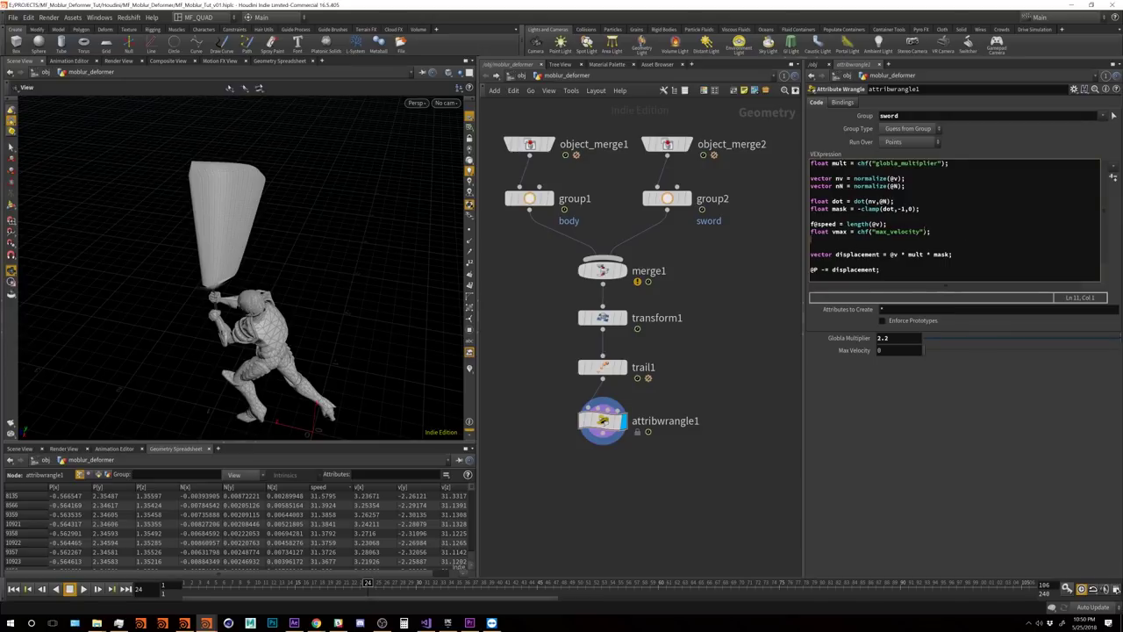
{"action": "type", "text": "float"}
{"action": "type", "text": "map = fit(@speed, 0, vmax,"}
{"action": "left_click", "coordinate": [939, 240]}
{"action": "type", "text": ";"}
{"action": "left_click", "coordinate": [937, 239]}
Step: Set Max Velocity to 31.5795, the highest speed value in the geometry spreadsheet
{"action": "left_click", "coordinate": [321, 497]}
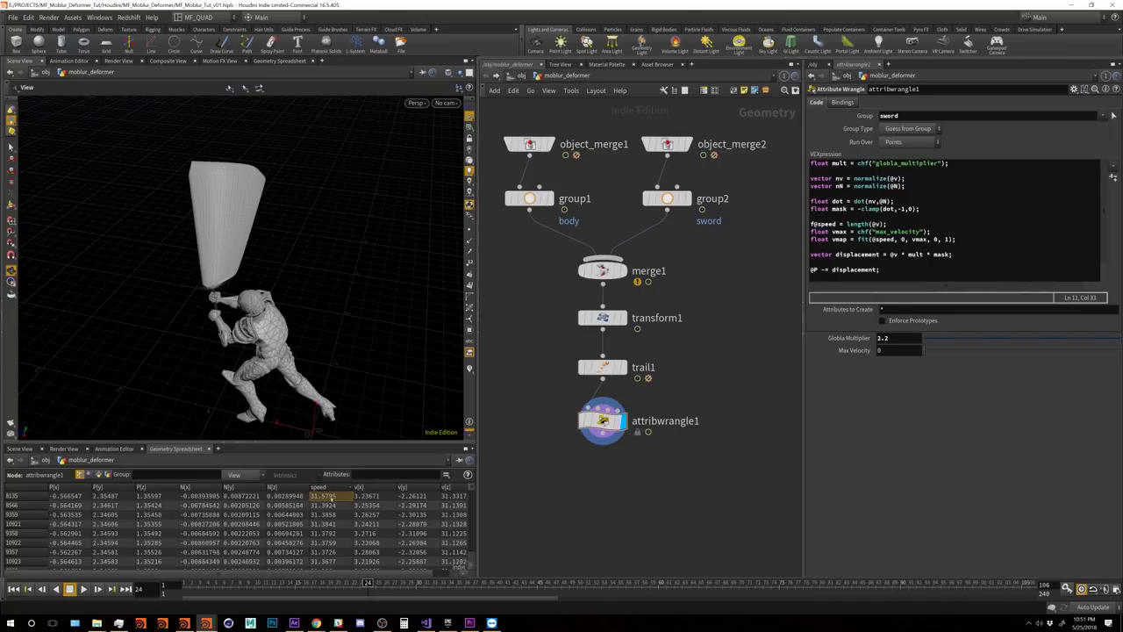
{"action": "left_click", "coordinate": [895, 349]}
{"action": "type", "text": "31.5795"}
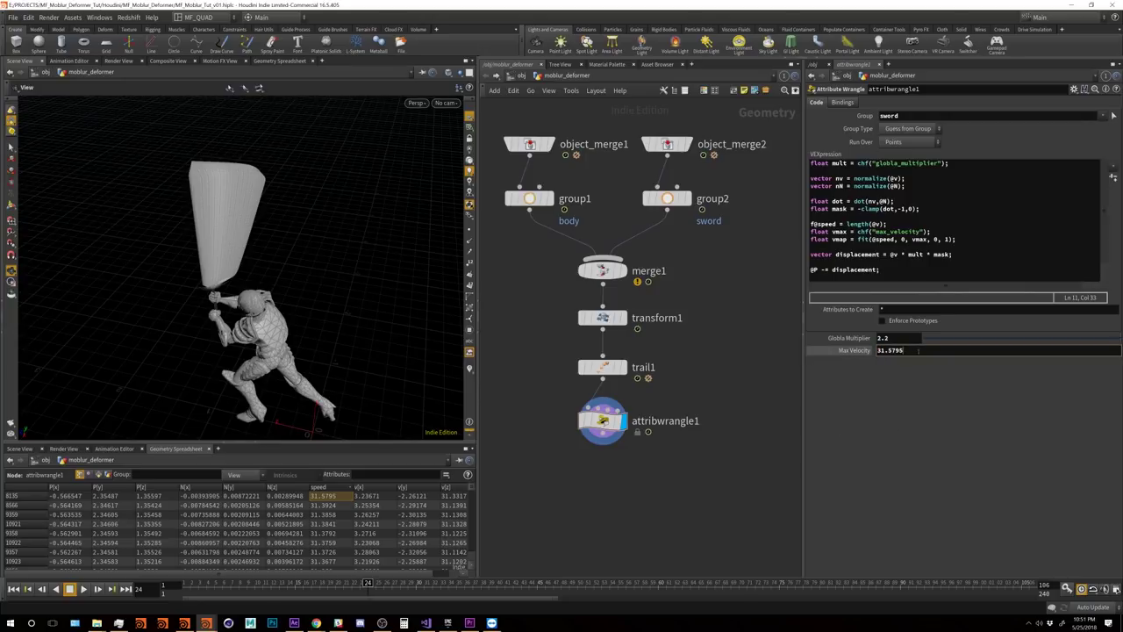
{"action": "key", "text": "Return"}
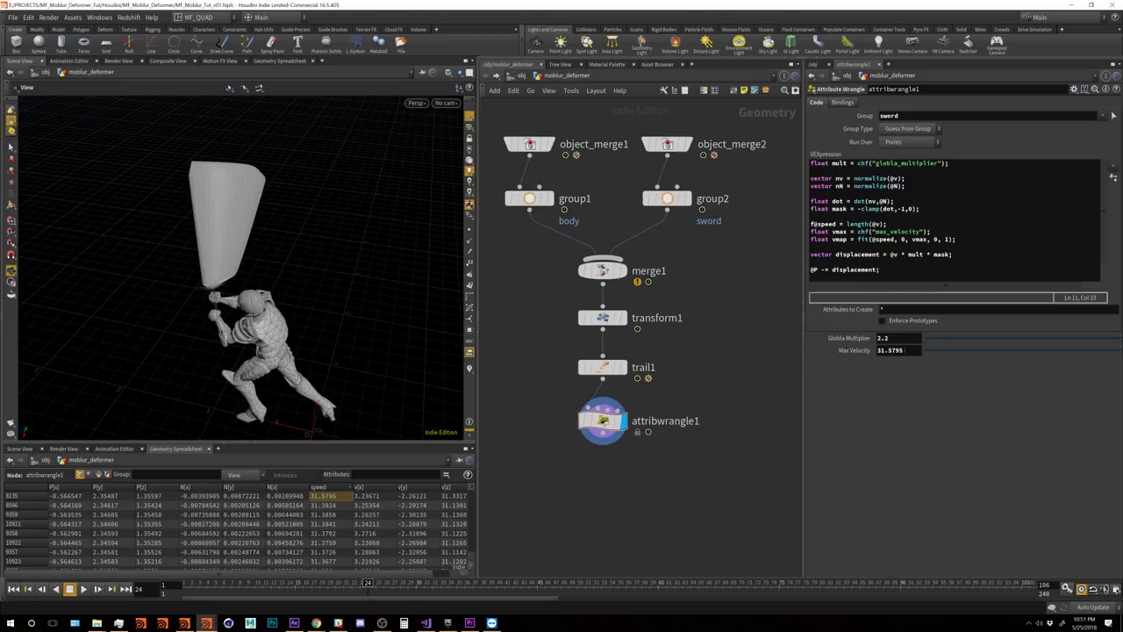
Step: Add the line float vramp = chramp("velocity_ramp", vmap); below the vmap line and create its Velocity Ramp parameter
{"action": "key", "text": "Return"}
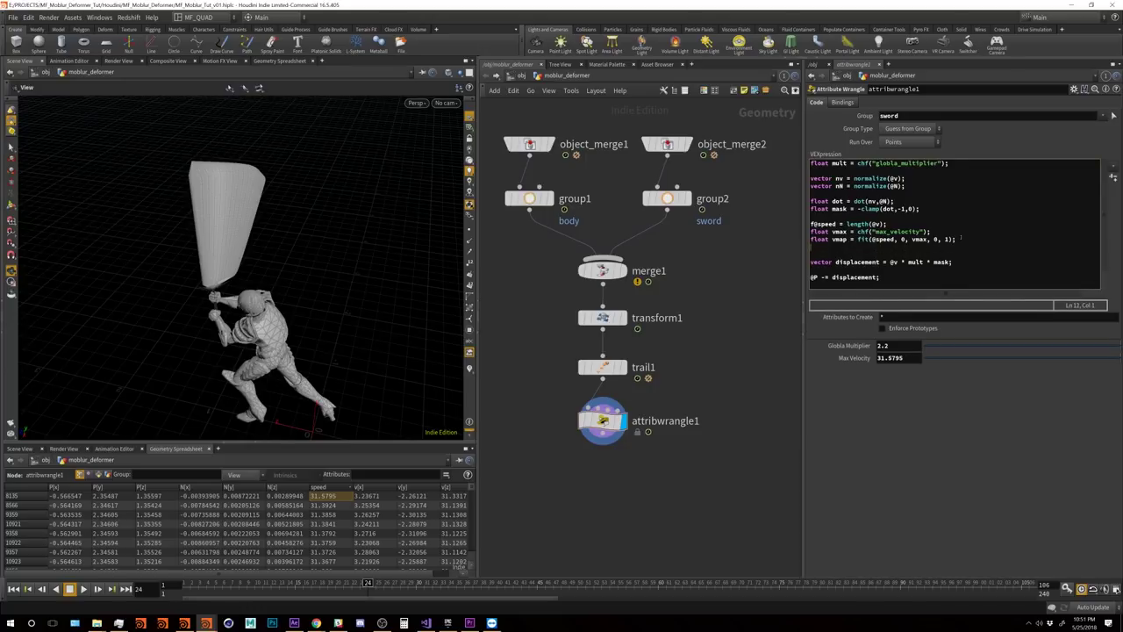
{"action": "type", "text": "float vramp = chr"}
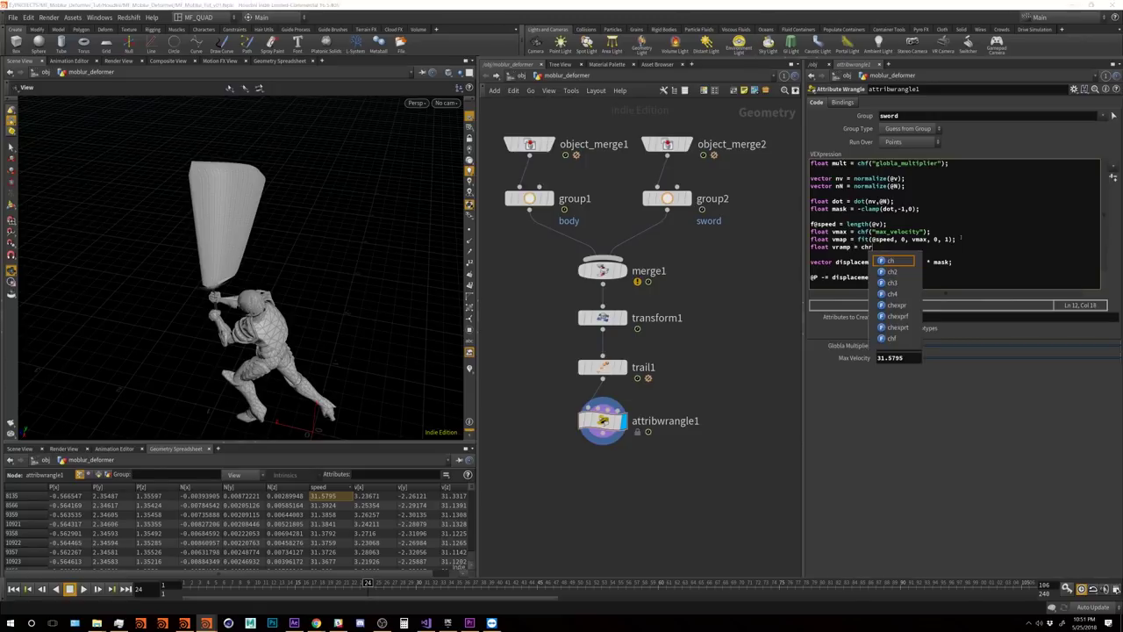
{"action": "type", "text": "amp(\""}
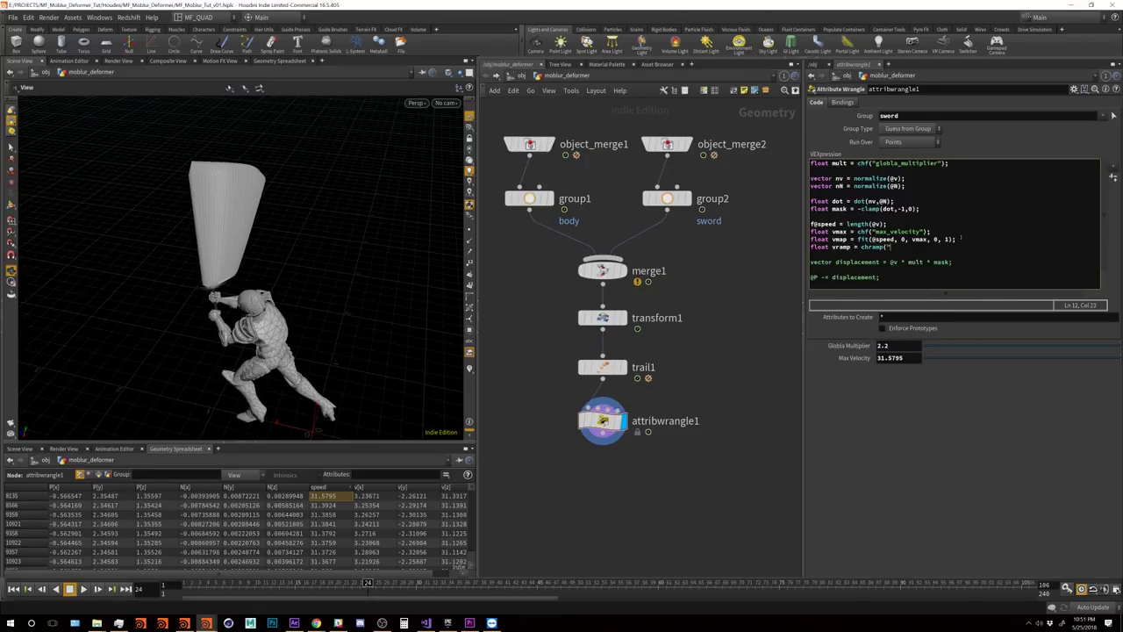
{"action": "type", "text": "velocity_ramp\")"}
{"action": "key", "text": "BackSpace"}
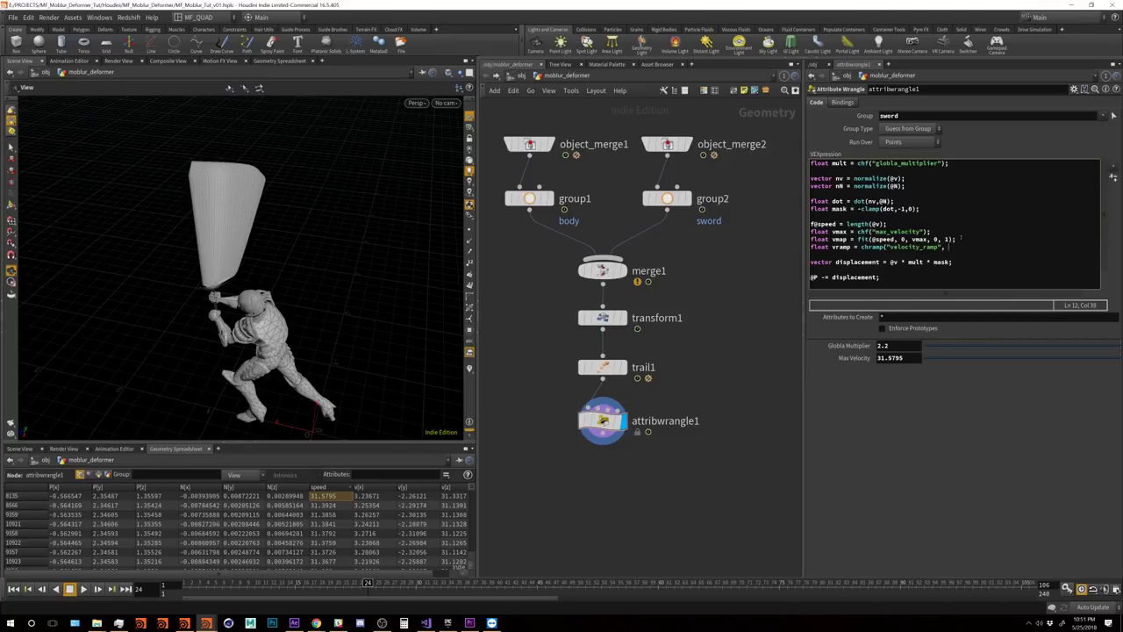
{"action": "type", "text": ", vmap);"}
{"action": "left_click", "coordinate": [1112, 178]}
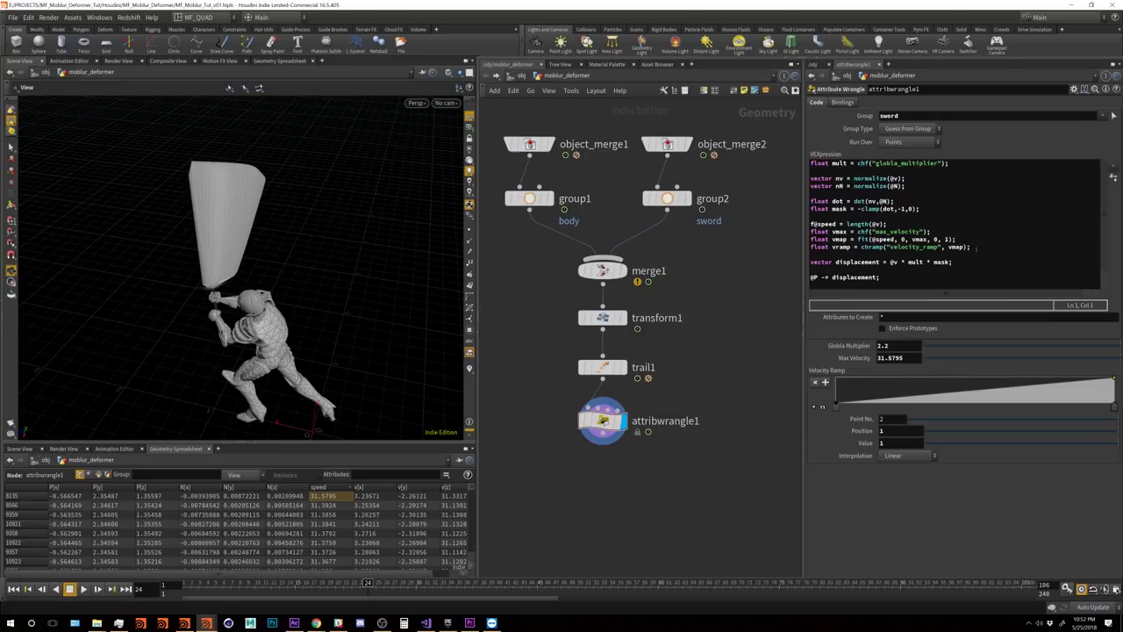
Step: Multiply the displacement vector by vramp at the end of its expression, after mask
{"action": "left_click", "coordinate": [976, 248]}
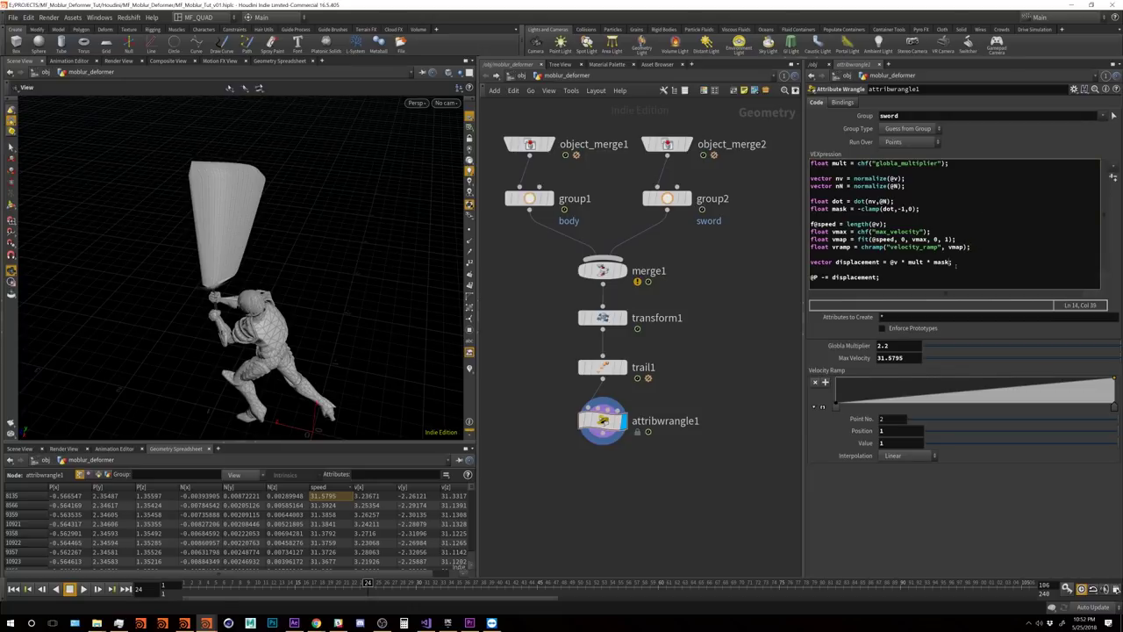
{"action": "type", "text": "* vrm"}
{"action": "key", "text": "BackSpace"}
{"action": "type", "text": "amp"}
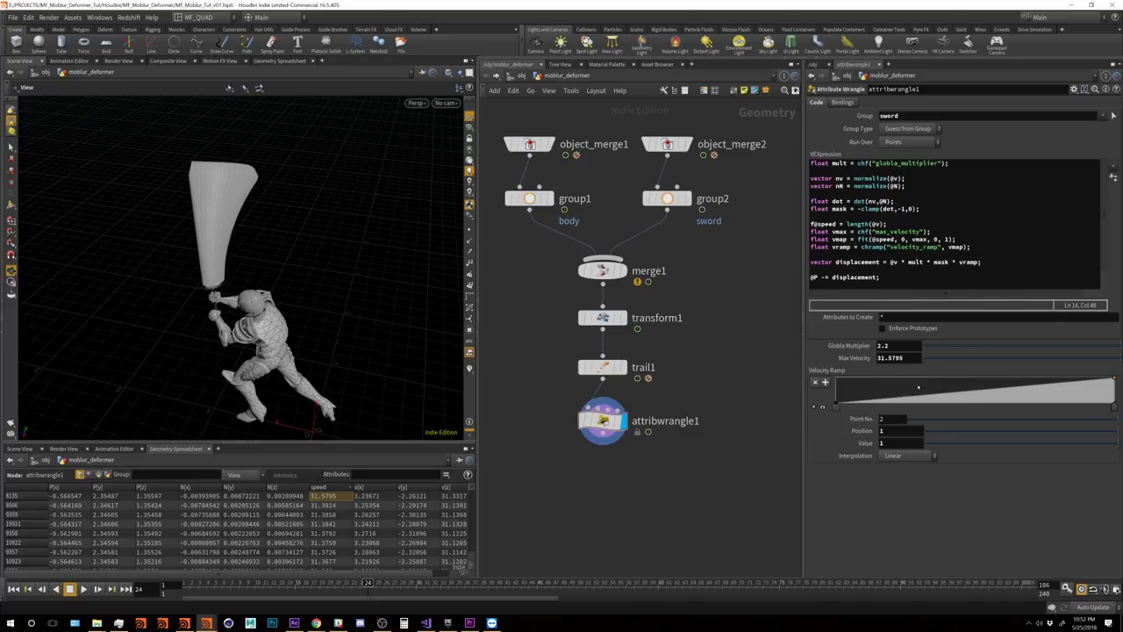
Step: Add a middle point to the Velocity Ramp at about position 0.42 with a value of about 0.73
{"action": "left_click_drag", "start_coordinate": [1035, 389], "coordinate": [1078, 438]}
{"action": "left_click", "coordinate": [1062, 392]}
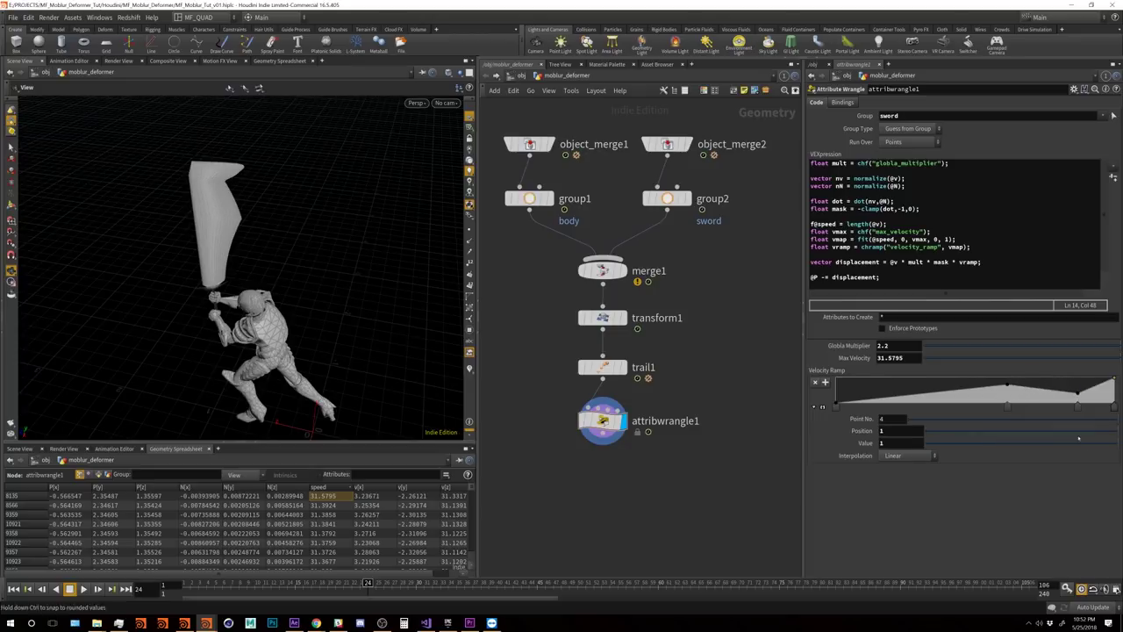
{"action": "left_click", "coordinate": [1007, 406]}
{"action": "left_click_drag", "start_coordinate": [1007, 406], "coordinate": [952, 407]}
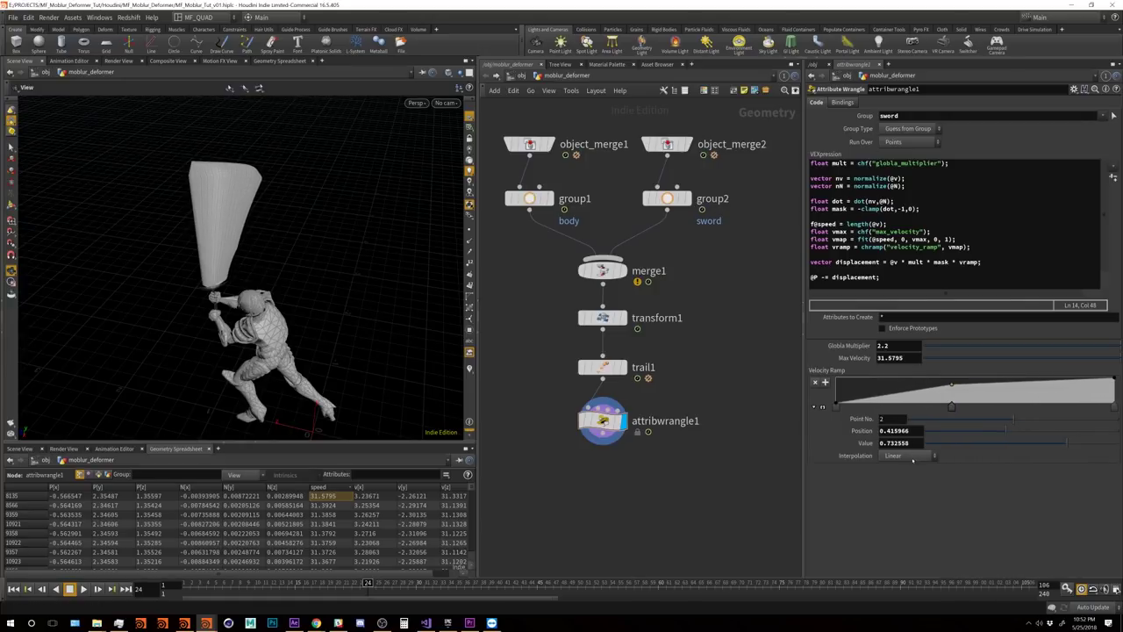
Step: Set the interpolation of all three Velocity Ramp points to B-Spline
{"action": "left_click", "coordinate": [908, 455]}
{"action": "left_click", "coordinate": [906, 522]}
{"action": "left_click", "coordinate": [1113, 406]}
{"action": "left_click", "coordinate": [908, 455]}
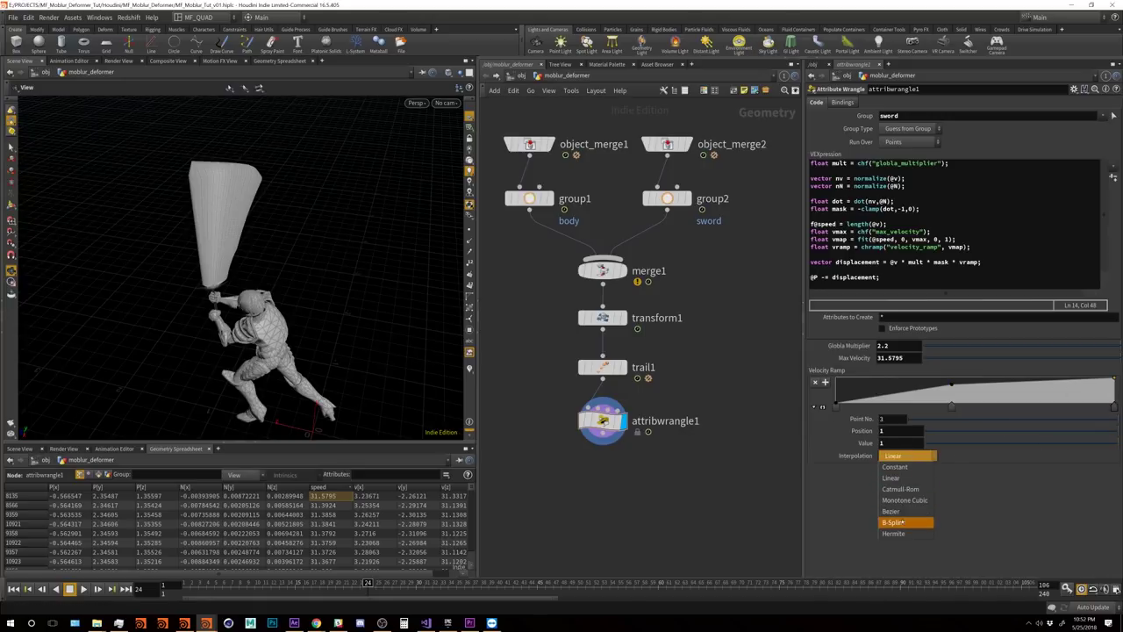
{"action": "left_click", "coordinate": [901, 522]}
{"action": "left_click", "coordinate": [835, 405]}
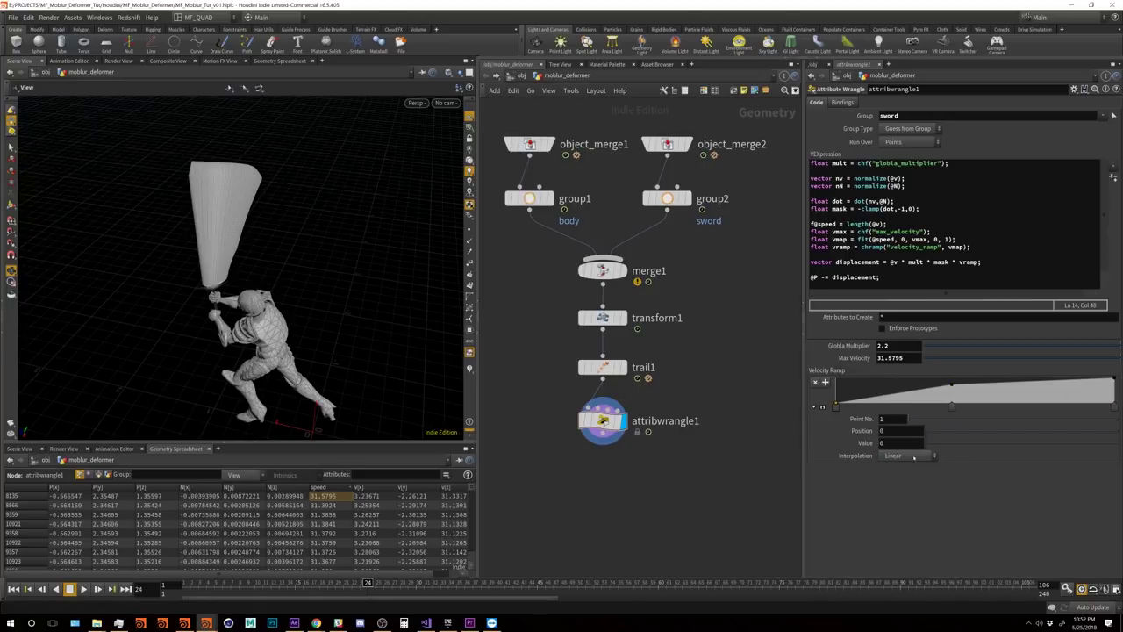
{"action": "left_click", "coordinate": [907, 455]}
{"action": "left_click", "coordinate": [905, 522]}
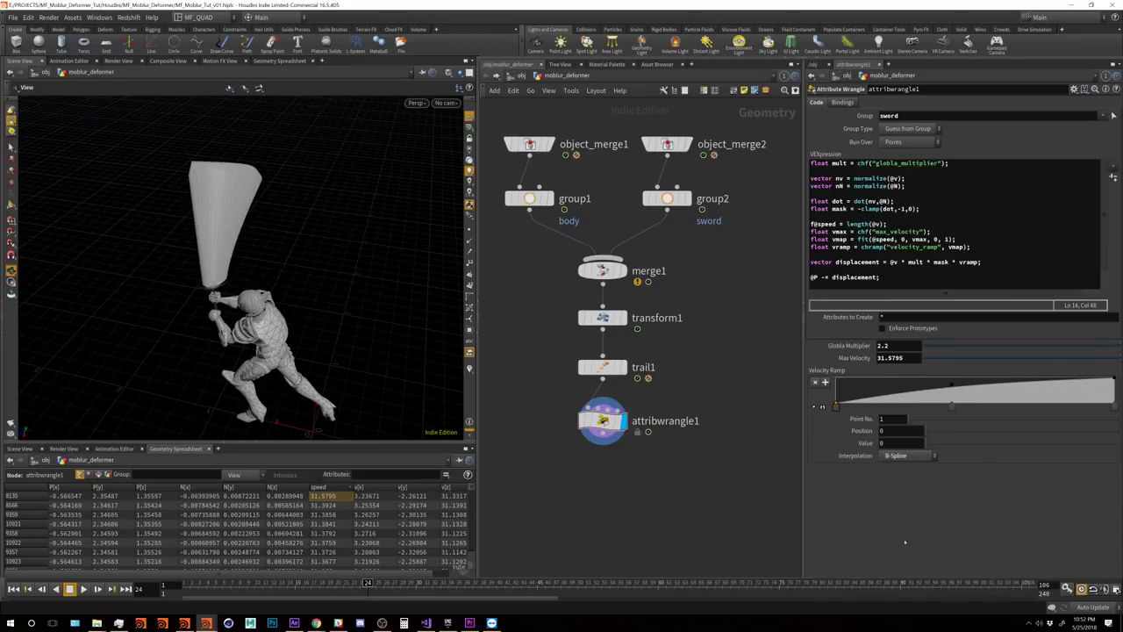
Step: Add and offset several points across the middle and upper Velocity Ramp to form alternating bumps and dips
{"action": "left_click_drag", "start_coordinate": [951, 407], "coordinate": [978, 388]}
{"action": "left_click", "coordinate": [973, 393]}
{"action": "left_click", "coordinate": [991, 392]}
{"action": "left_click", "coordinate": [997, 396]}
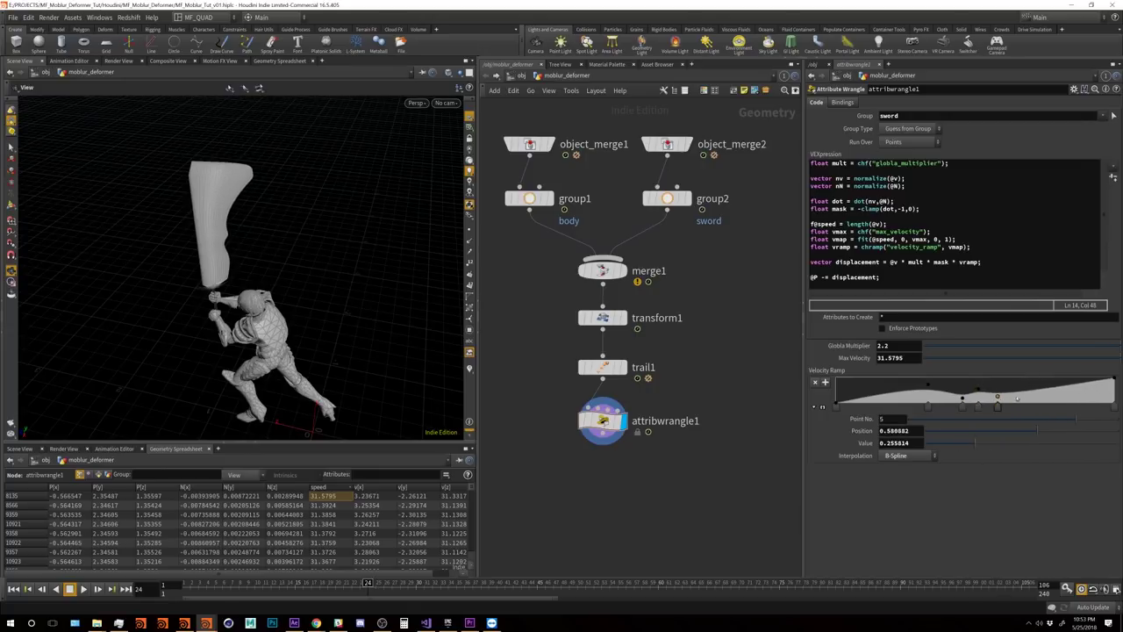
{"action": "left_click", "coordinate": [1008, 395]}
{"action": "left_click", "coordinate": [1042, 392]}
{"action": "left_click", "coordinate": [1071, 388]}
{"action": "left_click_drag", "start_coordinate": [1070, 388], "coordinate": [1021, 406]}
{"action": "left_click", "coordinate": [1050, 405]}
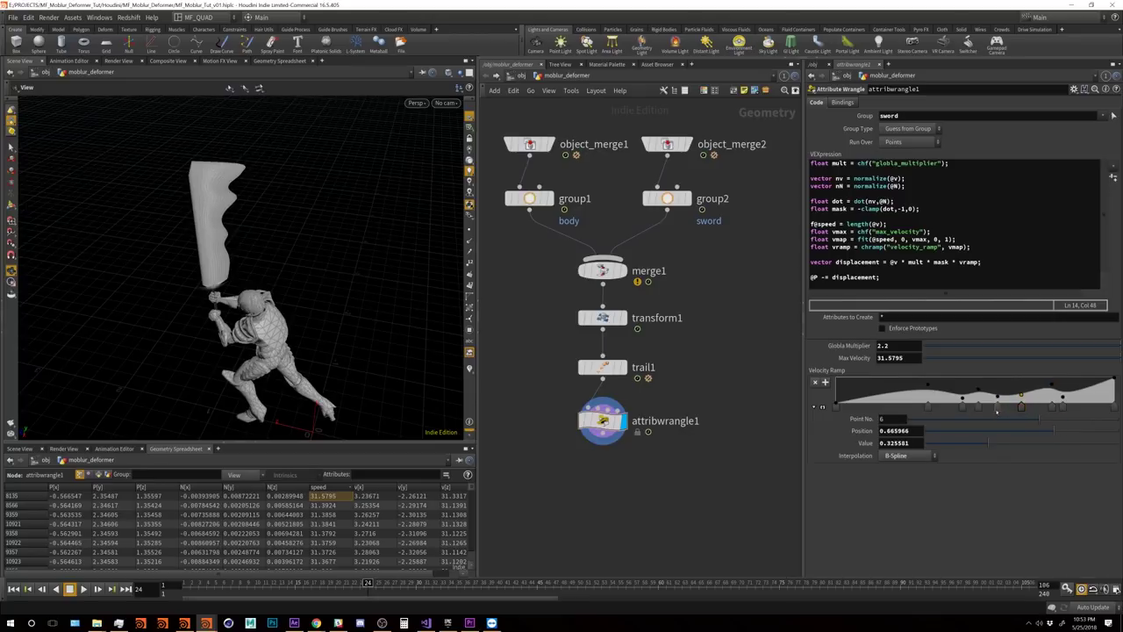
Step: Lower the second Velocity Ramp point to a value of about 0.17 and reposition the points forming the middle bumps
{"action": "left_click", "coordinate": [994, 407]}
{"action": "left_click_drag", "start_coordinate": [928, 383], "coordinate": [928, 399]}
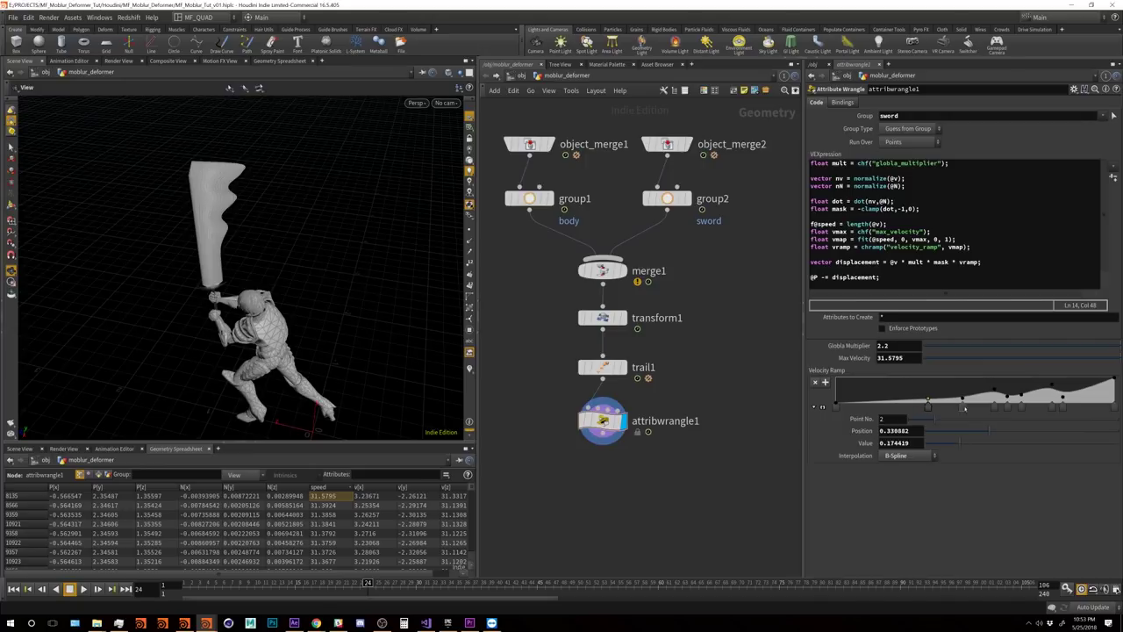
{"action": "left_click", "coordinate": [1007, 406]}
{"action": "left_click", "coordinate": [1047, 406]}
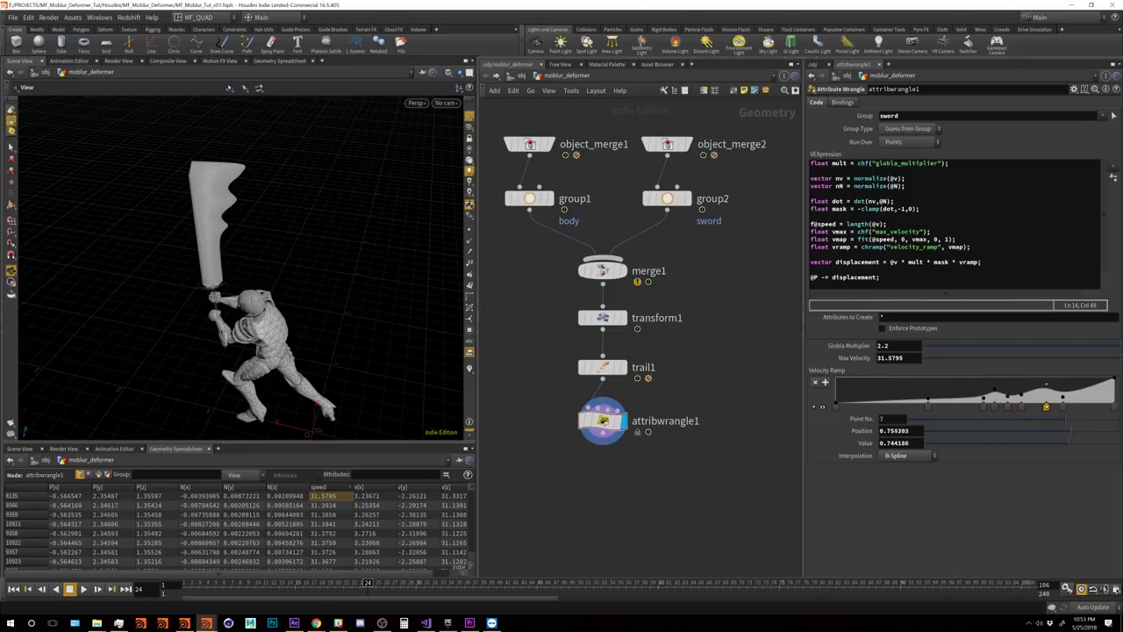
Step: Shape another peak and dip near the end of the Velocity Ramp, with a point at about position 0.95, value 0.64
{"action": "left_click_drag", "start_coordinate": [1063, 406], "coordinate": [1099, 388]}
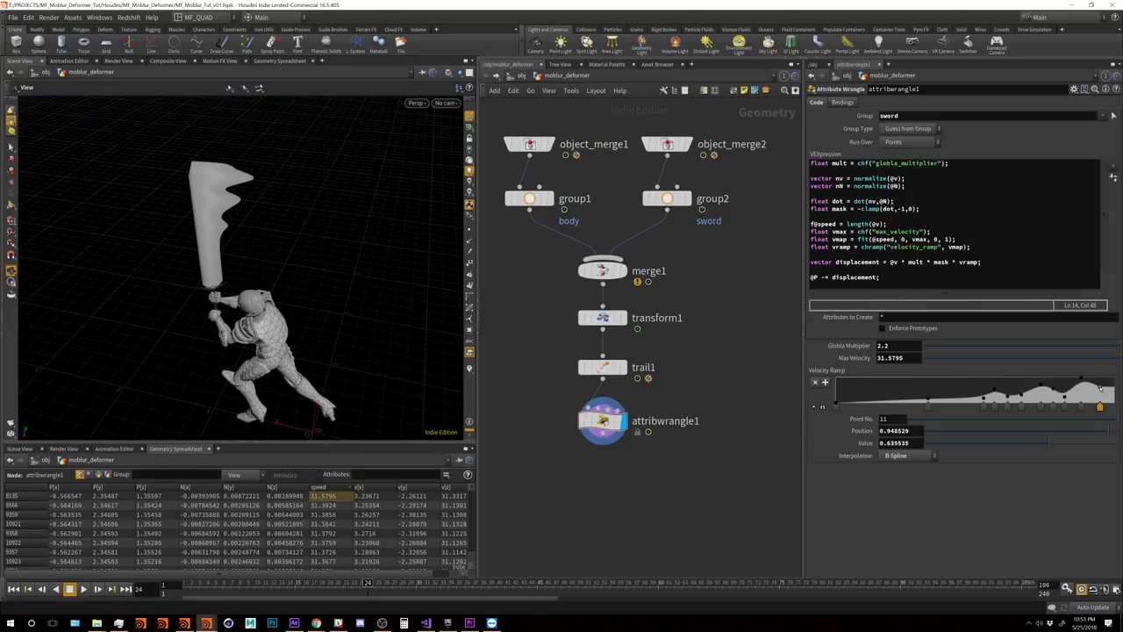
{"action": "left_click", "coordinate": [1049, 406]}
{"action": "left_click", "coordinate": [1060, 405]}
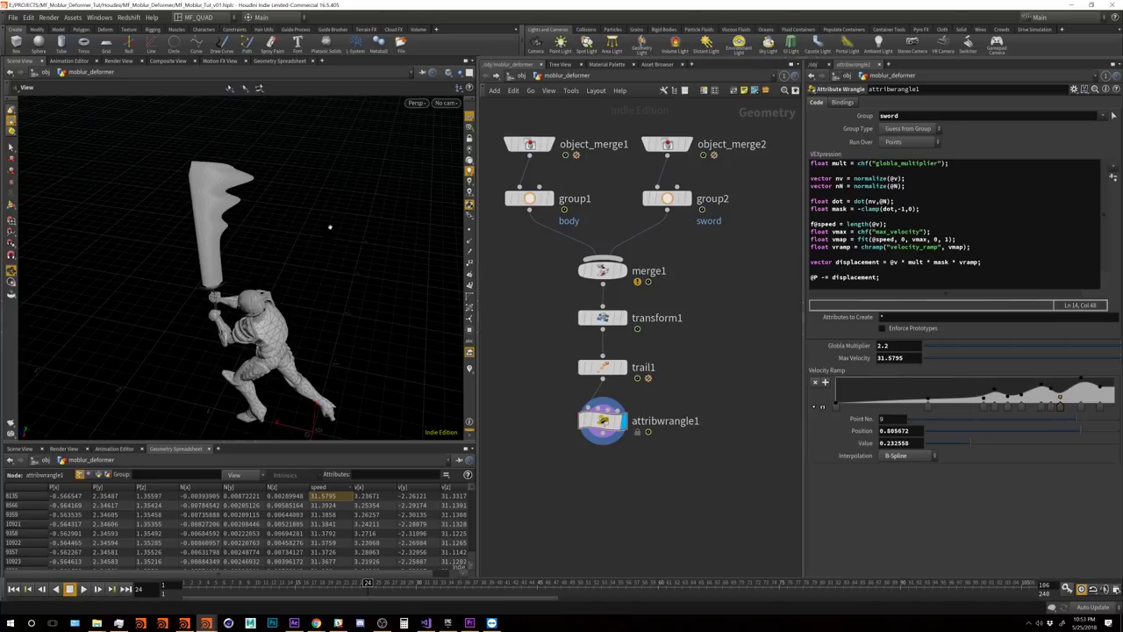
Step: Step the animation back to frame 7 and play it to examine the jagged sword stretch in motion
{"action": "left_click_drag", "start_coordinate": [257, 216], "coordinate": [232, 259], "text": "alt"}
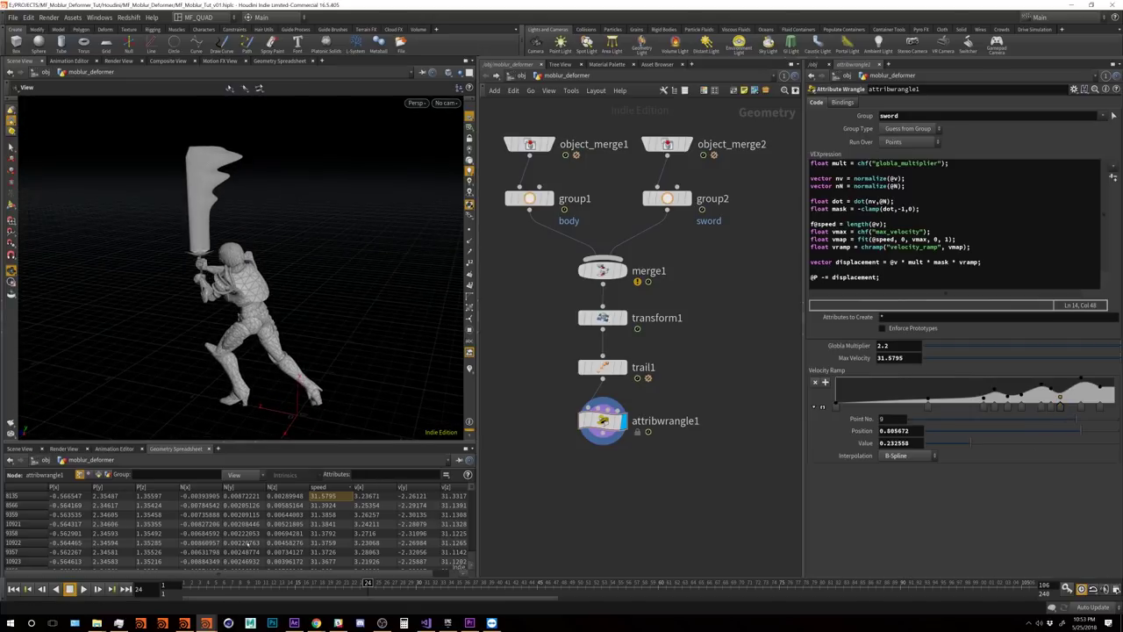
{"action": "key", "text": "Left"}
{"action": "key", "text": "Left"}
{"action": "key", "text": "Left"}
{"action": "key", "text": "Left"}
{"action": "key", "text": "Left"}
{"action": "key", "text": "Left"}
{"action": "key", "text": "Left"}
{"action": "key", "text": "Left"}
{"action": "key", "text": "Left"}
{"action": "key", "text": "Left"}
{"action": "key", "text": "Left"}
{"action": "key", "text": "Left"}
{"action": "key", "text": "Left"}
{"action": "key", "text": "Left"}
{"action": "key", "text": "Left"}
{"action": "key", "text": "Left"}
{"action": "key", "text": "Left"}
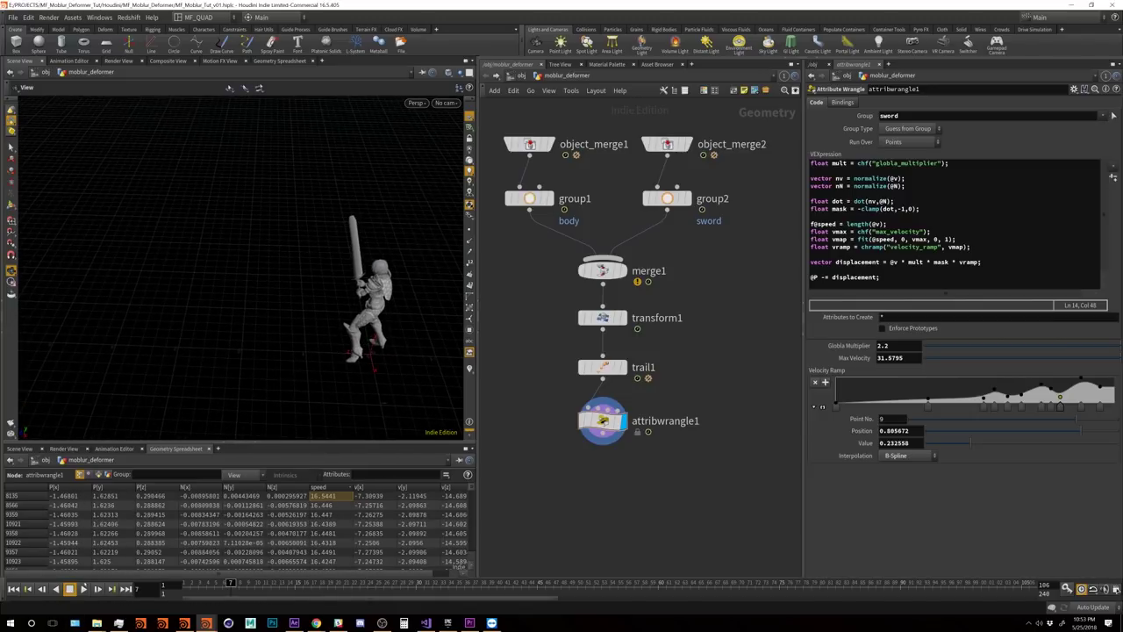
{"action": "left_click", "coordinate": [83, 589]}
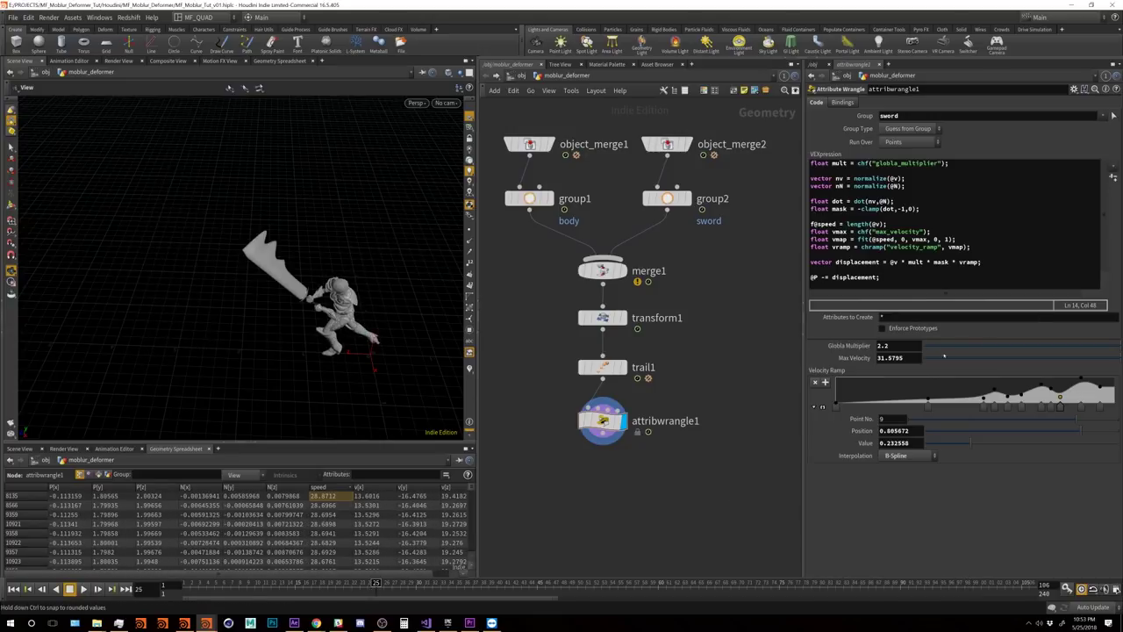
Step: Set the Globla Multiplier to 4.8 and go to frame 53 for a close view of the stretched sword
{"action": "middle_click_drag", "start_coordinate": [896, 345], "coordinate": [1018, 344]}
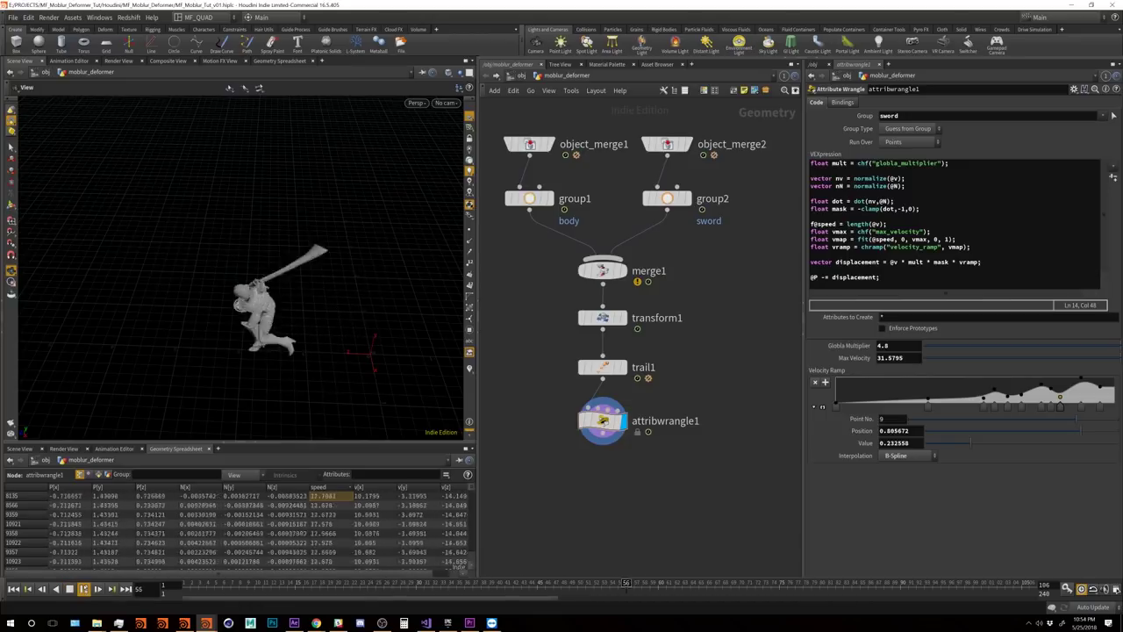
{"action": "left_click", "coordinate": [601, 581]}
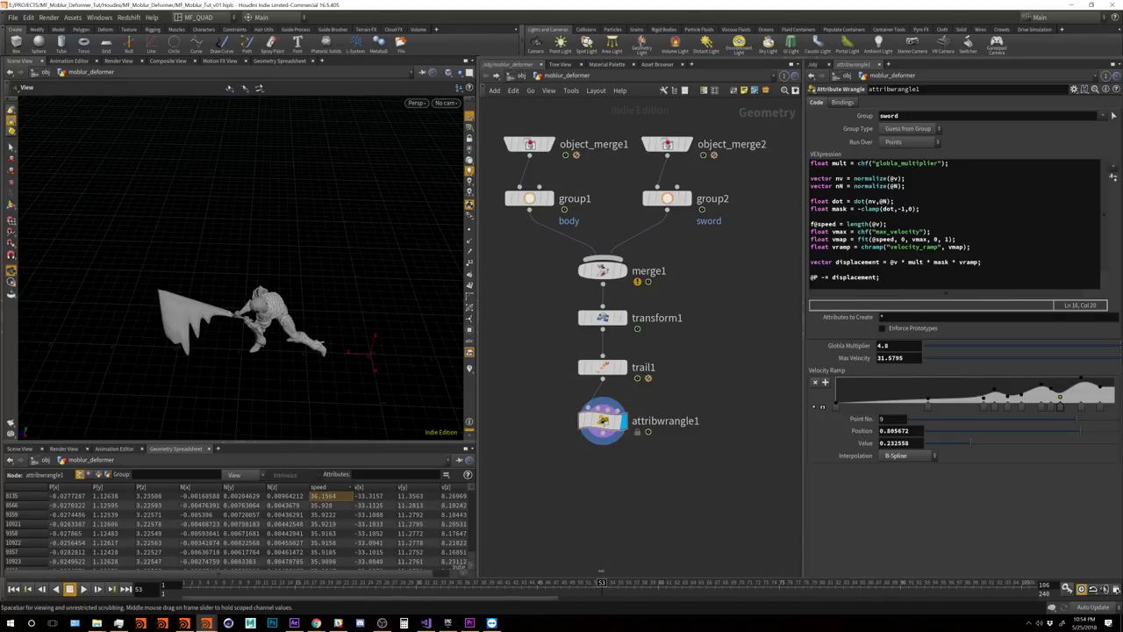
{"action": "left_click_drag", "start_coordinate": [402, 332], "coordinate": [255, 323], "text": "alt"}
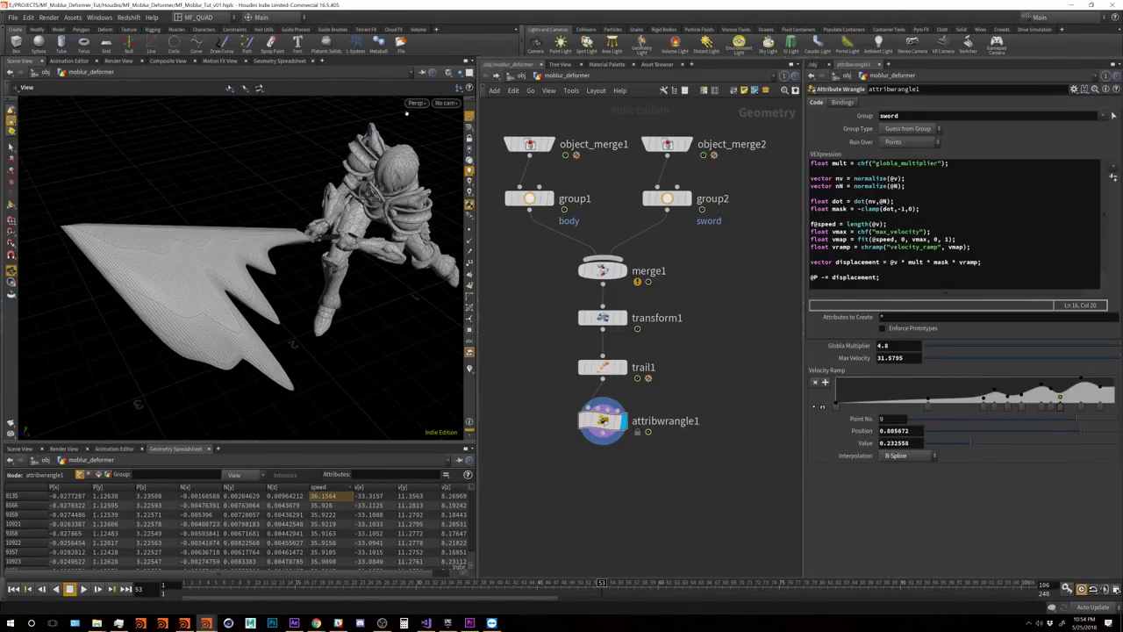
Step: Switch the viewport to smooth shading without wireframe and inspect the shading of the stretched sword
{"action": "left_click", "coordinate": [449, 73]}
{"action": "left_click", "coordinate": [488, 174]}
{"action": "left_click_drag", "start_coordinate": [315, 290], "coordinate": [404, 267], "text": "alt"}
{"action": "left_click_drag", "start_coordinate": [297, 281], "coordinate": [396, 353], "text": "alt"}
Step: Add a Normal node below attribwrangle1, connect it to the wrangle's output and display its result
{"action": "key", "text": "Tab"}
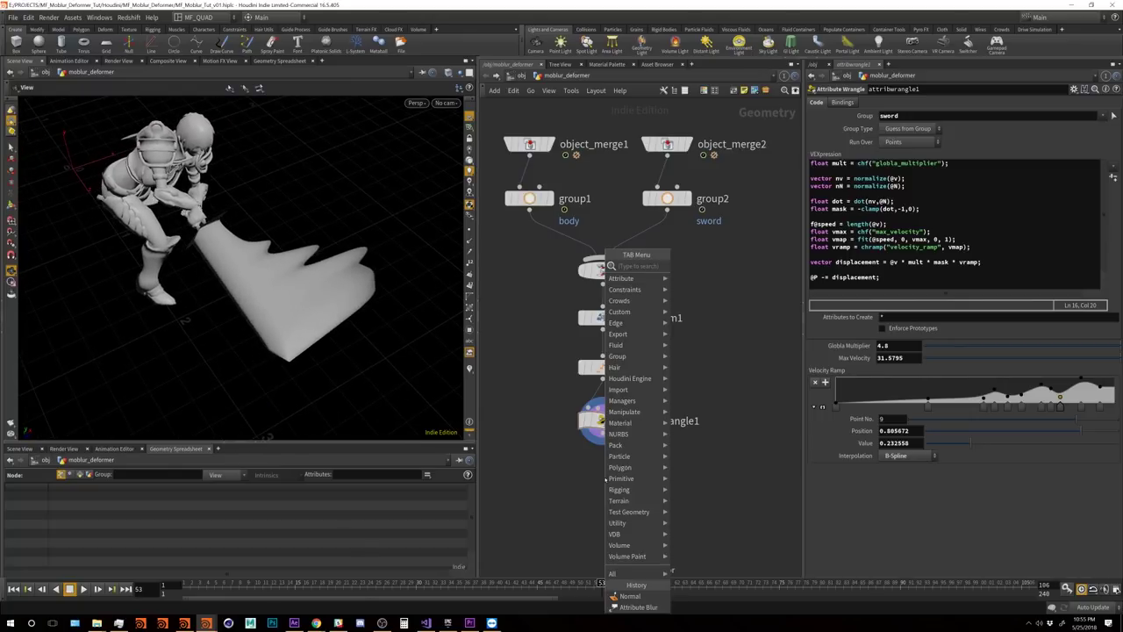
{"action": "left_click", "coordinate": [630, 596]}
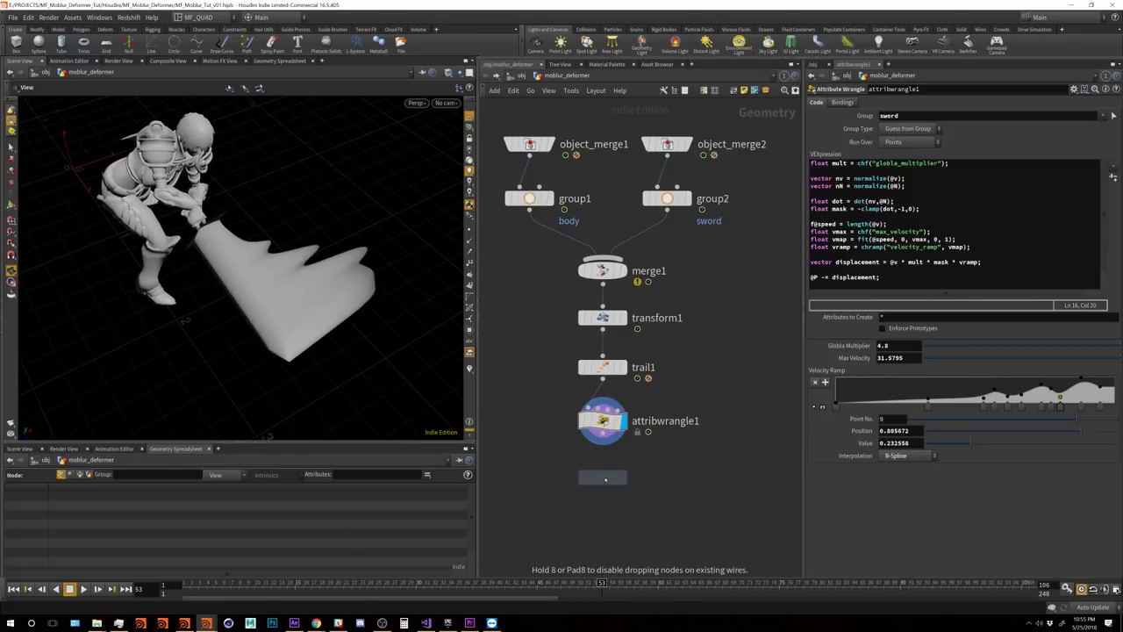
{"action": "left_click", "coordinate": [604, 479]}
{"action": "left_click_drag", "start_coordinate": [601, 439], "coordinate": [602, 467]}
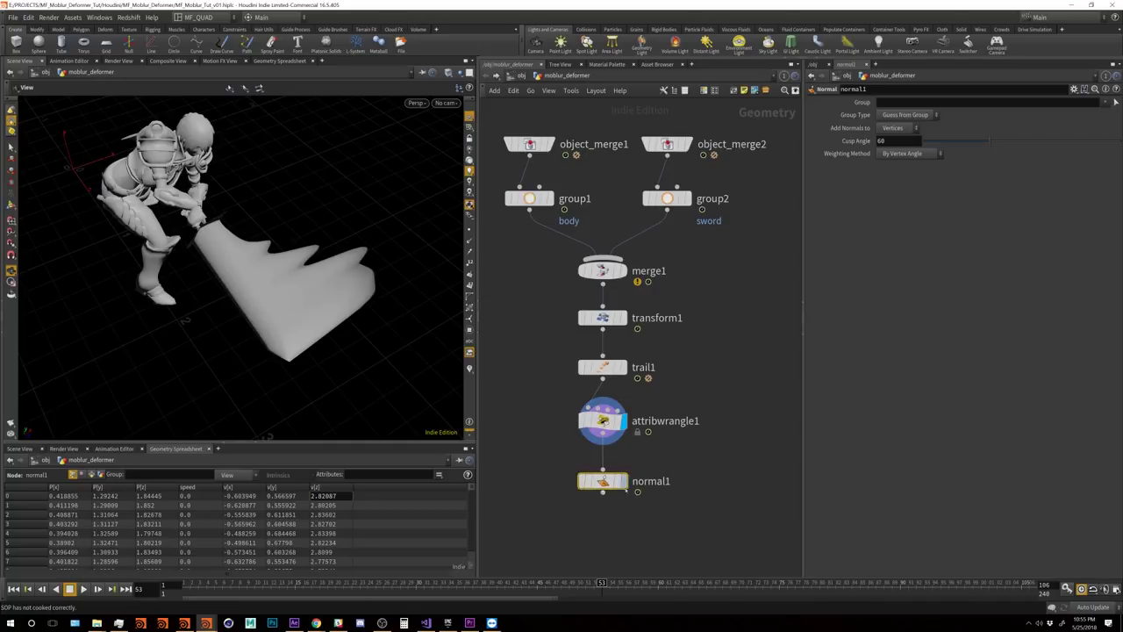
{"action": "left_click", "coordinate": [624, 481]}
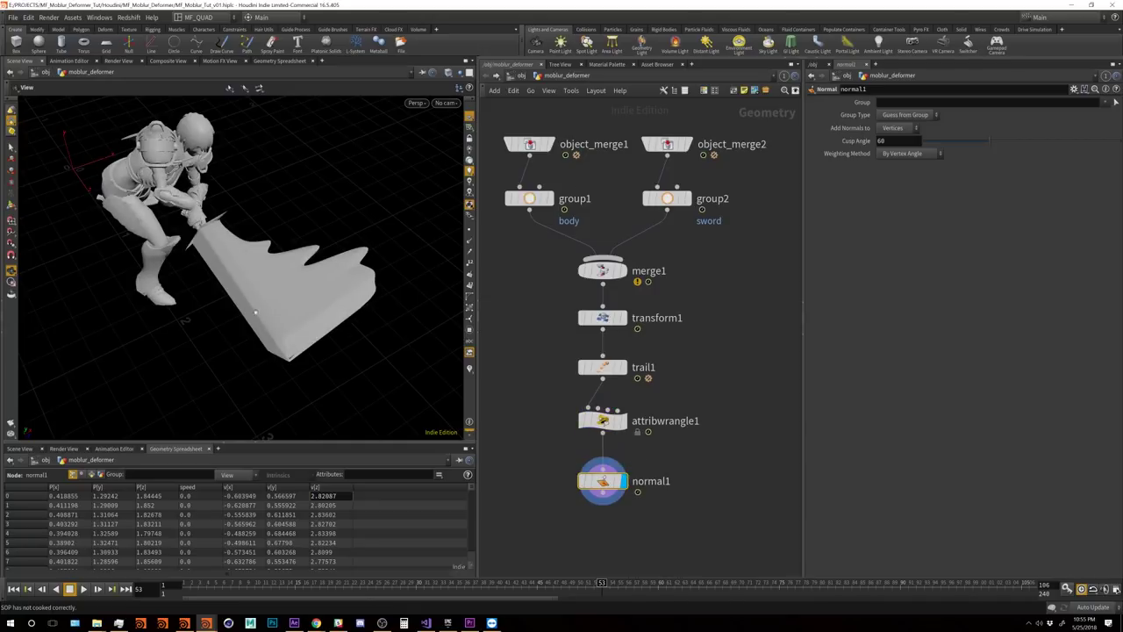
Step: Set the Normal node's Cusp Angle to 125.4 and limit it to the sword group
{"action": "mouse_move", "coordinate": [230, 323]}
{"action": "left_mouse_down", "text": "alt"}
{"action": "mouse_move", "coordinate": [288, 321]}
{"action": "mouse_move", "coordinate": [268, 373]}
{"action": "mouse_move", "coordinate": [261, 365]}
{"action": "mouse_move", "coordinate": [306, 342]}
{"action": "left_mouse_up", "text": "alt"}
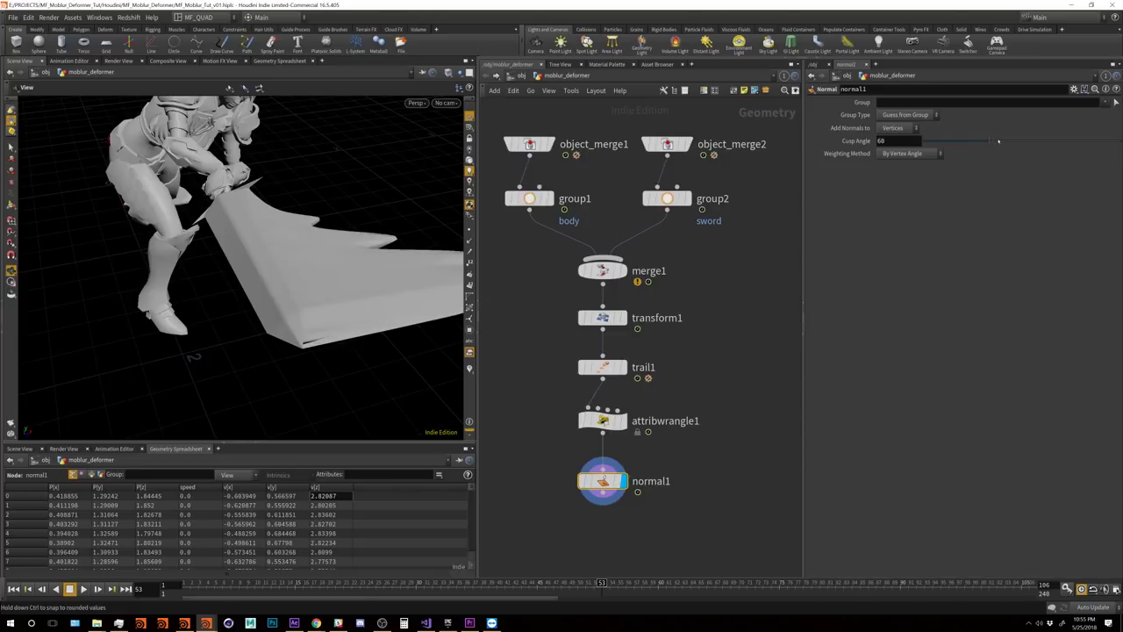
{"action": "left_click_drag", "start_coordinate": [989, 140], "coordinate": [1064, 141]}
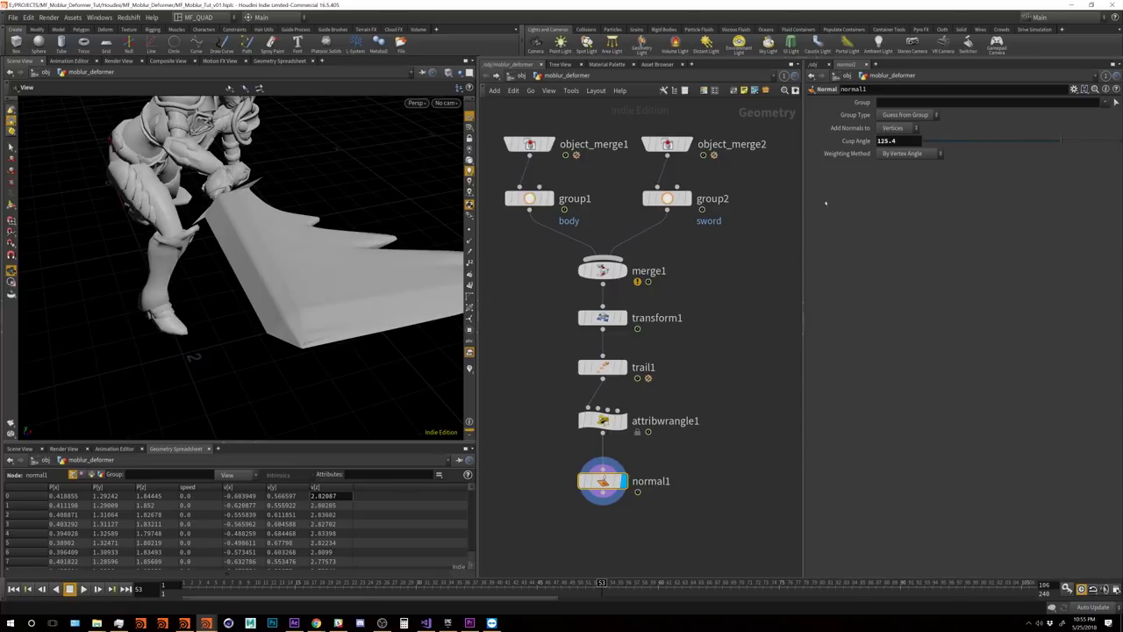
{"action": "left_click", "coordinate": [1105, 102]}
{"action": "left_click", "coordinate": [1096, 123]}
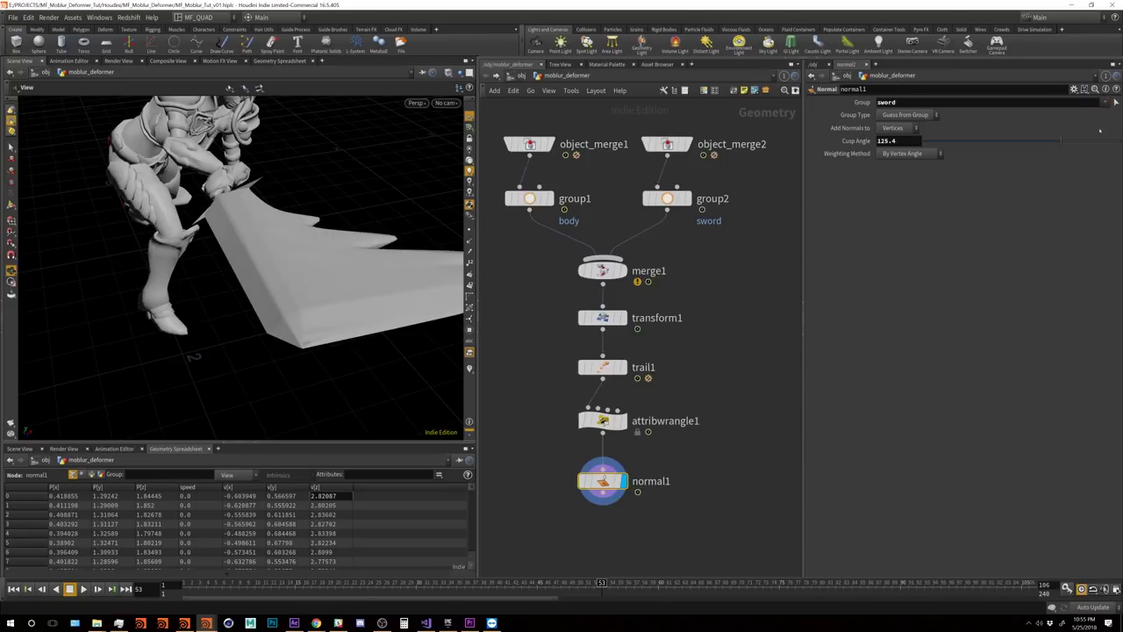
Step: Toggle the bypass of normal1 on and off repeatedly to compare the sword's shading with and without it
{"action": "left_click_drag", "start_coordinate": [299, 263], "coordinate": [356, 282]}
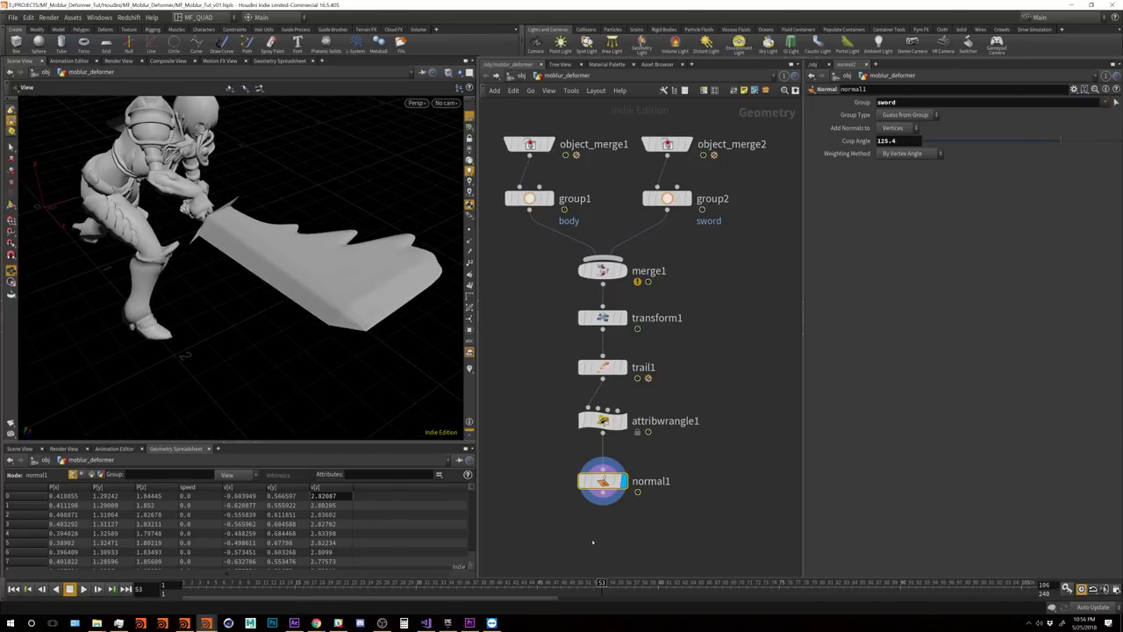
{"action": "left_click", "coordinate": [576, 454]}
{"action": "left_click", "coordinate": [576, 454]}
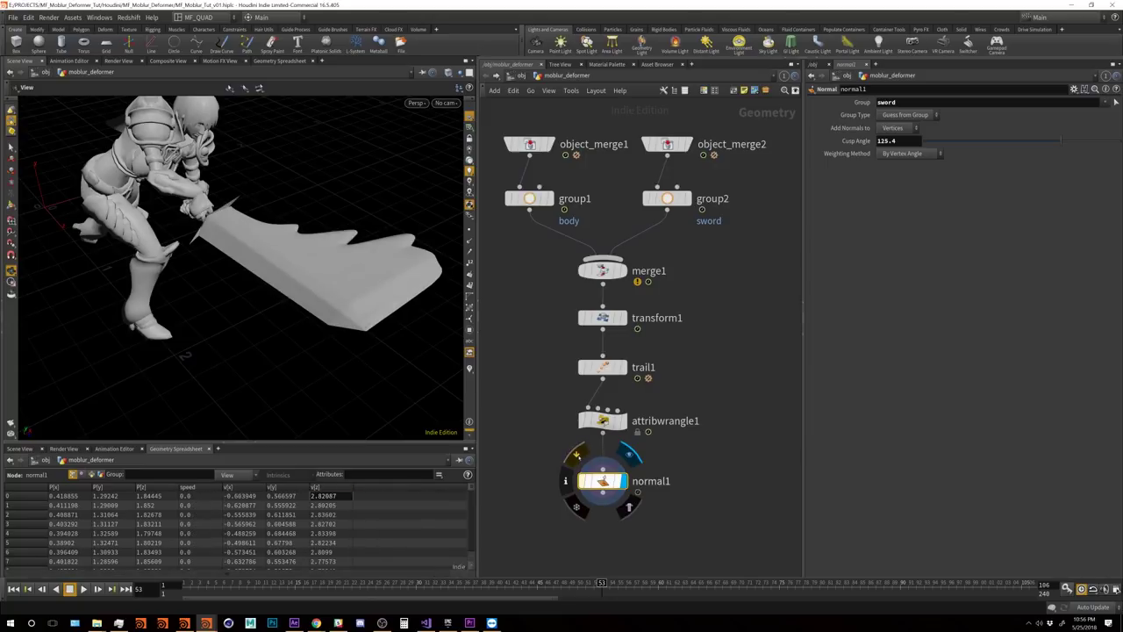
{"action": "left_click", "coordinate": [577, 454]}
{"action": "left_click", "coordinate": [576, 455]}
{"action": "left_click", "coordinate": [576, 454]}
{"action": "left_click", "coordinate": [576, 455]}
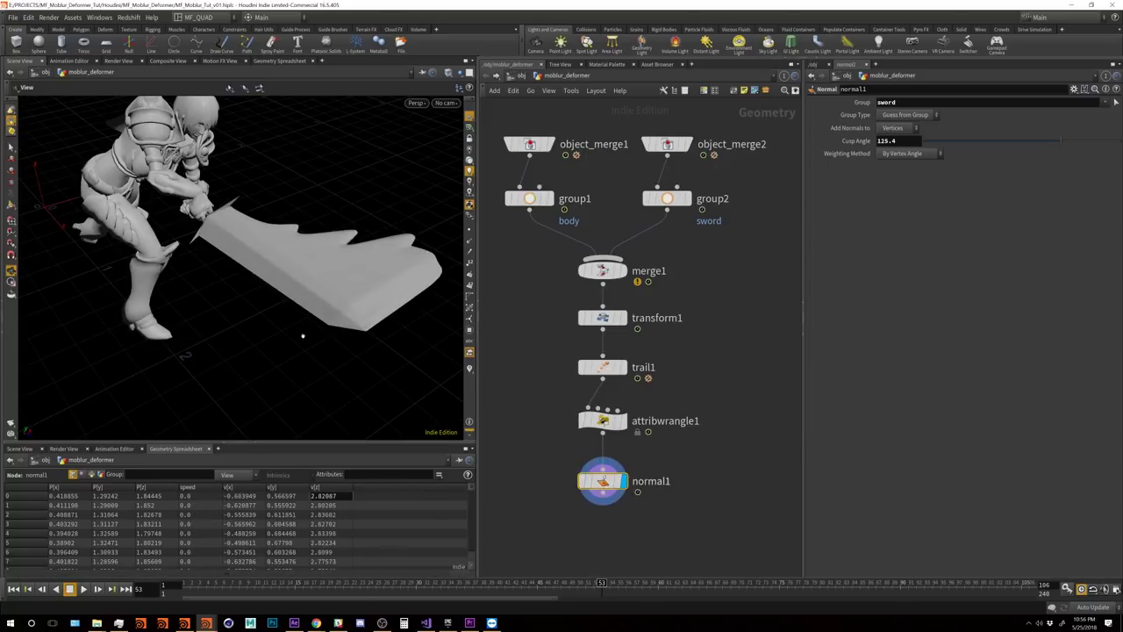
Step: Set attribwrangle1's Globla Multiplier to 3.2 and check the resulting sword stretch from another angle
{"action": "mouse_move", "coordinate": [298, 303]}
{"action": "left_mouse_down"}
{"action": "mouse_move", "coordinate": [325, 317]}
{"action": "mouse_move", "coordinate": [269, 269]}
{"action": "mouse_move", "coordinate": [204, 305]}
{"action": "left_mouse_up"}
{"action": "left_click", "coordinate": [602, 420]}
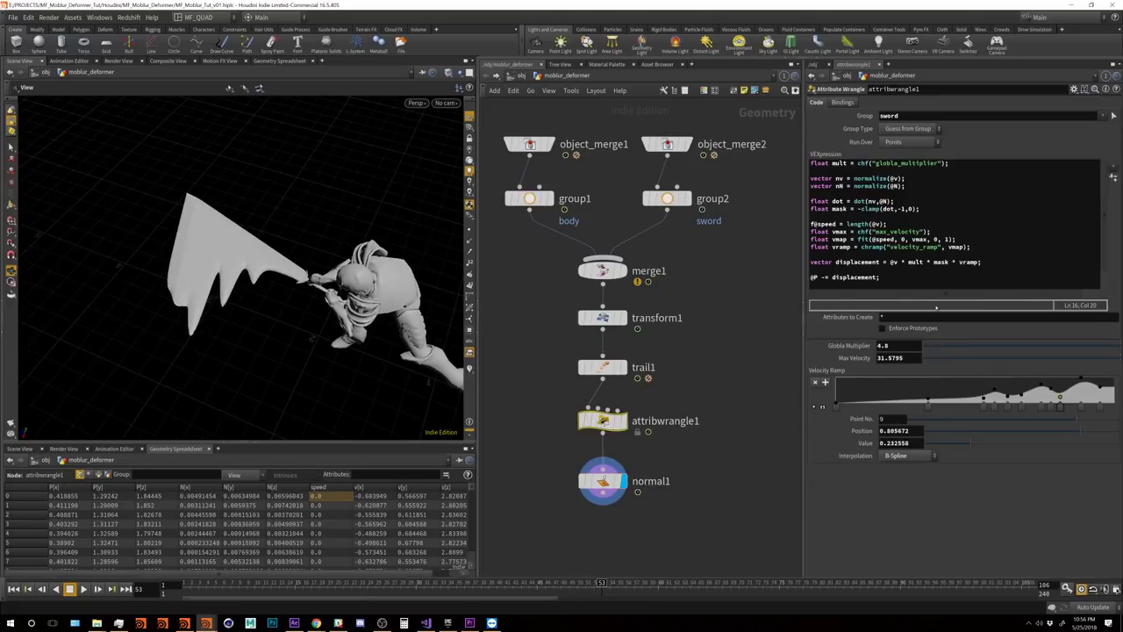
{"action": "left_click_drag", "start_coordinate": [1116, 348], "coordinate": [935, 349]}
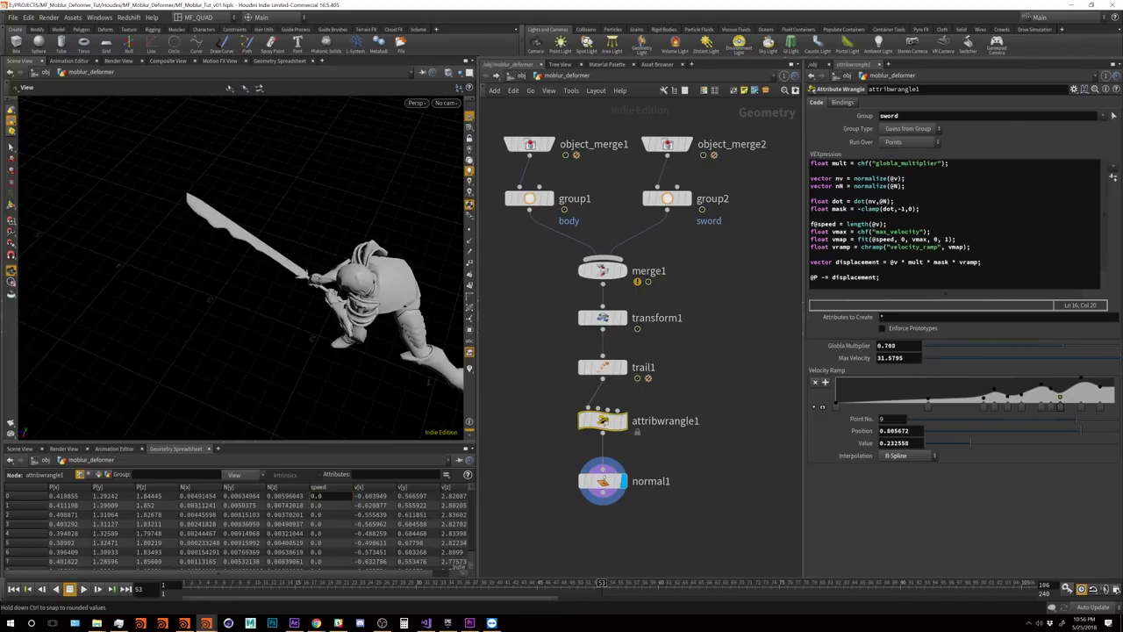
{"action": "middle_click_drag", "start_coordinate": [901, 347], "coordinate": [917, 350]}
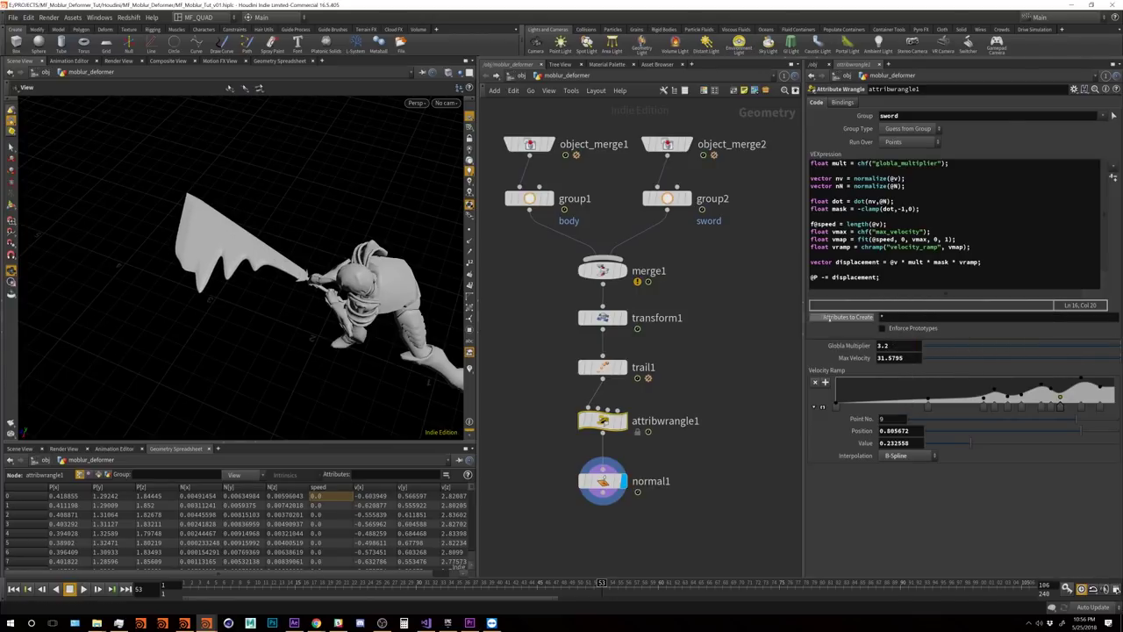
{"action": "left_click_drag", "start_coordinate": [255, 263], "coordinate": [334, 270]}
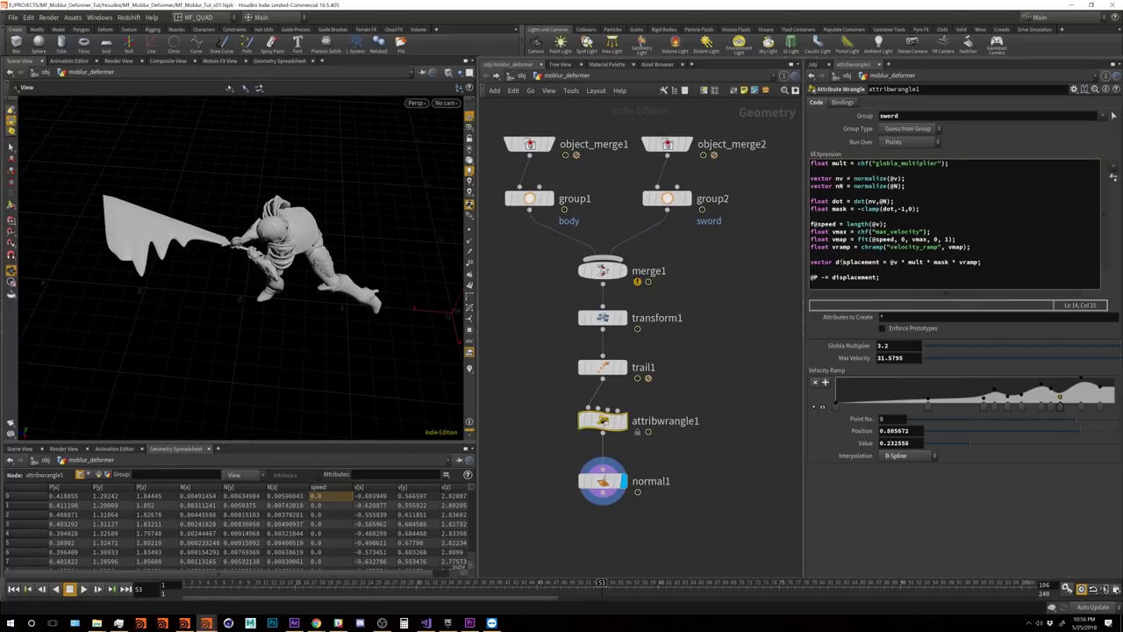
{"action": "left_click", "coordinate": [835, 261]}
{"action": "left_click_drag", "start_coordinate": [836, 261], "coordinate": [880, 262]}
{"action": "left_click", "coordinate": [877, 262]}
{"action": "left_click", "coordinate": [897, 277]}
{"action": "key", "text": "Return"}
{"action": "key", "text": "Return"}
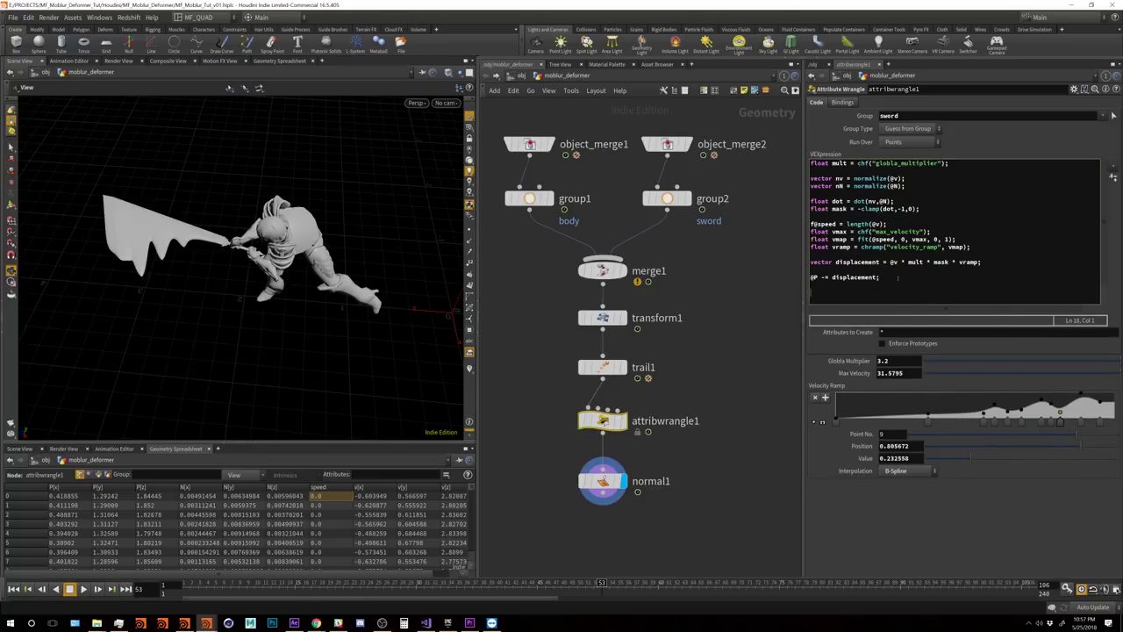
{"action": "type", "text": "@"}
{"action": "type", "text": "Alpha"}
{"action": "type", "text": " = "}
{"action": "type", "text": "lenght("}
{"action": "key", "text": "BackSpace"}
{"action": "key", "text": "BackSpace"}
{"action": "key", "text": "BackSpace"}
{"action": "type", "text": "th(displl"}
{"action": "key", "text": "BackSpace"}
{"action": "key", "text": "BackSpace"}
{"action": "type", "text": "acement);"}
{"action": "left_click_drag", "start_coordinate": [219, 263], "coordinate": [118, 252]}
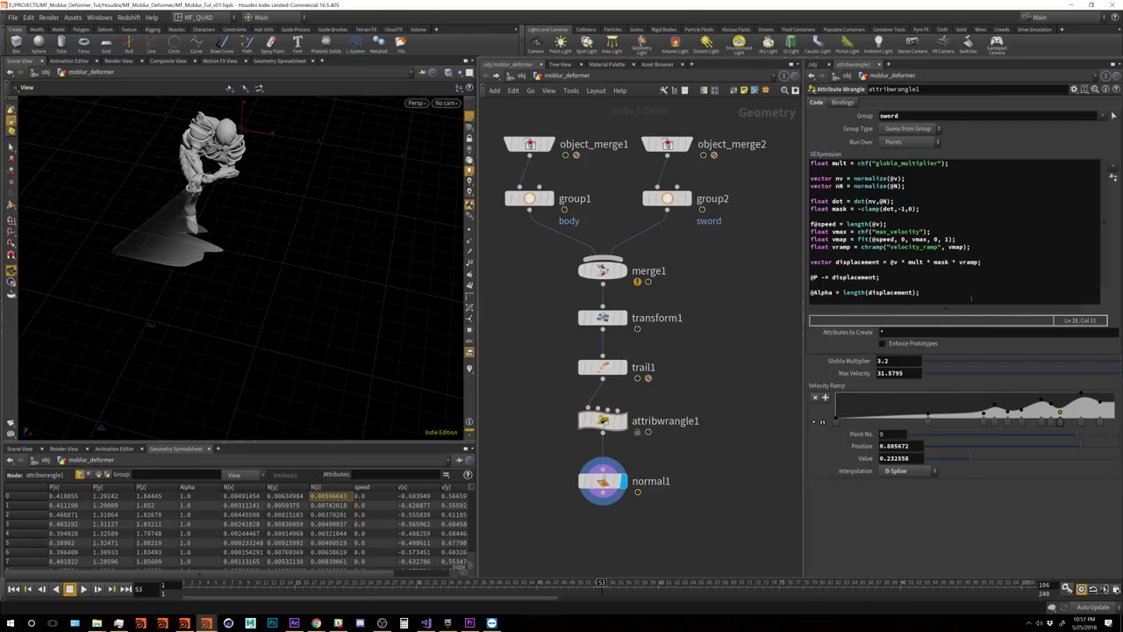
Step: Invert the alpha expression to 1-length(displacement) and inspect the sword's transparency
{"action": "left_click", "coordinate": [843, 292]}
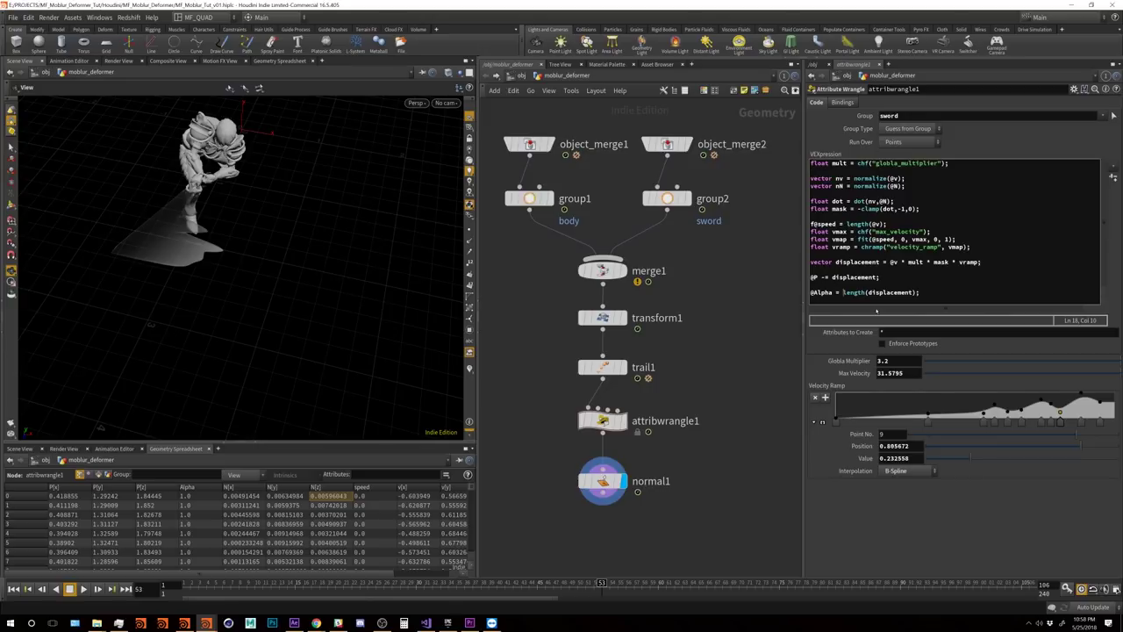
{"action": "type", "text": "-"}
{"action": "key", "text": "BackSpace"}
{"action": "type", "text": "1-"}
{"action": "left_click_drag", "start_coordinate": [191, 236], "coordinate": [146, 257]}
{"action": "left_click_drag", "start_coordinate": [254, 262], "coordinate": [223, 237]}
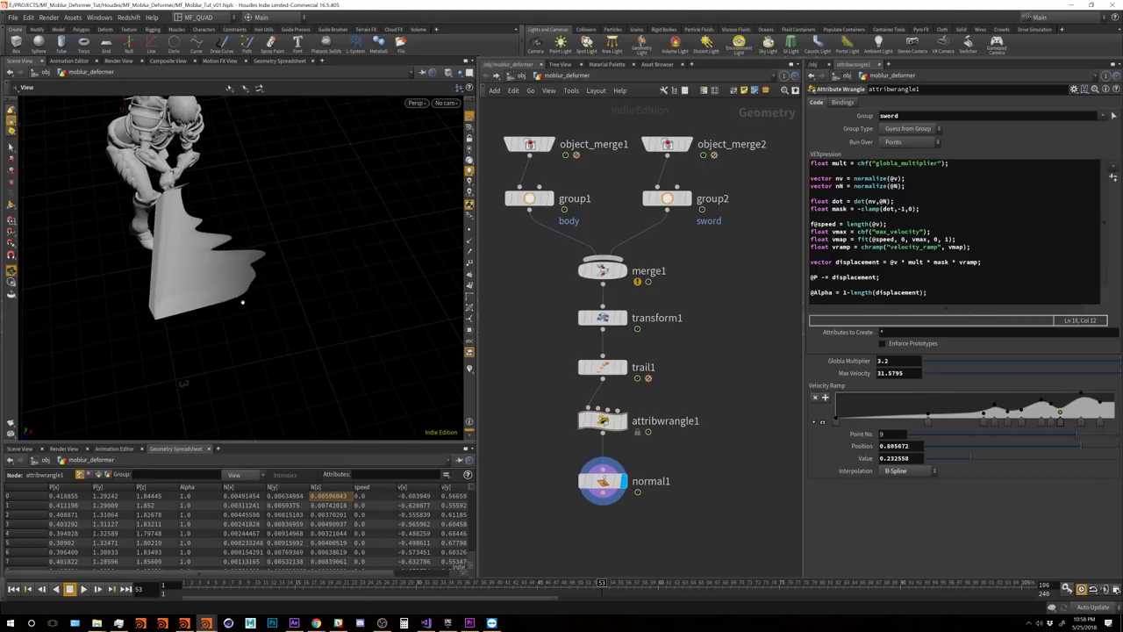
{"action": "left_click", "coordinate": [899, 281]}
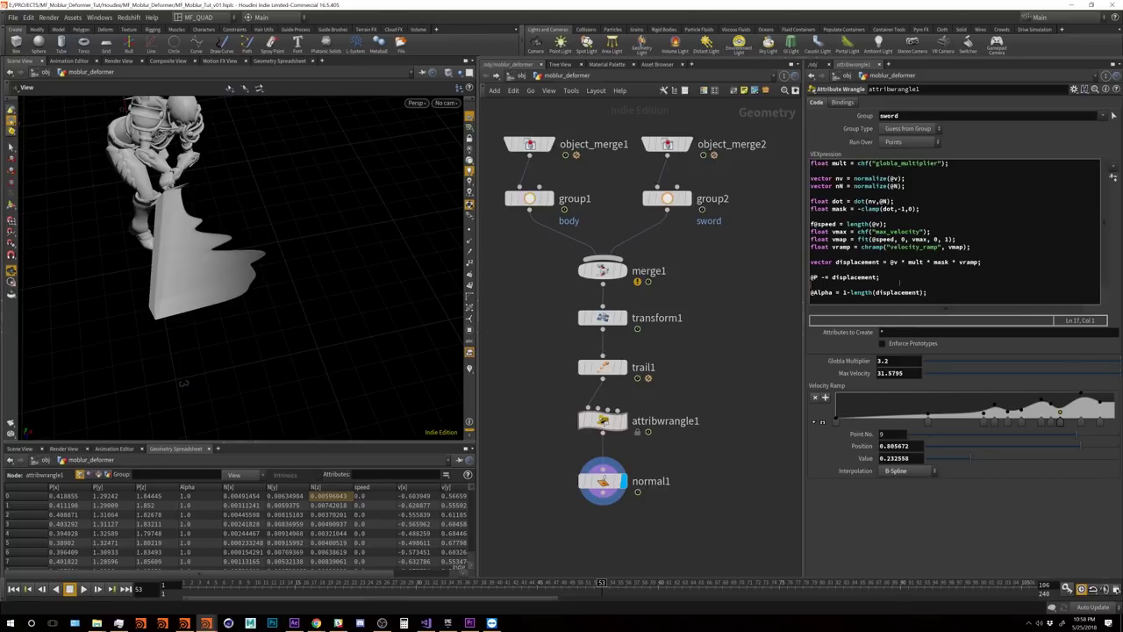
{"action": "key", "text": "Return"}
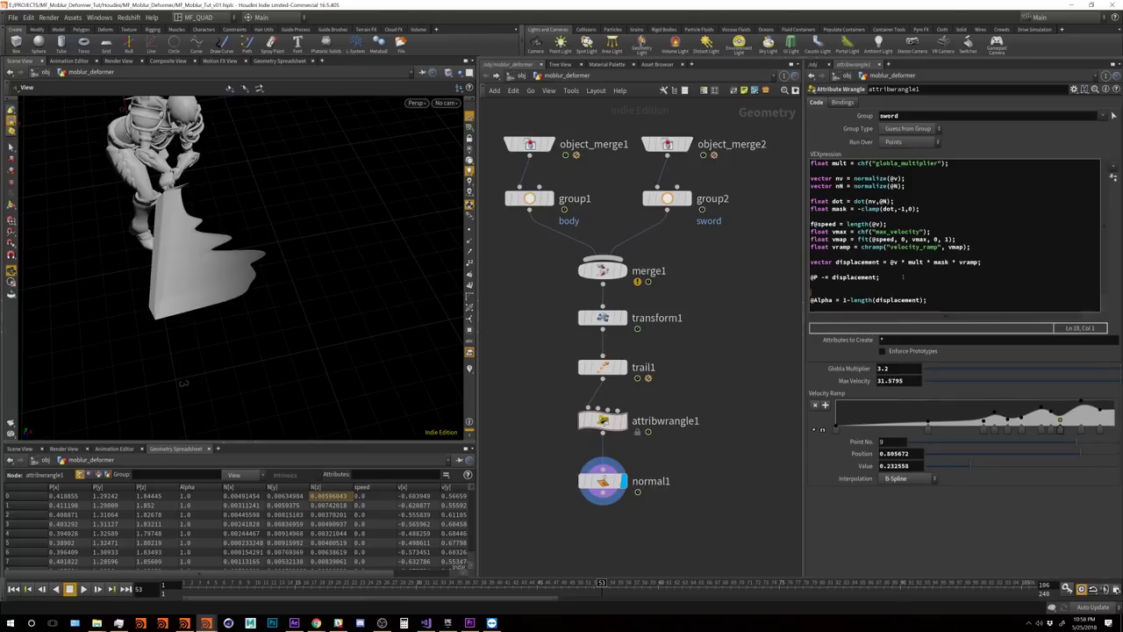
{"action": "type", "text": "float dMax"}
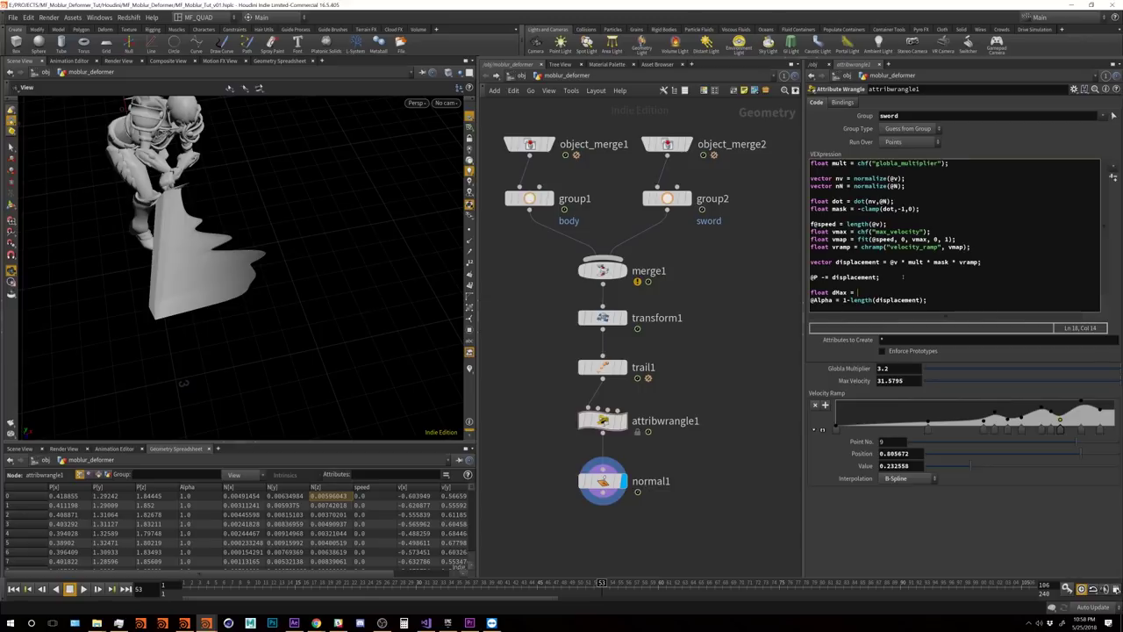
{"action": "type", "text": " = ch"}
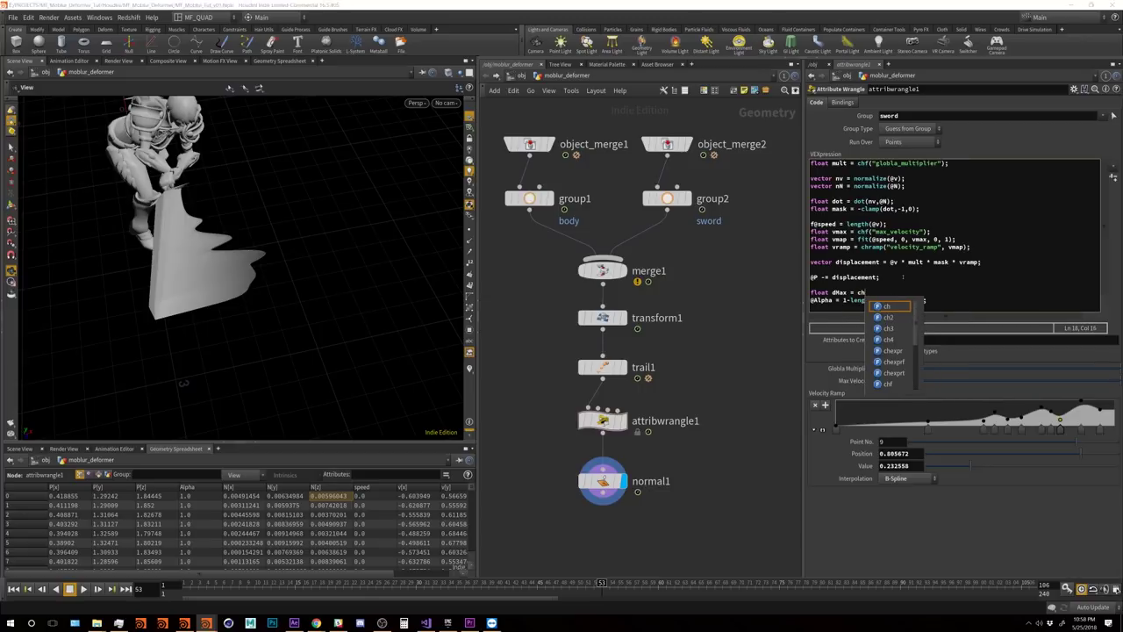
{"action": "type", "text": "f(\""}
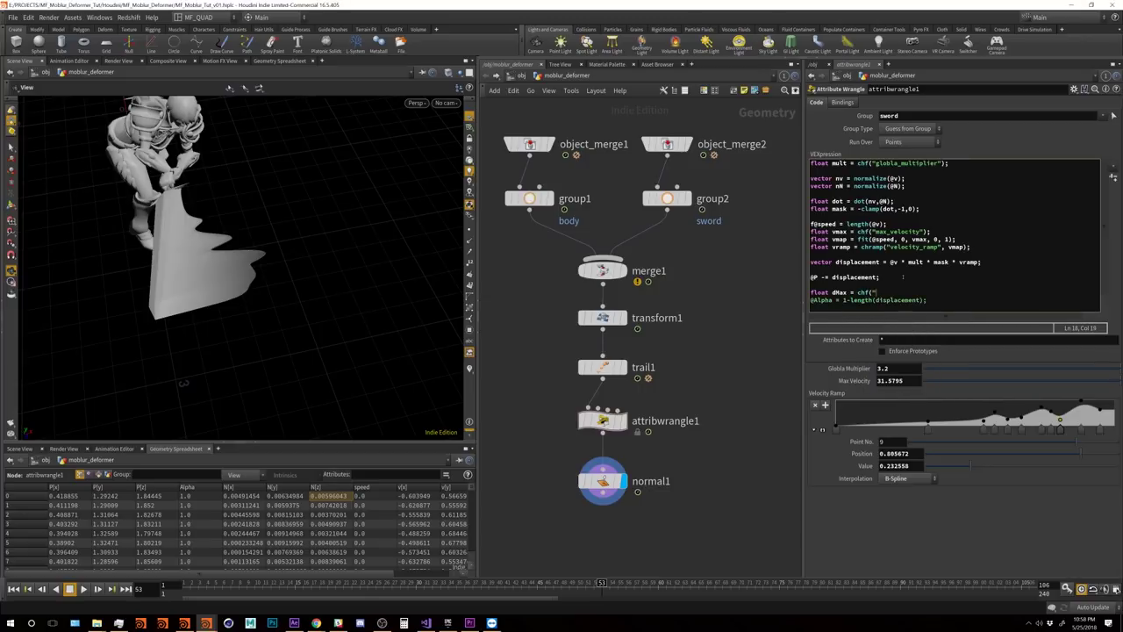
{"action": "type", "text": "alpha_map\");"}
{"action": "key", "text": "Return"}
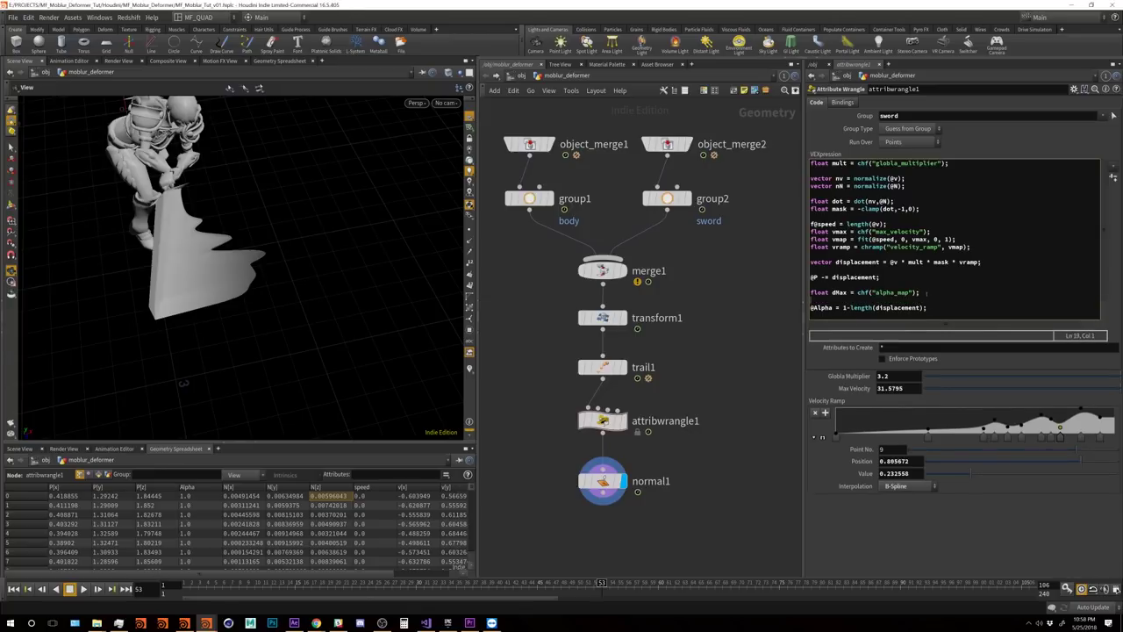
{"action": "type", "text": "float fitDisp ="}
{"action": "left_click_drag", "start_coordinate": [850, 307], "coordinate": [921, 308]}
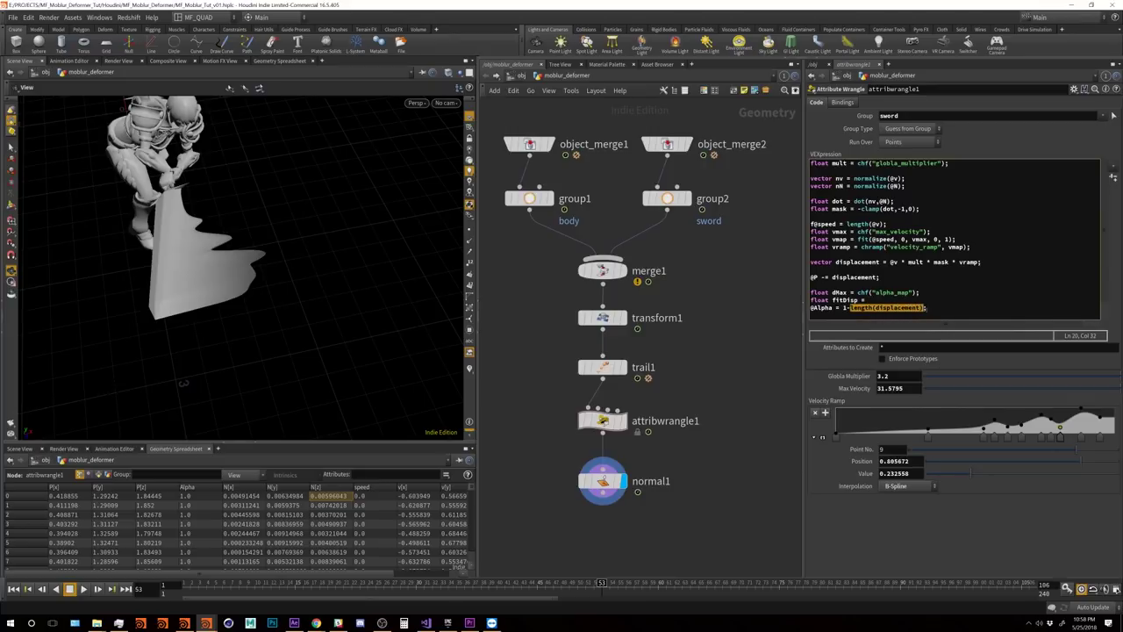
{"action": "key", "text": "ctrl+x"}
{"action": "type", "text": "fit("}
{"action": "key", "text": "ctrl+v"}
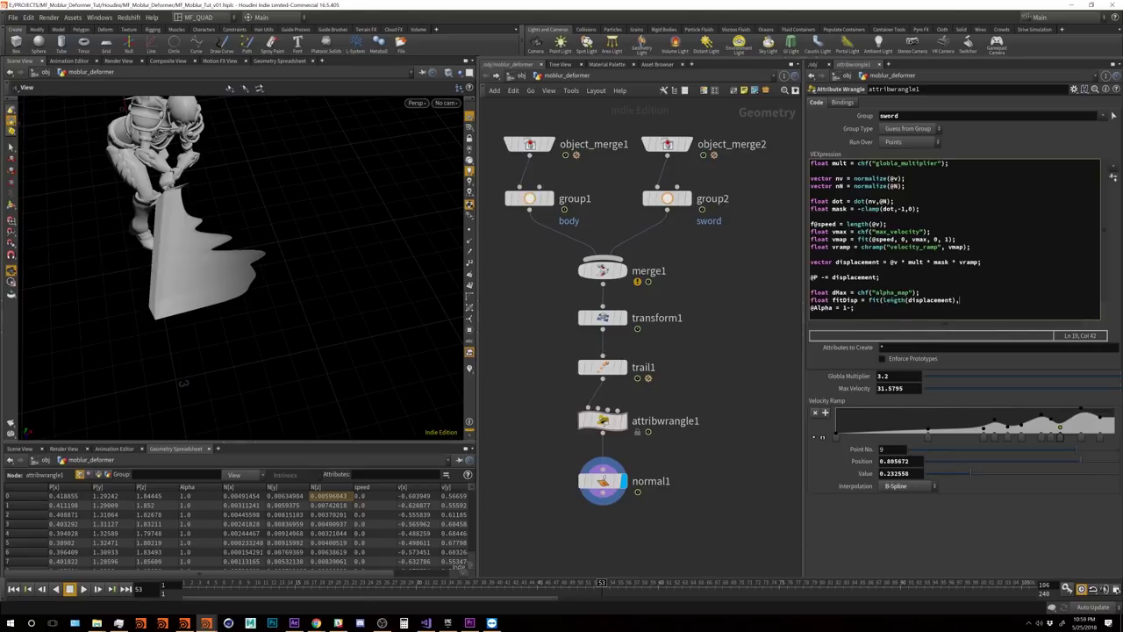
{"action": "type", "text": ",0,dMax,0,1);"}
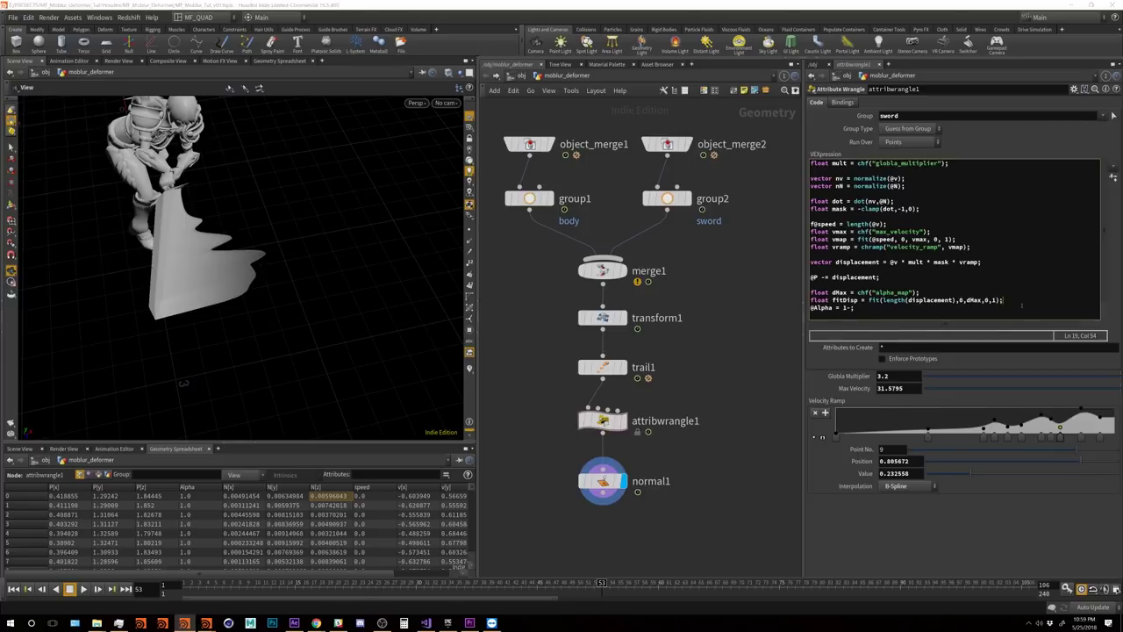
{"action": "key", "text": "Down"}
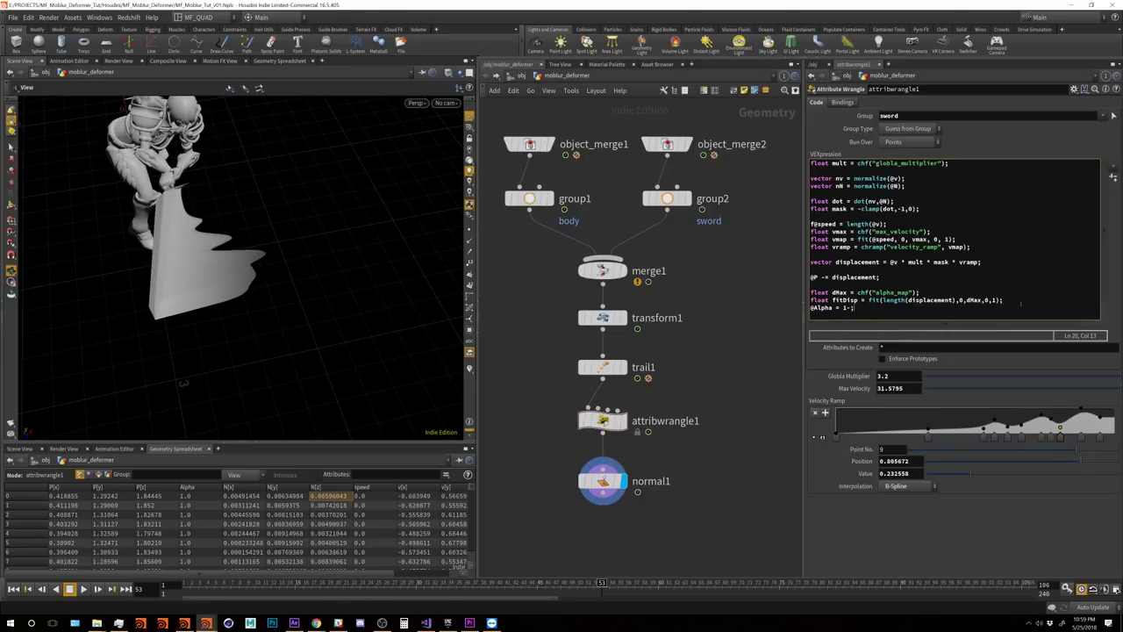
{"action": "type", "text": "fitDisp"}
{"action": "left_click", "coordinate": [1106, 219]}
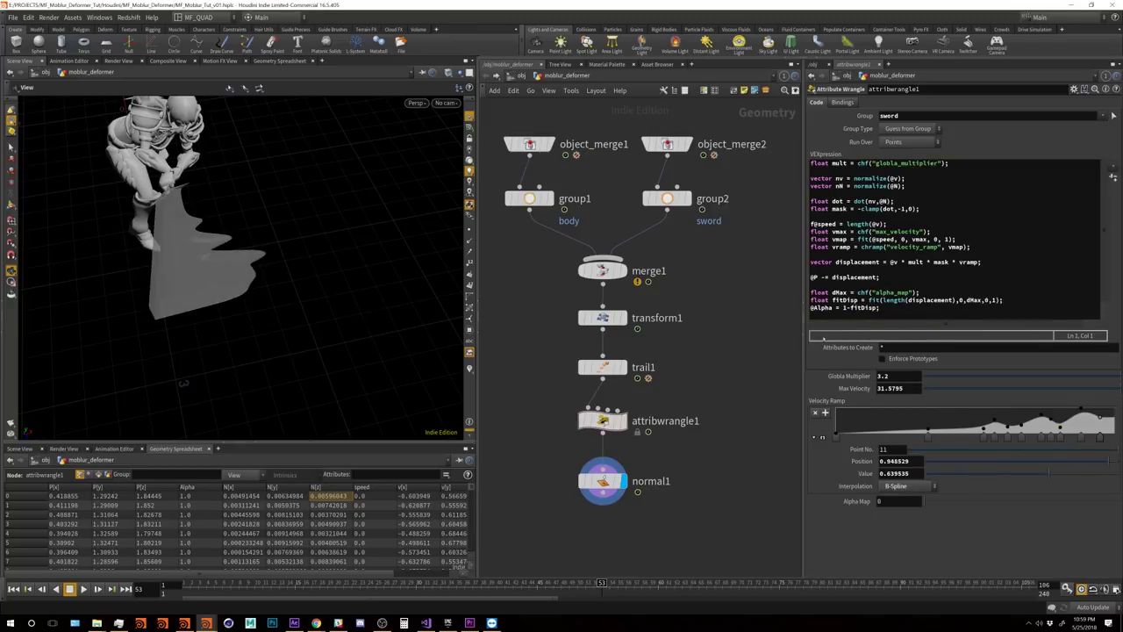
{"action": "left_click_drag", "start_coordinate": [965, 500], "coordinate": [989, 490]}
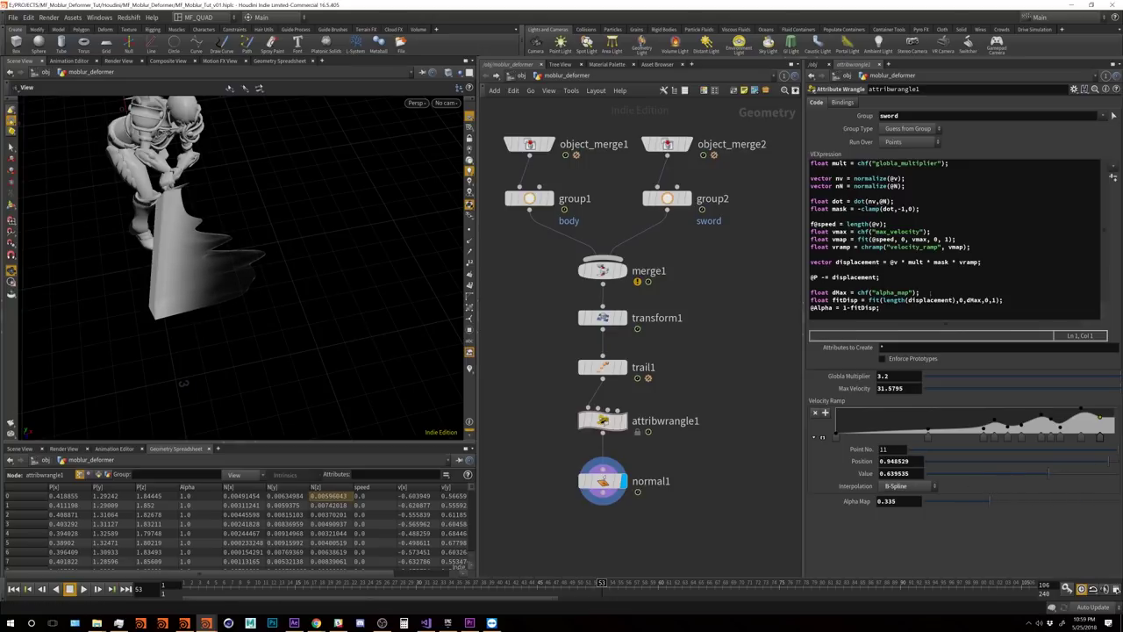
{"action": "left_click", "coordinate": [932, 294]}
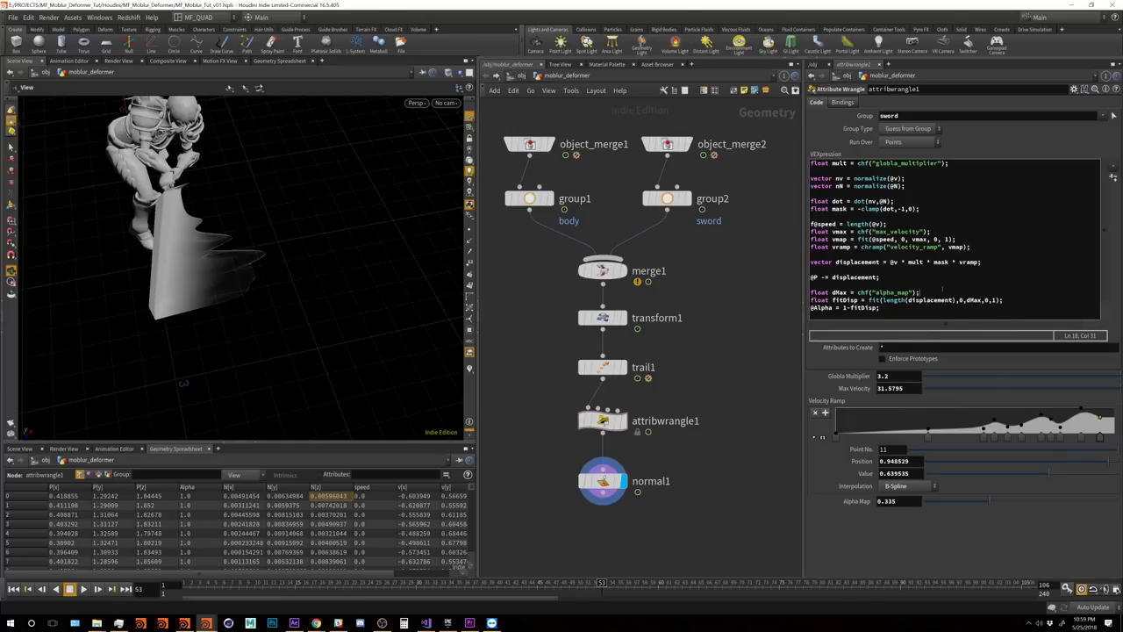
Step: Add a toggle parameter labelled "Use Alpha?" to attribwrangle1's parameter interface
{"action": "left_click", "coordinate": [1074, 90]}
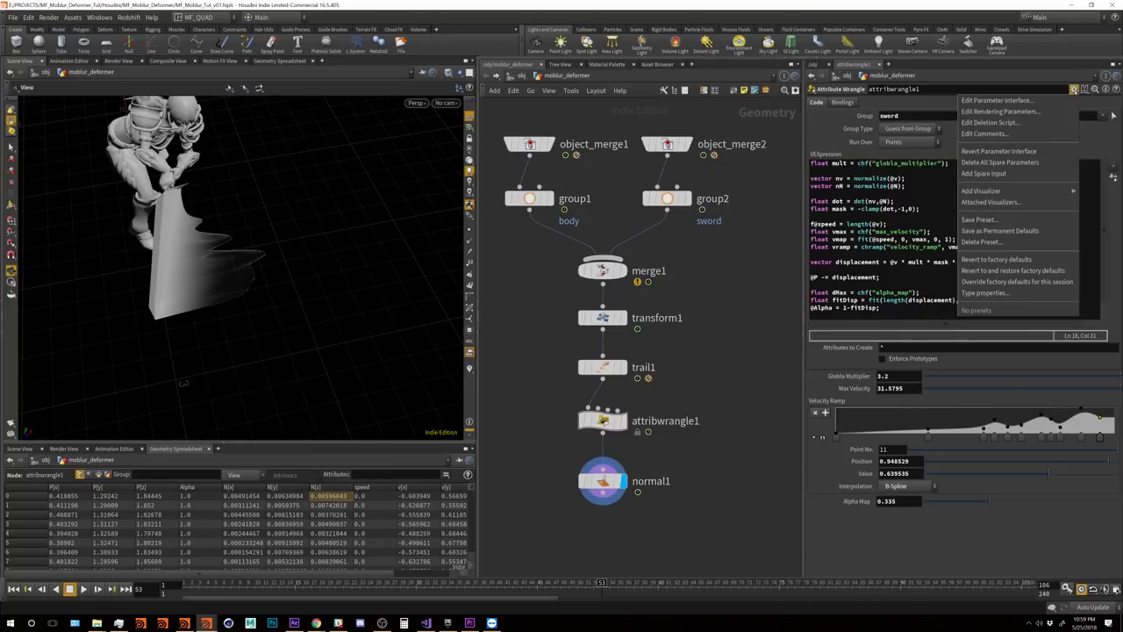
{"action": "left_click", "coordinate": [1055, 103]}
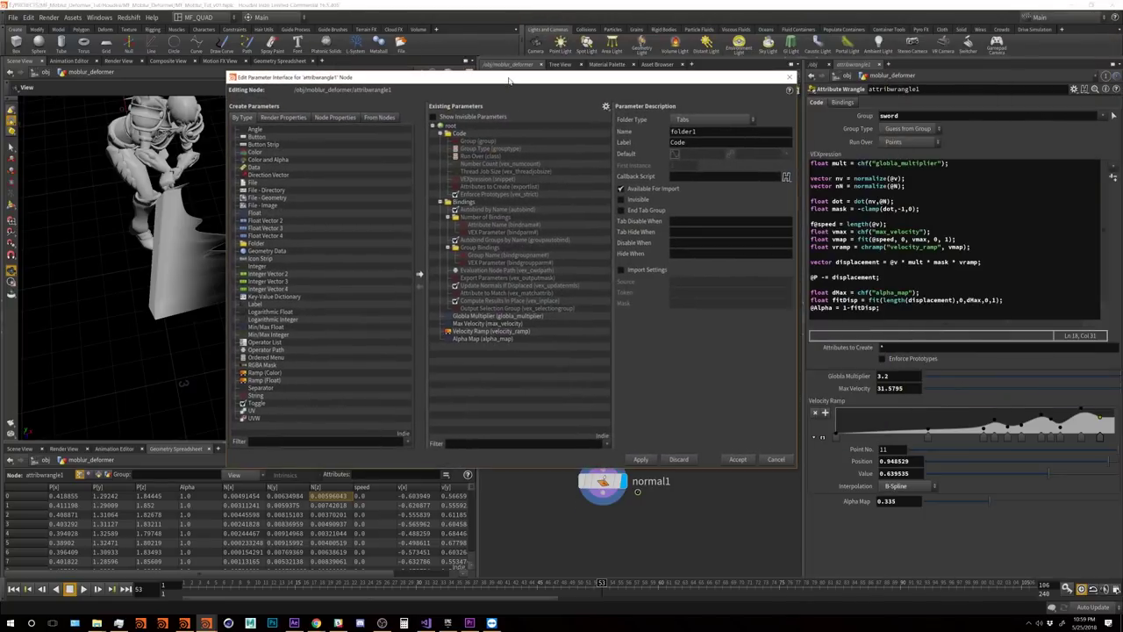
{"action": "left_click", "coordinate": [253, 402]}
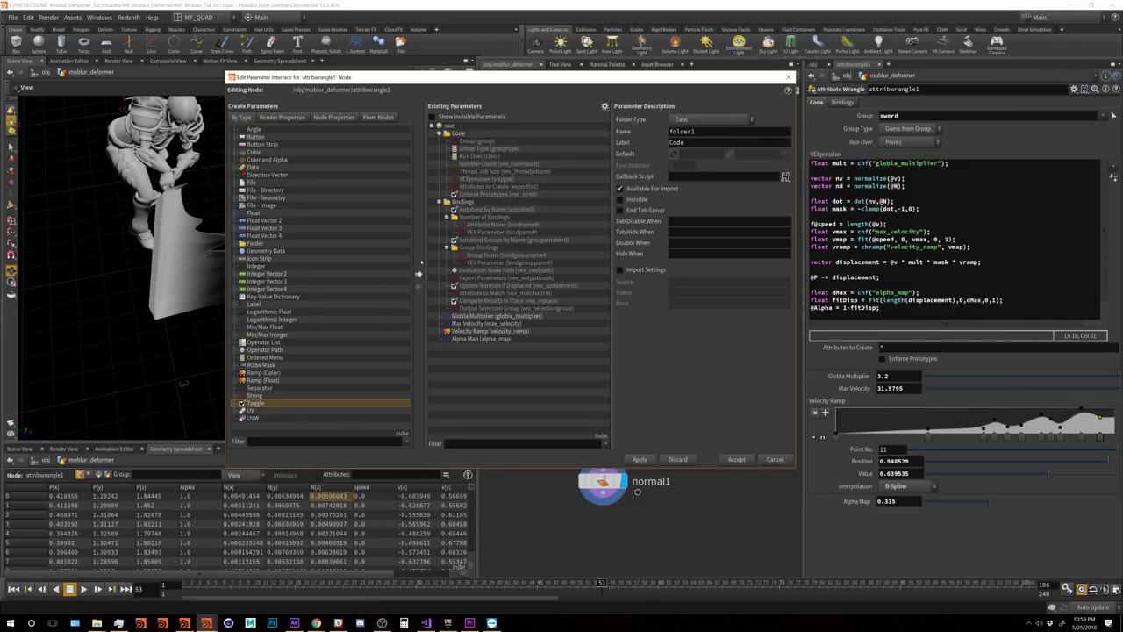
{"action": "left_click", "coordinate": [418, 274]}
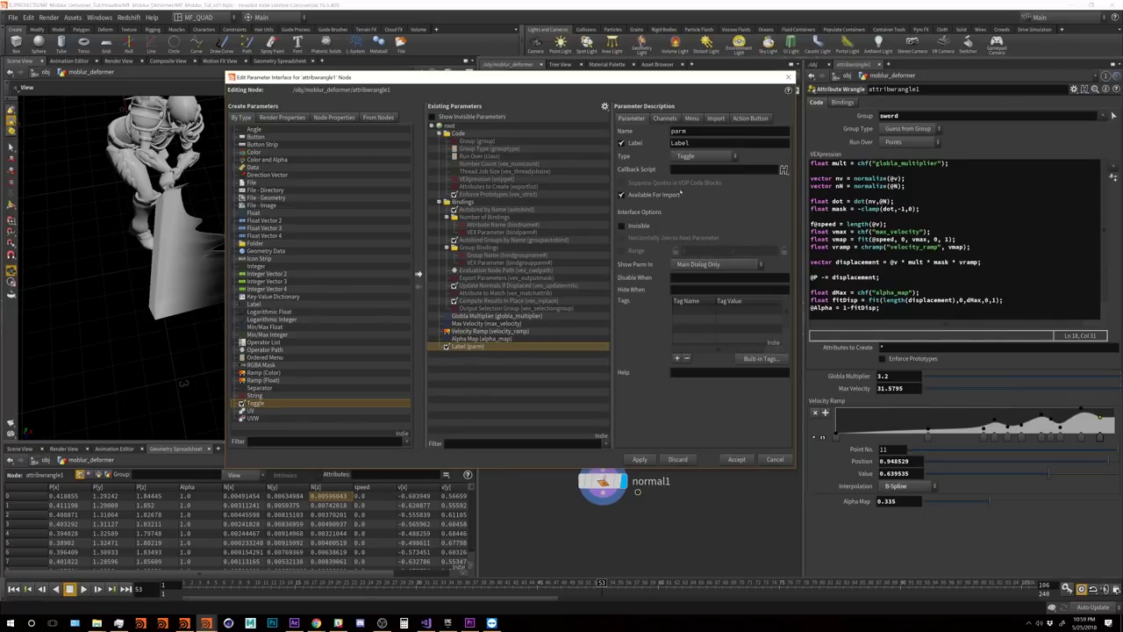
{"action": "double_click", "coordinate": [693, 141]}
{"action": "key", "text": "BackSpace"}
{"action": "type", "text": "se Alpha?"}
{"action": "key", "text": "Return"}
Step: Name the new toggle usealpha, then apply and accept the parameter interface changes
{"action": "double_click", "coordinate": [672, 132]}
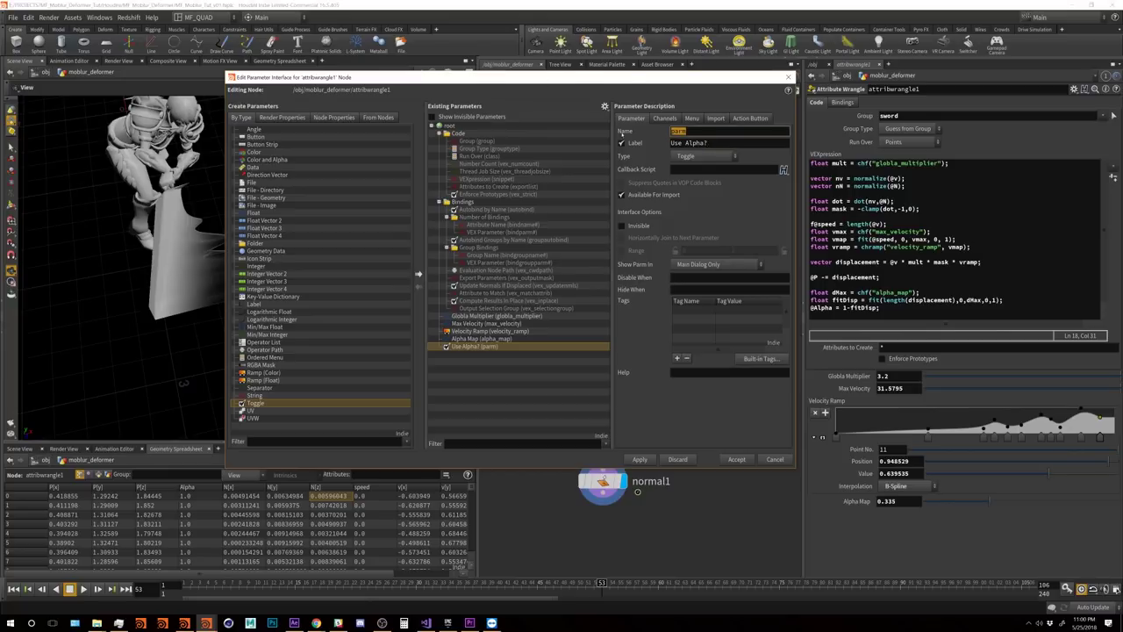
{"action": "type", "text": "usealph"}
{"action": "left_click", "coordinate": [641, 459]}
{"action": "left_click", "coordinate": [736, 458]}
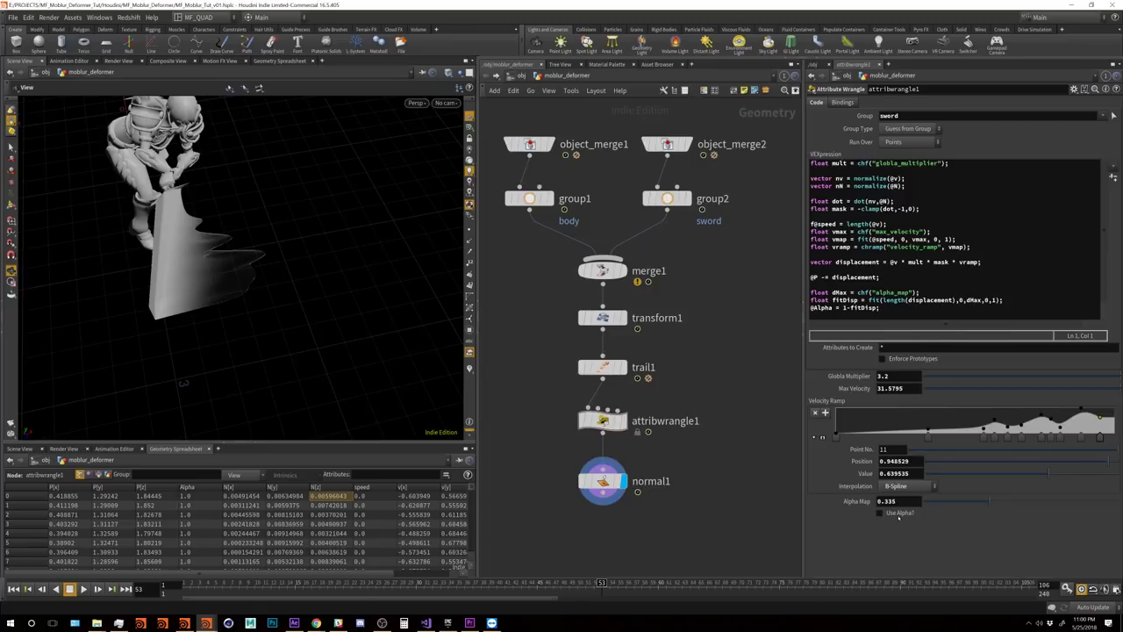
Step: Reorder the wrangle's parameters so Use Alpha? sits above Alpha Map, with a separator between Velocity Ramp and Use Alpha?
{"action": "left_click", "coordinate": [1073, 88]}
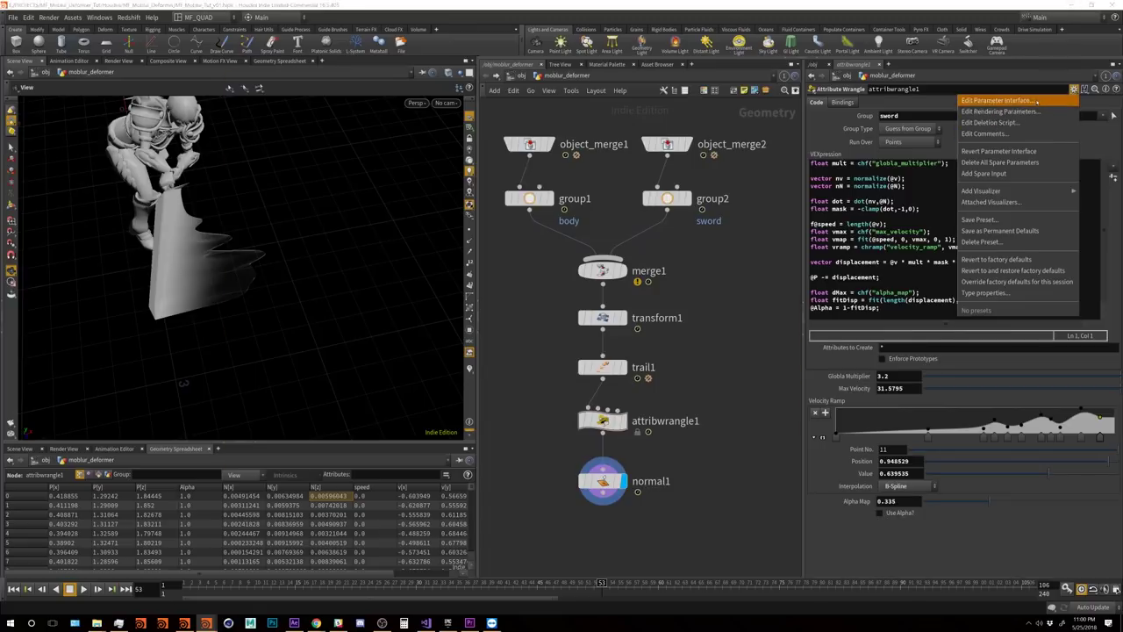
{"action": "left_click", "coordinate": [998, 100]}
{"action": "left_click_drag", "start_coordinate": [469, 346], "coordinate": [489, 337]}
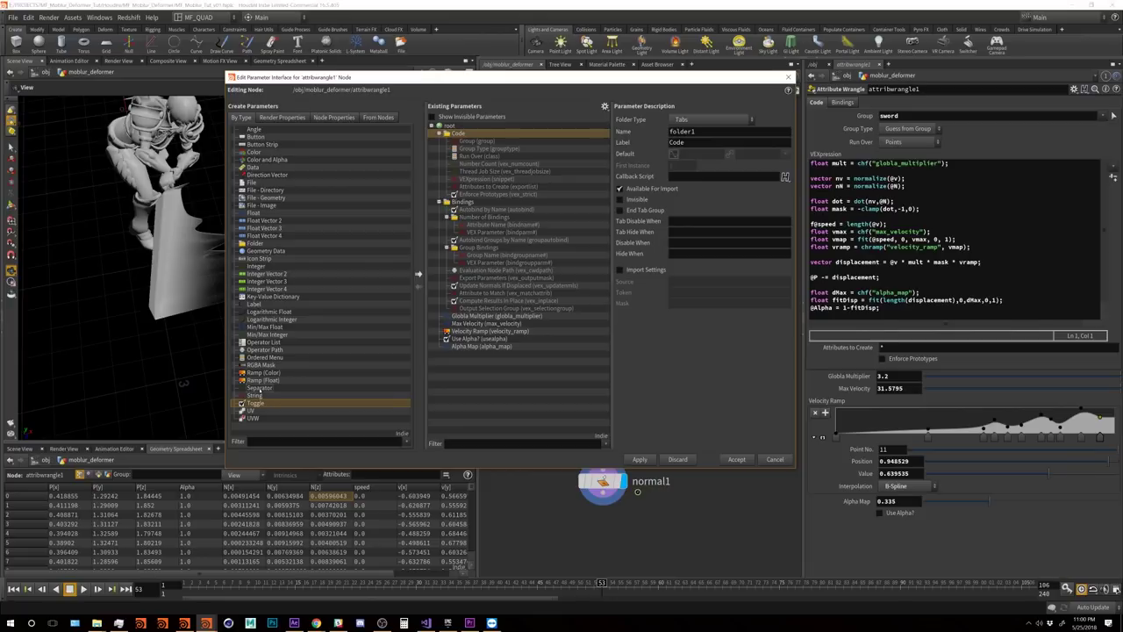
{"action": "left_click_drag", "start_coordinate": [258, 388], "coordinate": [508, 340]}
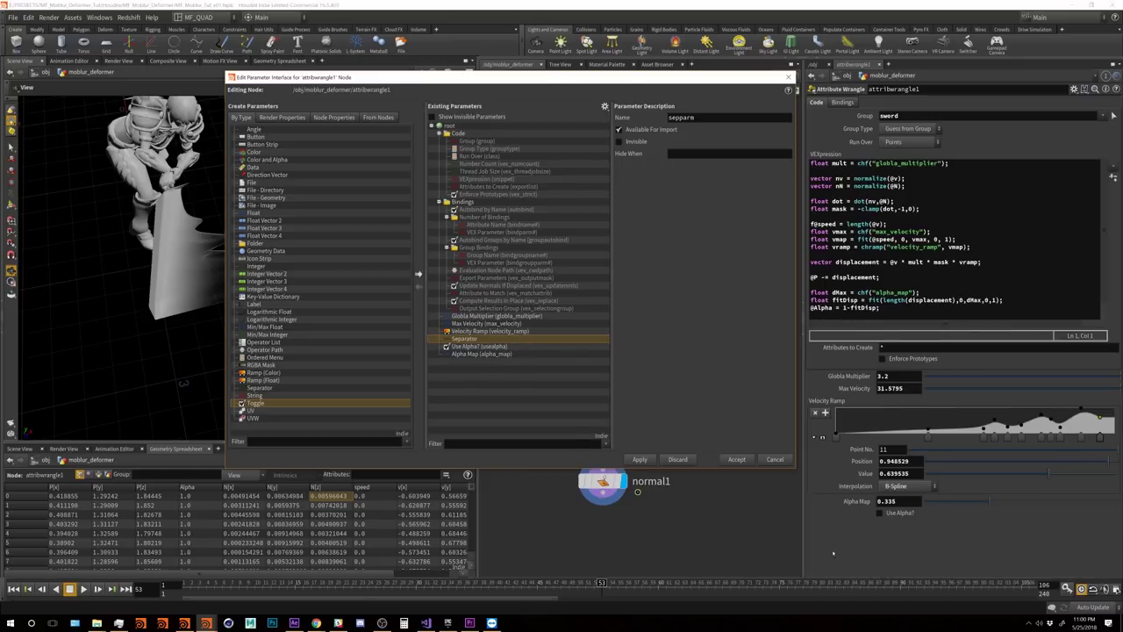
{"action": "left_click", "coordinate": [641, 459]}
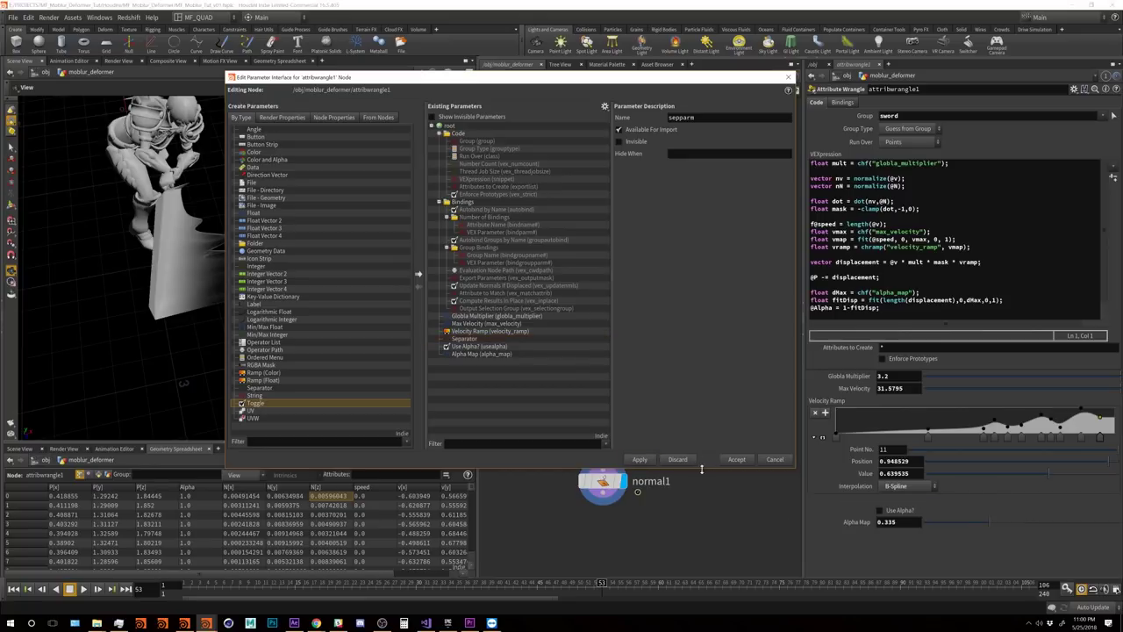
{"action": "left_click", "coordinate": [736, 459]}
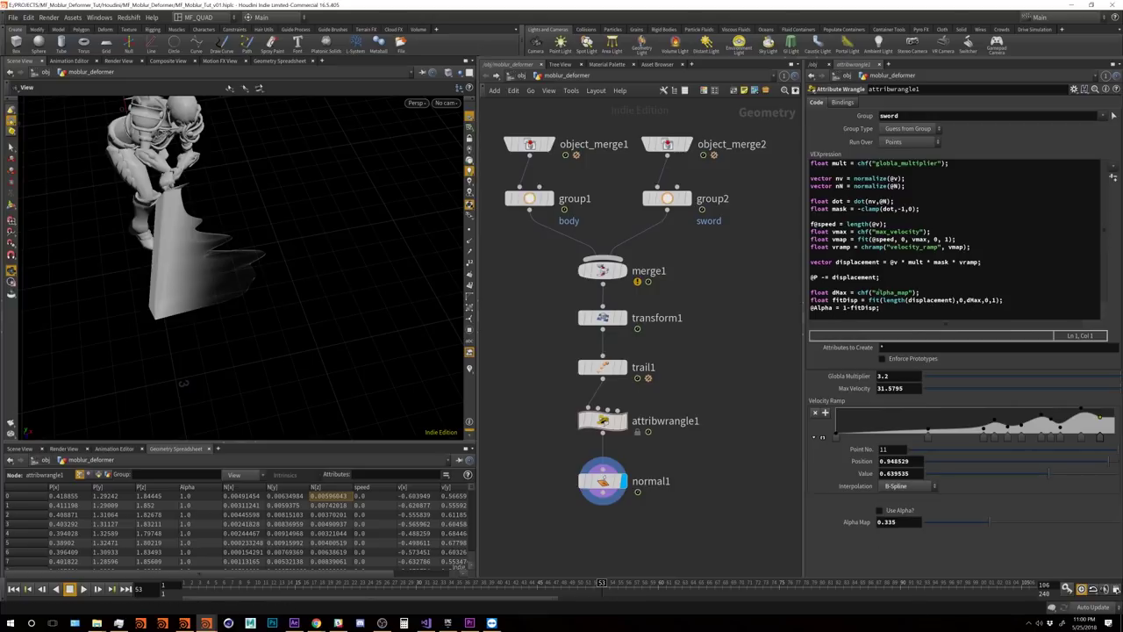
{"action": "left_click", "coordinate": [903, 282]}
{"action": "left_click", "coordinate": [1011, 301]}
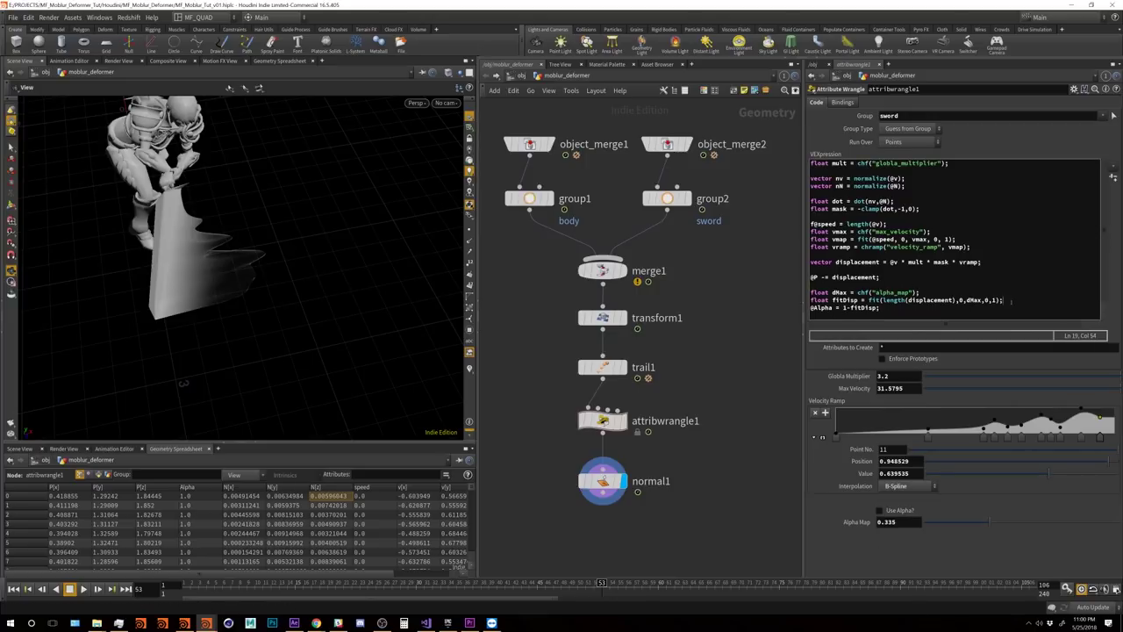
{"action": "key", "text": "Return"}
{"action": "key", "text": "Return"}
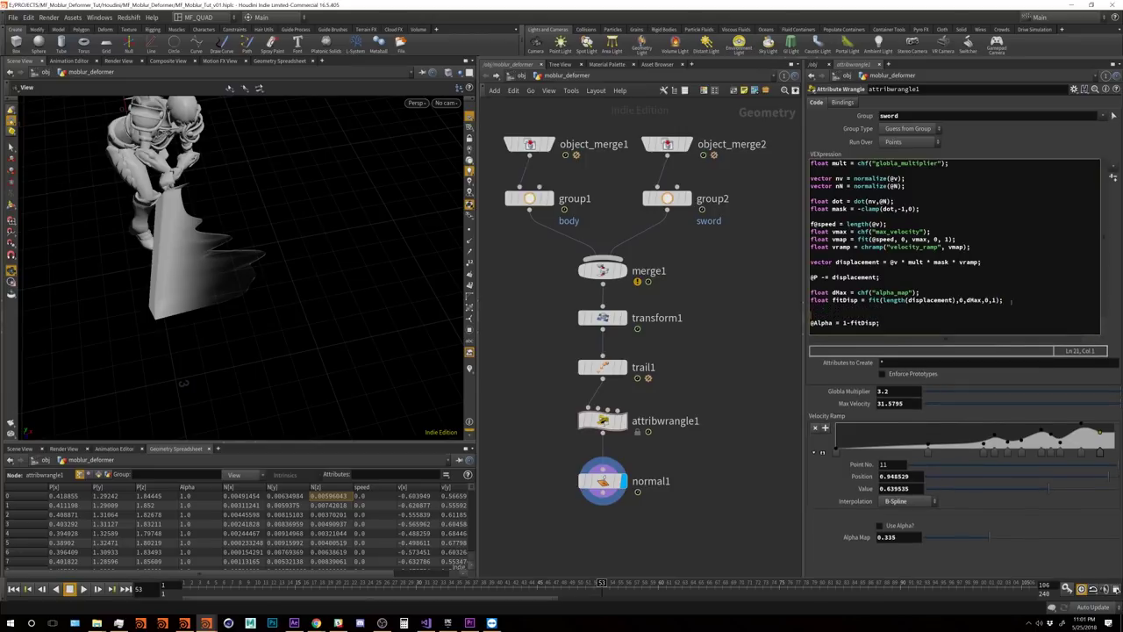
{"action": "type", "text": "if(chf"}
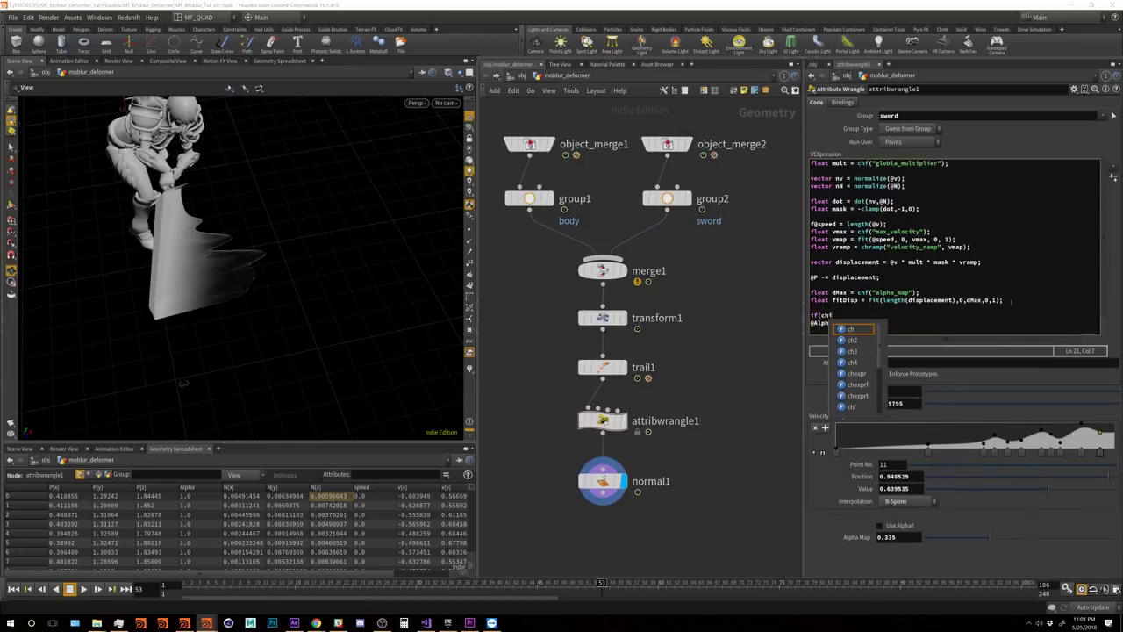
{"action": "type", "text": "(\""}
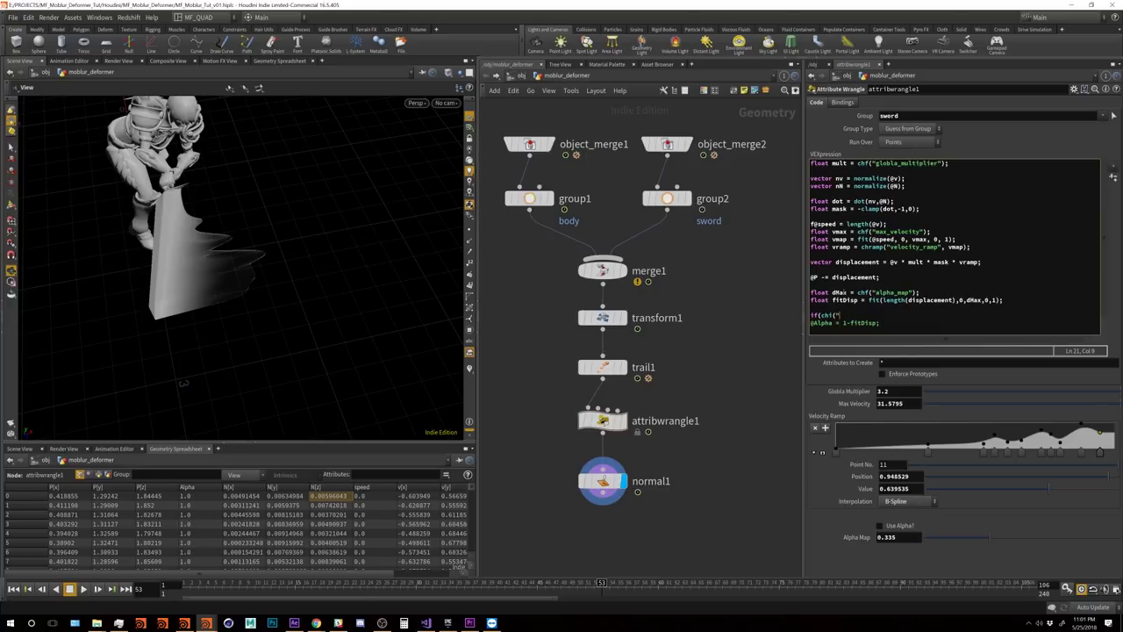
{"action": "type", "text": "usealpha\") ==1"}
{"action": "key", "text": "Left"}
{"action": "key", "text": "Left"}
{"action": "key", "text": "Left"}
{"action": "key", "text": "BackSpace"}
{"action": "key", "text": "End"}
{"action": "type", "text": "{"}
{"action": "key", "text": "Down"}
{"action": "key", "text": "End"}
{"action": "key", "text": "Return"}
{"action": "type", "text": "}"}
{"action": "left_click", "coordinate": [811, 323]}
{"action": "key", "text": "Tab"}
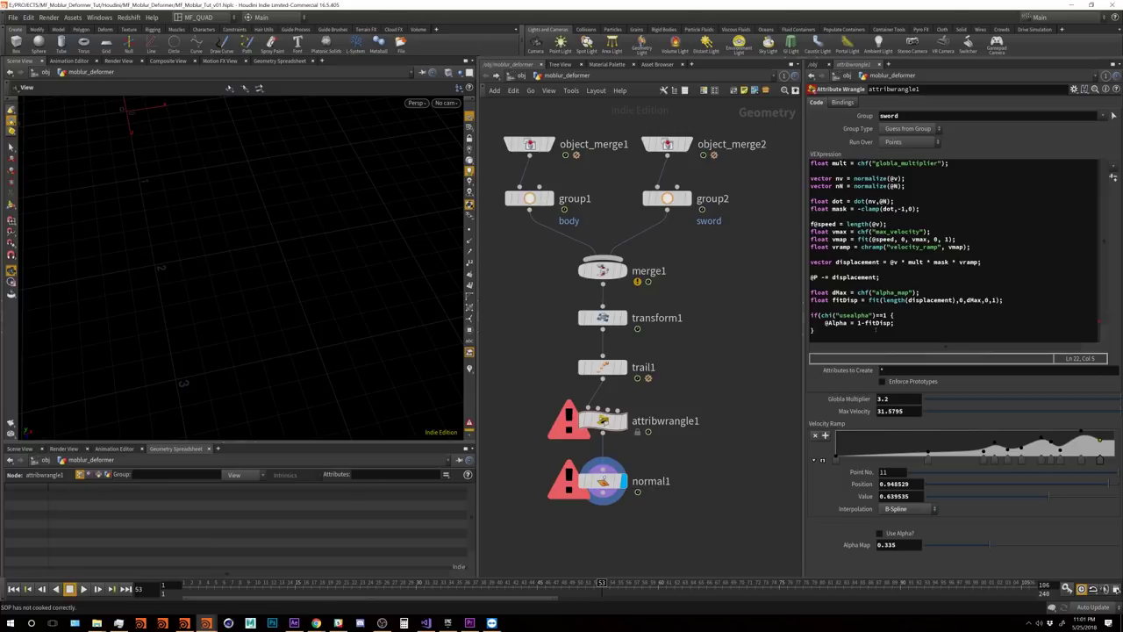
{"action": "left_click", "coordinate": [890, 315]}
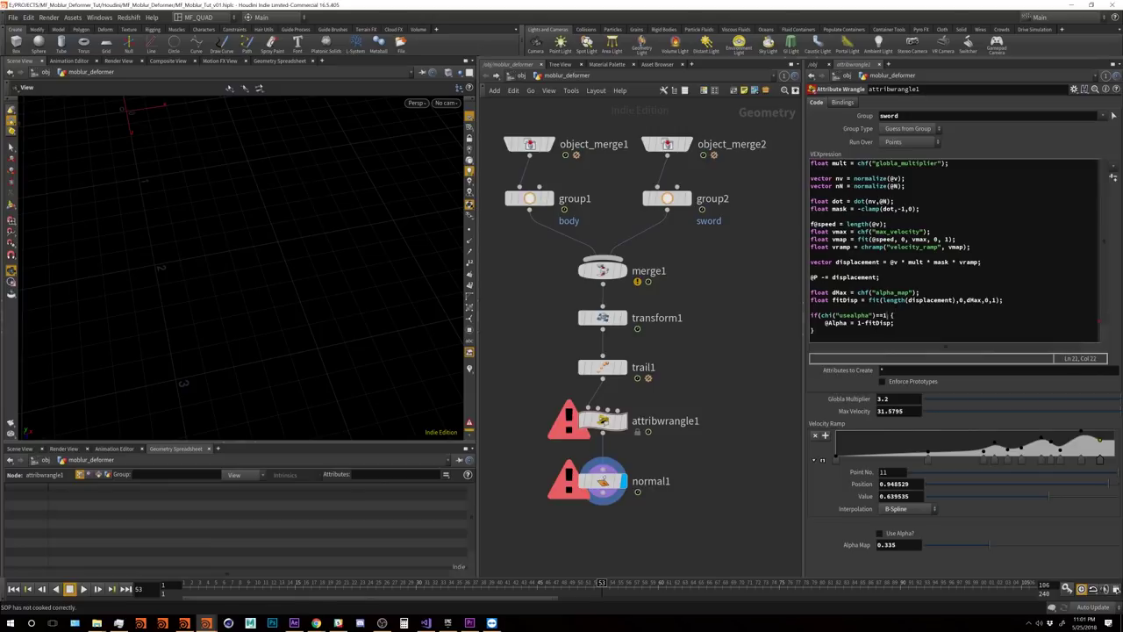
{"action": "type", "text": ")"}
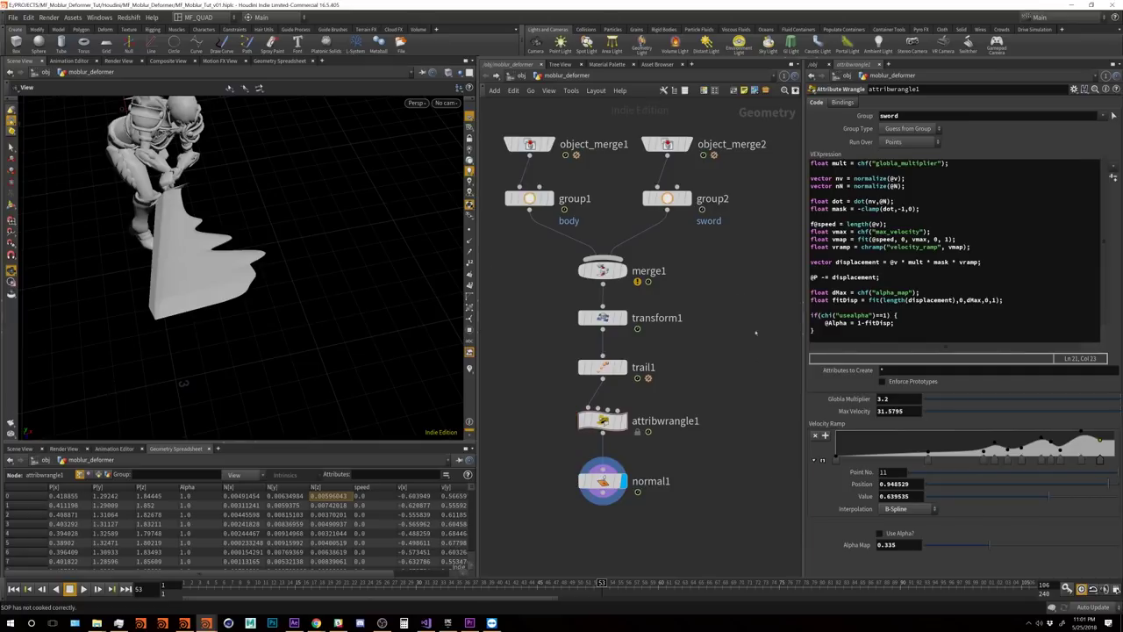
Step: Switch Use Alpha? on and off repeatedly to compare the sword's trail with and without the alpha fade
{"action": "left_click", "coordinate": [879, 532]}
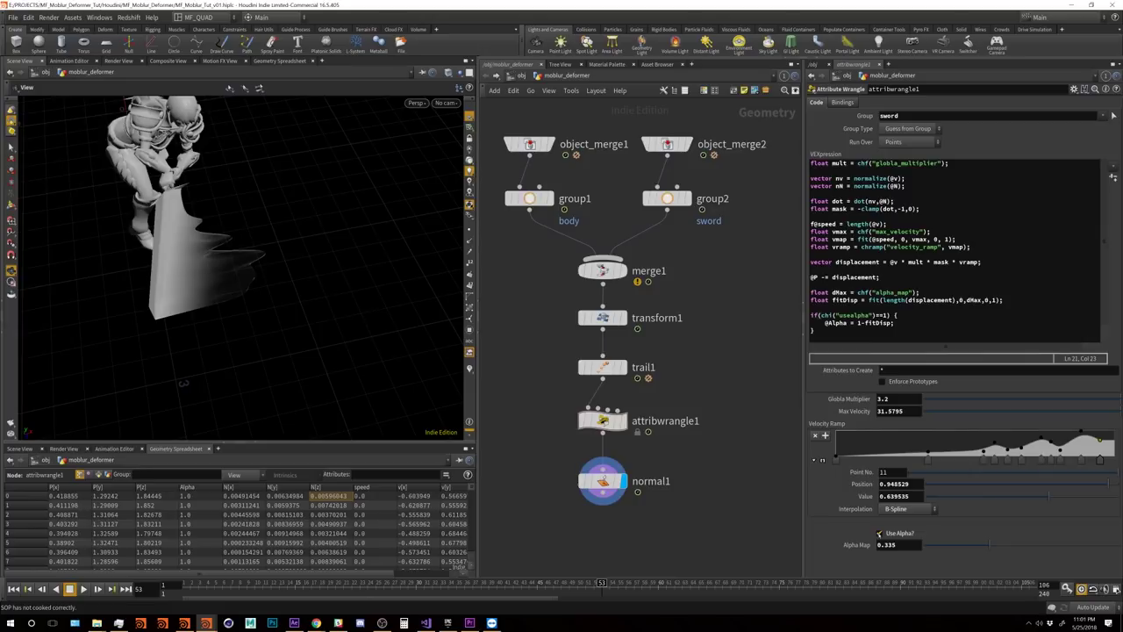
{"action": "left_click", "coordinate": [879, 532]}
{"action": "left_click", "coordinate": [879, 533]}
{"action": "left_click", "coordinate": [879, 533]}
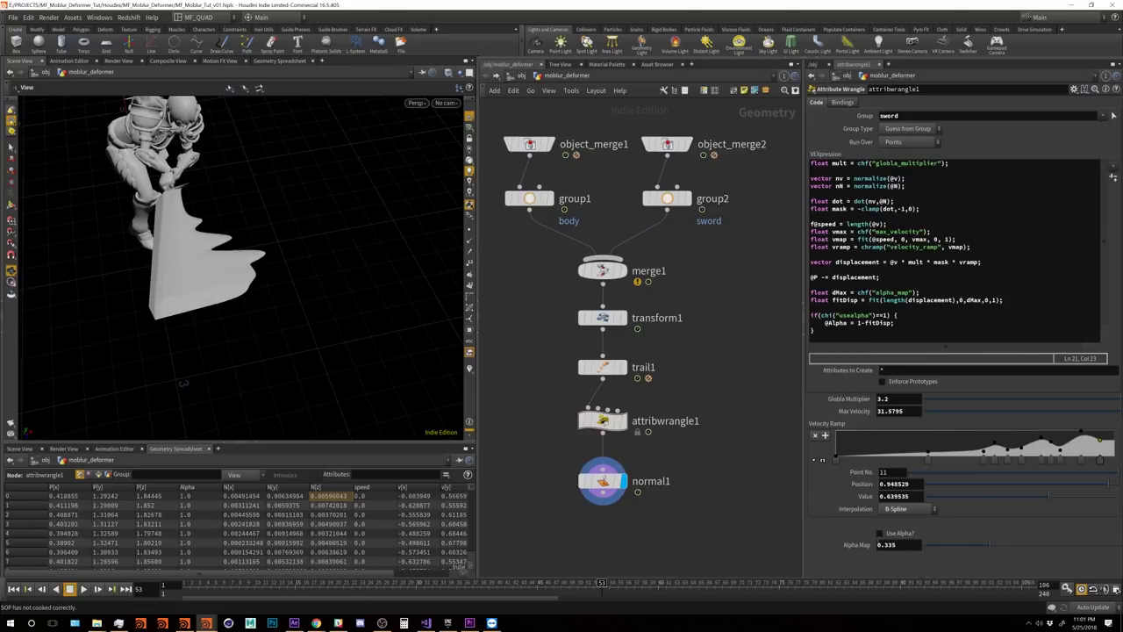
{"action": "left_click", "coordinate": [879, 532]}
{"action": "left_click", "coordinate": [879, 533]}
Step: Adjust Alpha Map to 0.353 while Use Alpha? is off, and switch Use Alpha? back on
{"action": "middle_click_drag", "start_coordinate": [880, 535], "coordinate": [895, 537]}
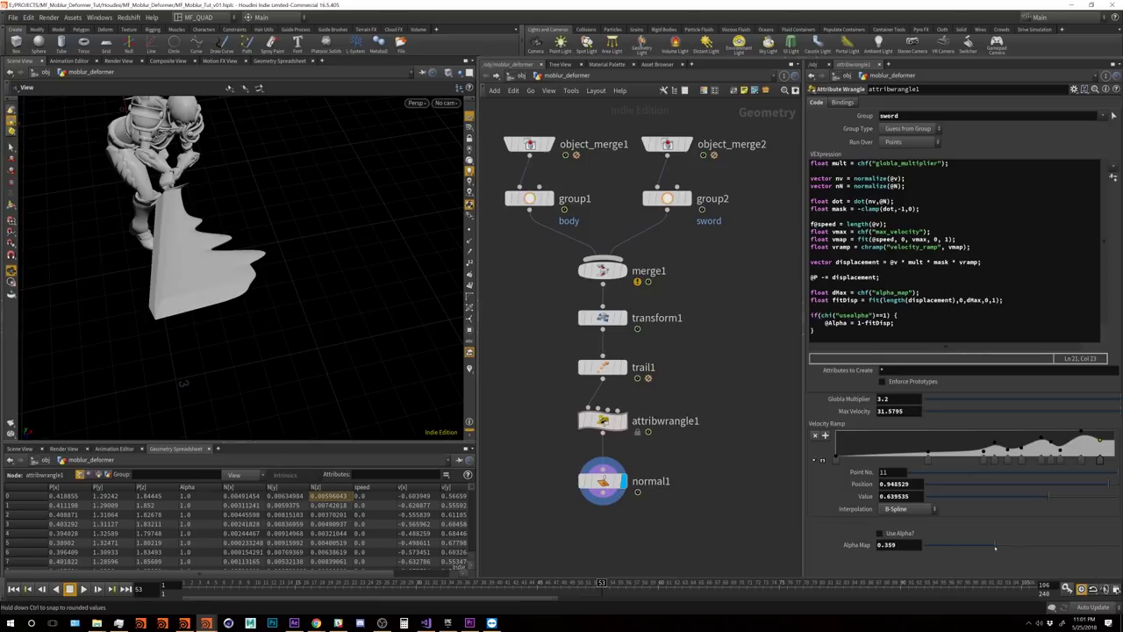
{"action": "left_click", "coordinate": [878, 533]}
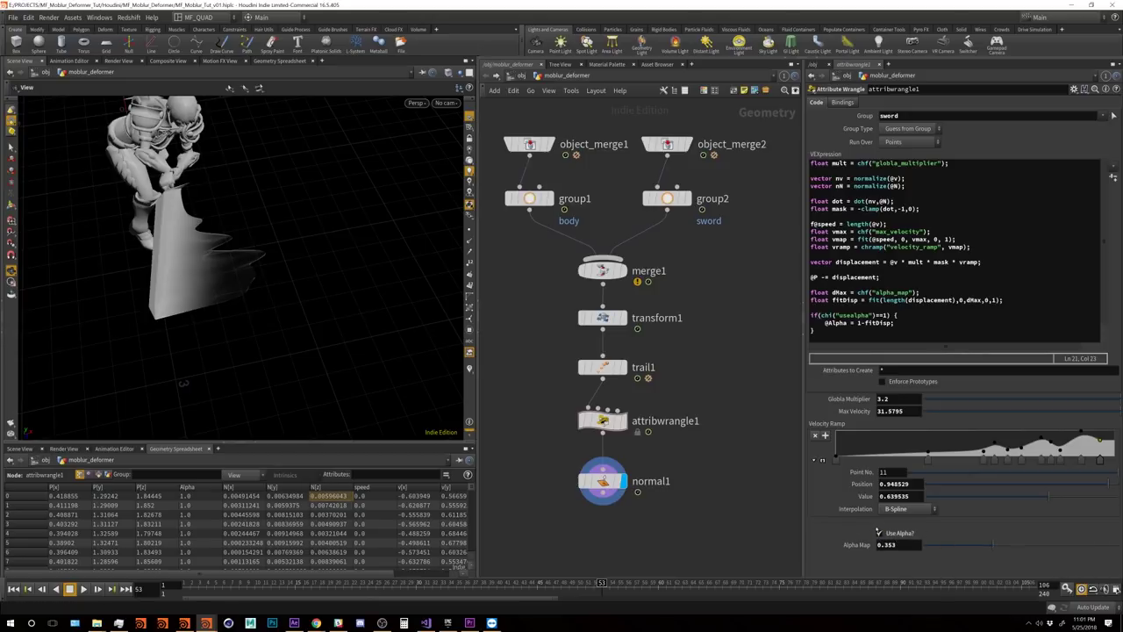
{"action": "left_click", "coordinate": [879, 532]}
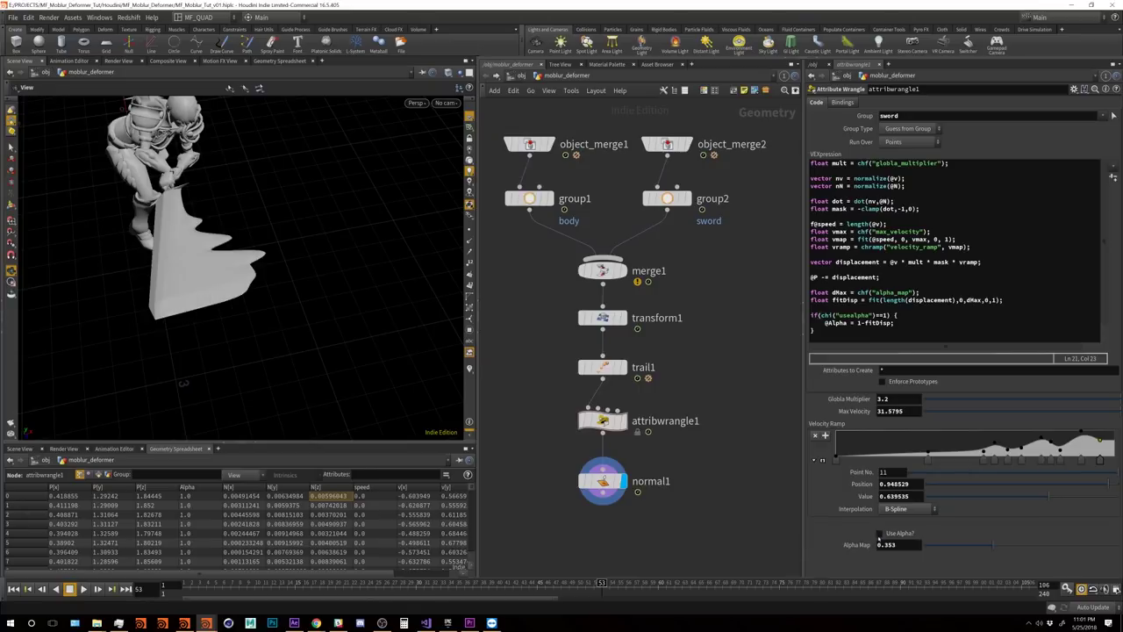
{"action": "left_click", "coordinate": [879, 532]}
Step: Give the Alpha Map parameter the Disable When condition { usealpha == 0 }, and apply and accept the parameter interface
{"action": "left_click", "coordinate": [1073, 88]}
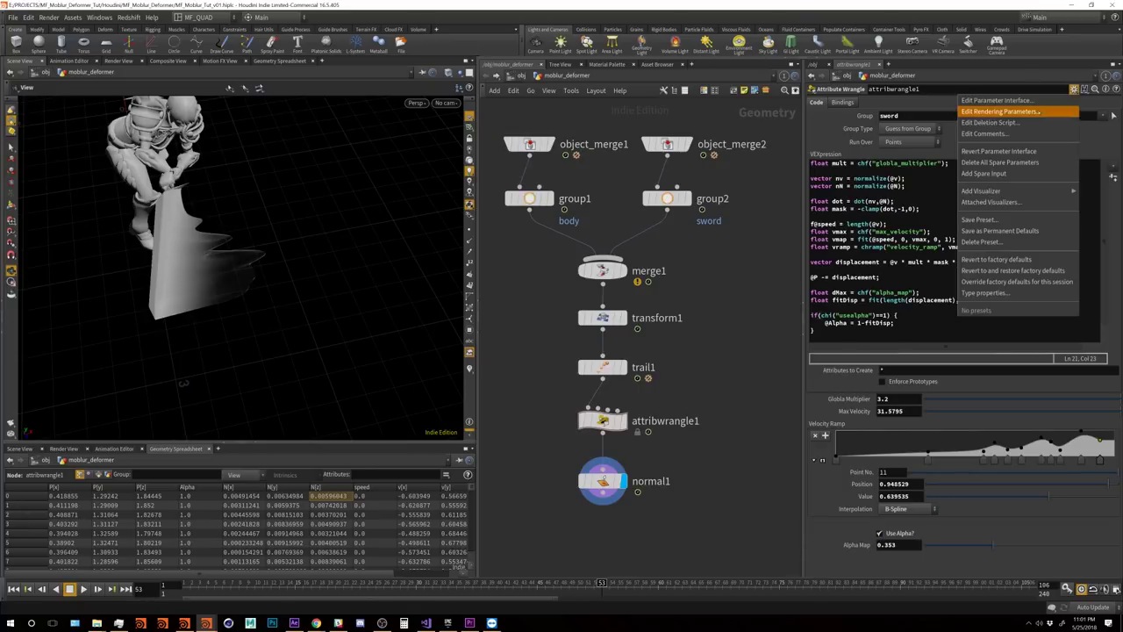
{"action": "left_click", "coordinate": [1018, 100]}
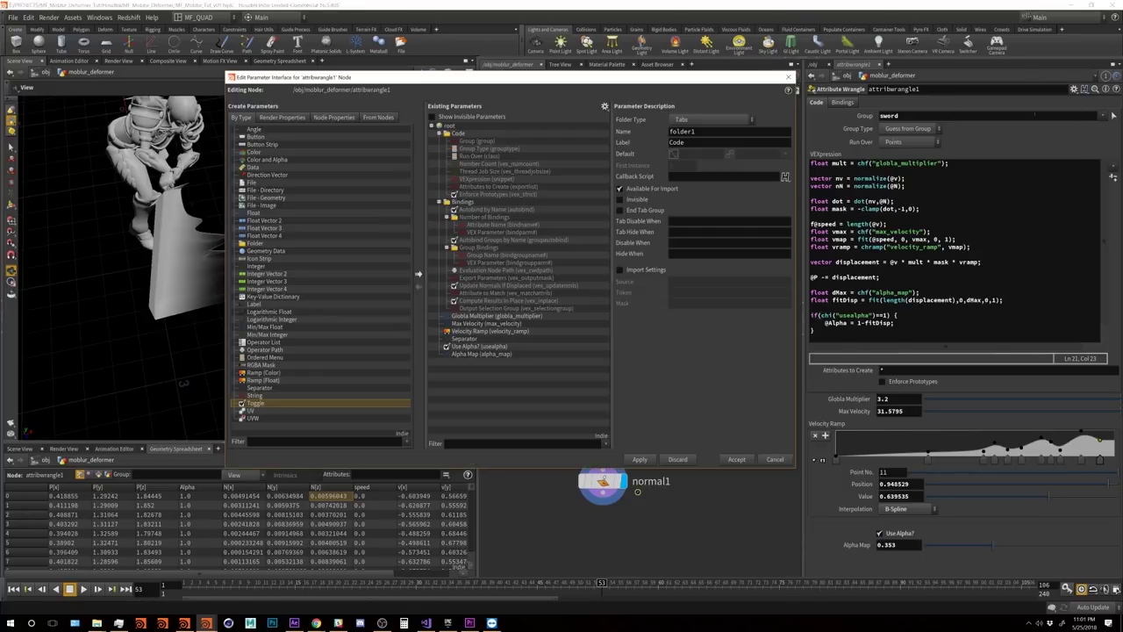
{"action": "left_click", "coordinate": [481, 354]}
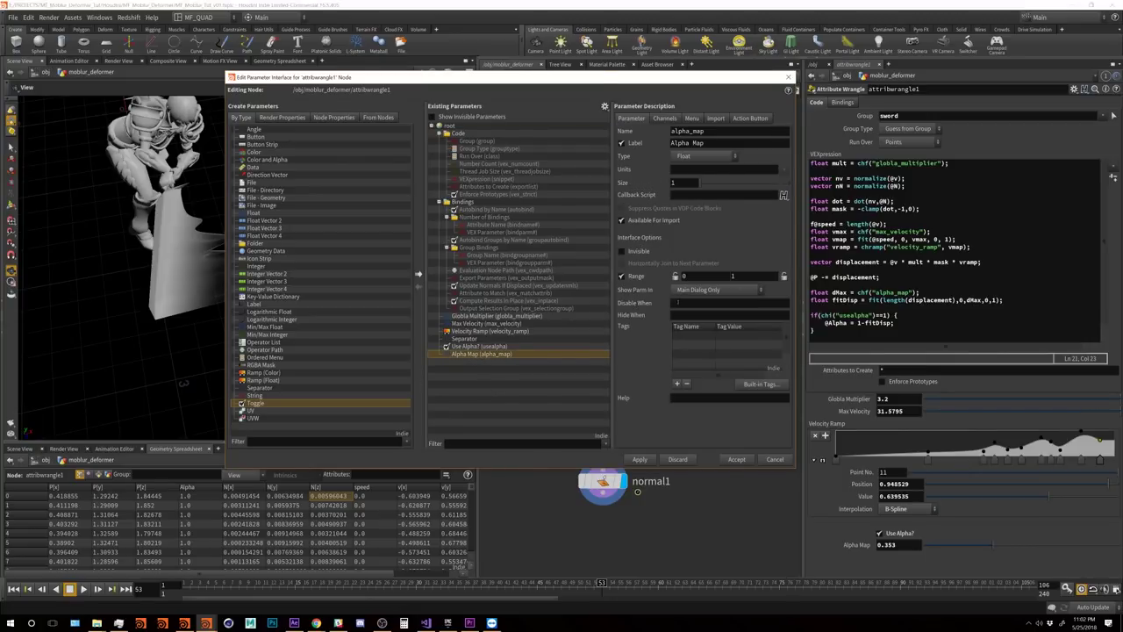
{"action": "left_click", "coordinate": [678, 302]}
{"action": "type", "text": "{ usealpha == 0 }"}
{"action": "left_click", "coordinate": [640, 459]}
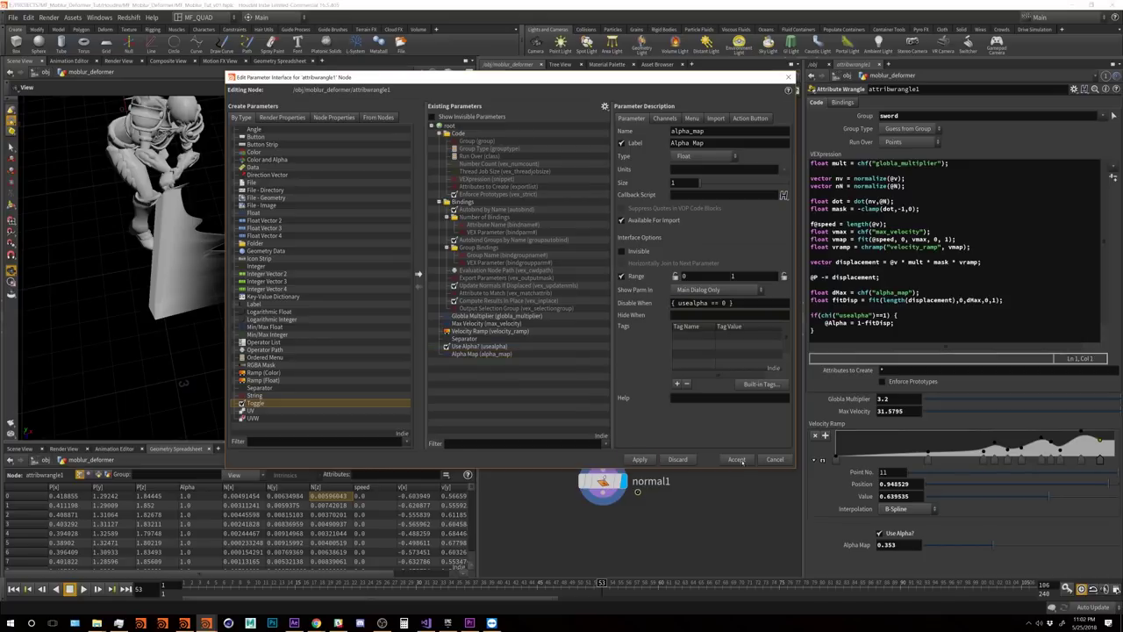
{"action": "left_click", "coordinate": [736, 459]}
Step: Switch Use Alpha? off and on to check that Alpha Map is only editable while the toggle is enabled
{"action": "left_click", "coordinate": [880, 532]}
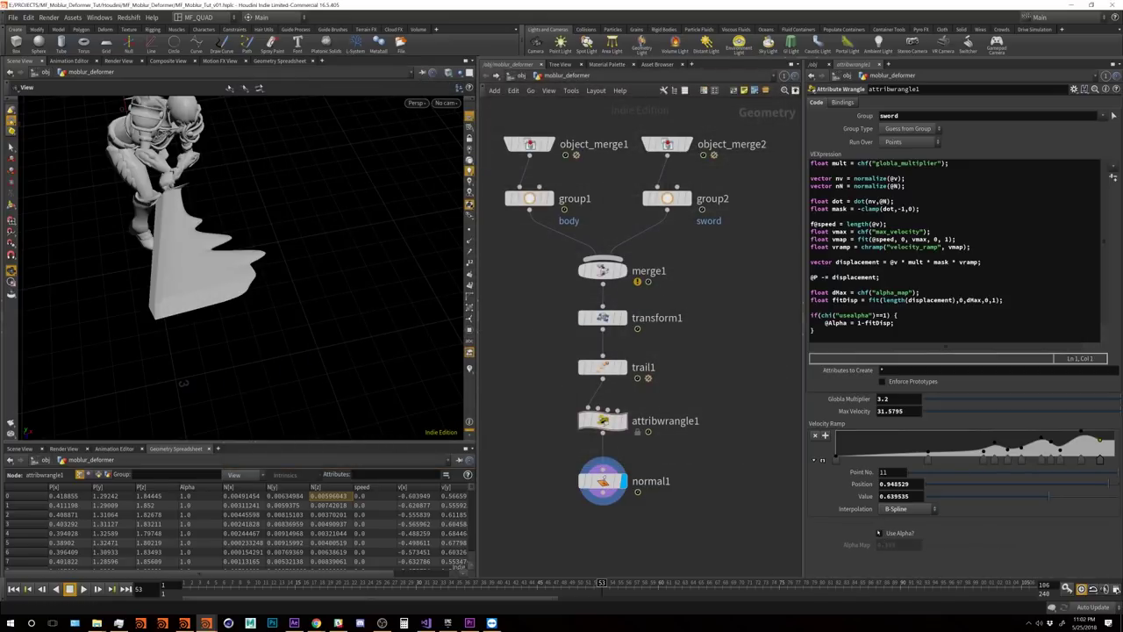
{"action": "left_click", "coordinate": [880, 532]}
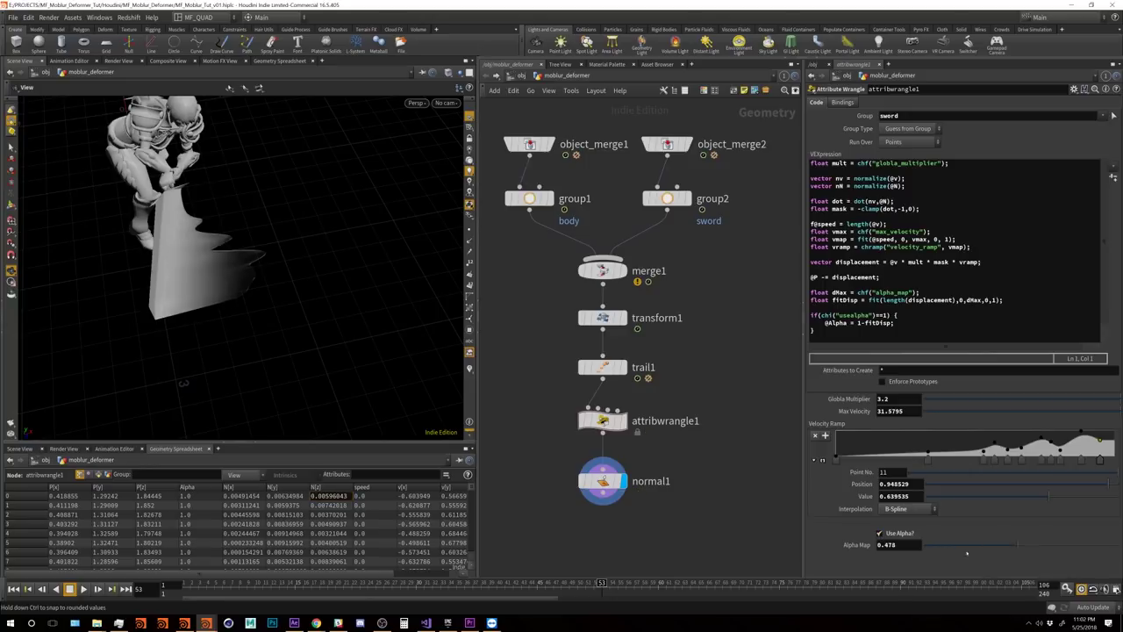
{"action": "left_click", "coordinate": [880, 533]}
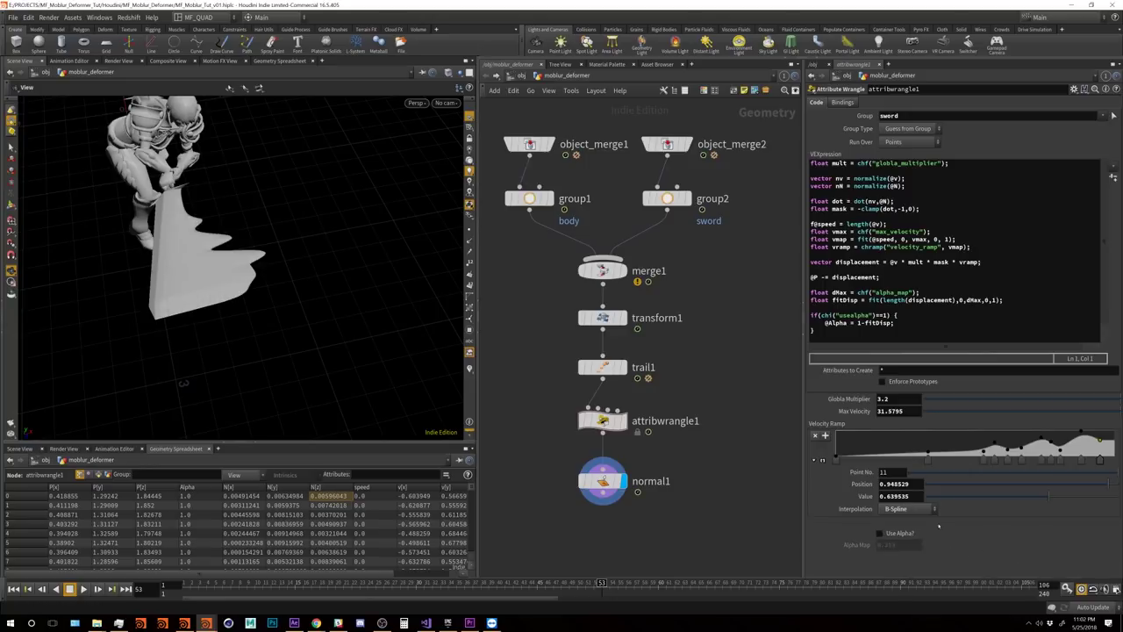
{"action": "left_click", "coordinate": [879, 532]}
Step: Frame the whole character in the viewport and set Globla Multiplier to 3.6 while the animation plays
{"action": "scroll", "coordinate": [206, 219], "scroll_direction": "down", "scroll_amount": 5}
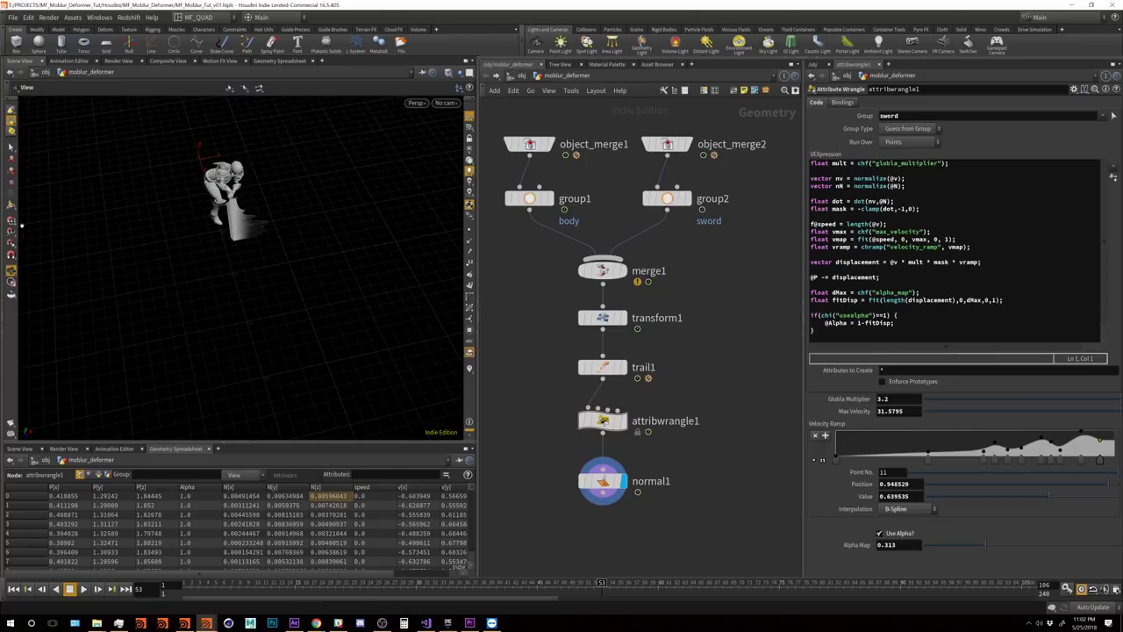
{"action": "left_click_drag", "start_coordinate": [206, 219], "coordinate": [278, 316]}
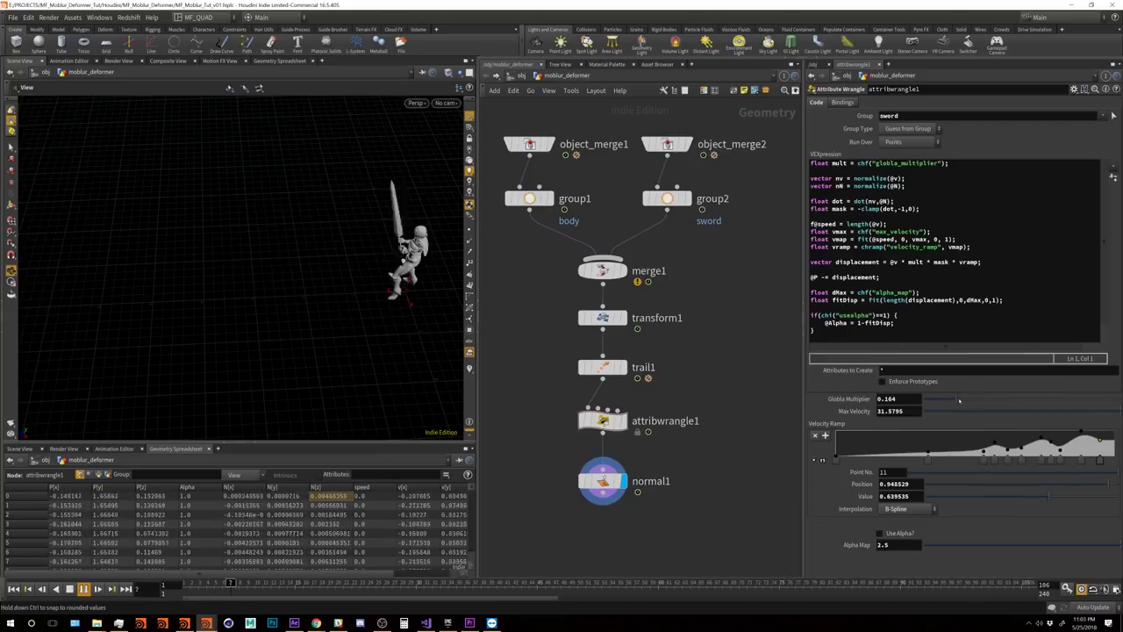
{"action": "left_click_drag", "start_coordinate": [959, 401], "coordinate": [1081, 388]}
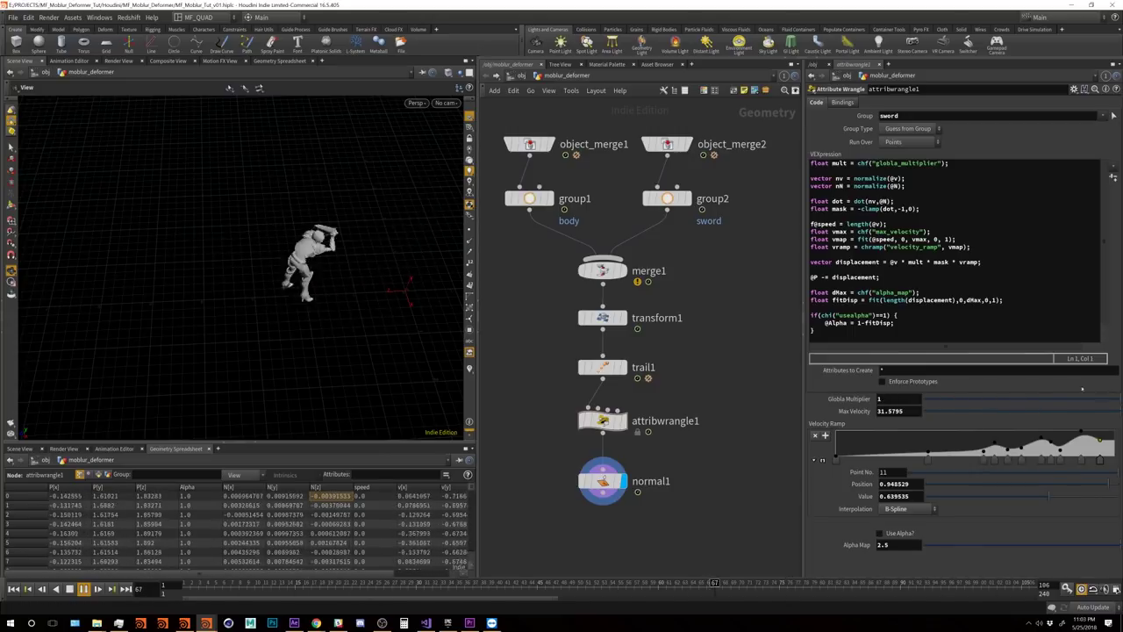
{"action": "middle_click_drag", "start_coordinate": [890, 399], "coordinate": [892, 399]}
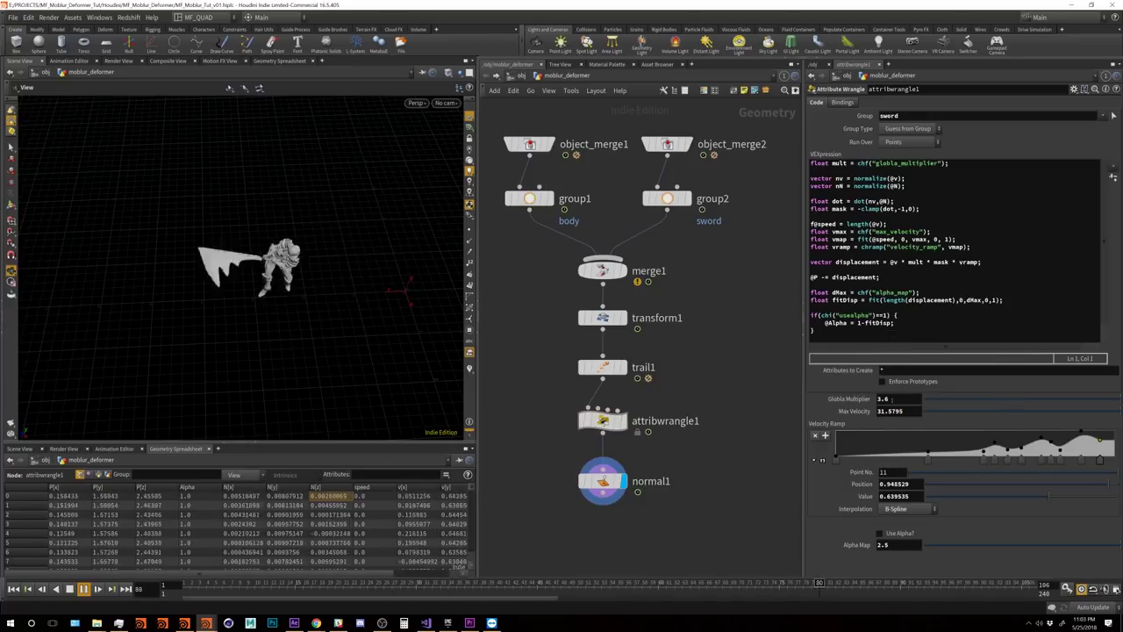